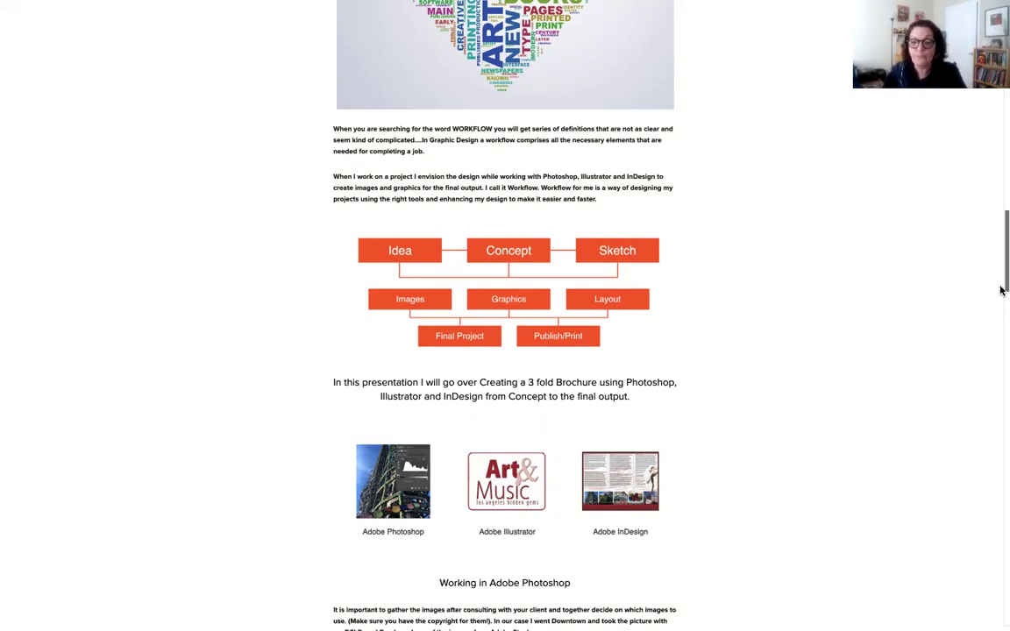
# Review the brochure workflow page from the Idea–Concept–Sketch chart through the Photoshop, Illustrator and InDesign sections to the final project
pyautogui.scroll(-1, 903, 271)
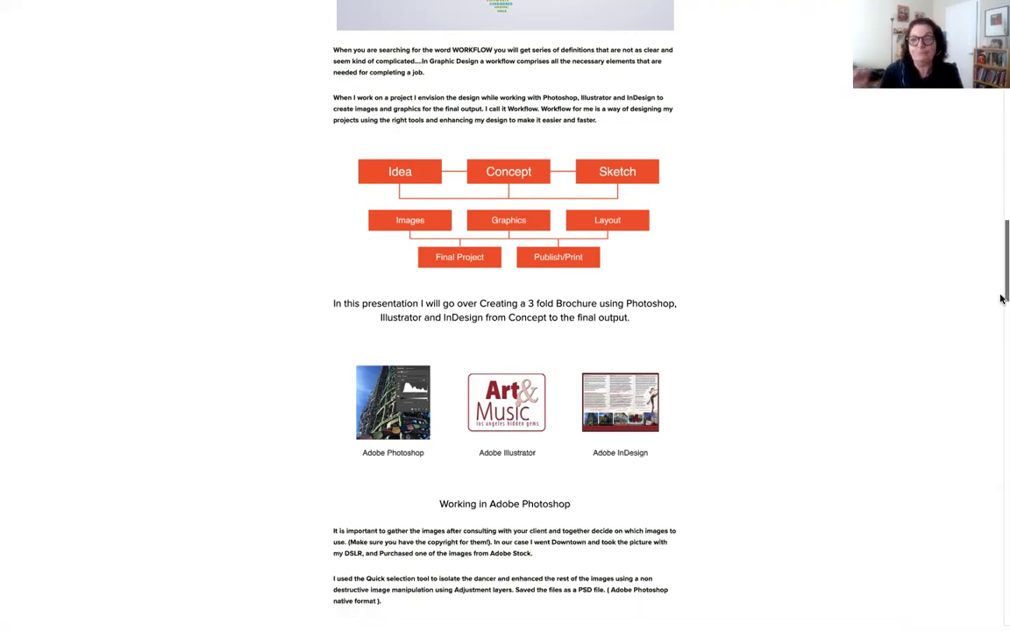
pyautogui.moveTo(1001, 298); pyautogui.dragTo(1001, 349)
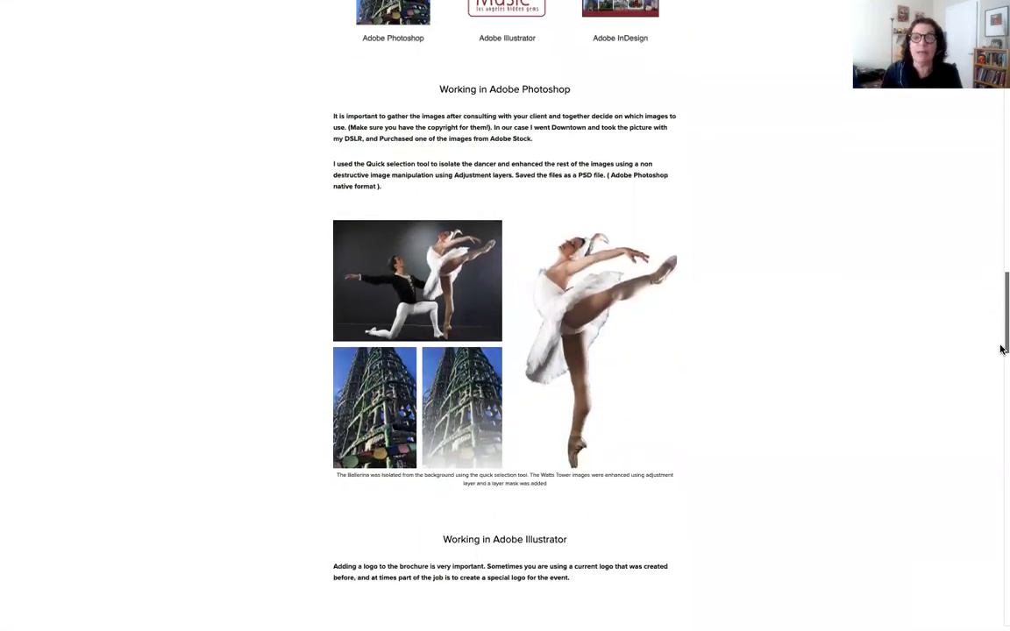
pyautogui.moveTo(1001, 349); pyautogui.dragTo(1001, 353)
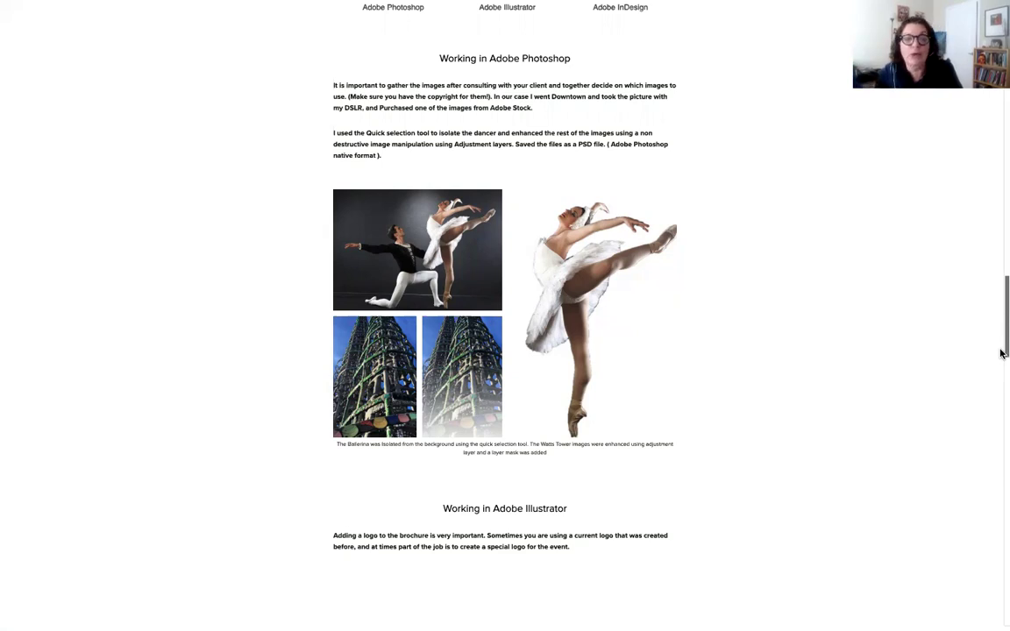
pyautogui.moveTo(1000, 352); pyautogui.dragTo(1001, 407)
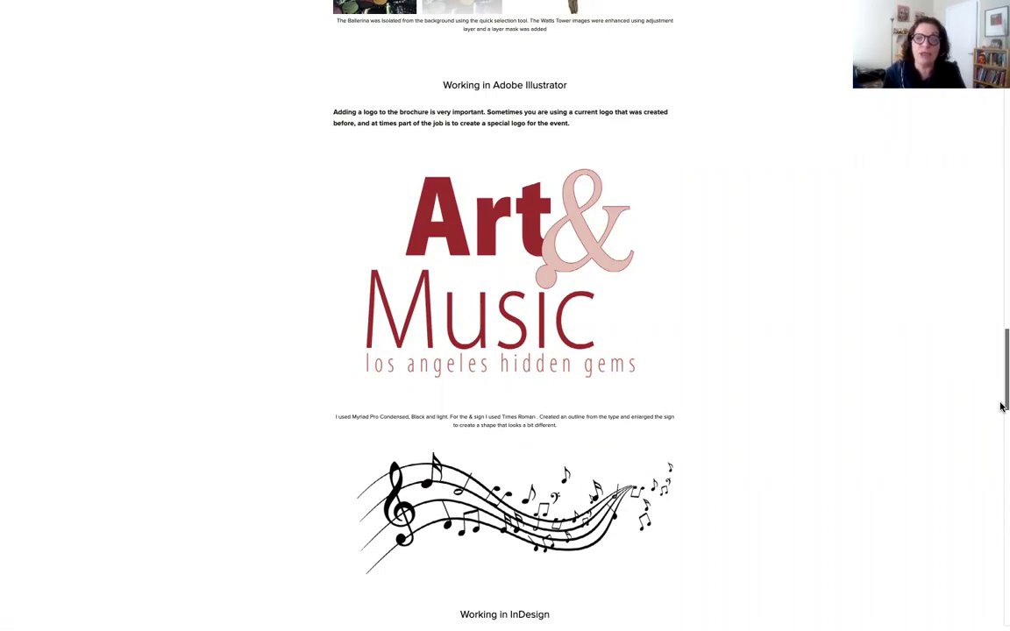
pyautogui.moveTo(1000, 406); pyautogui.dragTo(1001, 405)
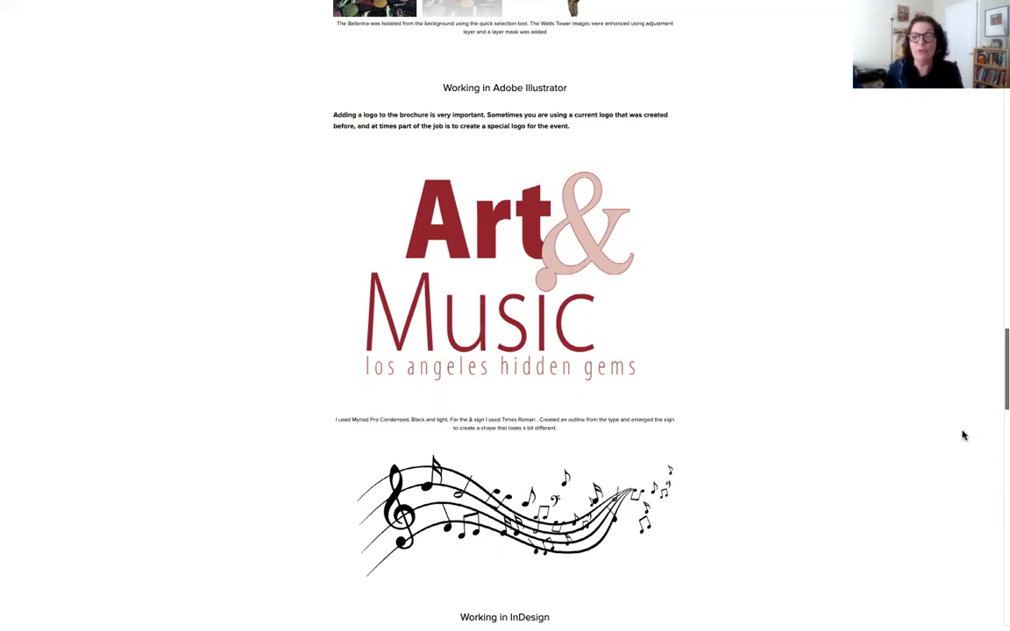
pyautogui.moveTo(999, 409); pyautogui.dragTo(1000, 428)
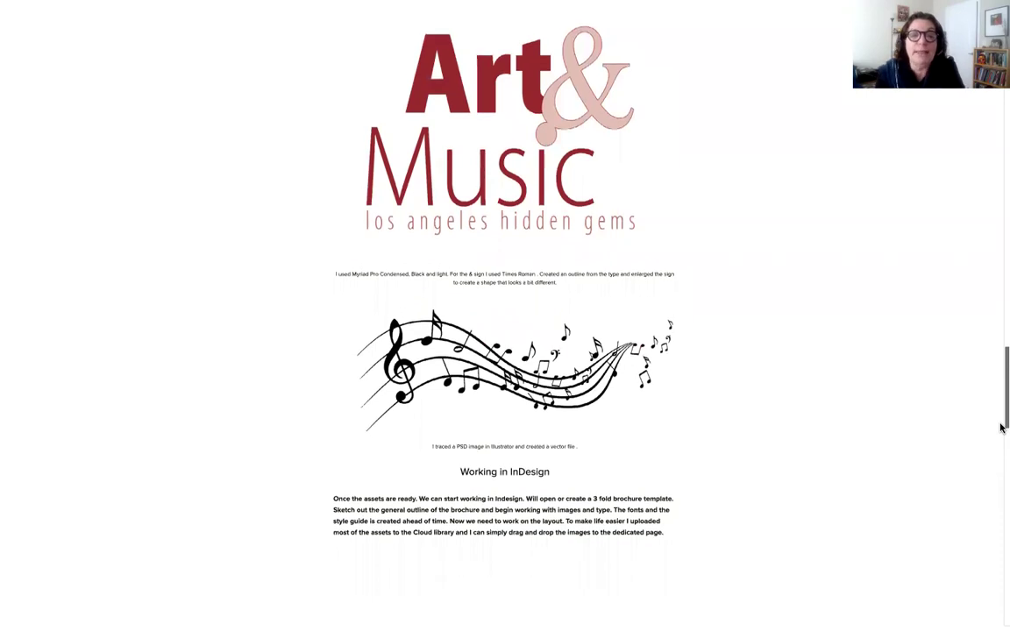
pyautogui.moveTo(999, 427); pyautogui.dragTo(1000, 430)
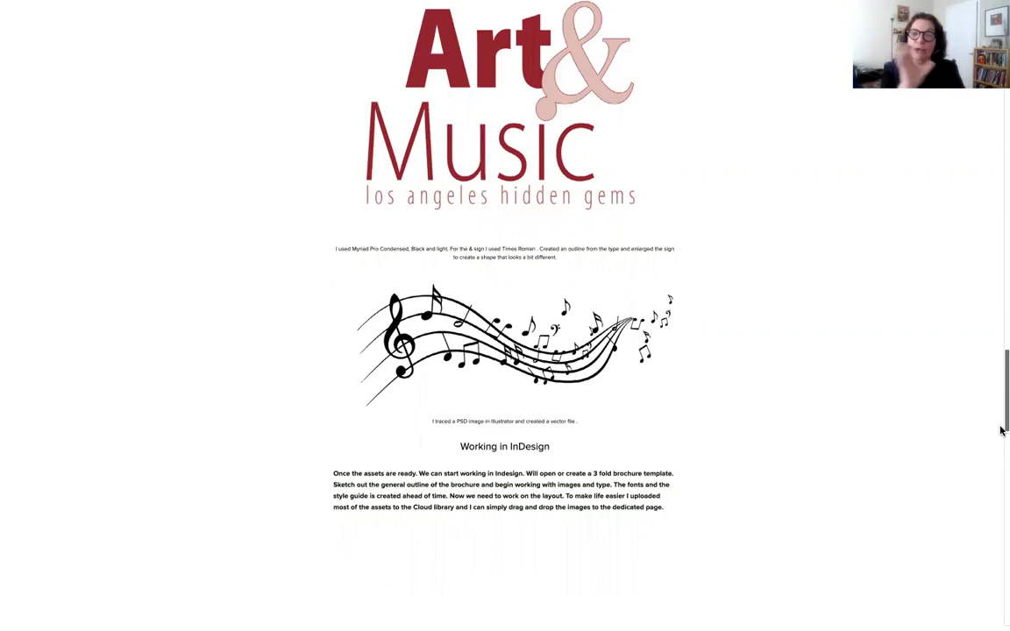
pyautogui.moveTo(1000, 429); pyautogui.dragTo(1000, 440)
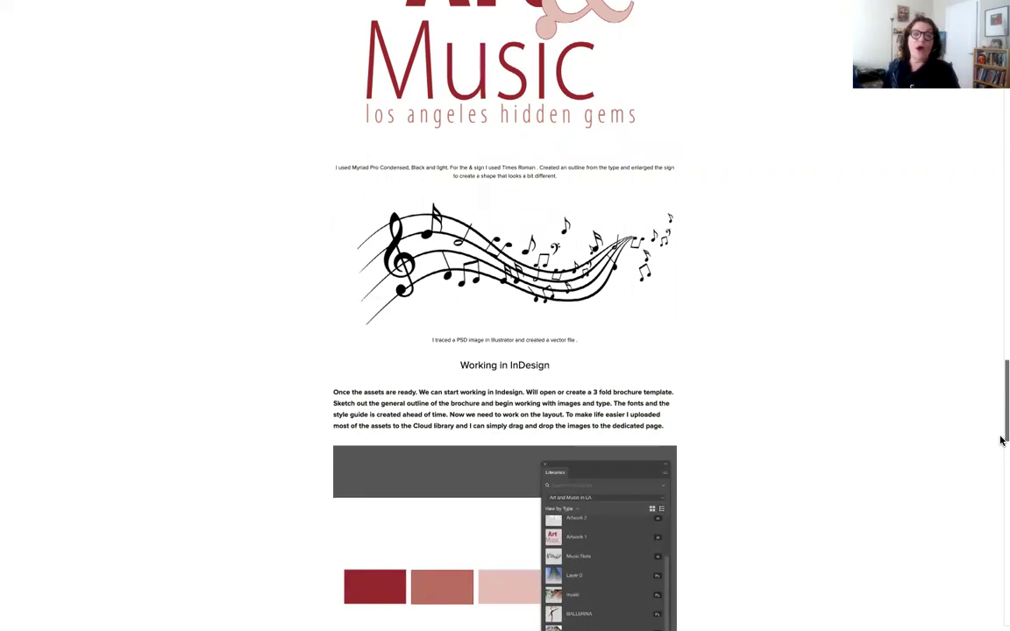
pyautogui.moveTo(1000, 440); pyautogui.dragTo(1001, 484)
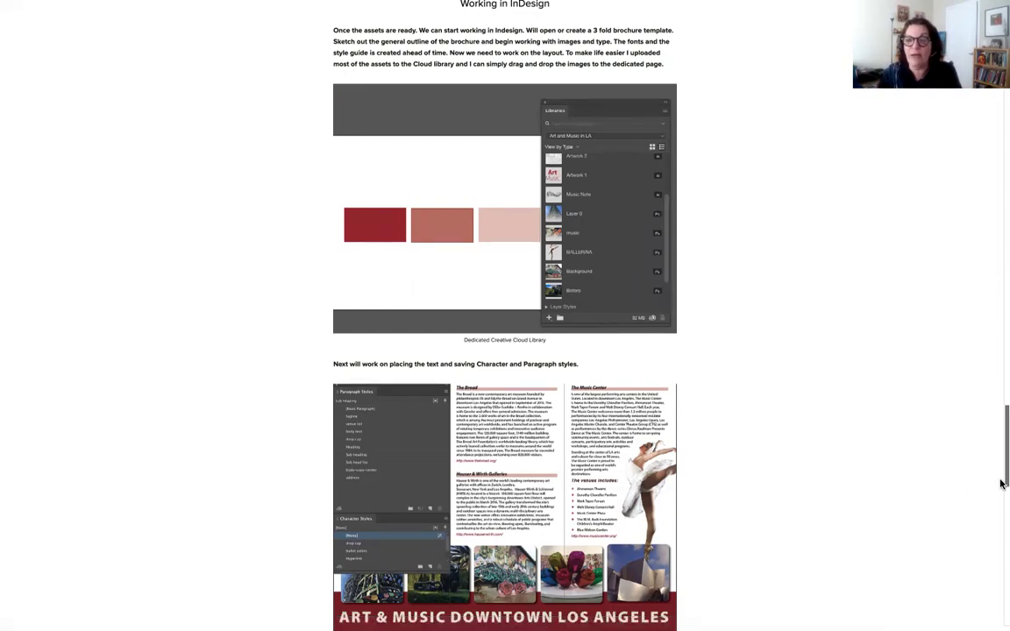
pyautogui.moveTo(1001, 480); pyautogui.dragTo(1003, 603)
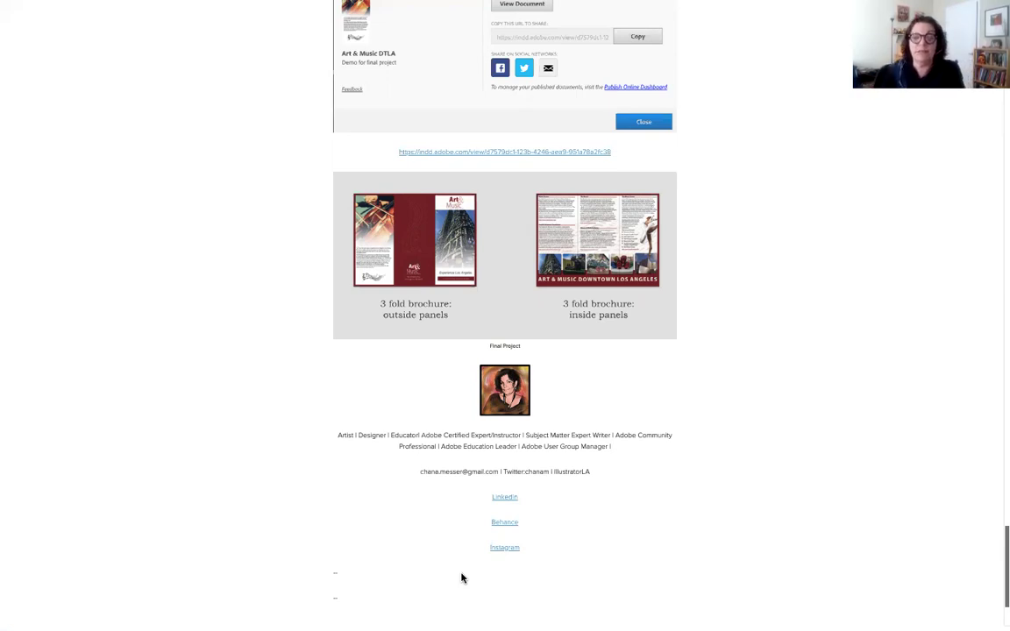
# Switch to Photoshop, shorten the floating Layers panel and bring the ballarina.psd document to the front
pyautogui.moveTo(682, 624)
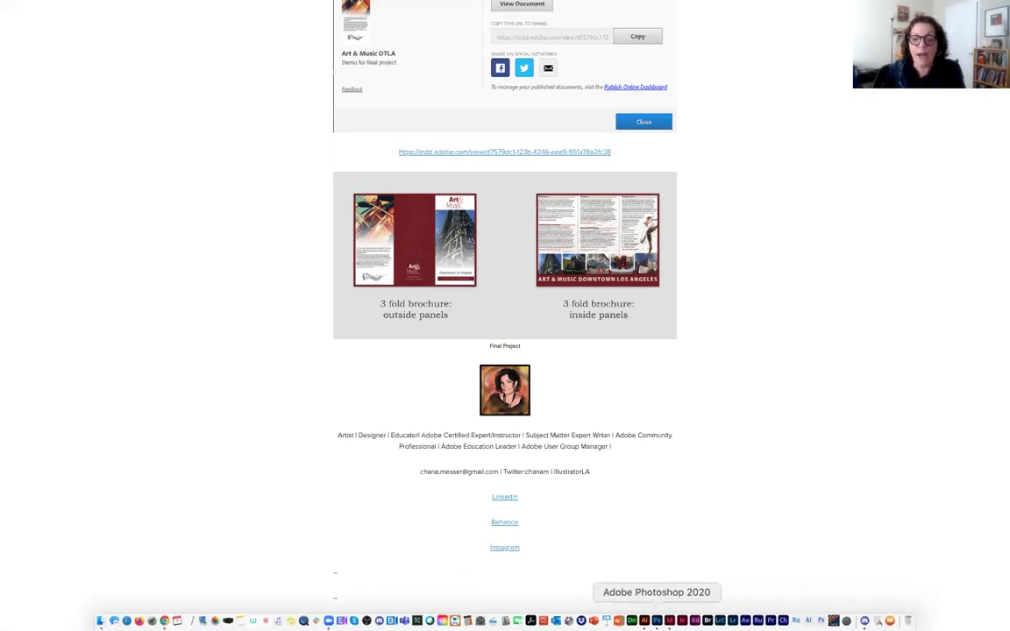
pyautogui.click(657, 621)
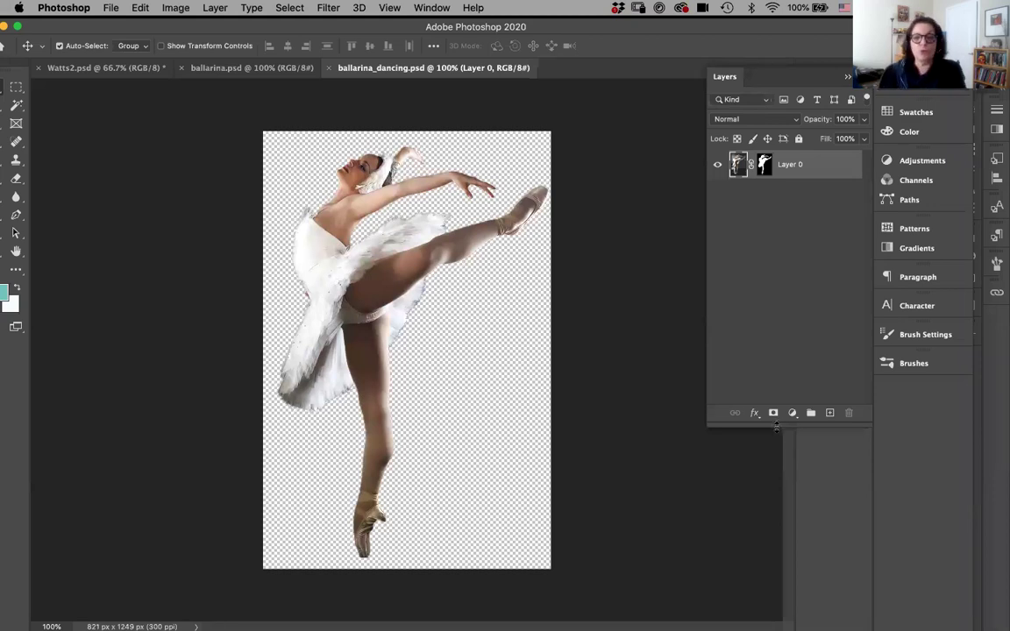
pyautogui.moveTo(777, 425); pyautogui.dragTo(777, 249)
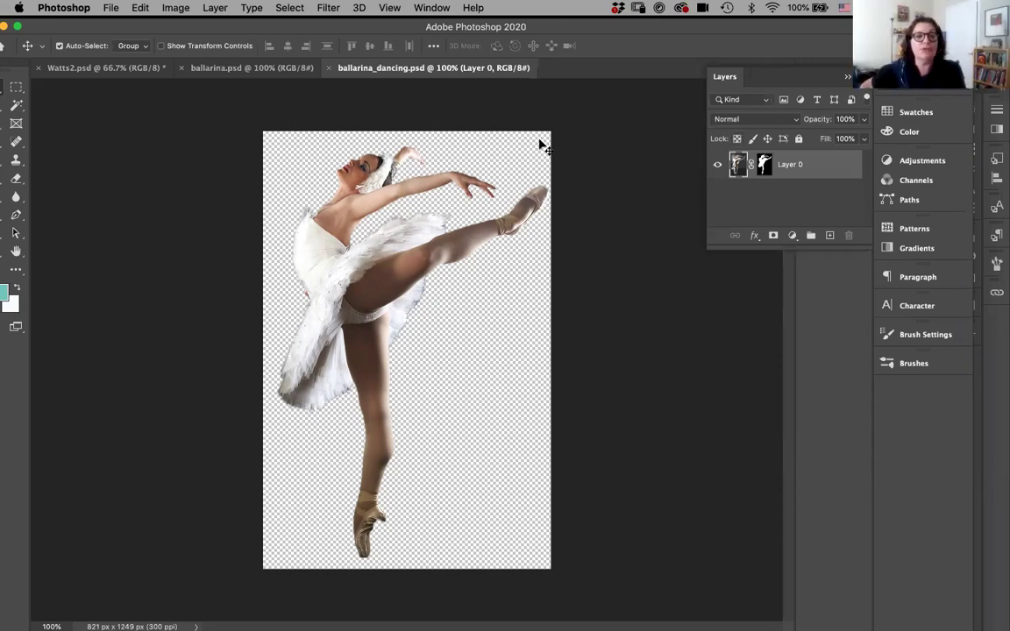
pyautogui.click(225, 72)
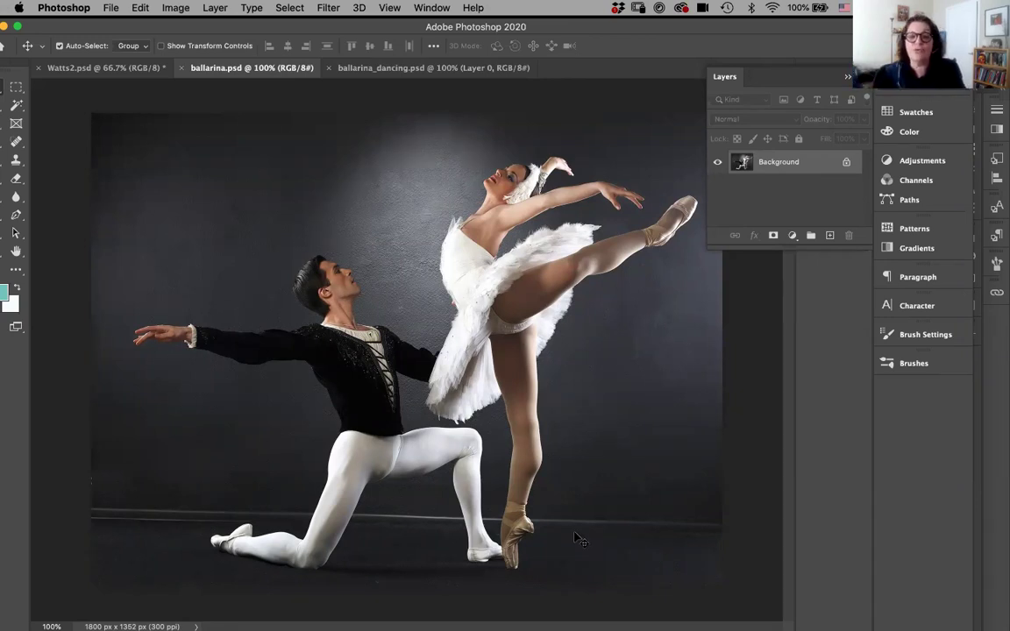
# Dock the Layers panel among the collapsed panels above Paragraph, and float the toolbox over the canvas
pyautogui.moveTo(720, 87); pyautogui.dragTo(902, 273)
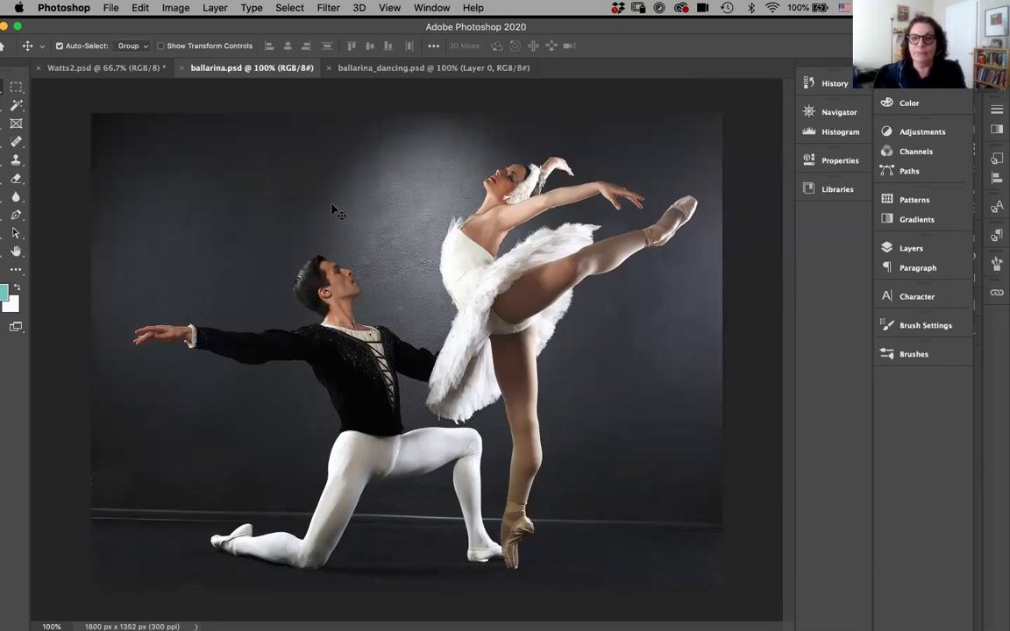
pyautogui.moveTo(12, 70); pyautogui.dragTo(68, 102)
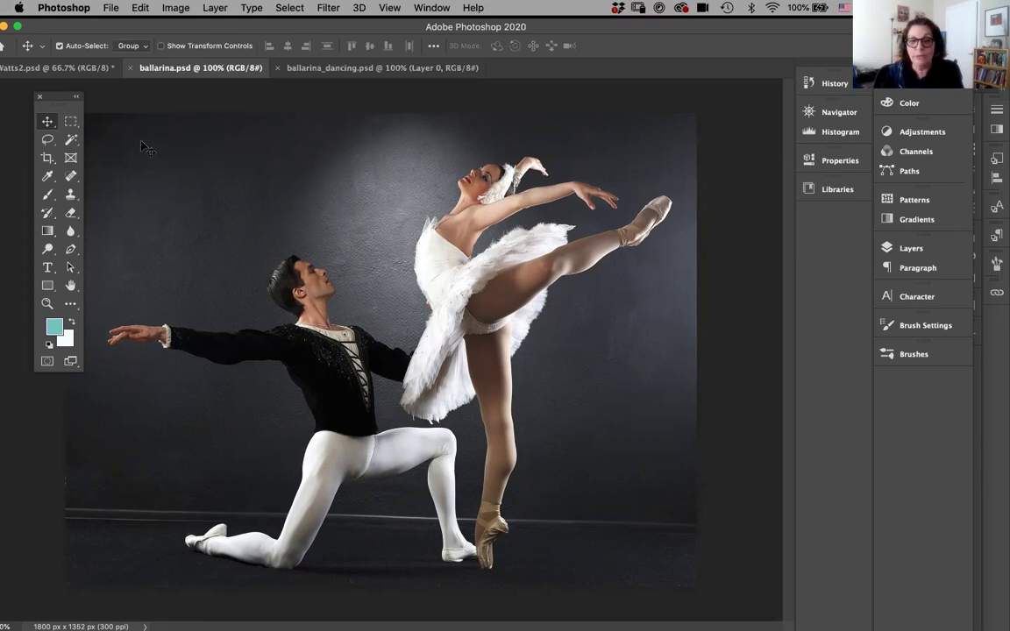
# Try selecting the ballerina with the automatic Subject selection, and deselect the resulting selection
pyautogui.click(72, 141)
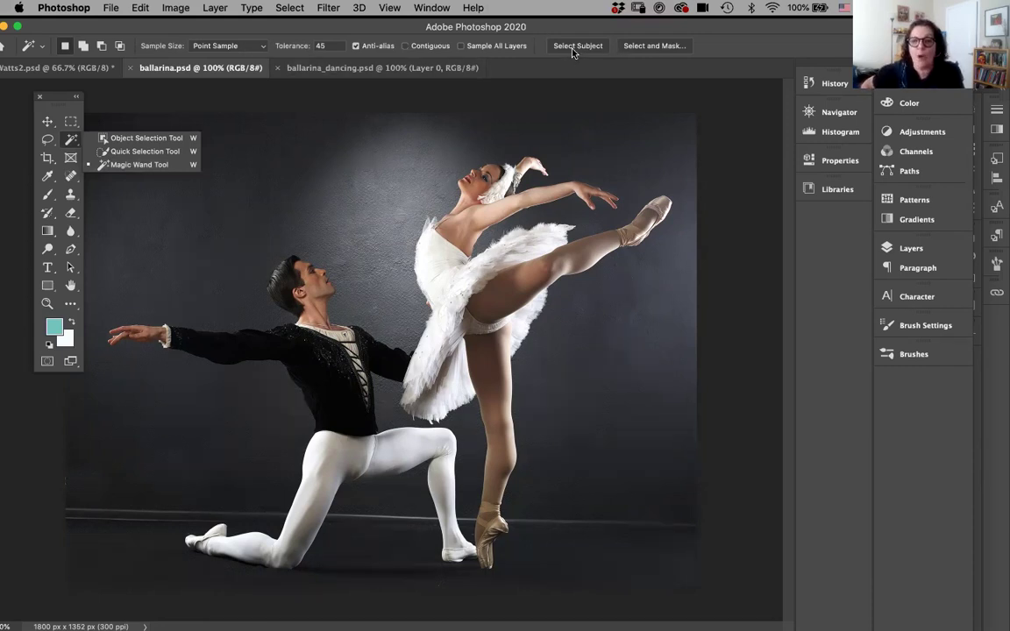
pyautogui.click(48, 127)
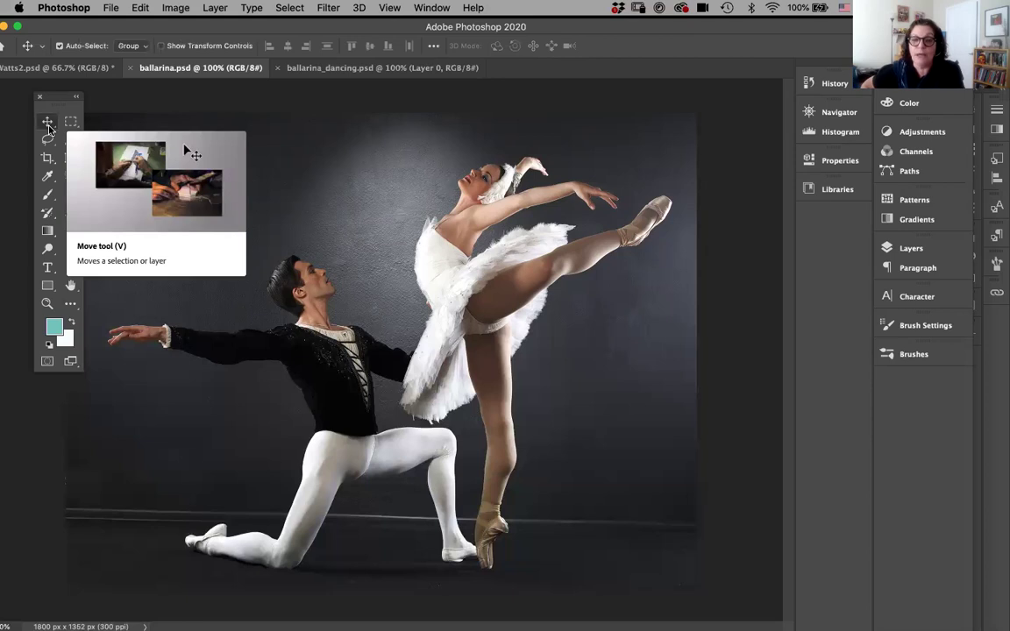
pyautogui.click(291, 10)
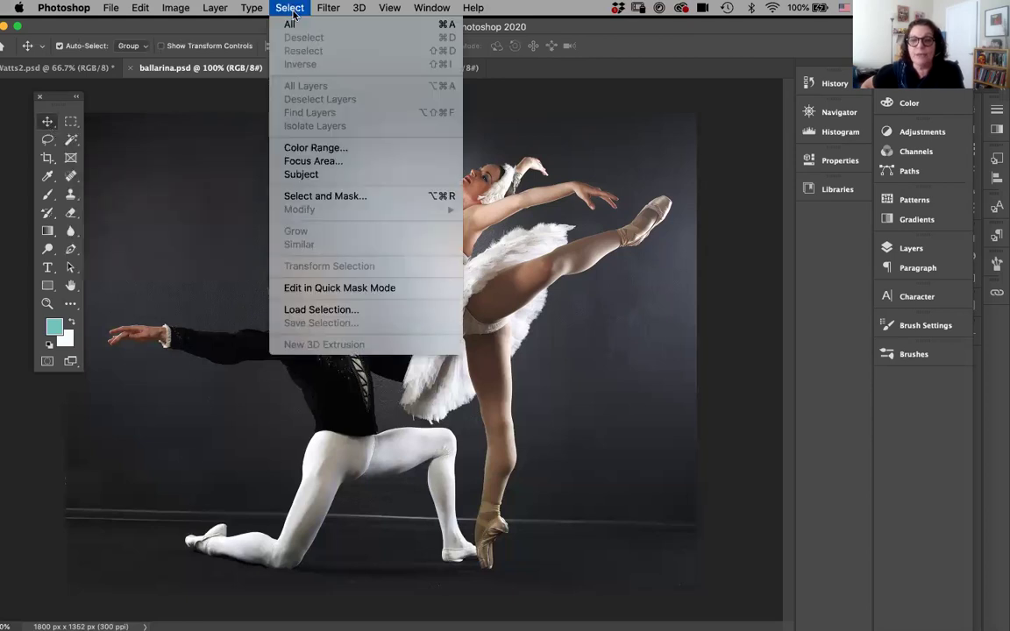
pyautogui.click(321, 175)
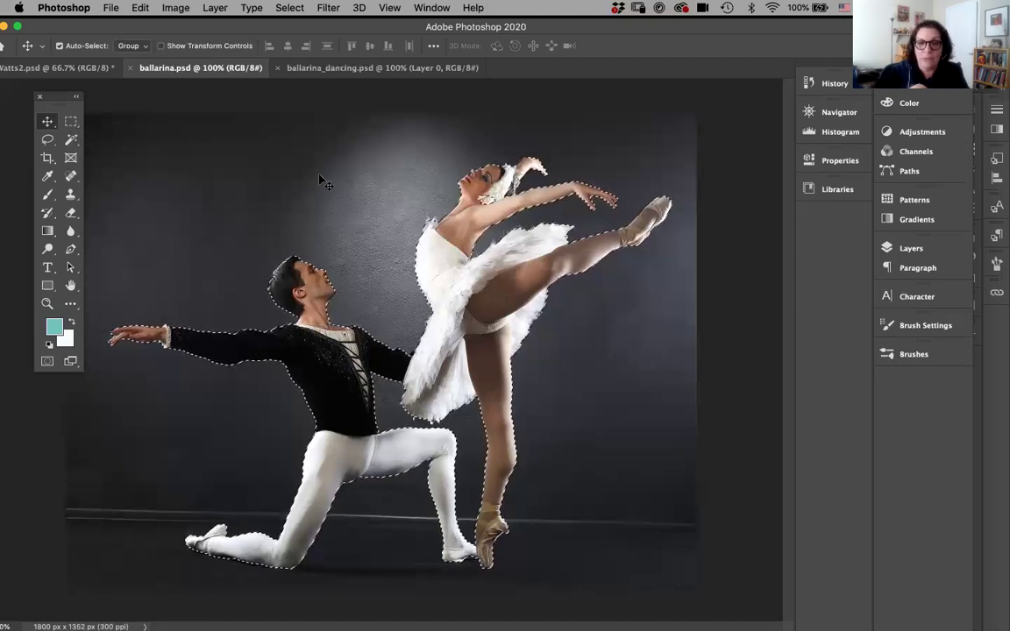
pyautogui.click(47, 140)
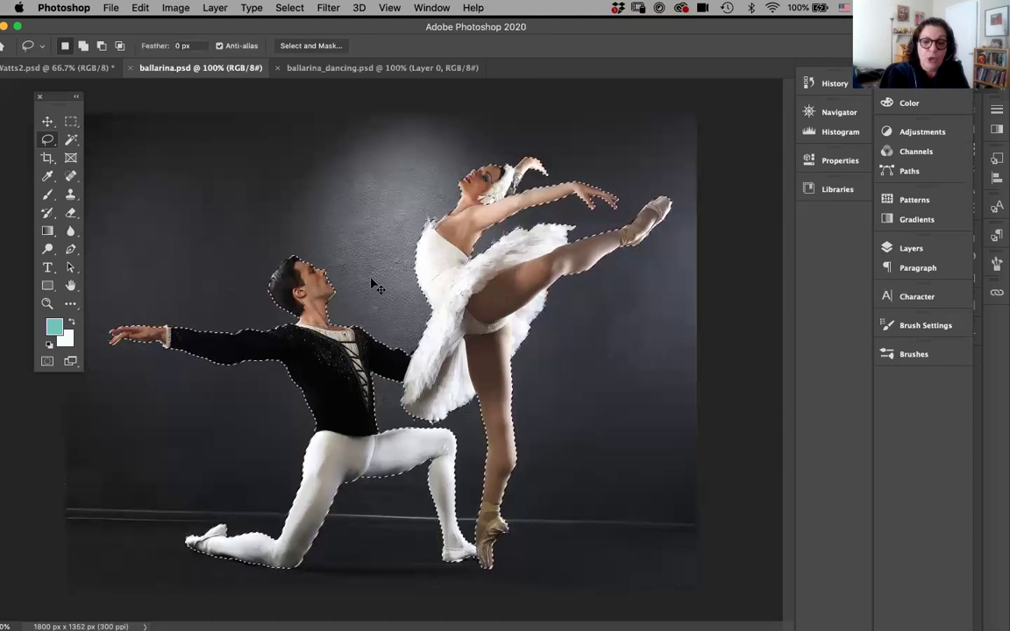
pyautogui.press('super+d')
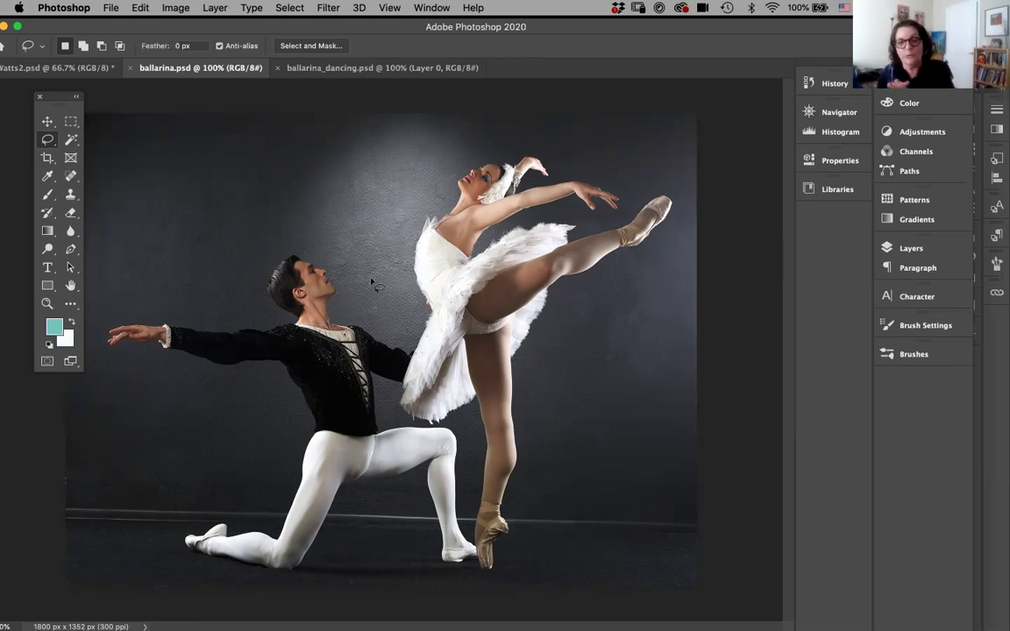
# Select only the ballerina by loosely outlining her with the Object Selection tool in Lasso mode
pyautogui.click(71, 139)
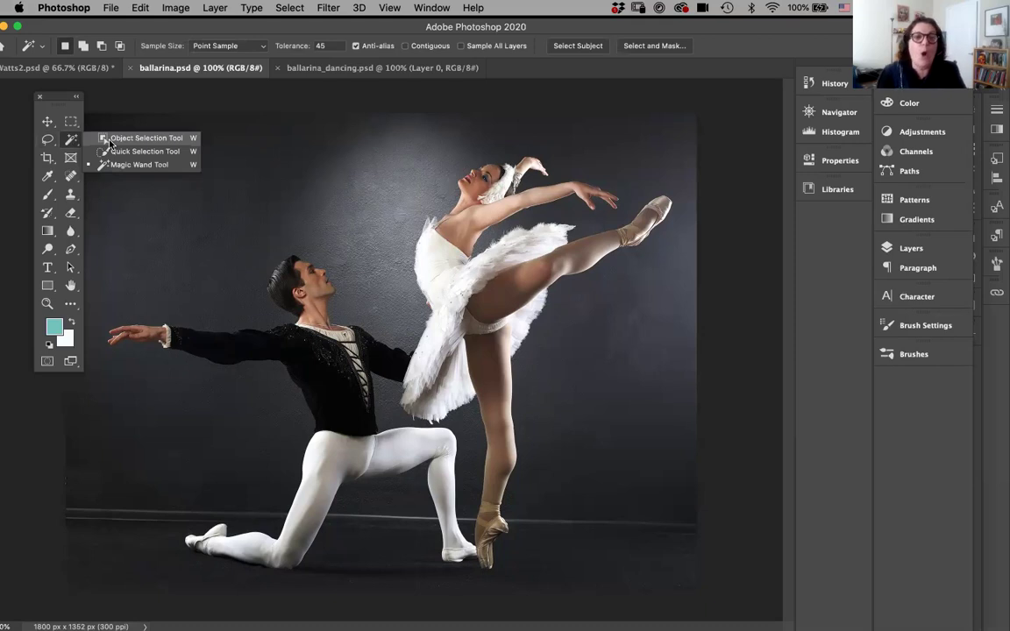
pyautogui.click(109, 138)
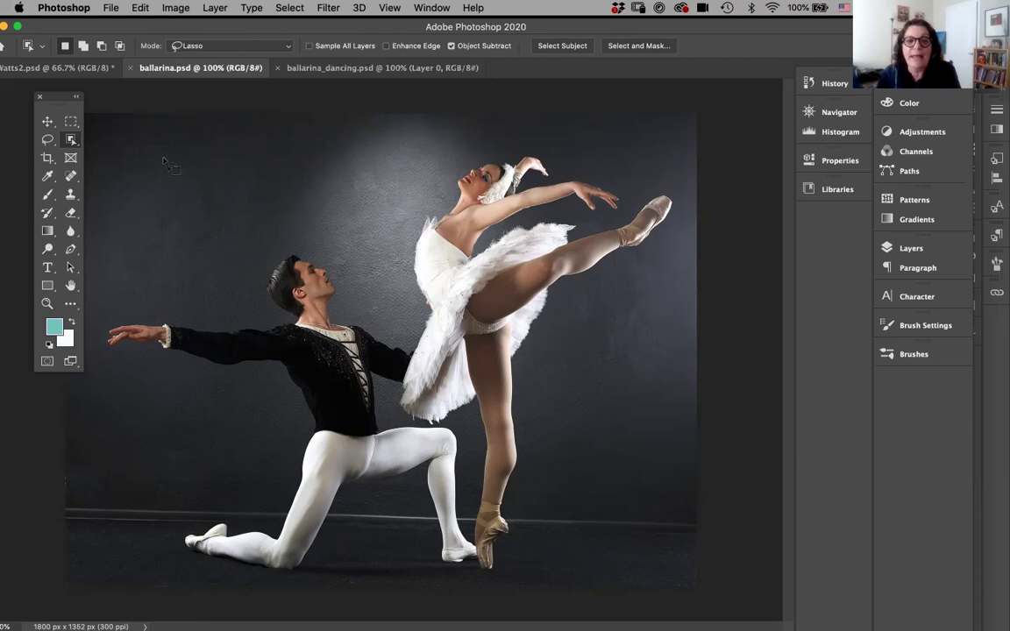
pyautogui.click(185, 47)
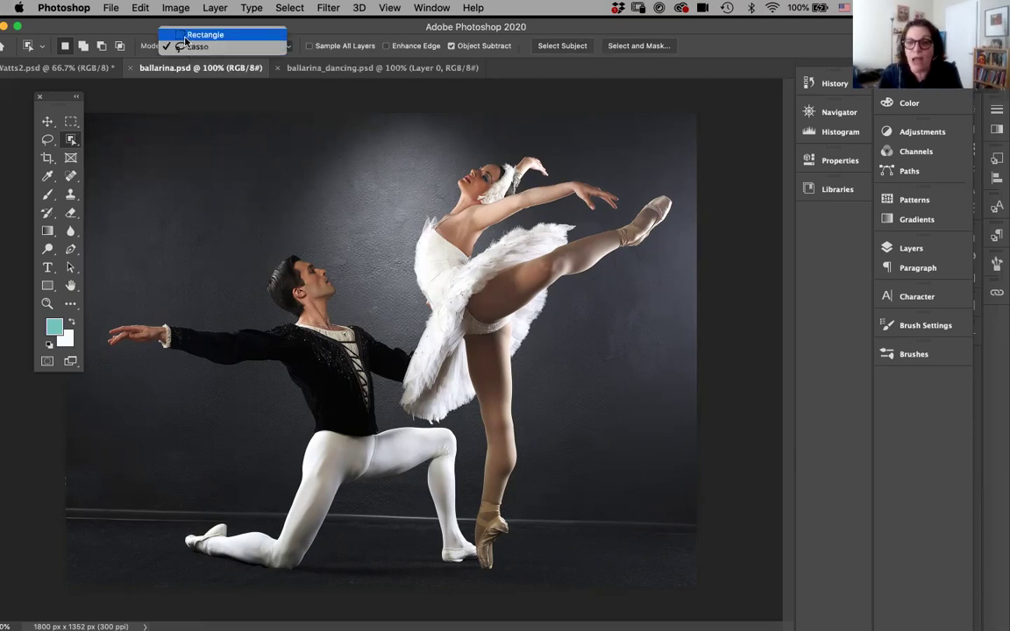
pyautogui.click(186, 35)
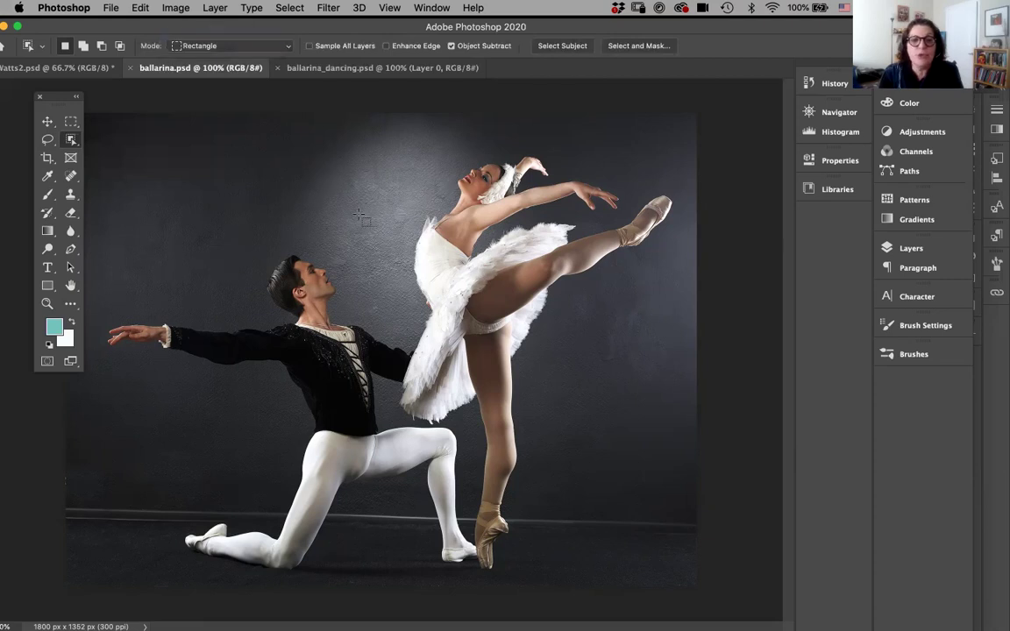
pyautogui.click(191, 48)
pyautogui.click(180, 56)
pyautogui.moveTo(454, 194)
pyautogui.mouseDown()
pyautogui.moveTo(475, 158)
pyautogui.moveTo(524, 145)
pyautogui.moveTo(550, 146)
pyautogui.moveTo(571, 171)
pyautogui.moveTo(675, 196)
pyautogui.moveTo(645, 279)
pyautogui.moveTo(574, 306)
pyautogui.moveTo(505, 378)
pyautogui.moveTo(536, 475)
pyautogui.moveTo(528, 596)
pyautogui.moveTo(507, 603)
pyautogui.moveTo(485, 568)
pyautogui.mouseUp()
pyautogui.moveTo(483, 525)
pyautogui.mouseDown()
pyautogui.moveTo(481, 464)
pyautogui.moveTo(408, 415)
pyautogui.moveTo(429, 184)
pyautogui.moveTo(412, 180)
pyautogui.mouseUp()
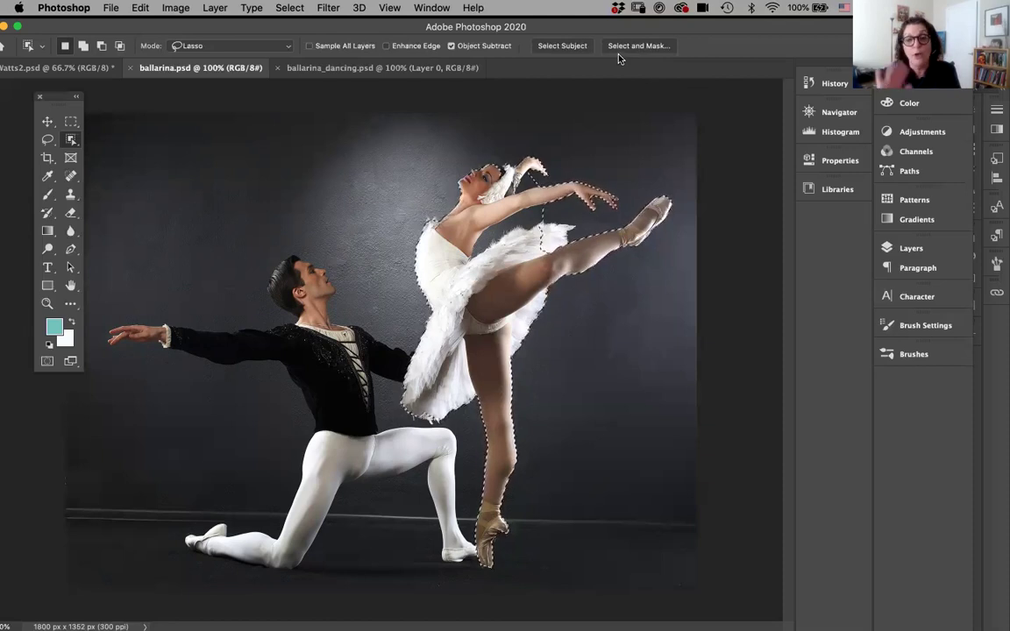
# Open the ballerina selection in the Select and Mask workspace
pyautogui.click(290, 7)
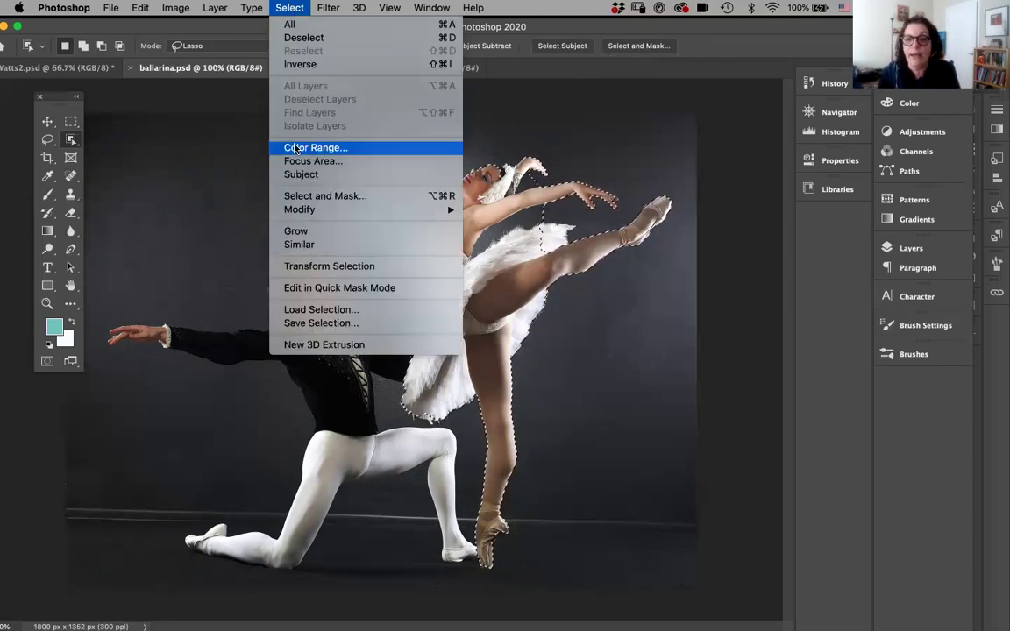
pyautogui.click(298, 197)
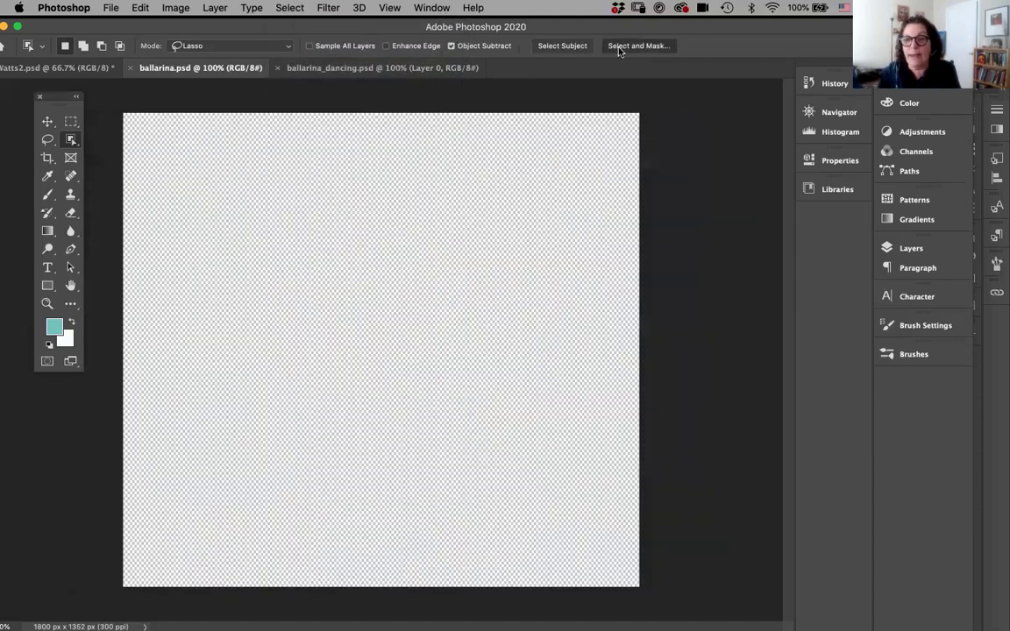
pyautogui.click(617, 48)
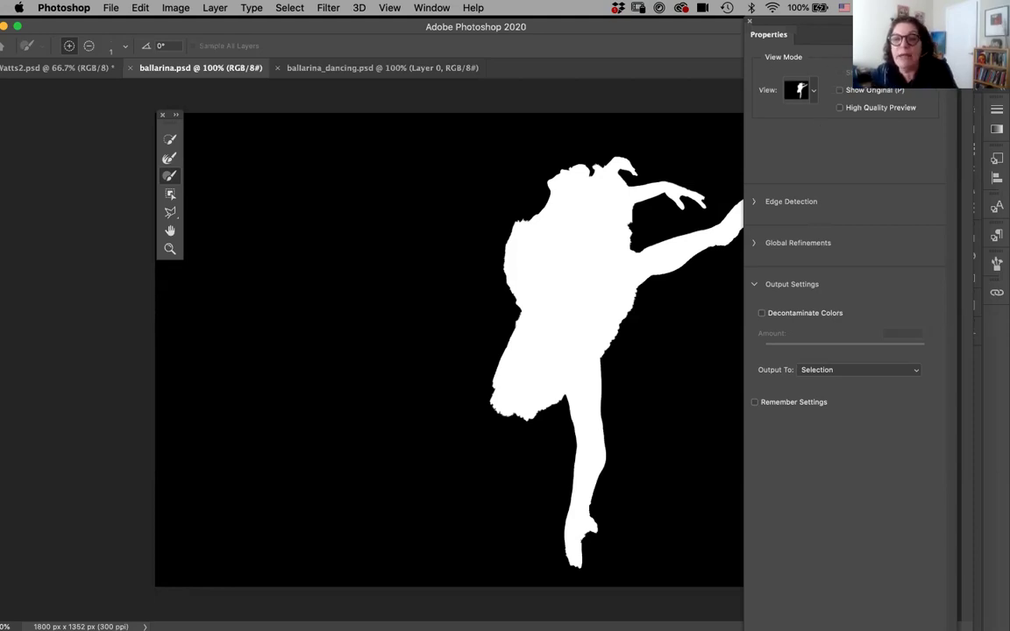
# Preview the ballerina cut-out in Onion Skin view at 100% transparency, with the whole image in sight
pyautogui.click(812, 92)
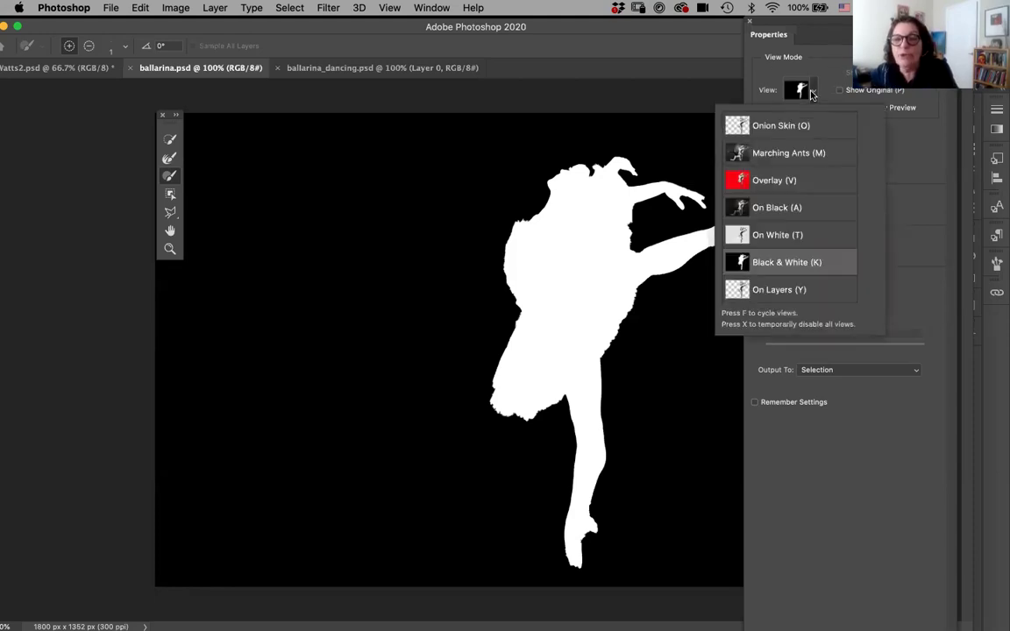
pyautogui.click(799, 127)
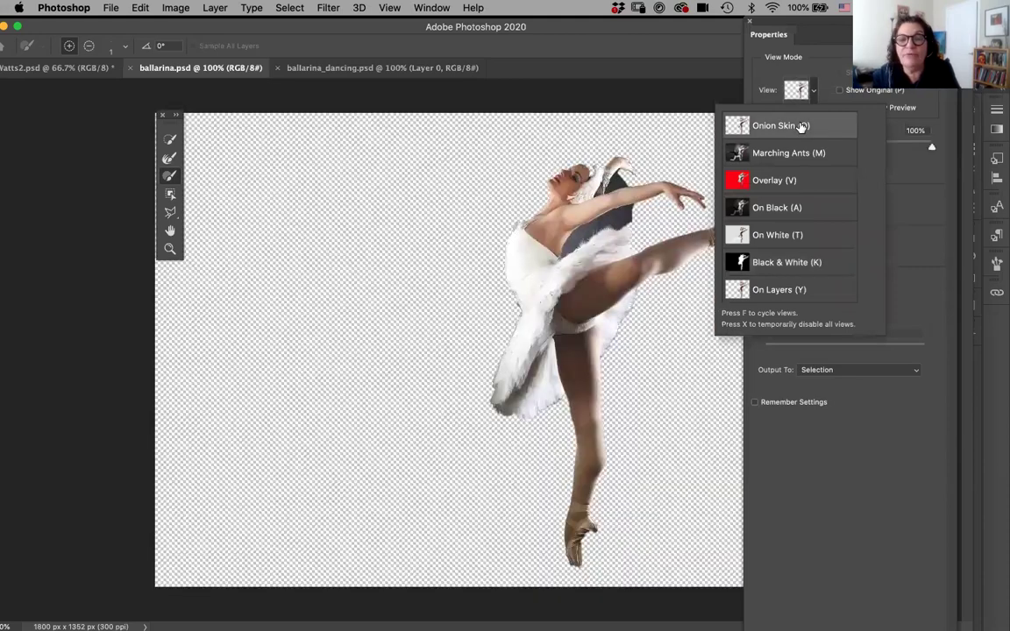
pyautogui.click(642, 455)
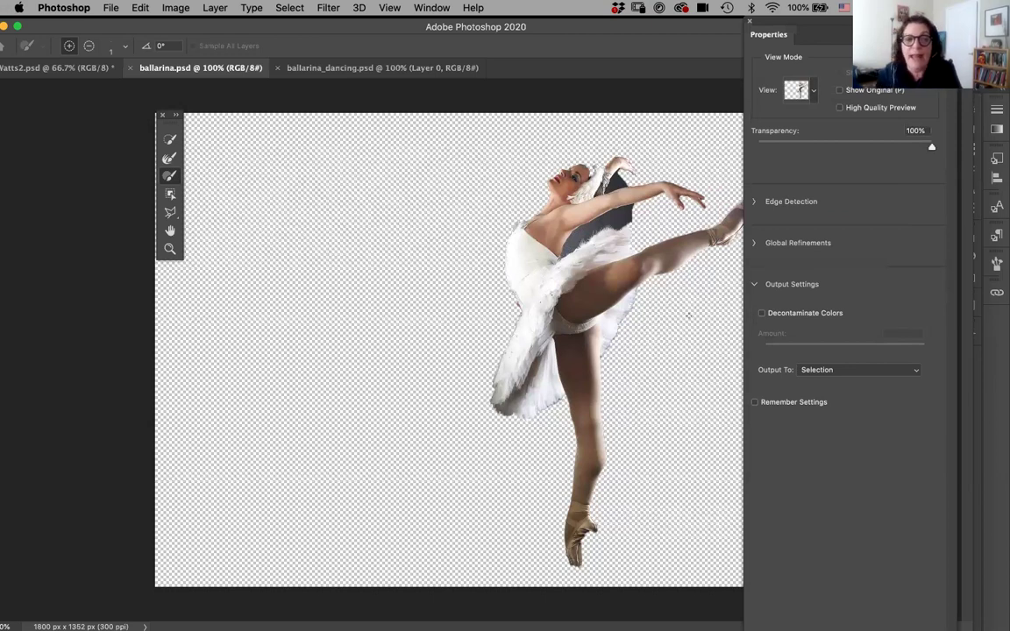
pyautogui.press('super+minus')
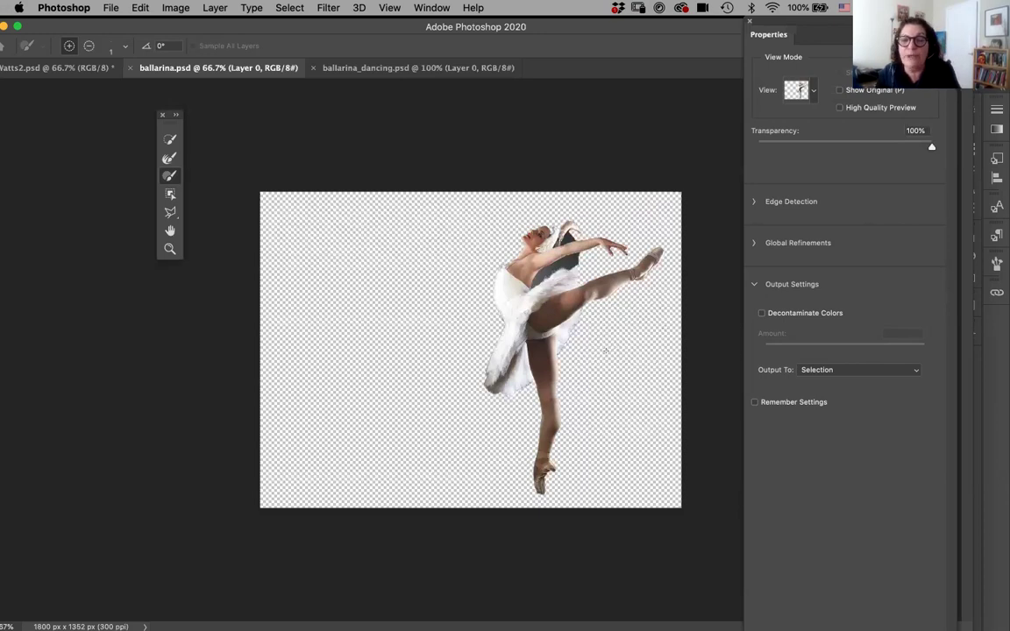
# Preview the selection as a red Overlay on the masked areas and test its opacity, ending at 100%
pyautogui.click(813, 96)
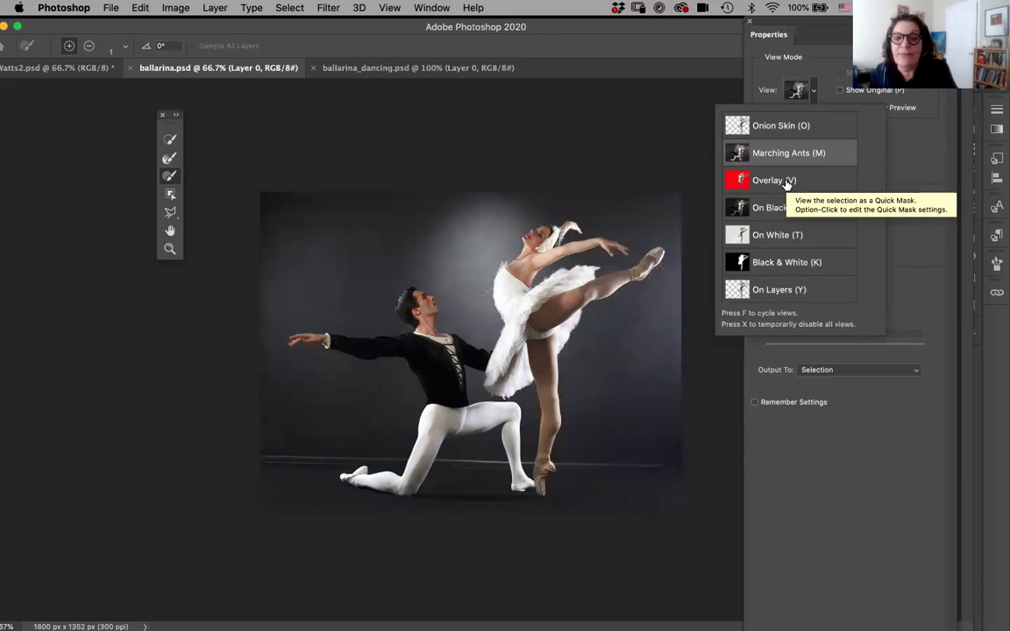
pyautogui.click(786, 181)
pyautogui.click(774, 180)
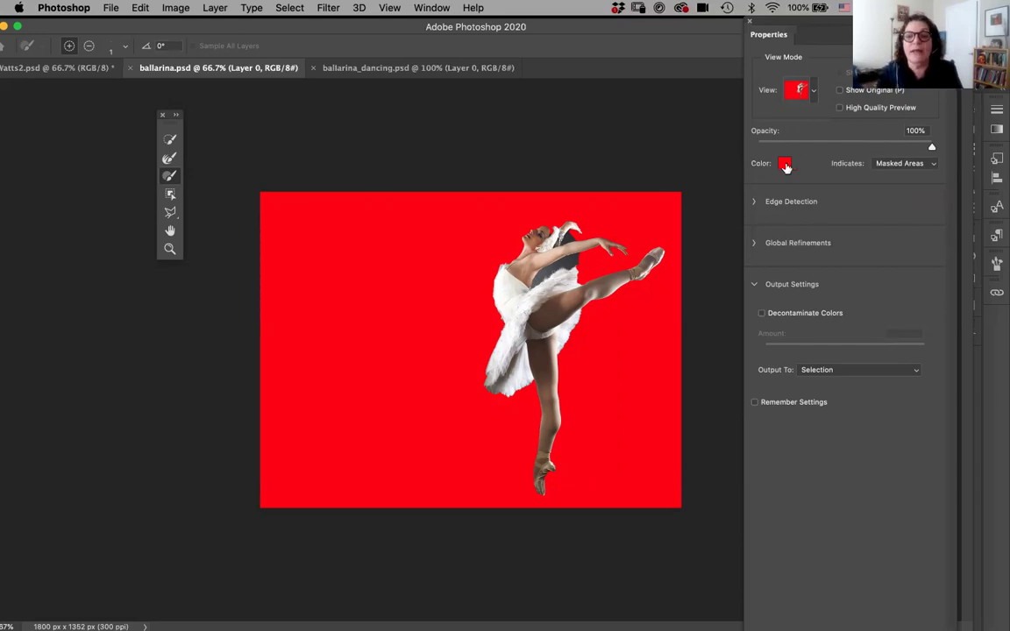
pyautogui.moveTo(929, 147)
pyautogui.mouseDown()
pyautogui.moveTo(829, 146)
pyautogui.moveTo(932, 146)
pyautogui.mouseUp()
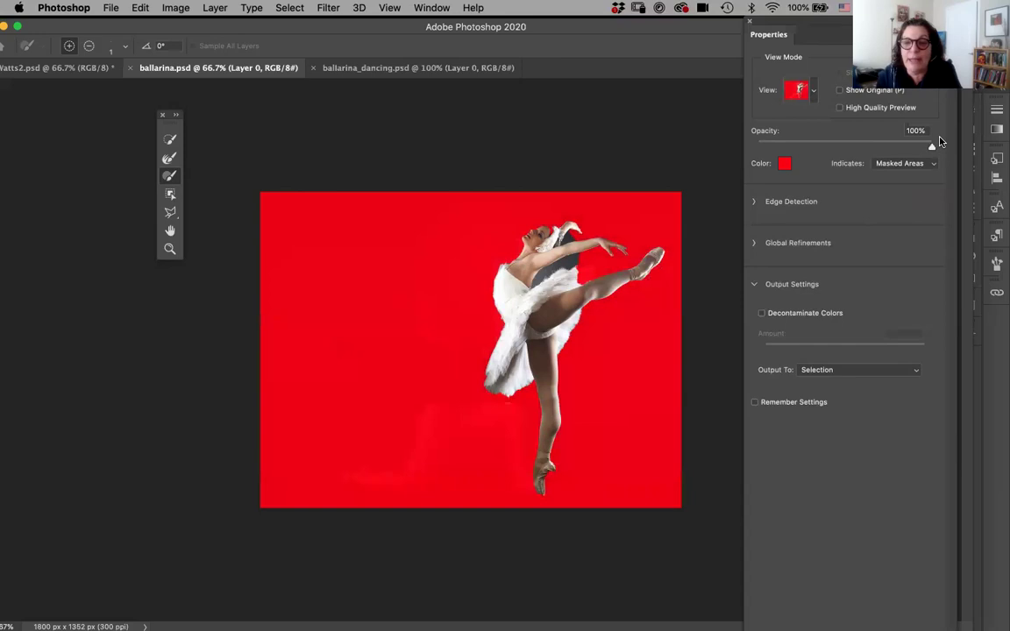
# Preview the ballerina selection in On Black view and in On Layers view
pyautogui.click(813, 92)
pyautogui.click(789, 207)
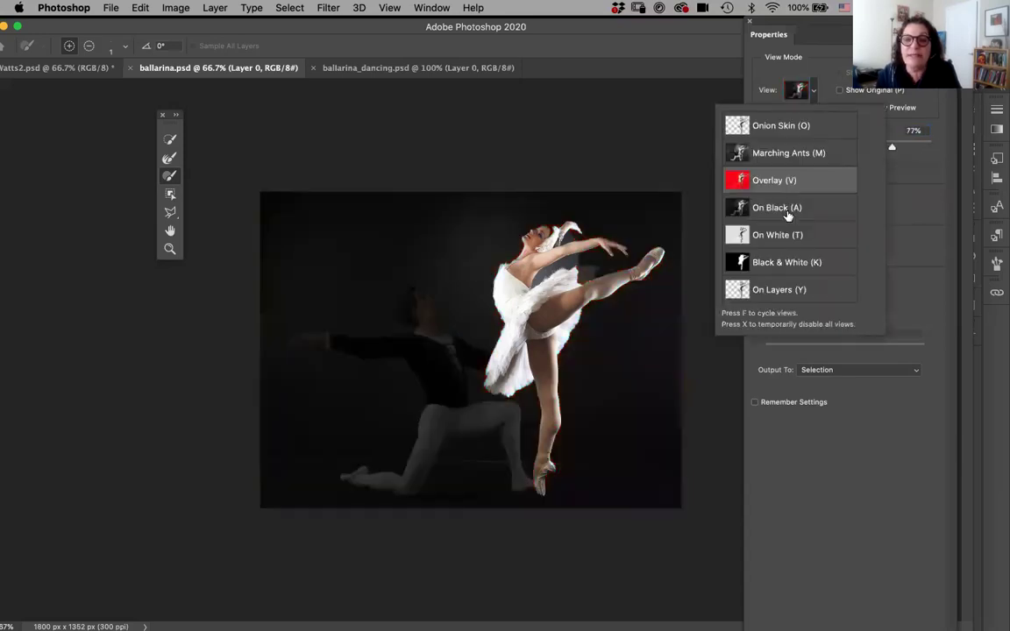
pyautogui.click(813, 94)
pyautogui.click(812, 93)
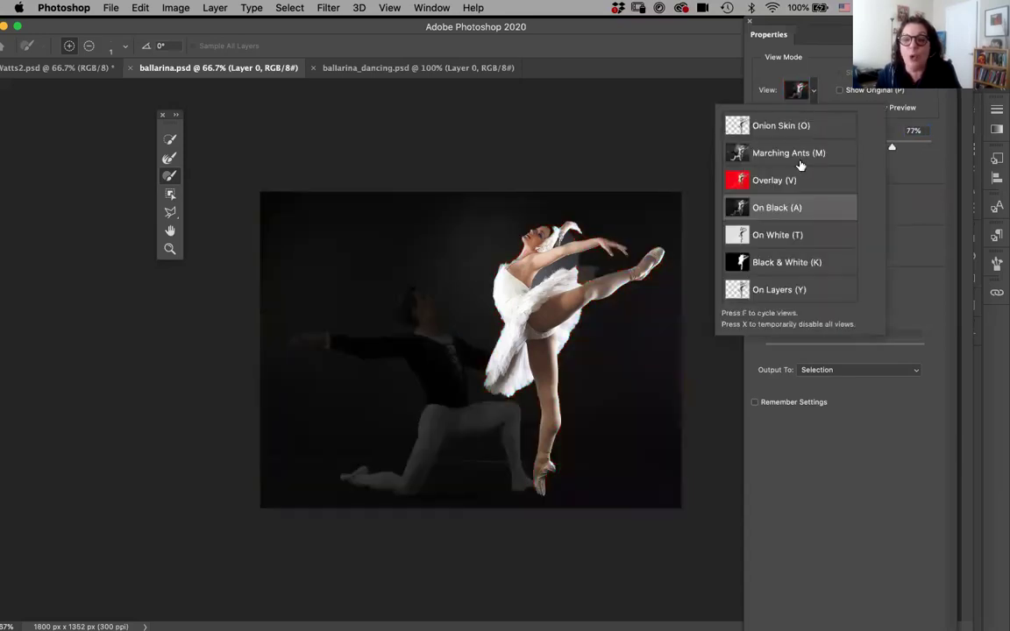
pyautogui.click(780, 292)
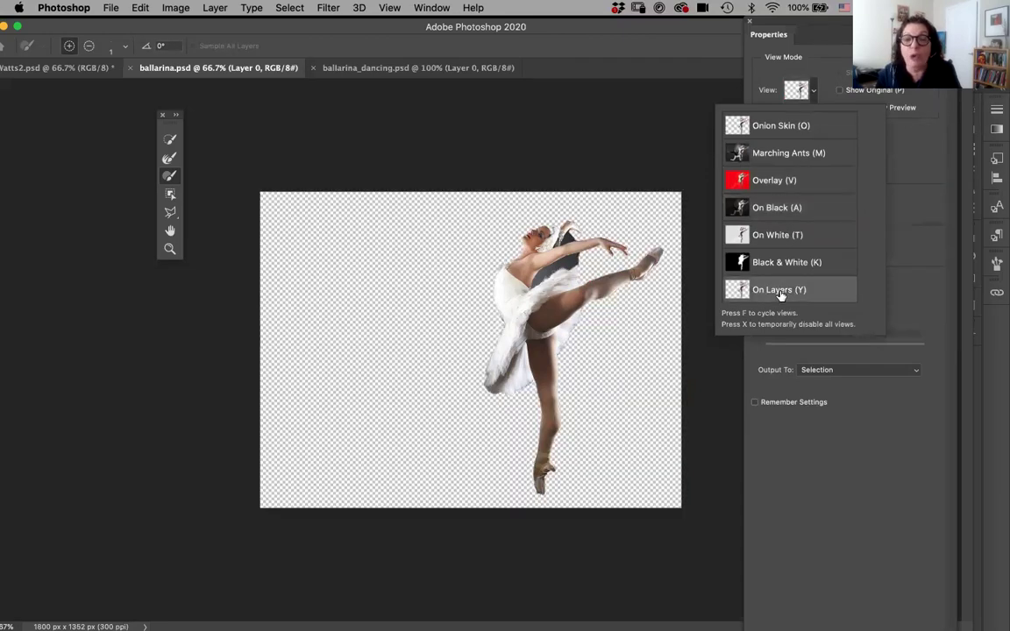
# Cycle through the view modes to compare the ballerina selection against the different backgrounds
pyautogui.click(745, 184)
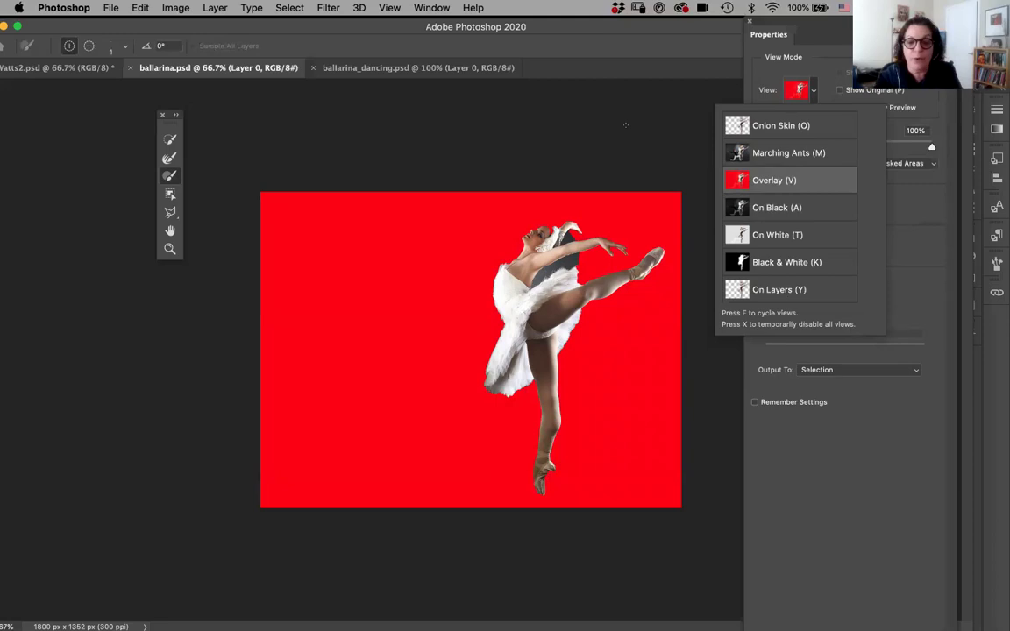
pyautogui.press('a')
pyautogui.press('f')
pyautogui.press('f')
pyautogui.press('f')
pyautogui.press('f')
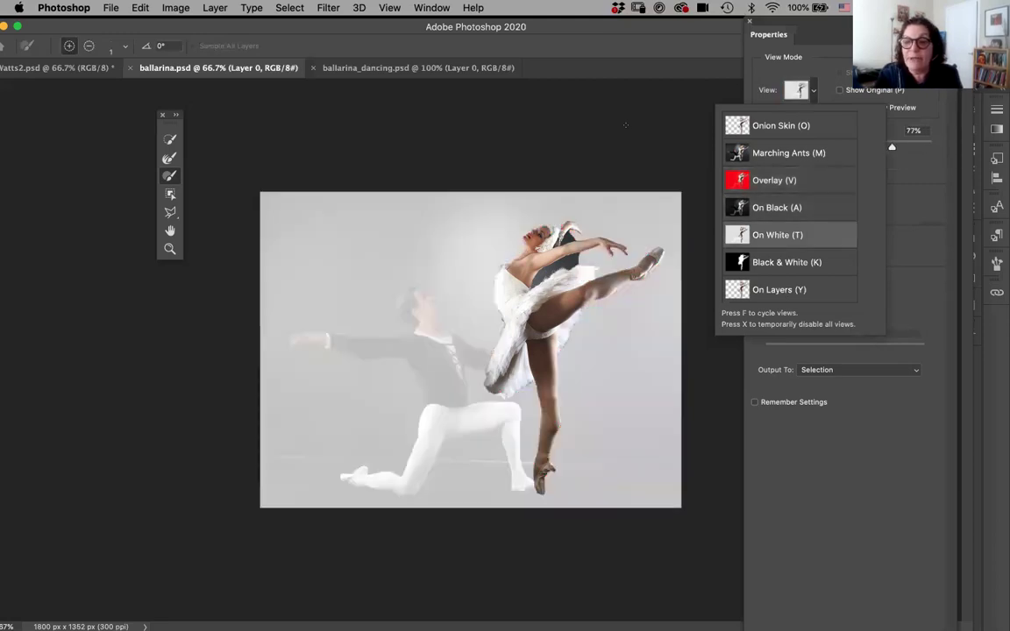
pyautogui.press('f')
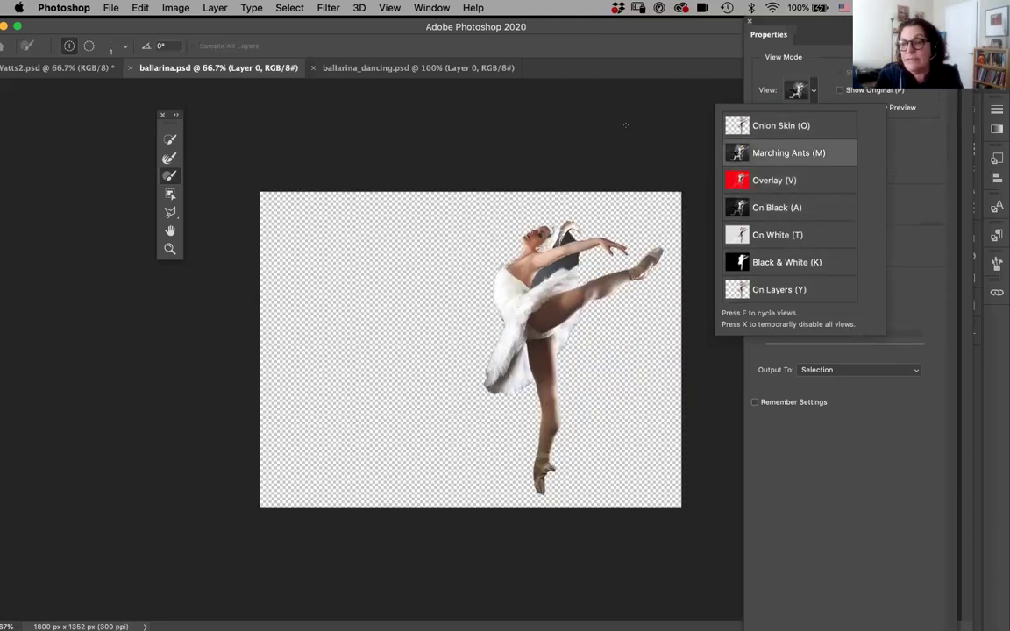
# Show the selection in Overlay view with the red mask opacity set to 69%, with the ballerina's upper body close up
pyautogui.press('f')
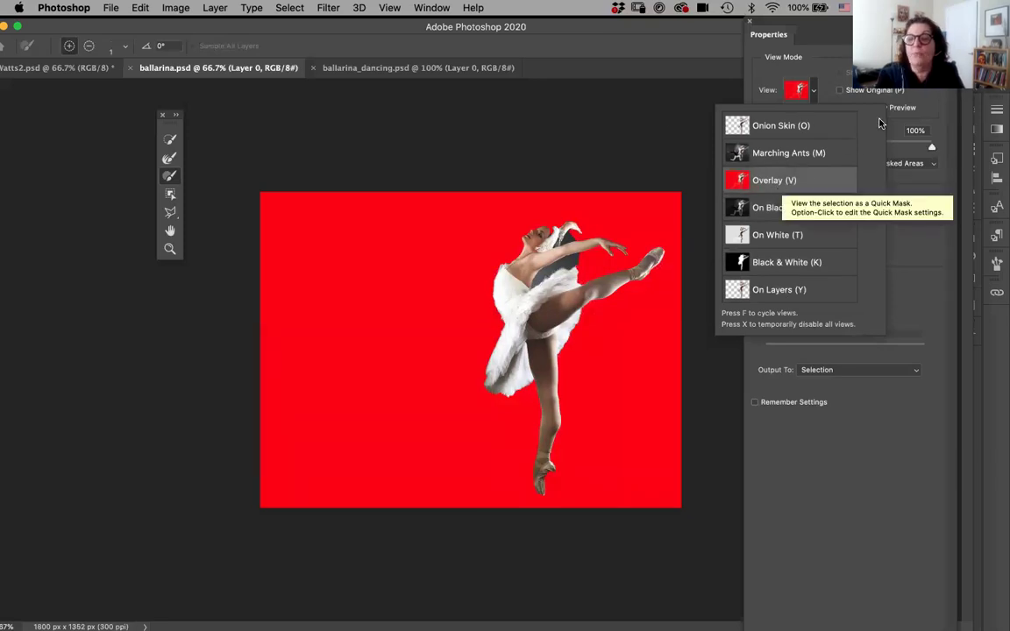
pyautogui.moveTo(900, 150); pyautogui.dragTo(878, 149)
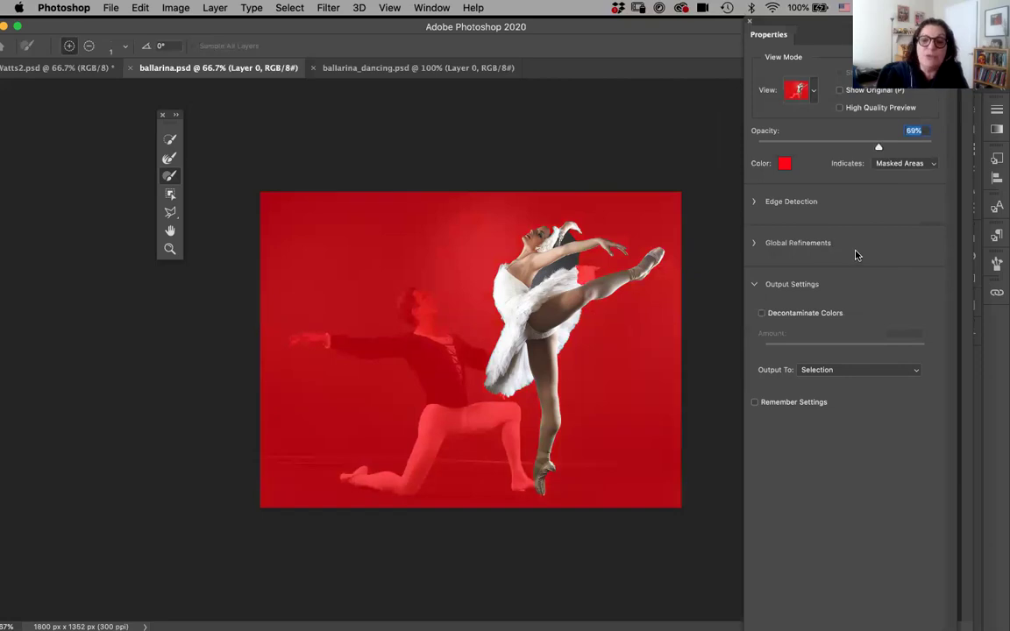
pyautogui.press('super+plus')
pyautogui.press('super+plus')
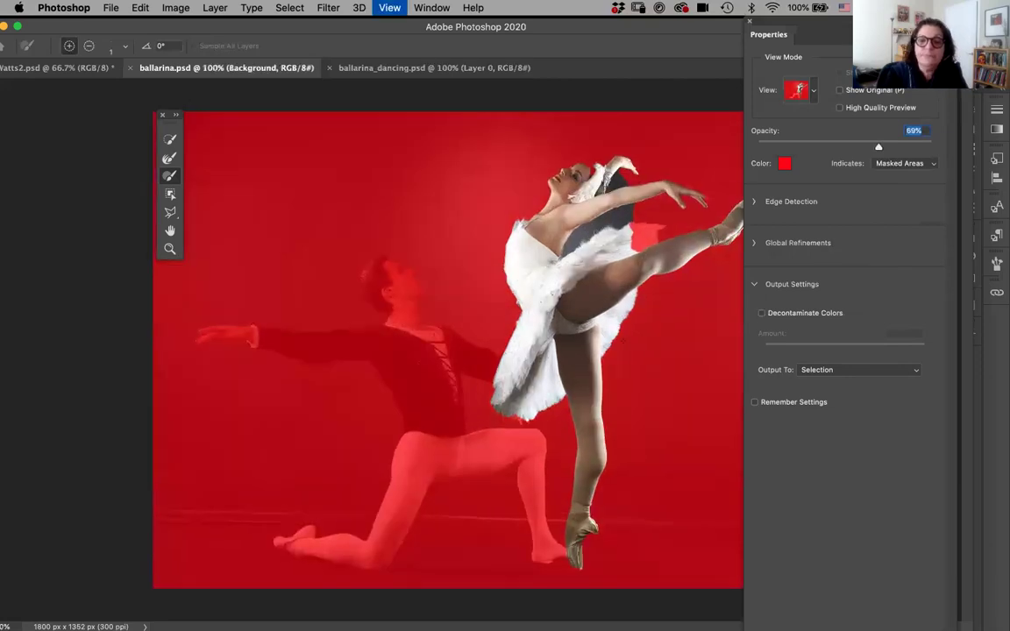
pyautogui.scroll(5, 271, 569)
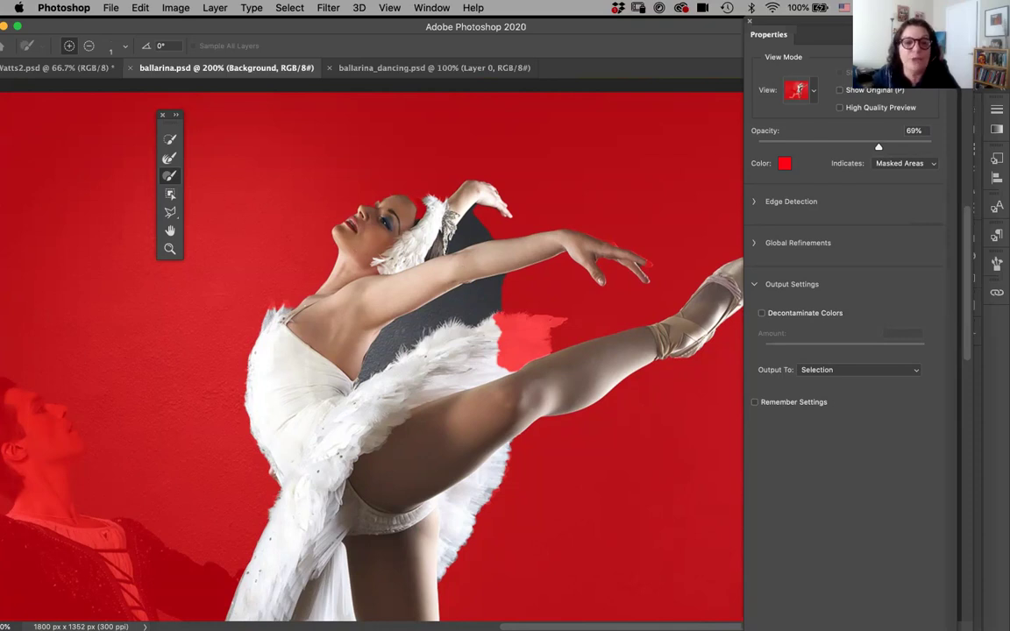
# Add the missing tutu feathers above the raised thigh to the selection by outlining them with the Lasso tool
pyautogui.click(169, 141)
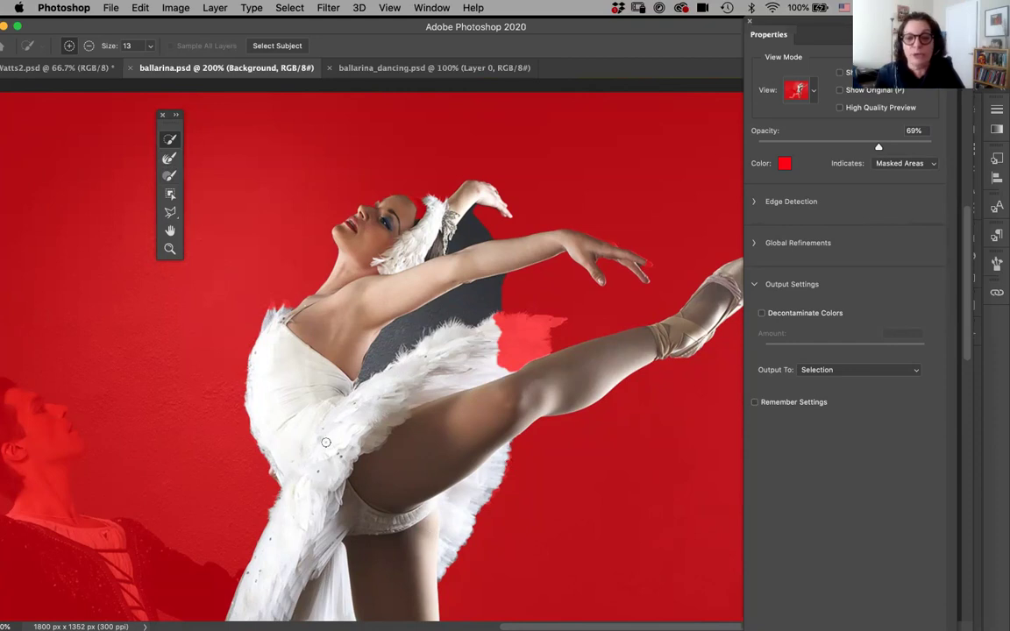
pyautogui.click(169, 175)
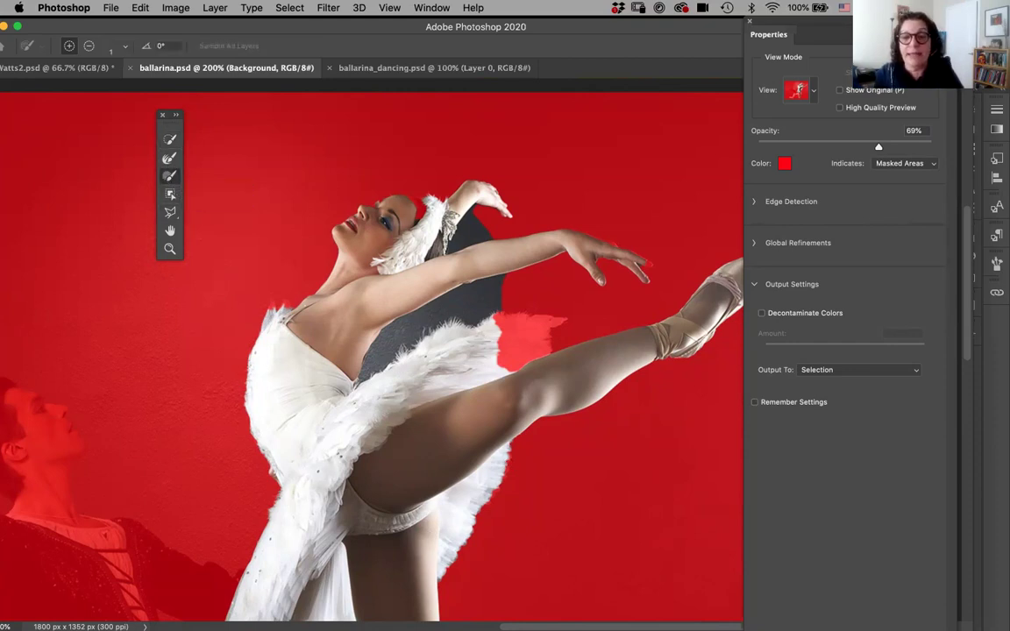
pyautogui.click(170, 194)
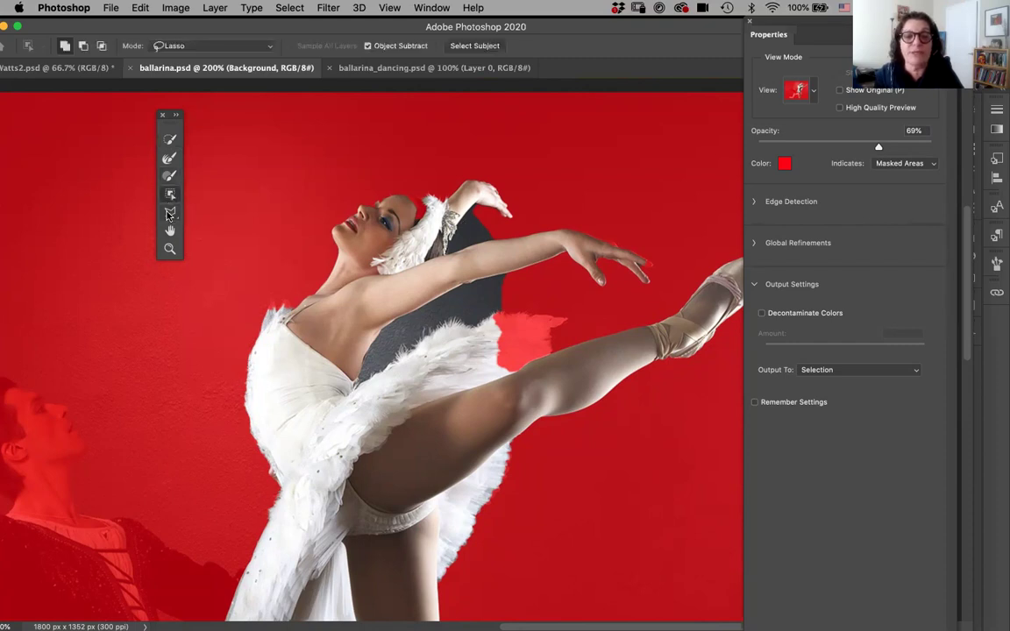
pyautogui.click(170, 212)
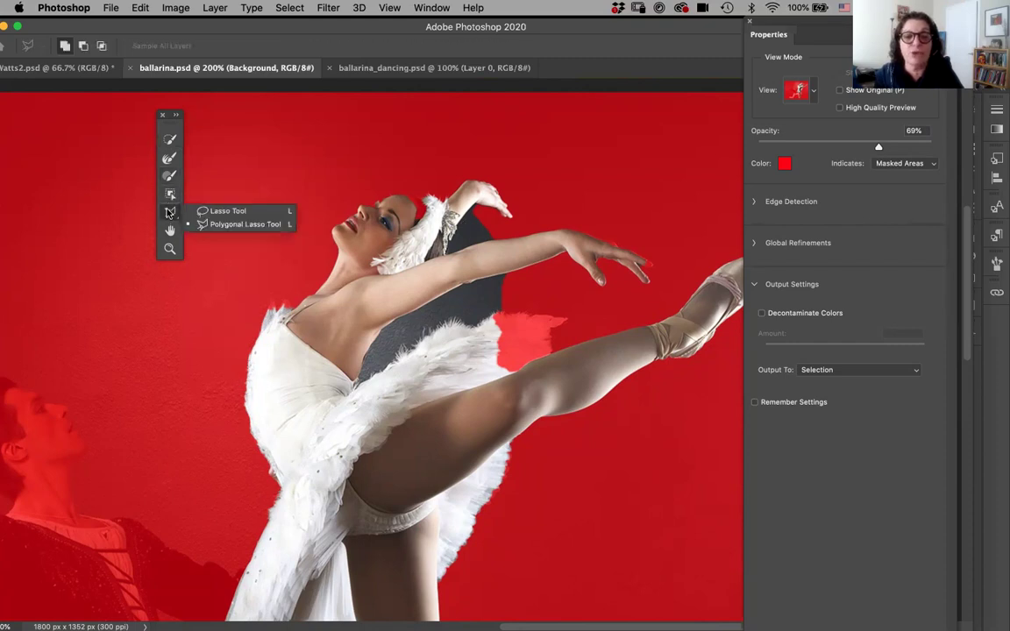
pyautogui.click(211, 211)
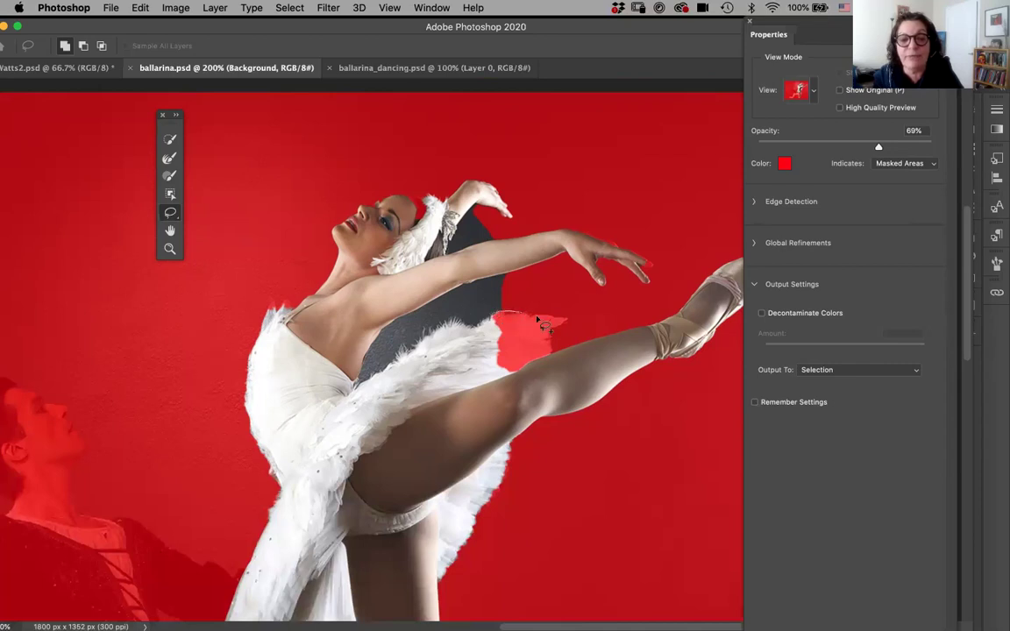
pyautogui.moveTo(557, 349)
pyautogui.mouseDown()
pyautogui.moveTo(521, 396)
pyautogui.moveTo(429, 403)
pyautogui.moveTo(416, 342)
pyautogui.moveTo(530, 311)
pyautogui.moveTo(462, 419)
pyautogui.moveTo(466, 363)
pyautogui.moveTo(530, 322)
pyautogui.moveTo(487, 300)
pyautogui.moveTo(496, 307)
pyautogui.mouseUp()
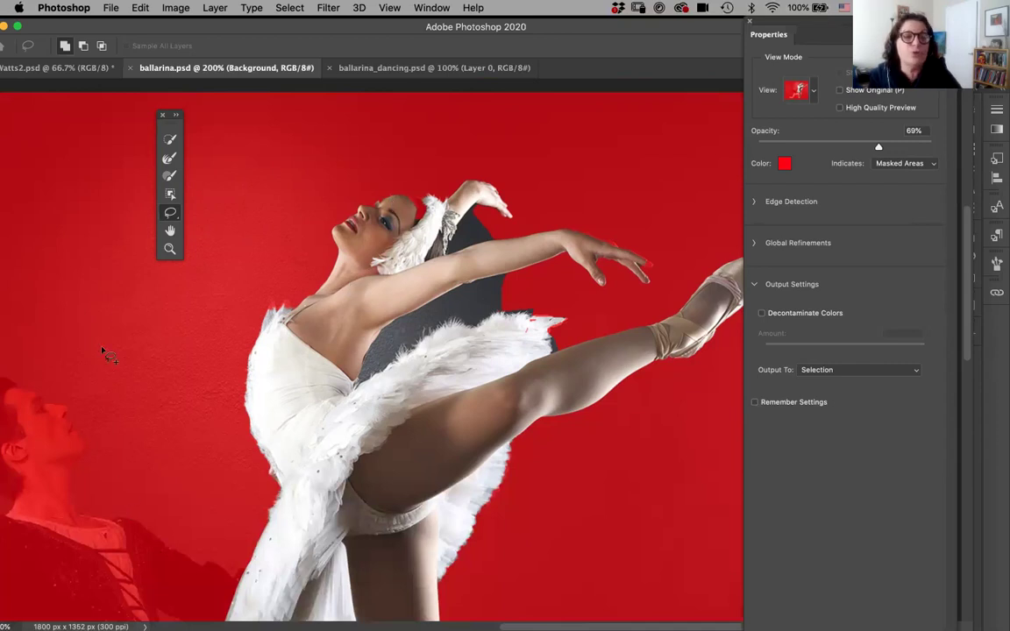
# Enlarge the adding Brush tool to size 20 and paint the ballerina's dark hair beside the headdress back into the selection
pyautogui.click(169, 176)
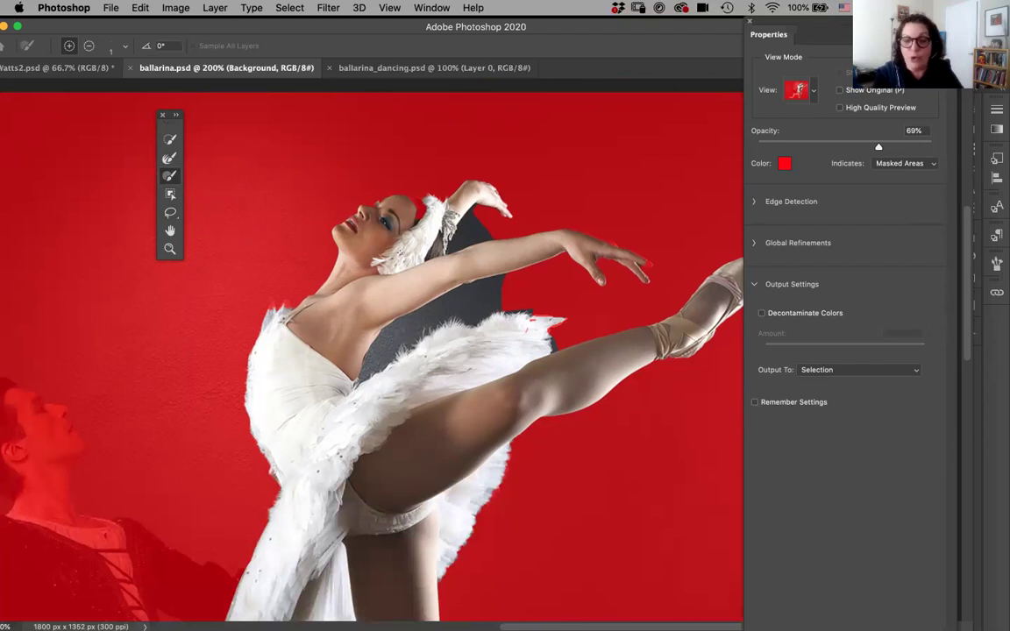
pyautogui.press(']')
pyautogui.press(']')
pyautogui.press(']')
pyautogui.press(']')
pyautogui.press(']')
pyautogui.press(']')
pyautogui.press(']')
pyautogui.press(']')
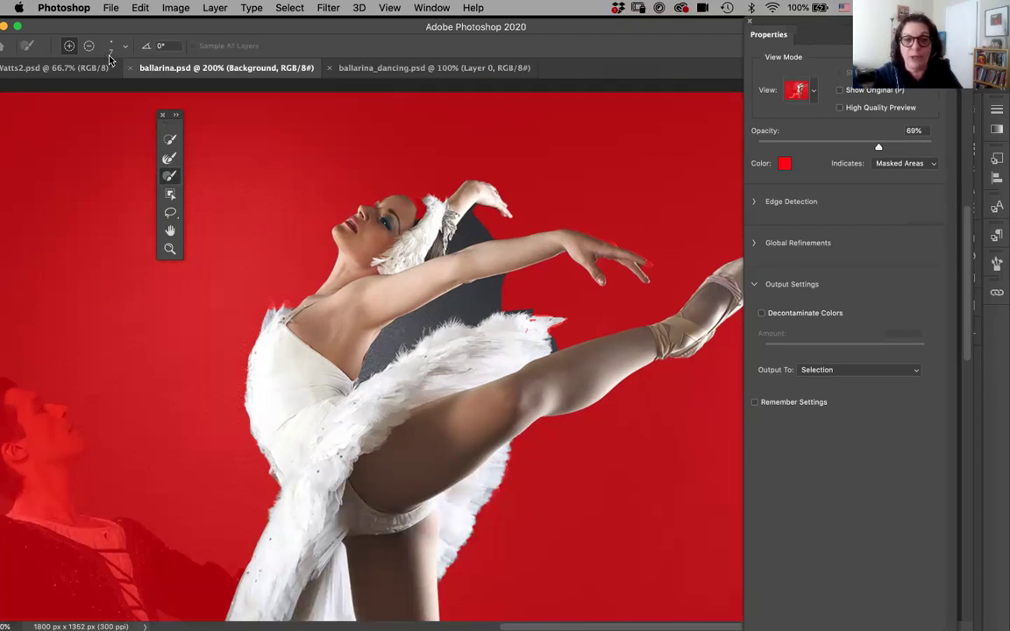
pyautogui.press(']')
pyautogui.press(']')
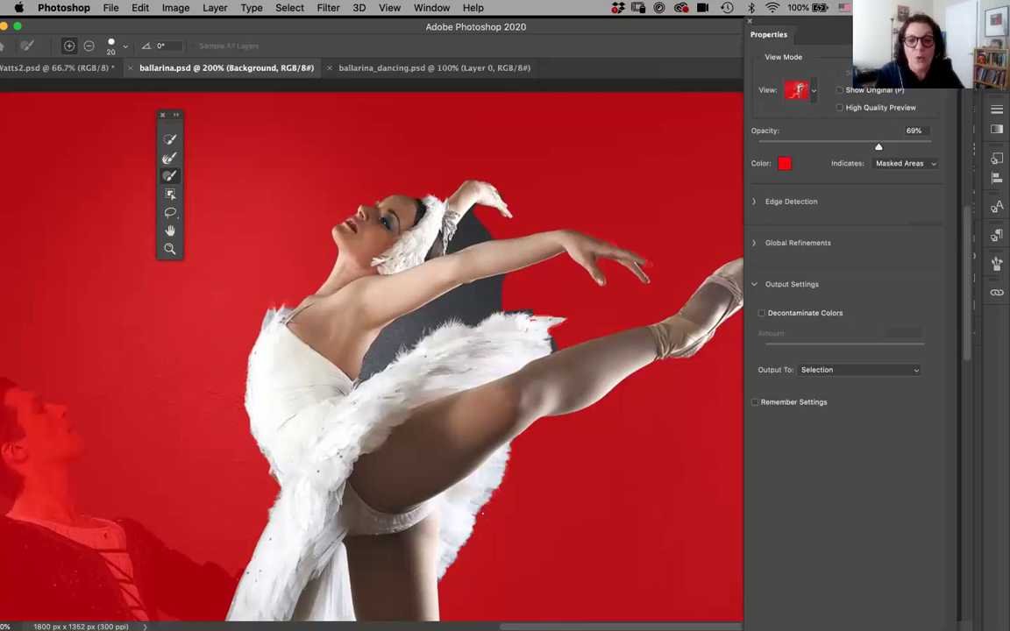
# Paint the missing feathers along the tutu's lower hem, above the male dancer's knee, back into the selection
pyautogui.moveTo(413, 381); pyautogui.dragTo(408, 227)
pyautogui.moveTo(426, 491); pyautogui.dragTo(430, 420)
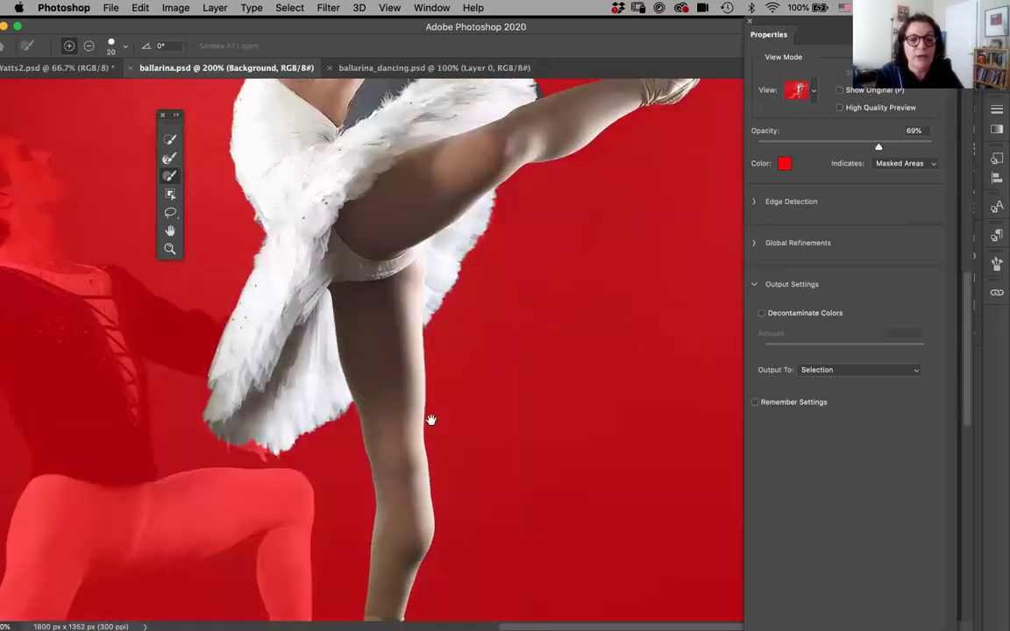
pyautogui.scroll(6, 430, 420)
pyautogui.scroll(-6, 474, 229)
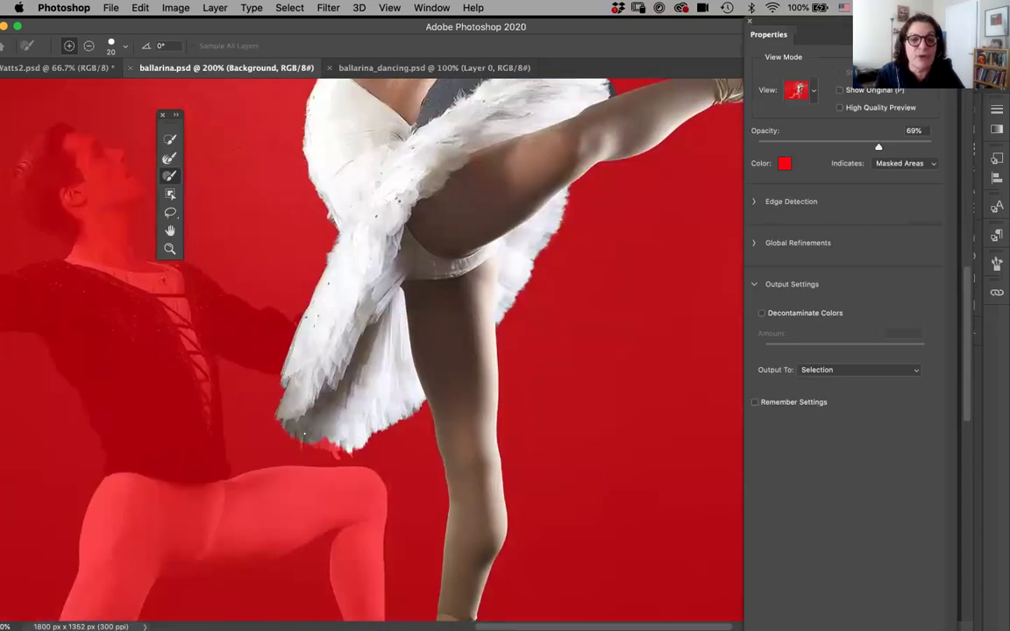
pyautogui.moveTo(305, 442); pyautogui.dragTo(336, 455)
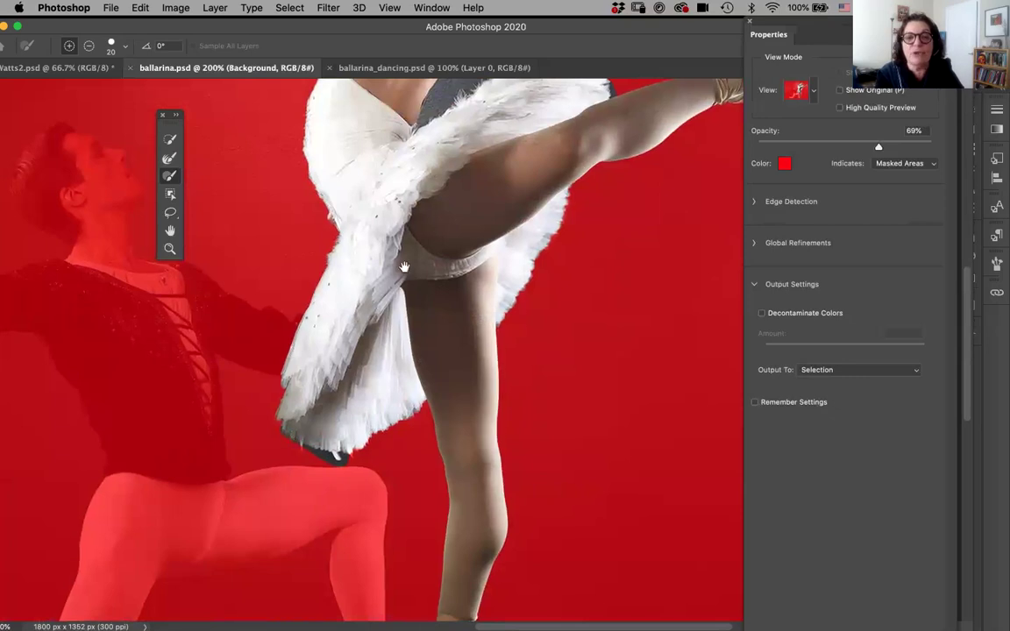
# Subtract the grey background between the ballerina's arms and tutu from the selection with the brush, reducing its size to 9
pyautogui.scroll(10, 403, 265)
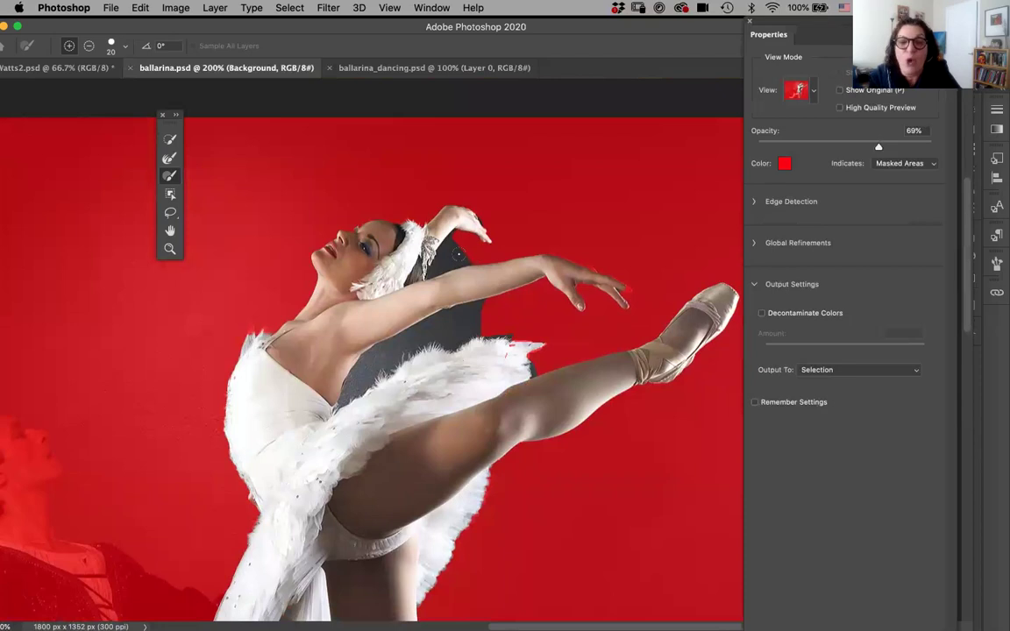
pyautogui.click(88, 46)
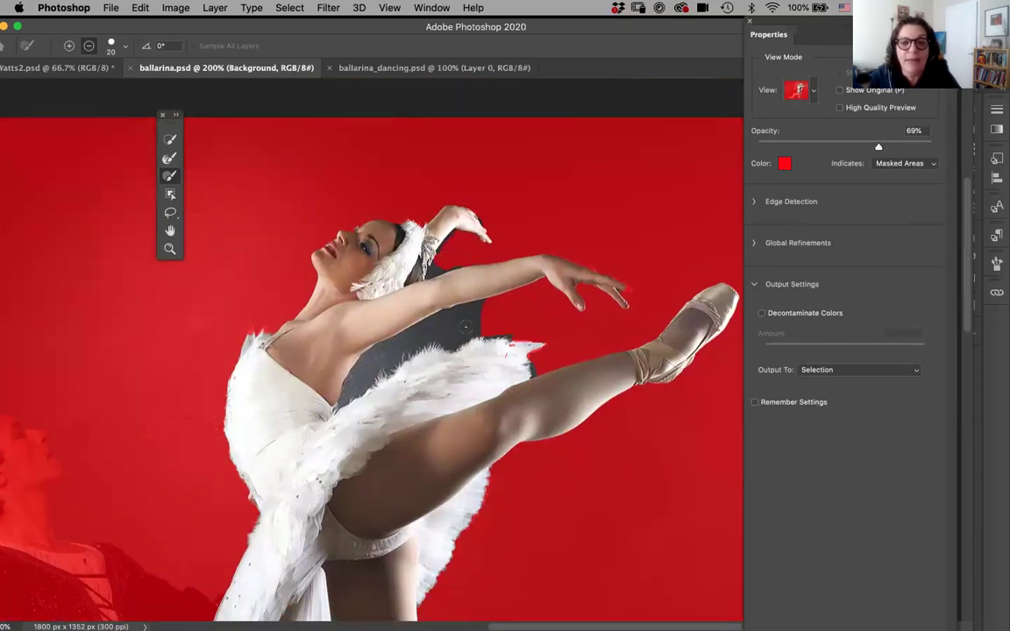
pyautogui.moveTo(466, 326); pyautogui.dragTo(460, 330)
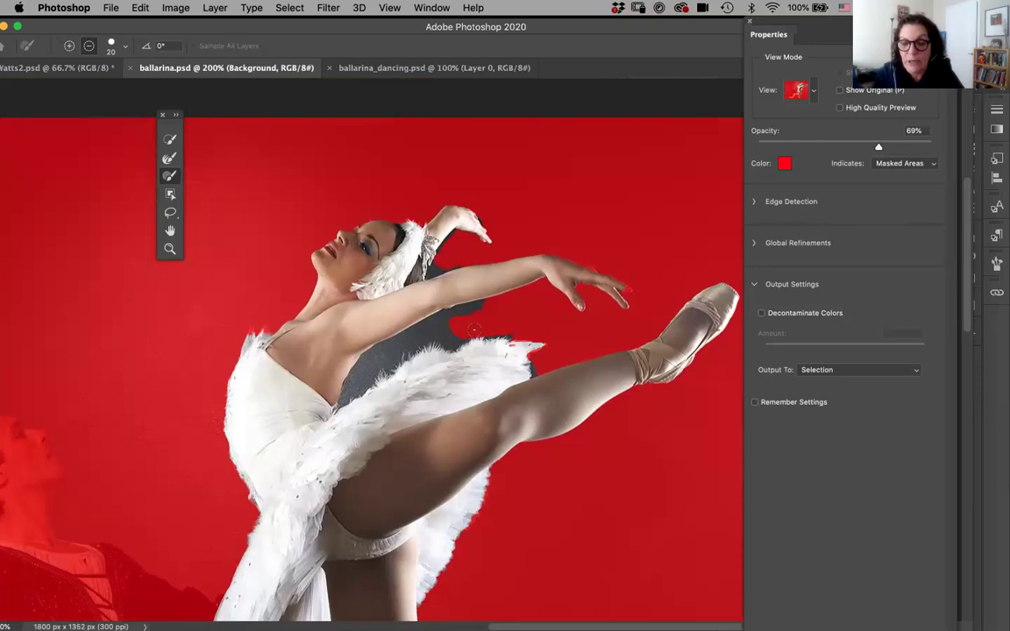
pyautogui.press('[')
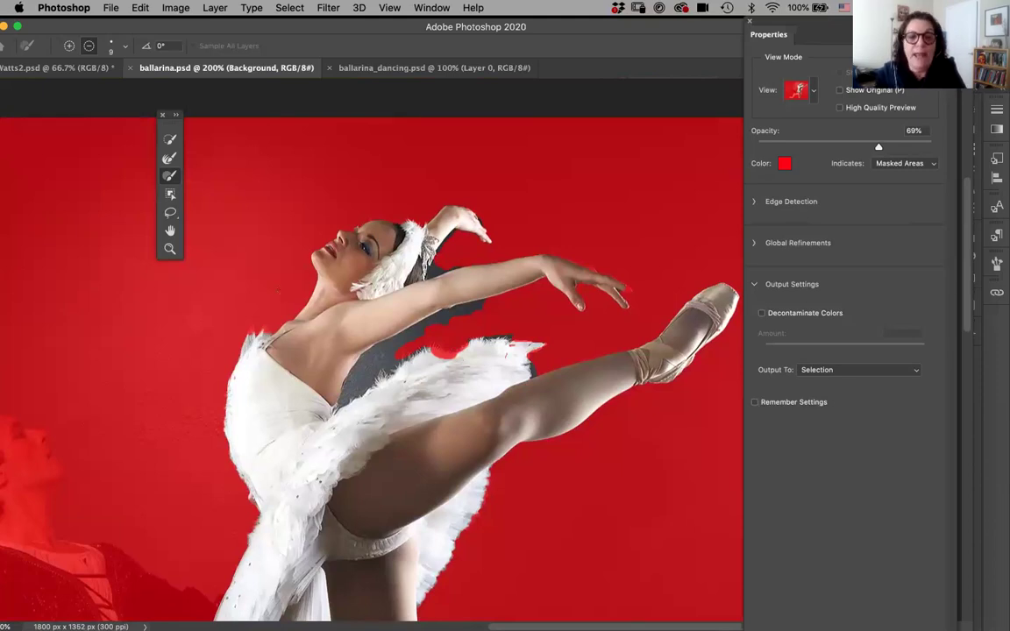
# Switch the preview to Black & White and set Edge Detection to a 5 px radius with Smart Radius enabled
pyautogui.click(755, 203)
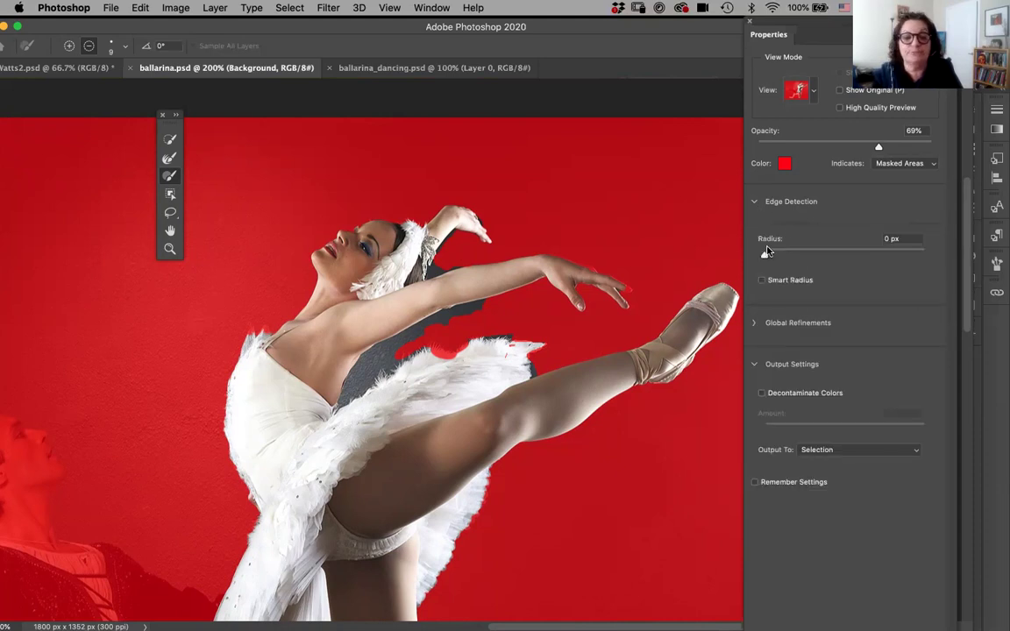
pyautogui.click(814, 91)
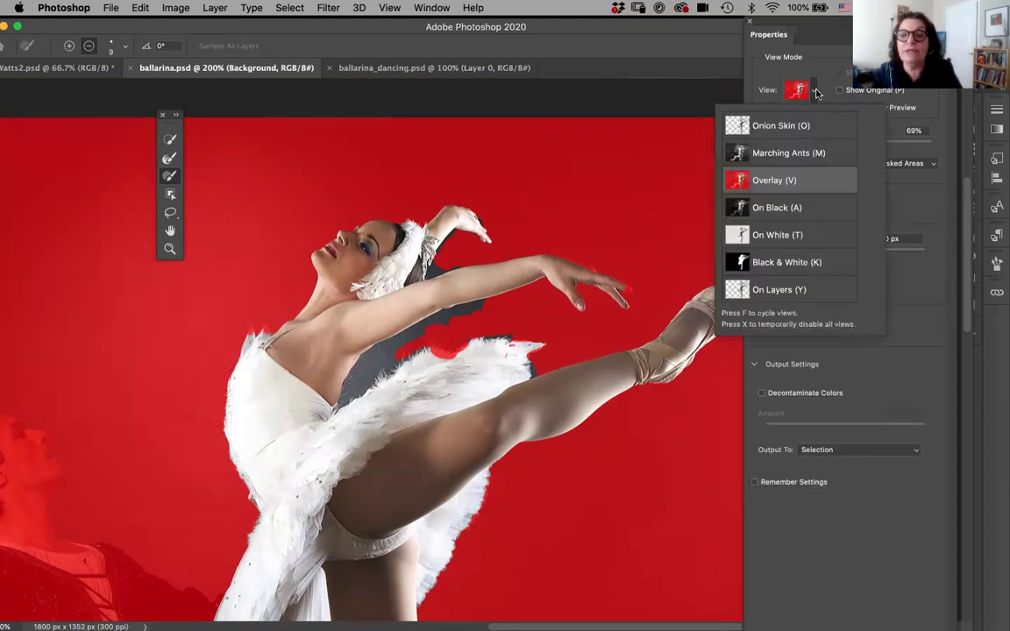
pyautogui.press('k')
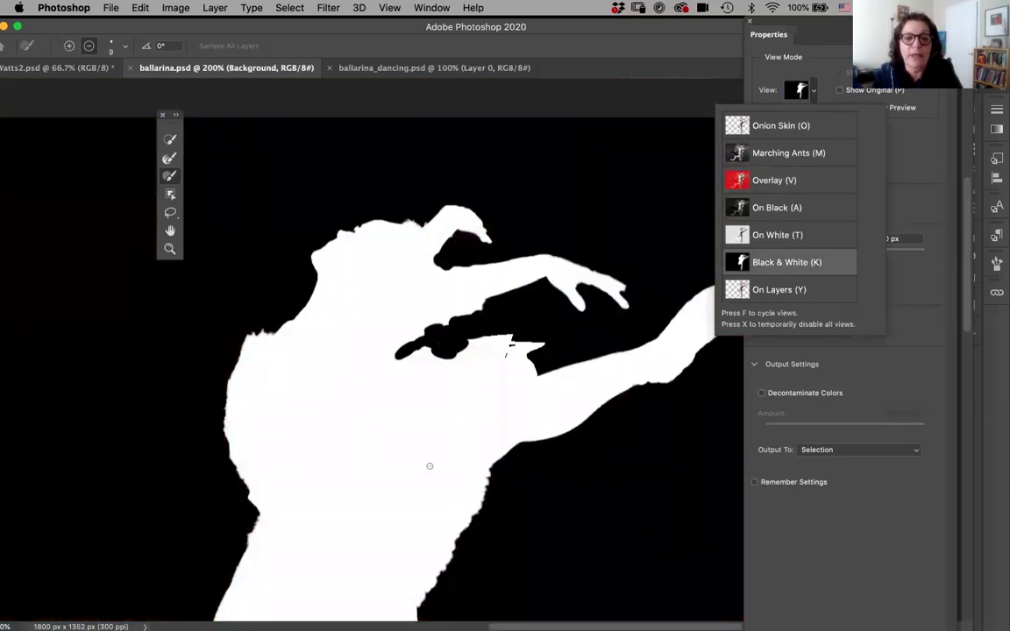
pyautogui.click(371, 553)
pyautogui.moveTo(371, 552)
pyautogui.mouseDown()
pyautogui.moveTo(383, 407)
pyautogui.moveTo(423, 386)
pyautogui.mouseUp()
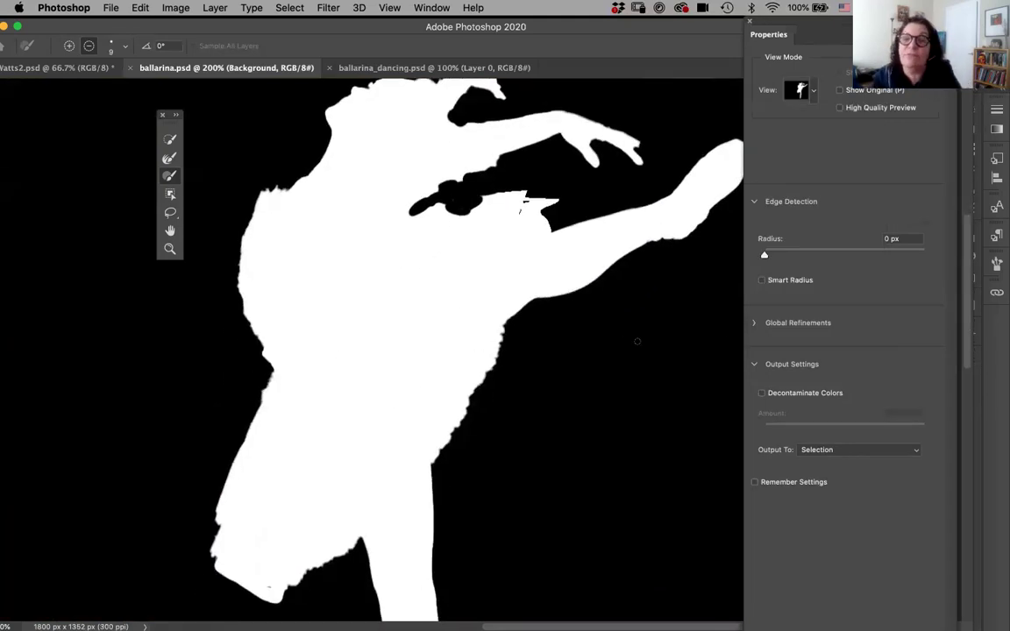
pyautogui.click(761, 280)
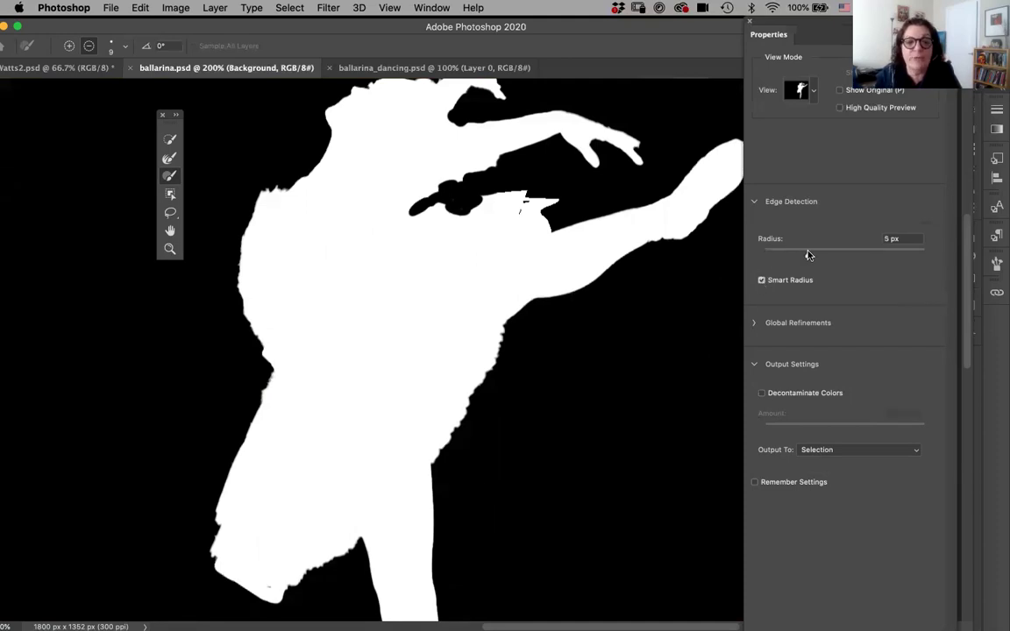
pyautogui.click(808, 254)
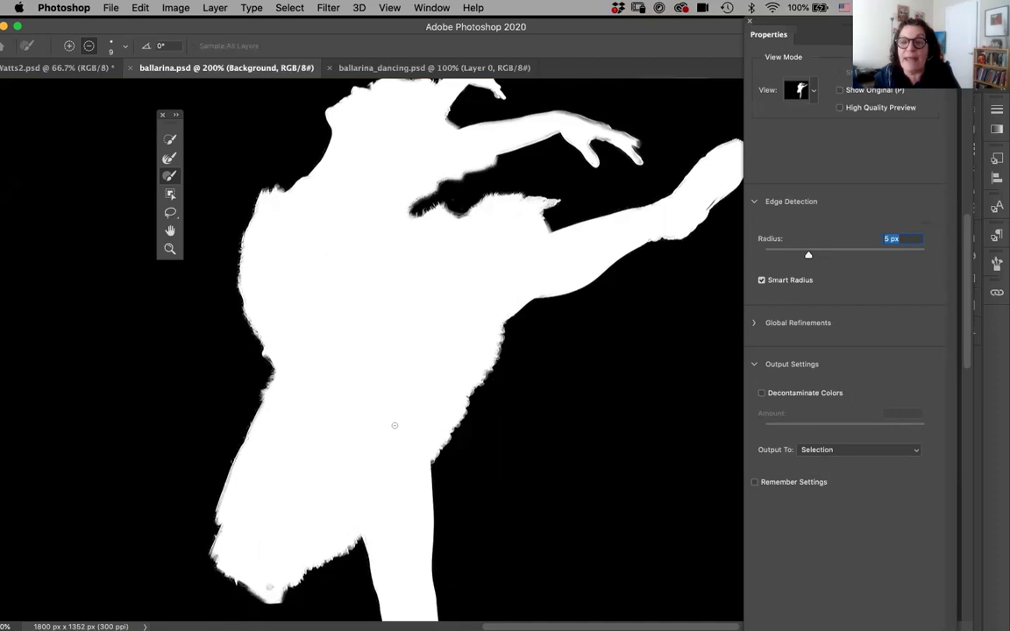
# Refine the feathered edges of the tutu with the Refine Edge Brush at size 45
pyautogui.click(756, 323)
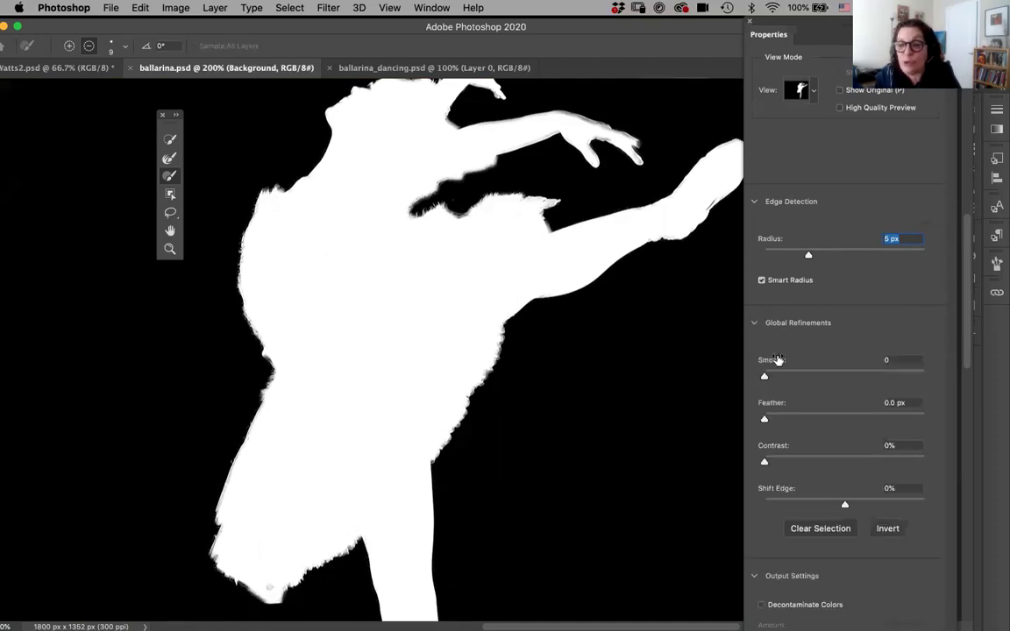
pyautogui.click(755, 325)
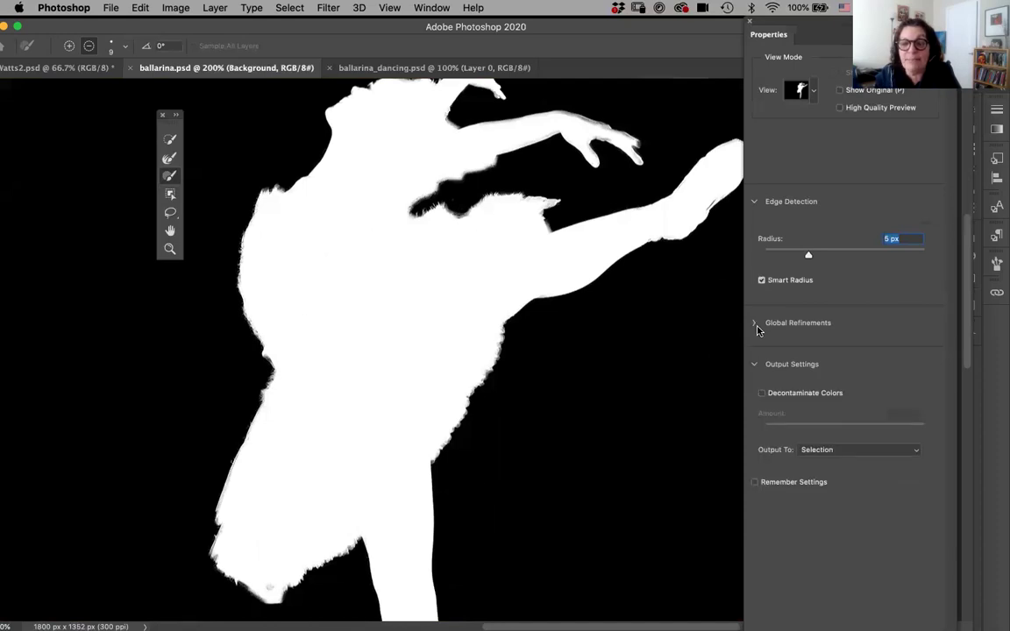
pyautogui.click(169, 158)
pyautogui.moveTo(518, 250)
pyautogui.mouseDown()
pyautogui.moveTo(534, 215)
pyautogui.moveTo(517, 198)
pyautogui.moveTo(528, 188)
pyautogui.moveTo(489, 206)
pyautogui.moveTo(439, 186)
pyautogui.moveTo(462, 221)
pyautogui.moveTo(425, 197)
pyautogui.moveTo(472, 263)
pyautogui.moveTo(447, 311)
pyautogui.mouseUp()
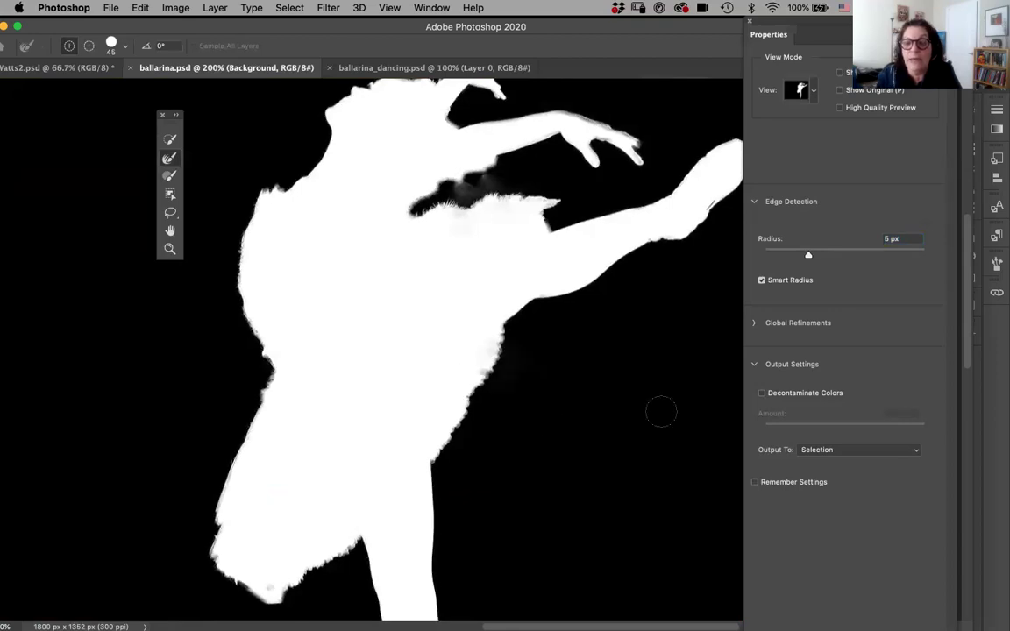
# Output the refined selection as a New Layer with Layer Mask and leave Select and Mask
pyautogui.click(755, 202)
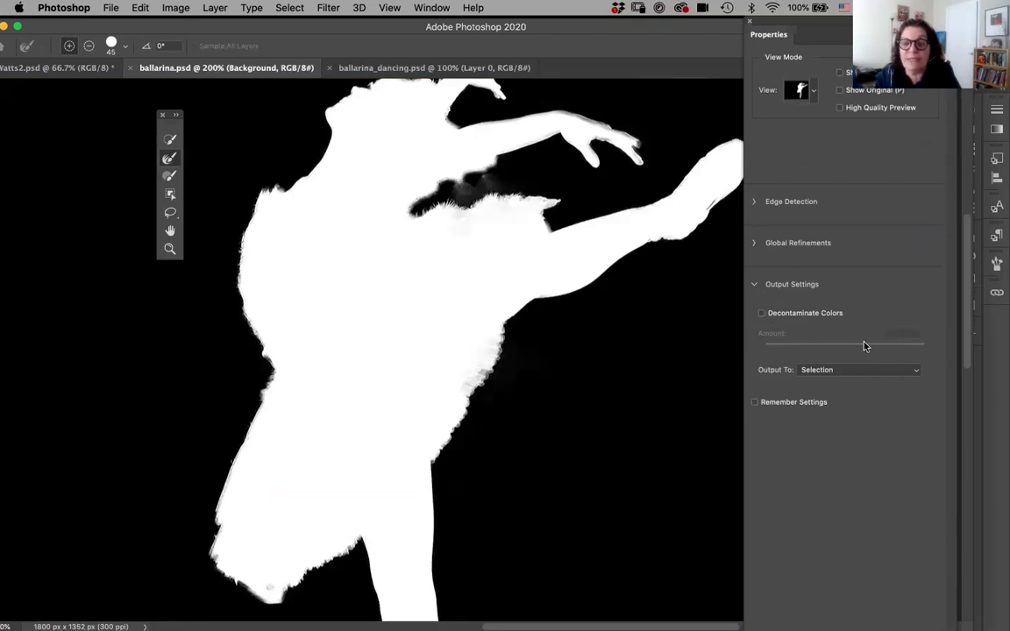
pyautogui.click(823, 370)
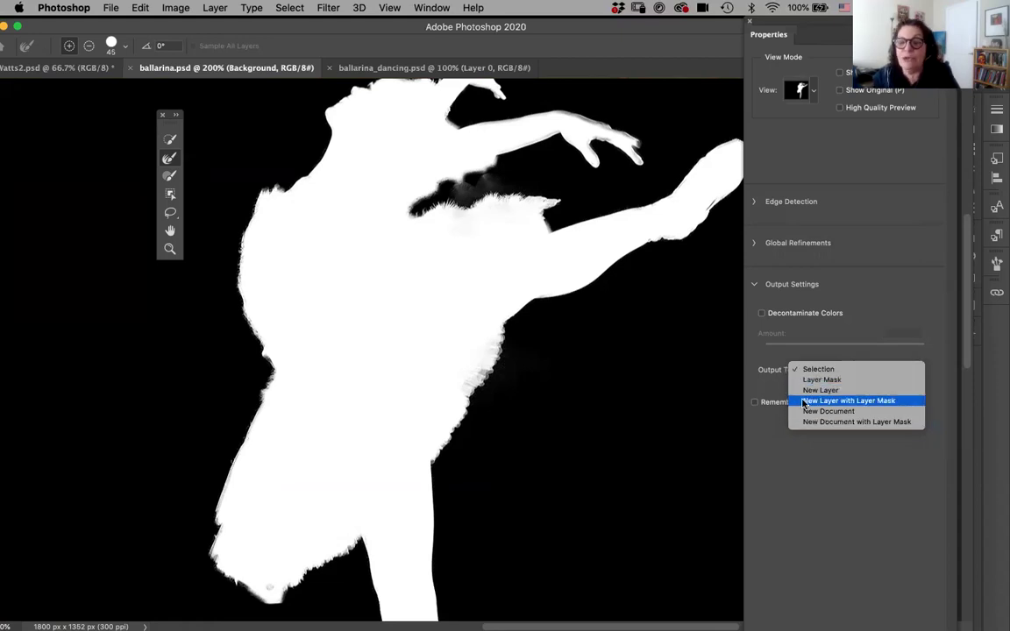
pyautogui.click(802, 402)
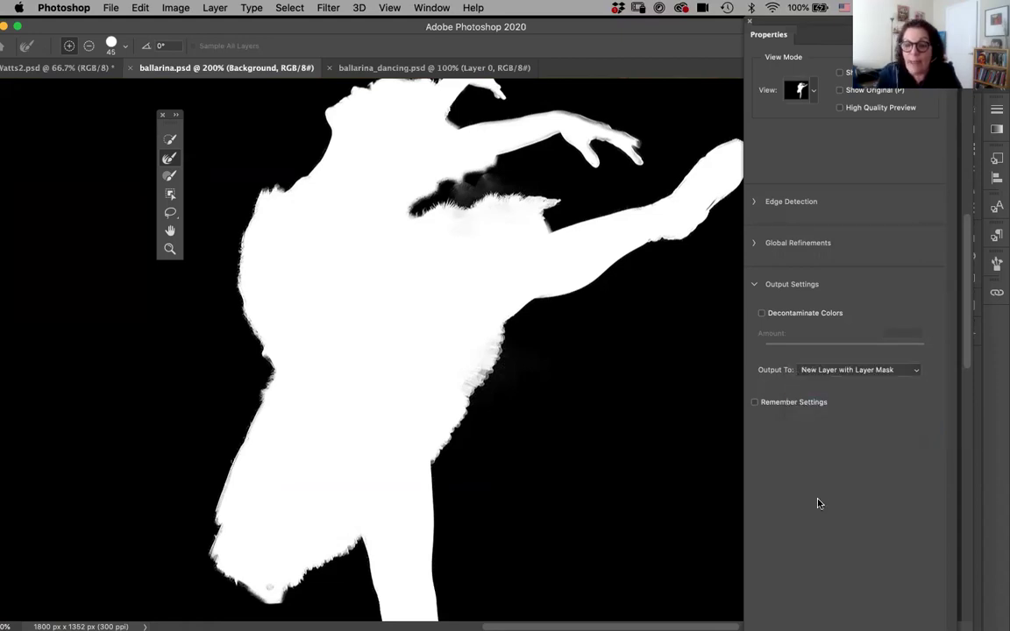
pyautogui.press('Return')
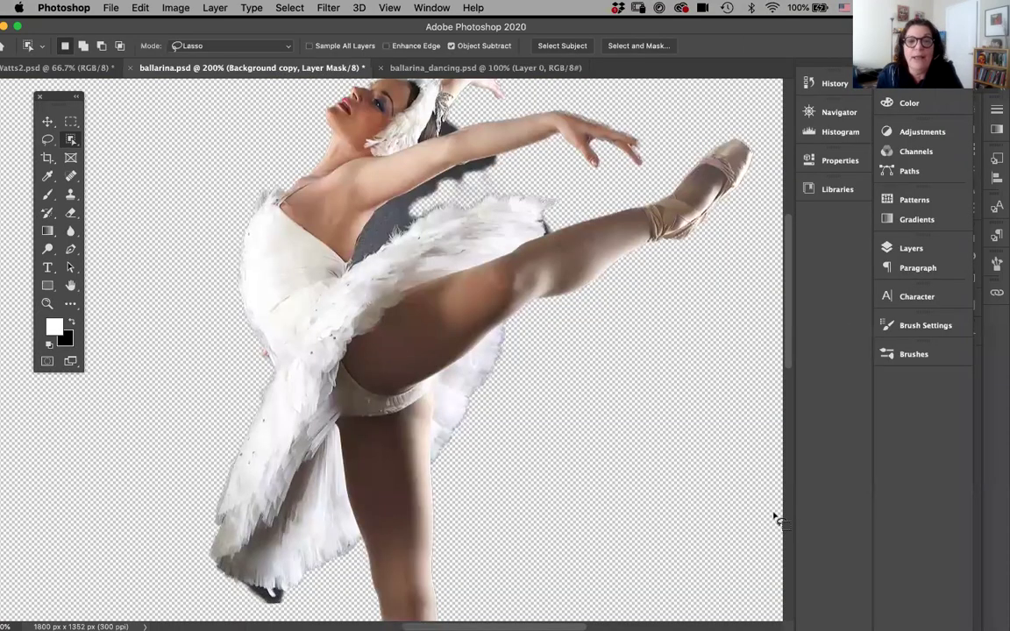
# View the Background copy layer's mask on its own, return to the masked image and select the mask again
pyautogui.press('super+1')
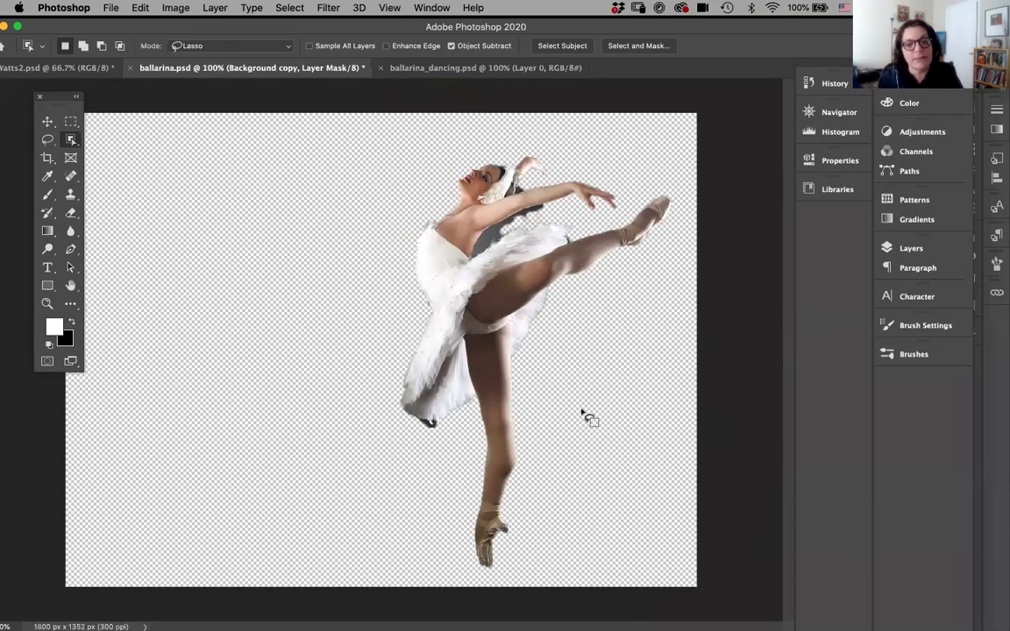
pyautogui.click(892, 248)
pyautogui.moveTo(793, 412); pyautogui.dragTo(823, 575)
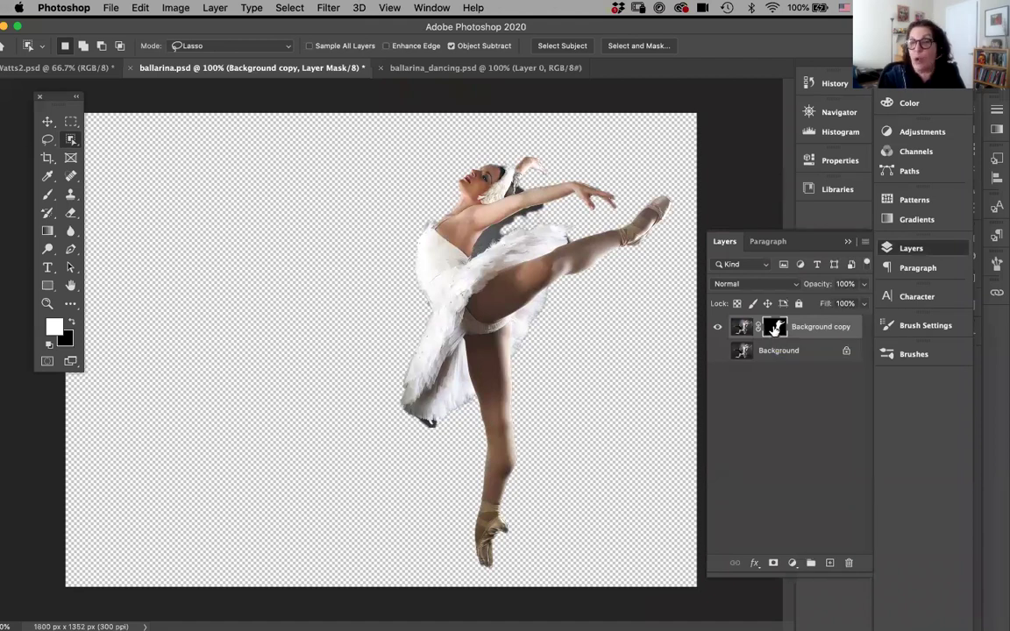
pyautogui.keyDown('alt'); pyautogui.click(774, 328); pyautogui.keyUp('alt')
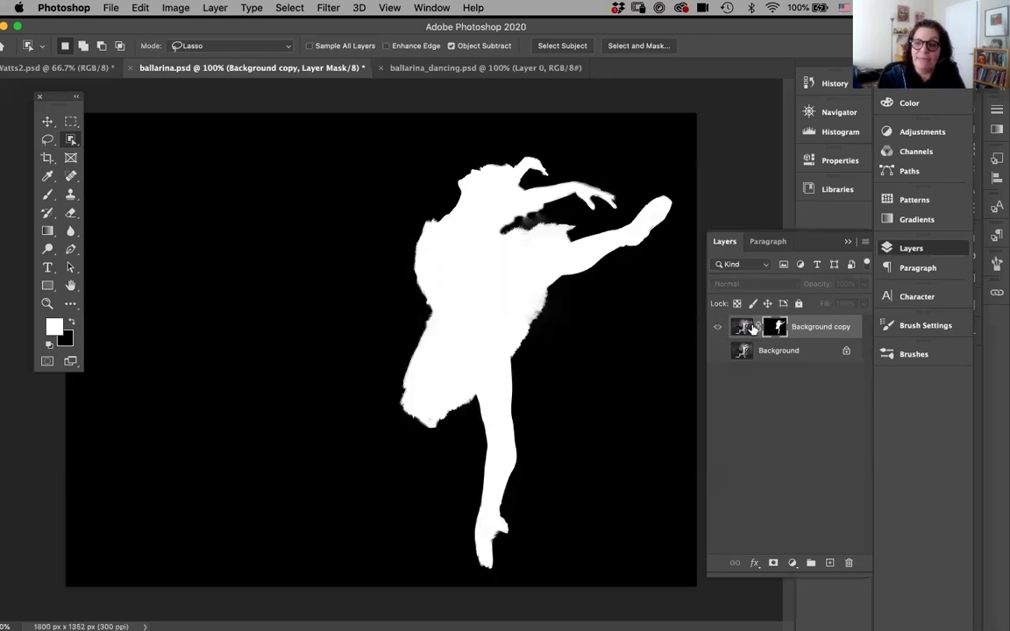
pyautogui.keyDown('alt'); pyautogui.click(774, 328); pyautogui.keyUp('alt')
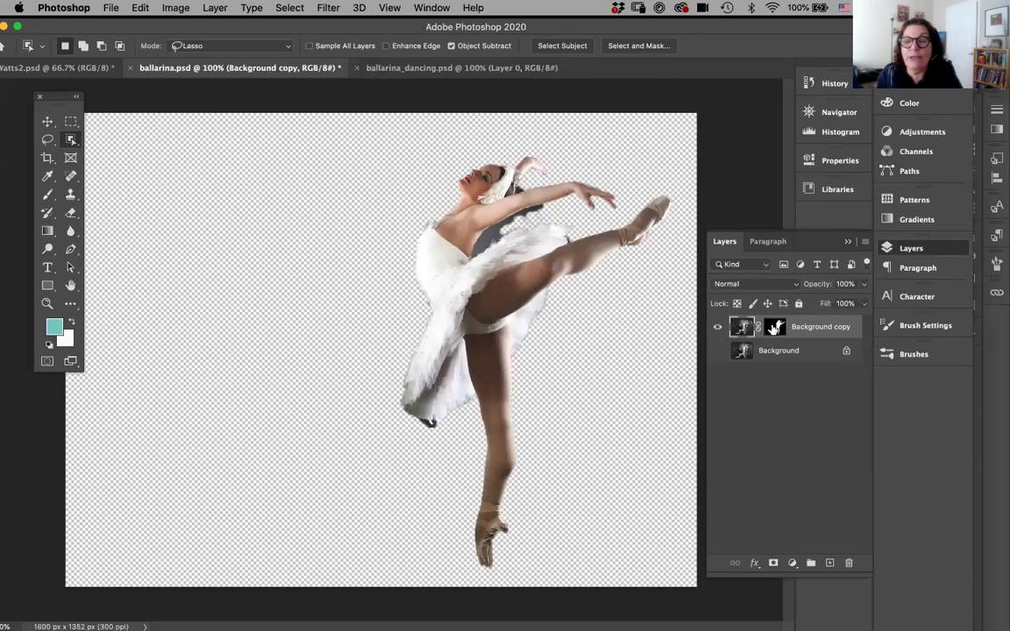
pyautogui.click(775, 327)
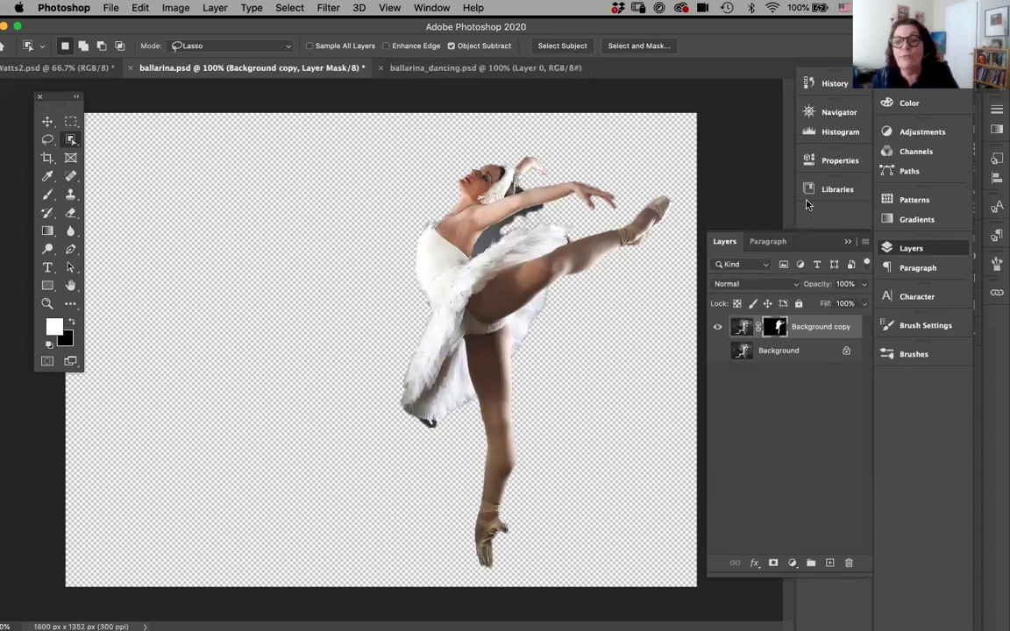
# Look up the layer mask's Select and Mask refinement option in its properties, and disable the Background copy layer's mask
pyautogui.click(810, 162)
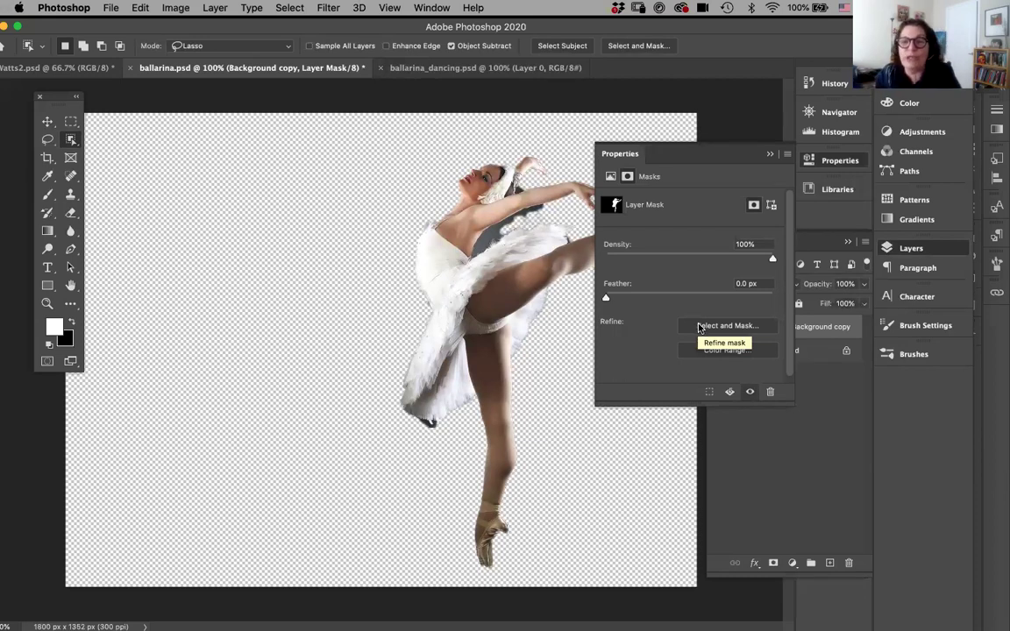
pyautogui.click(620, 155)
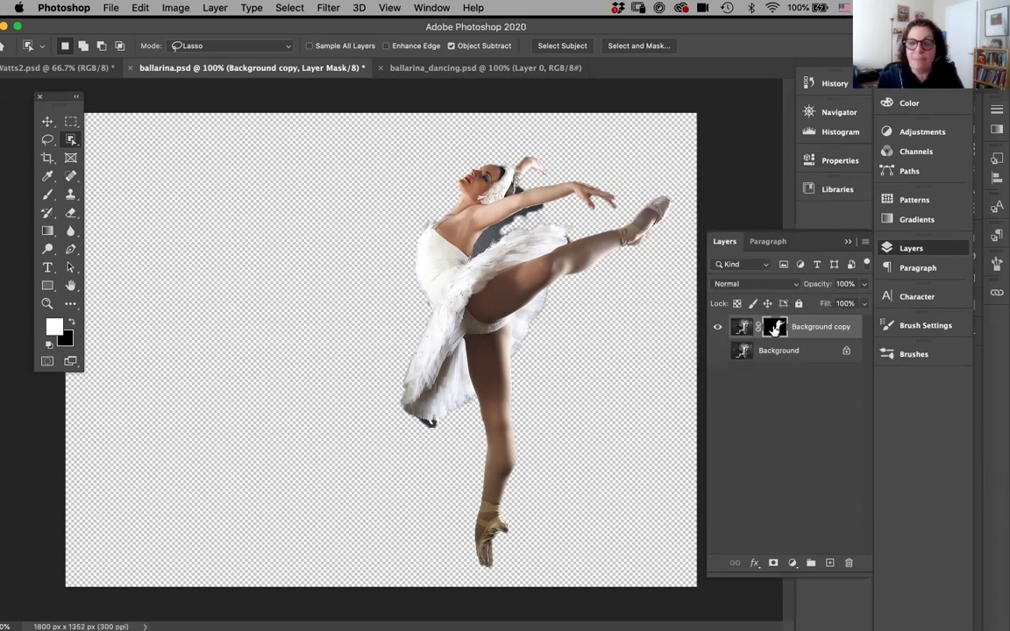
pyautogui.keyDown('shift'); pyautogui.click(774, 328); pyautogui.keyUp('shift')
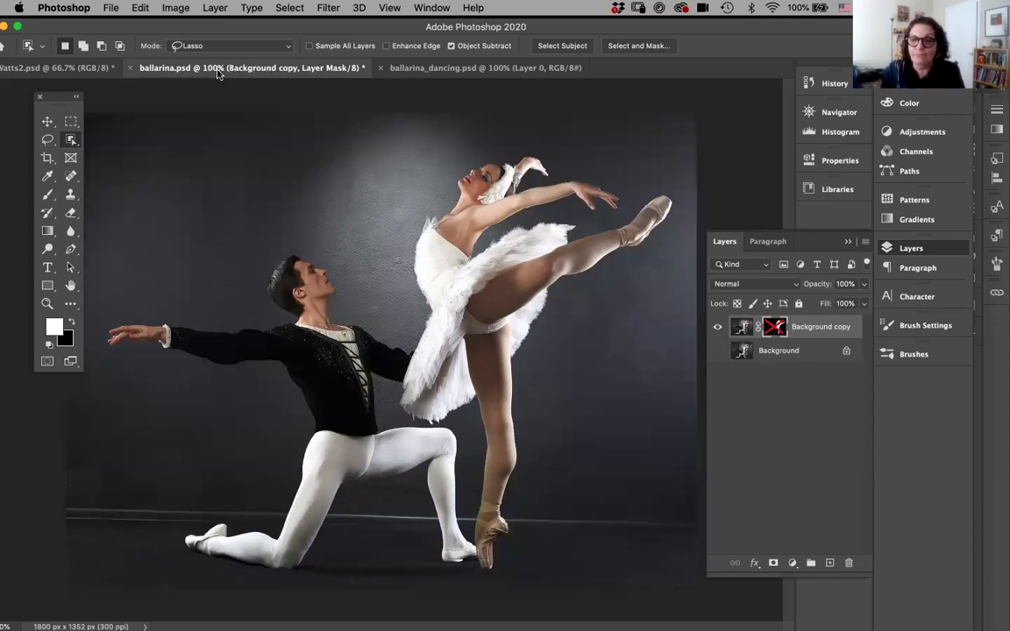
# Switch to ballarina_dancing.psd and extend its canvas on the left side with the Crop tool to a width of 867 px
pyautogui.click(411, 70)
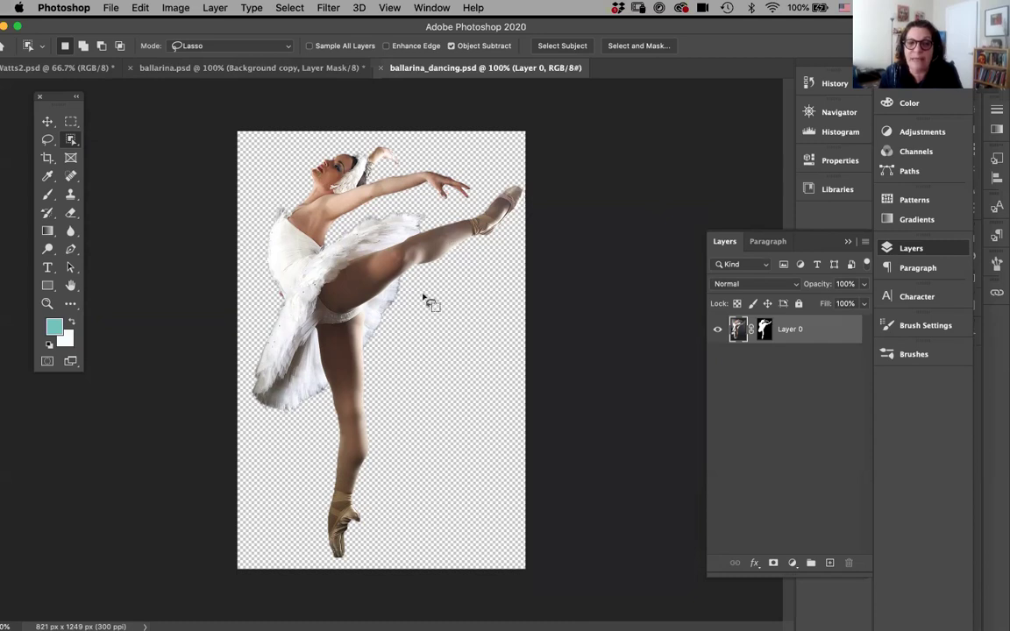
pyautogui.click(48, 158)
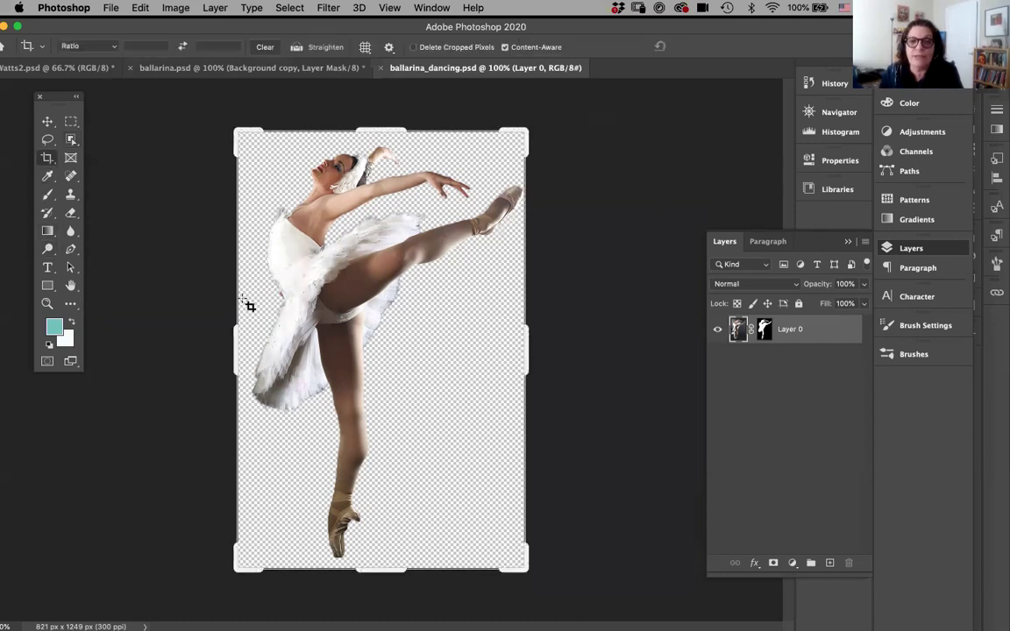
pyautogui.moveTo(234, 349)
pyautogui.mouseDown()
pyautogui.moveTo(196, 354)
pyautogui.moveTo(178, 338)
pyautogui.moveTo(225, 350)
pyautogui.moveTo(227, 337)
pyautogui.mouseUp()
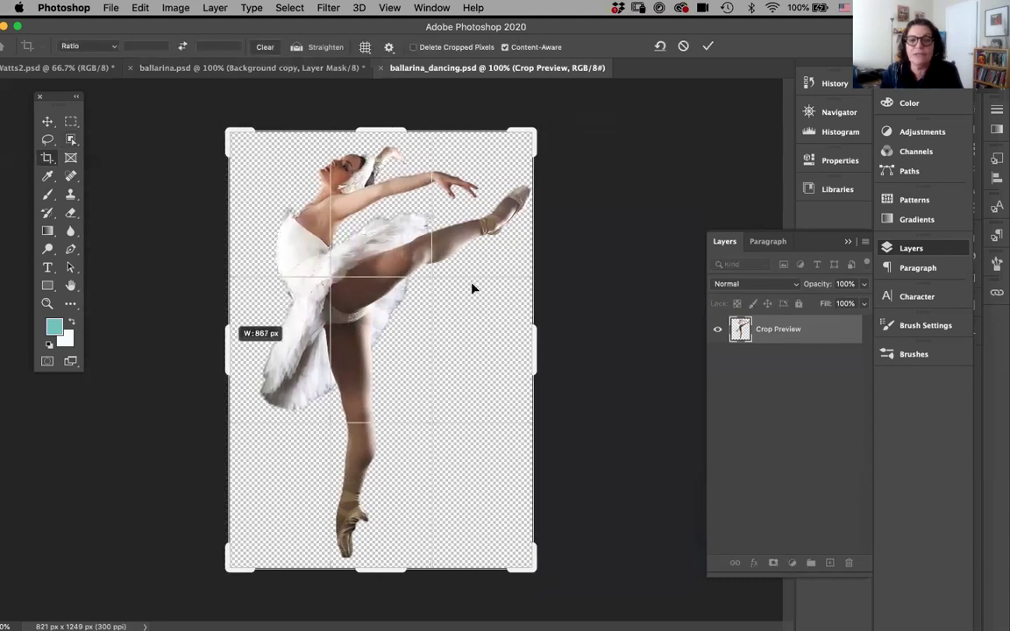
pyautogui.click(706, 50)
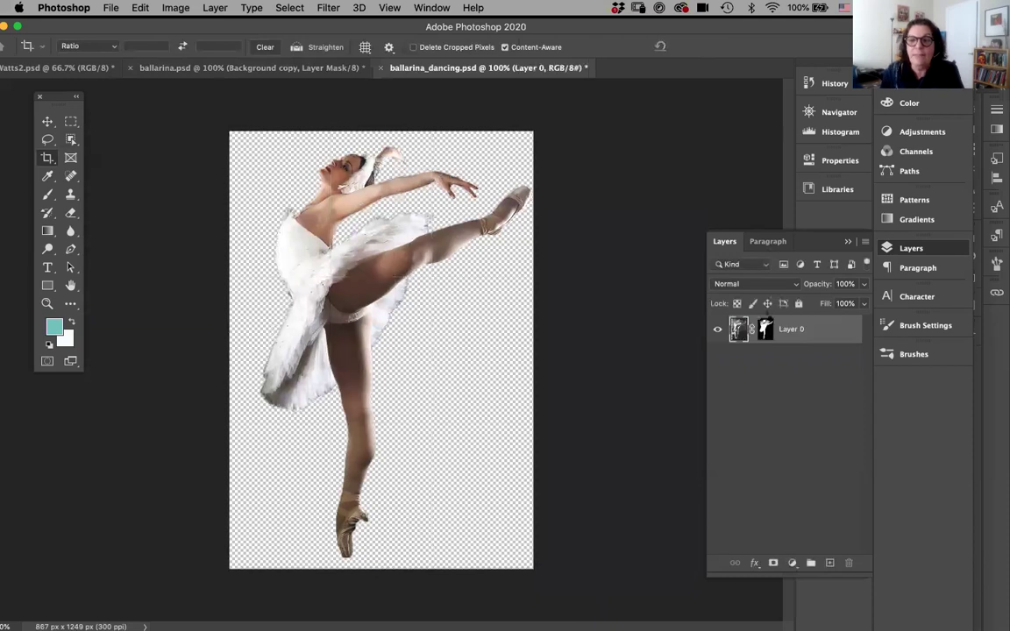
# With Layer 0's mask temporarily disabled, crop off the smeared strip along the image's left edge to a width of 780 px
pyautogui.keyDown('shift'); pyautogui.click(765, 330); pyautogui.keyUp('shift')
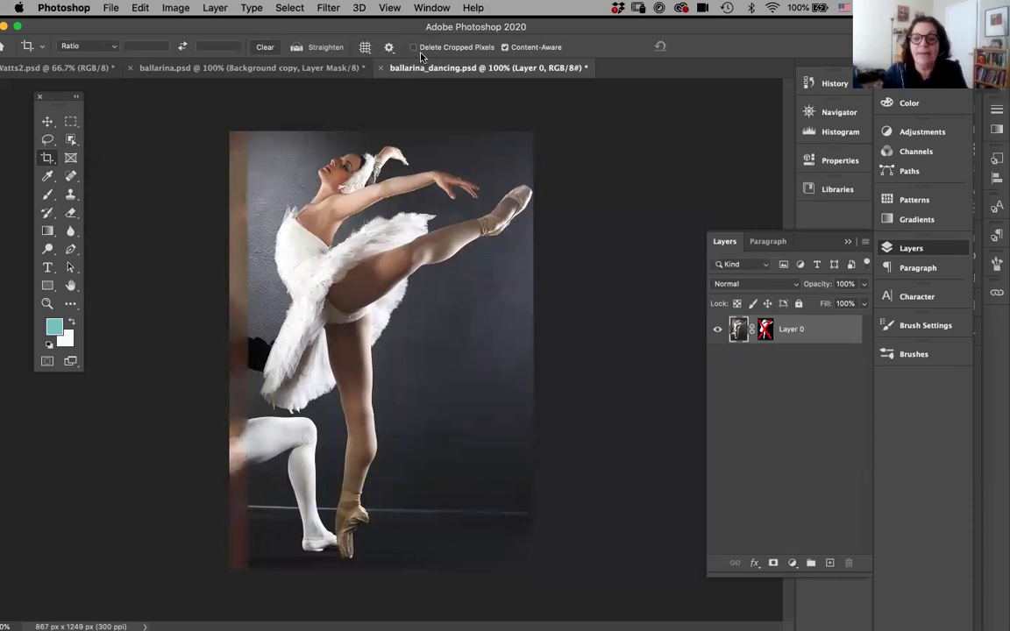
pyautogui.click(46, 157)
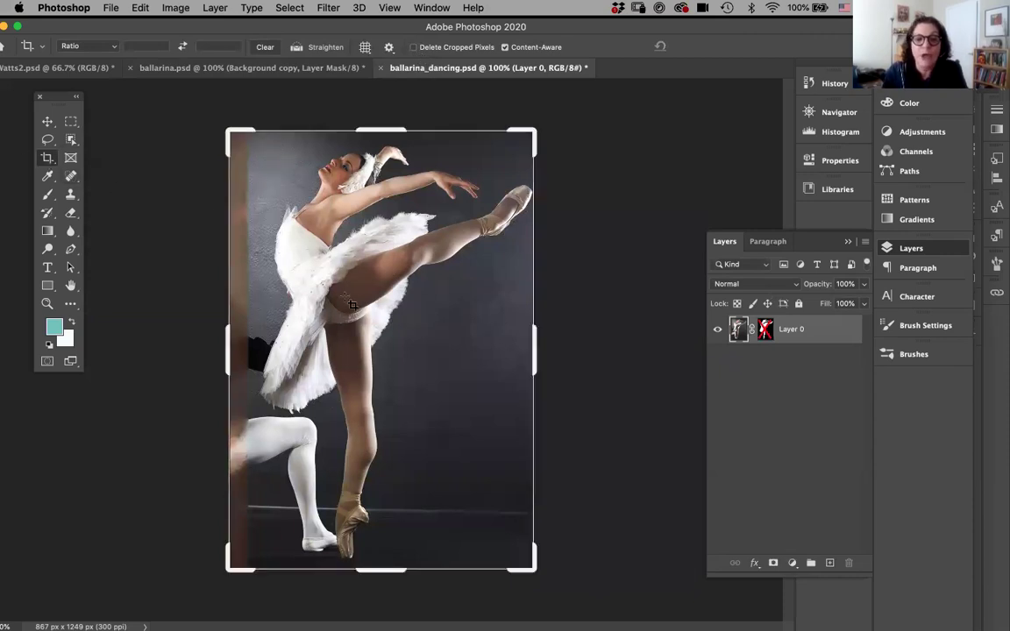
pyautogui.moveTo(200, 311); pyautogui.dragTo(173, 341)
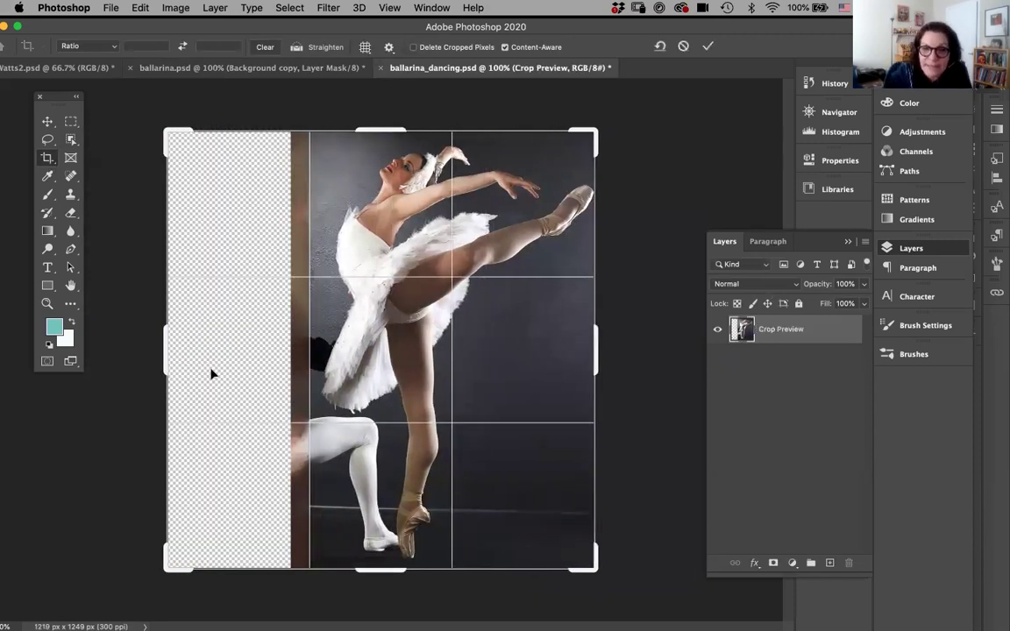
pyautogui.moveTo(200, 362); pyautogui.dragTo(240, 361)
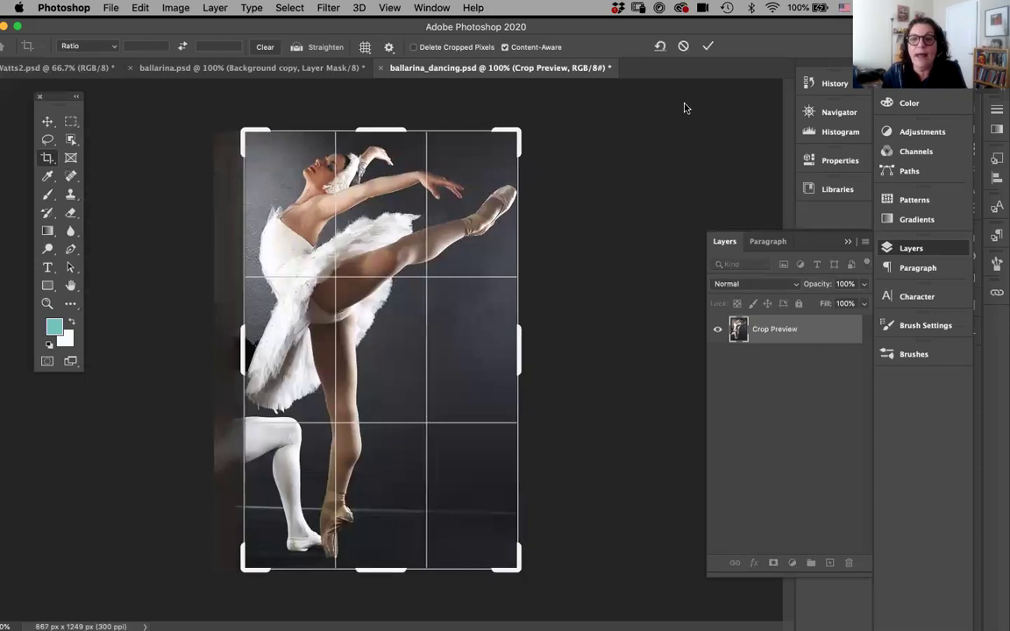
pyautogui.click(708, 48)
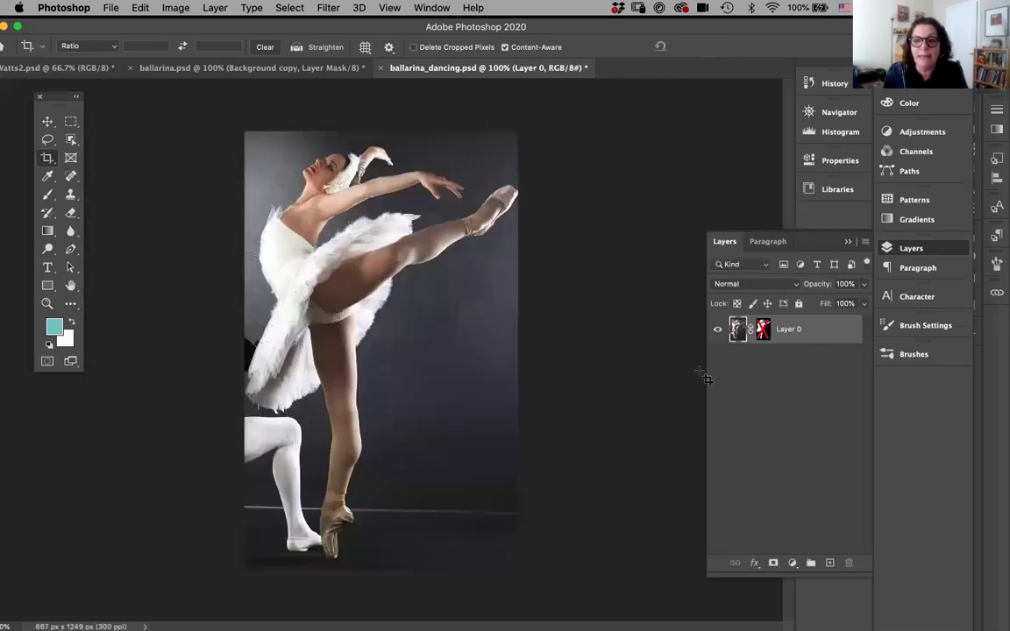
pyautogui.keyDown('shift'); pyautogui.click(762, 333); pyautogui.keyUp('shift')
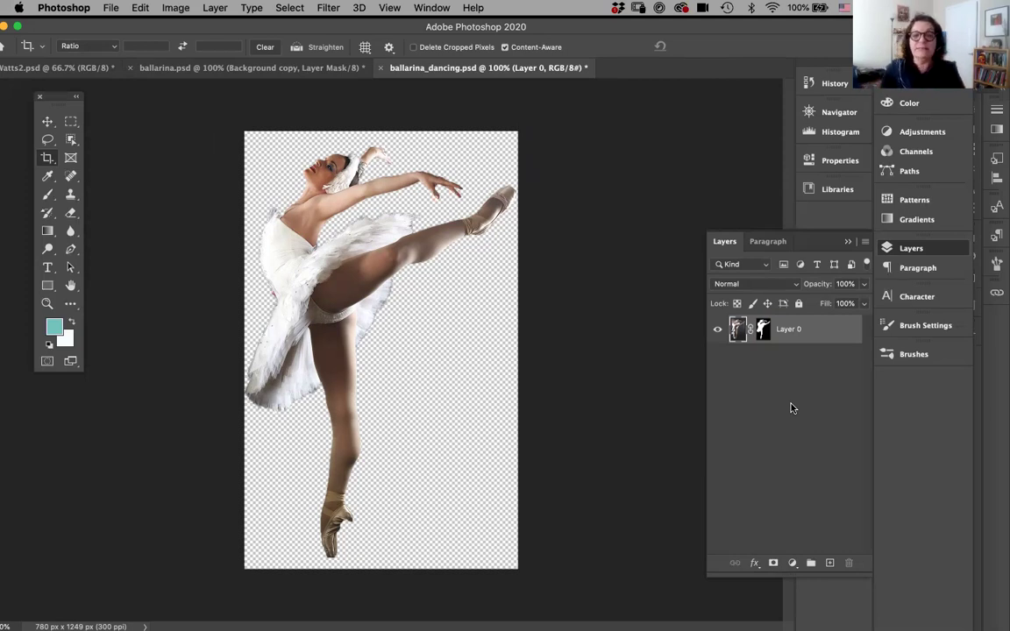
# Examine the masked edges of the ballerina's tutu, shoulder, arms and headdress at 300% magnification
pyautogui.press('super+semicolon')
pyautogui.press('super+equal')
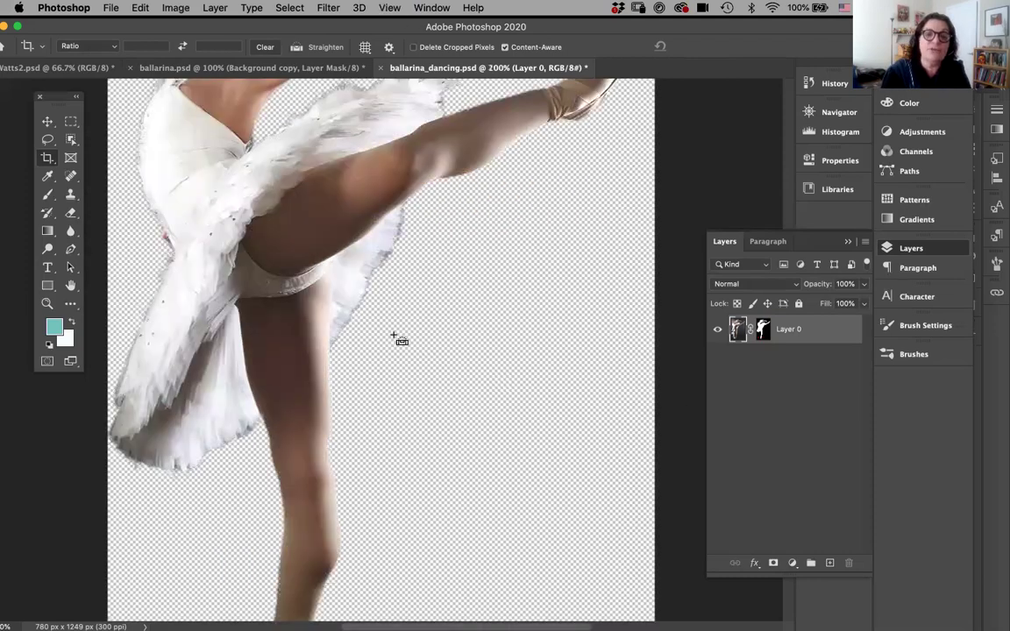
pyautogui.press('super+equal')
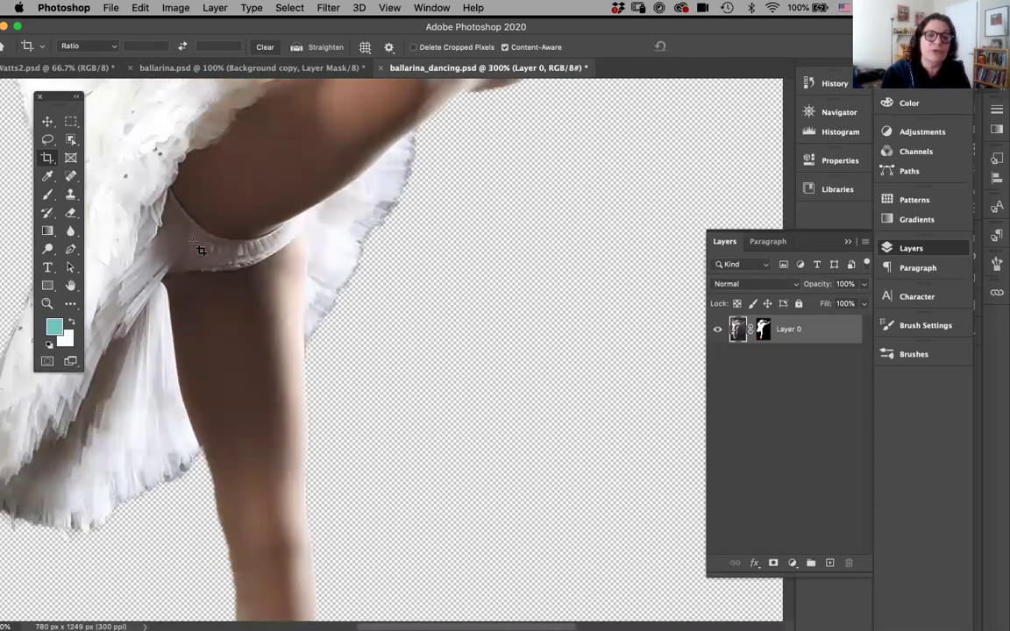
pyautogui.moveTo(175, 222); pyautogui.dragTo(289, 390)
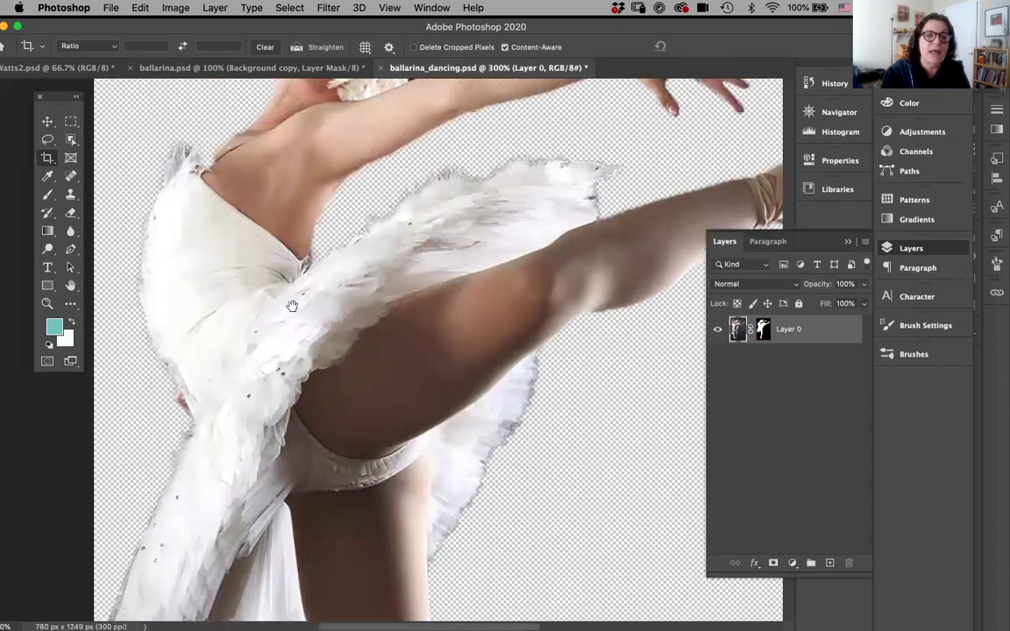
pyautogui.moveTo(287, 322); pyautogui.dragTo(290, 392)
pyautogui.moveTo(303, 263); pyautogui.dragTo(320, 294)
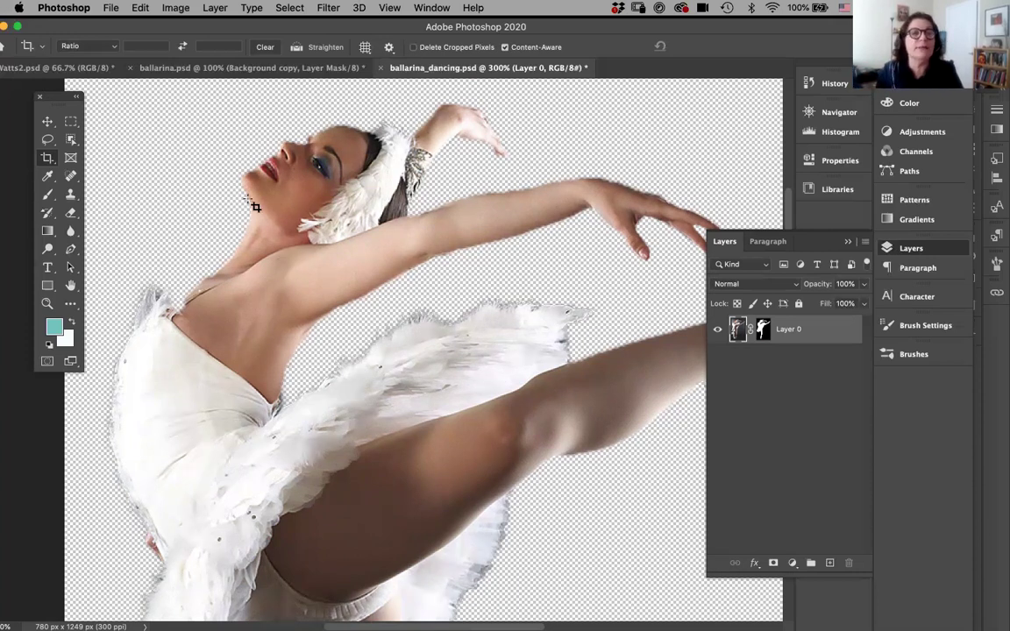
# Switch to Watts2.psd, re-enable Layer 0's mask and make the Levels 1 adjustment layer visible
pyautogui.click(163, 67)
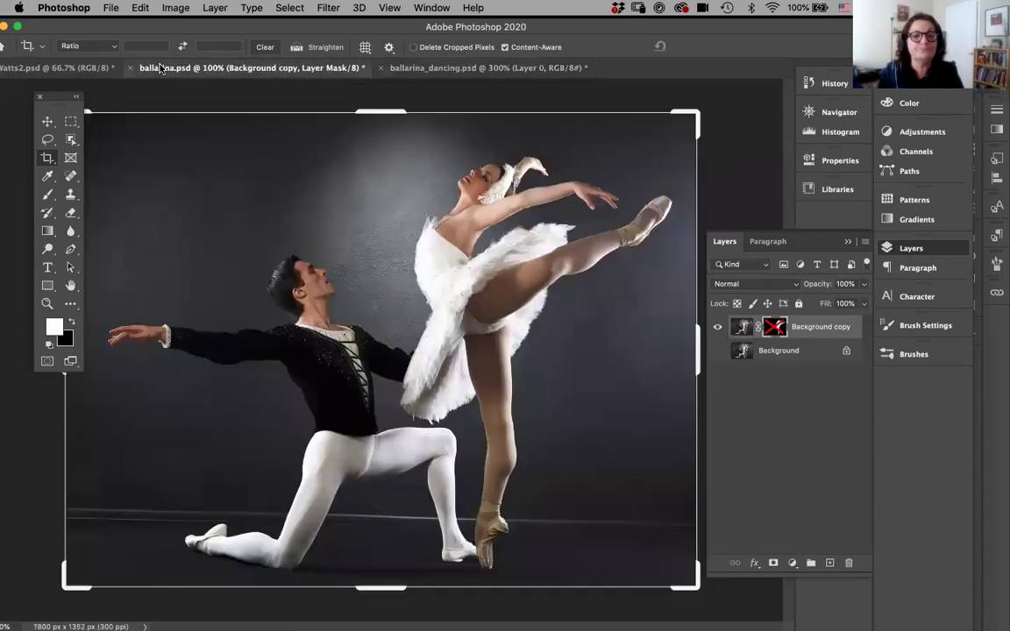
pyautogui.click(406, 69)
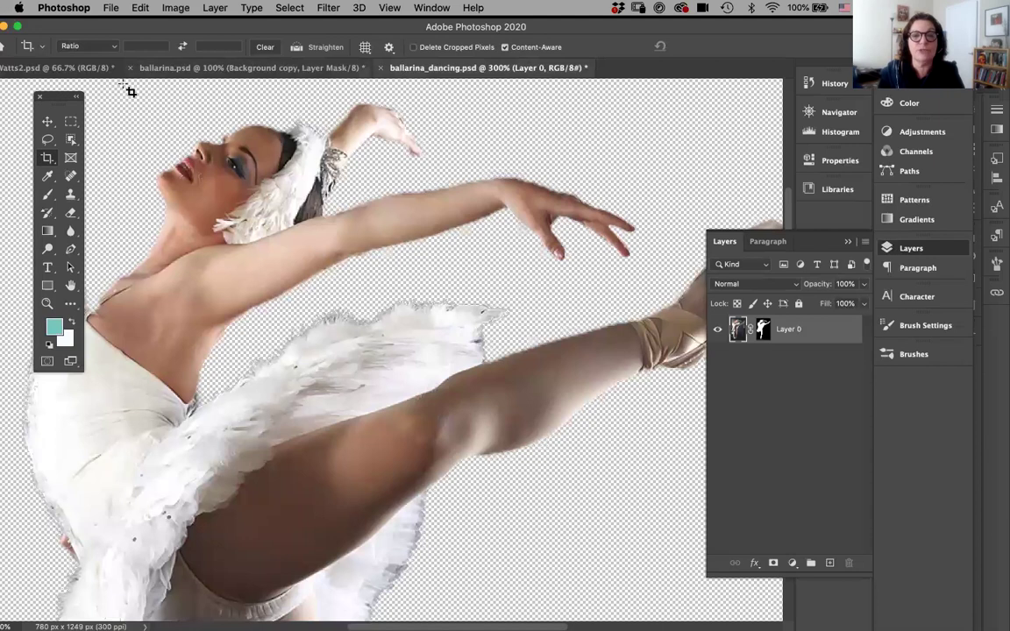
pyautogui.click(67, 70)
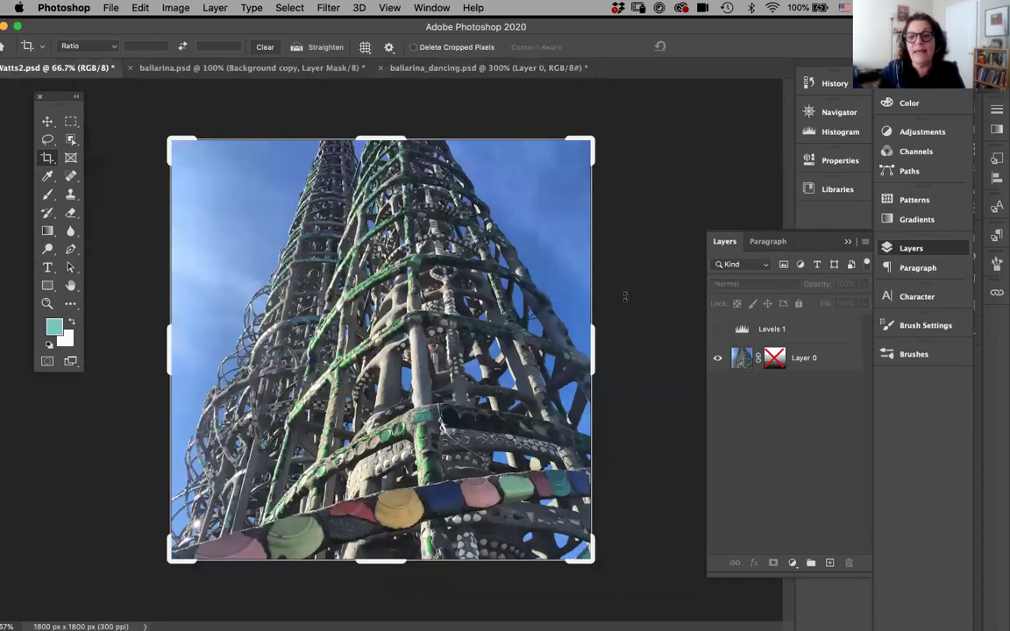
pyautogui.click(48, 121)
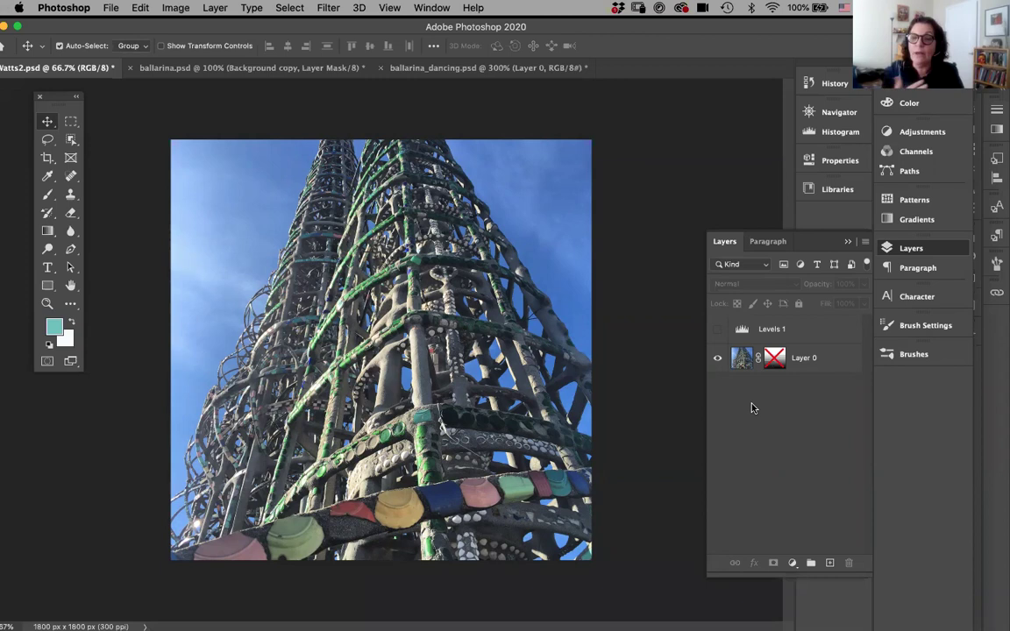
pyautogui.keyDown('shift'); pyautogui.click(775, 359); pyautogui.keyUp('shift')
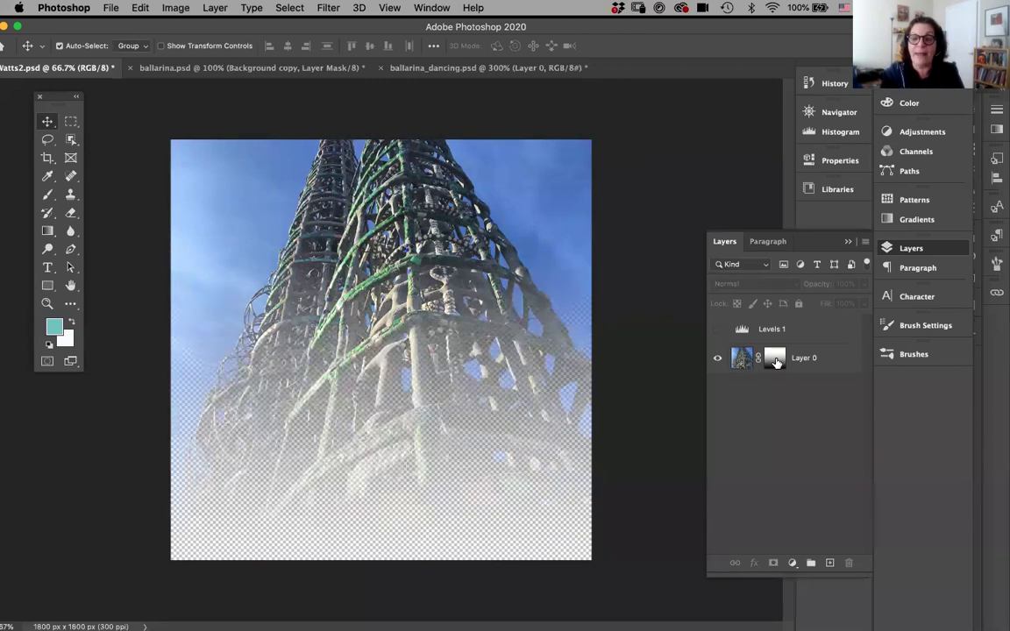
pyautogui.click(718, 331)
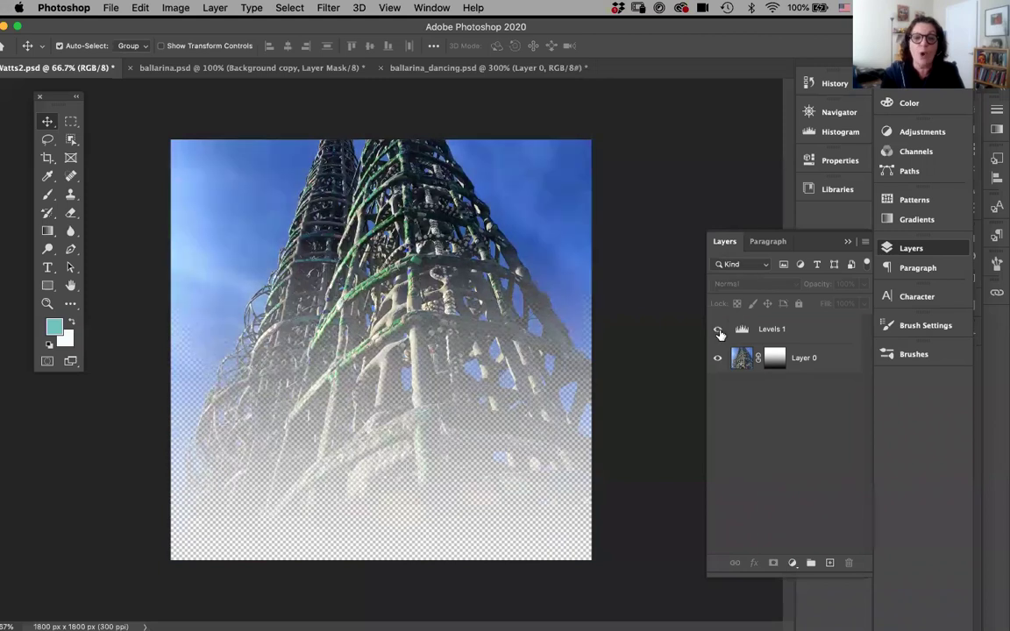
pyautogui.click(718, 330)
pyautogui.click(718, 330)
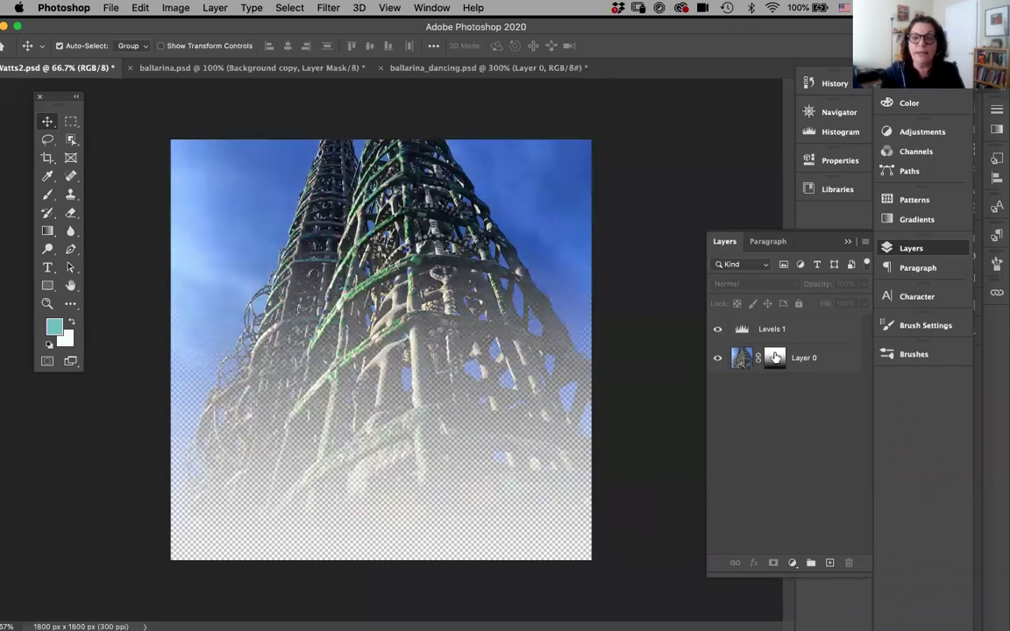
# Duplicate Layer 0 together with its mask and hide the original Layer 0
pyautogui.click(775, 358)
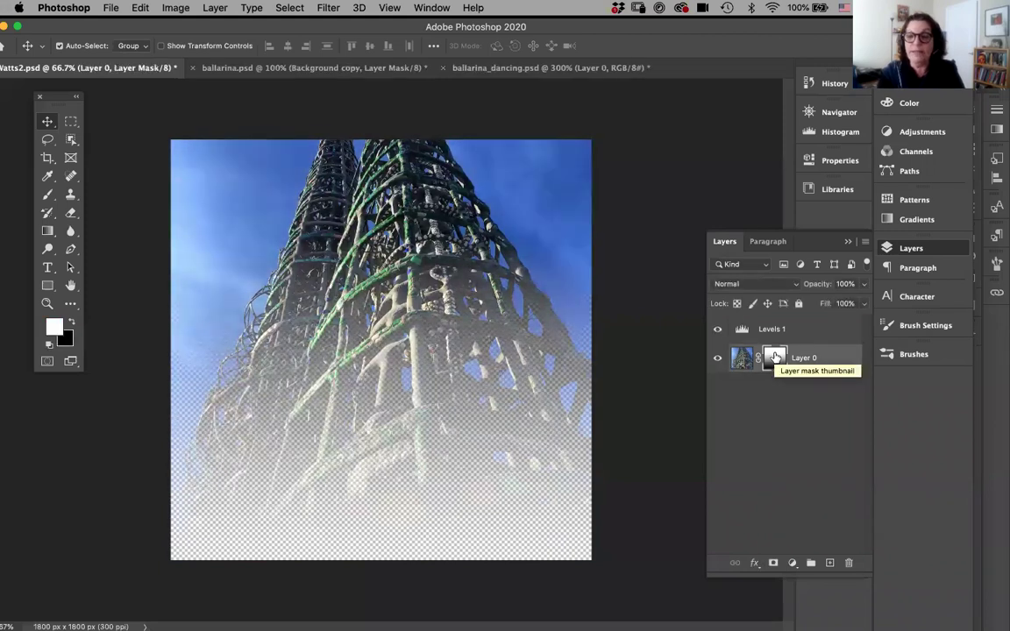
pyautogui.click(739, 361)
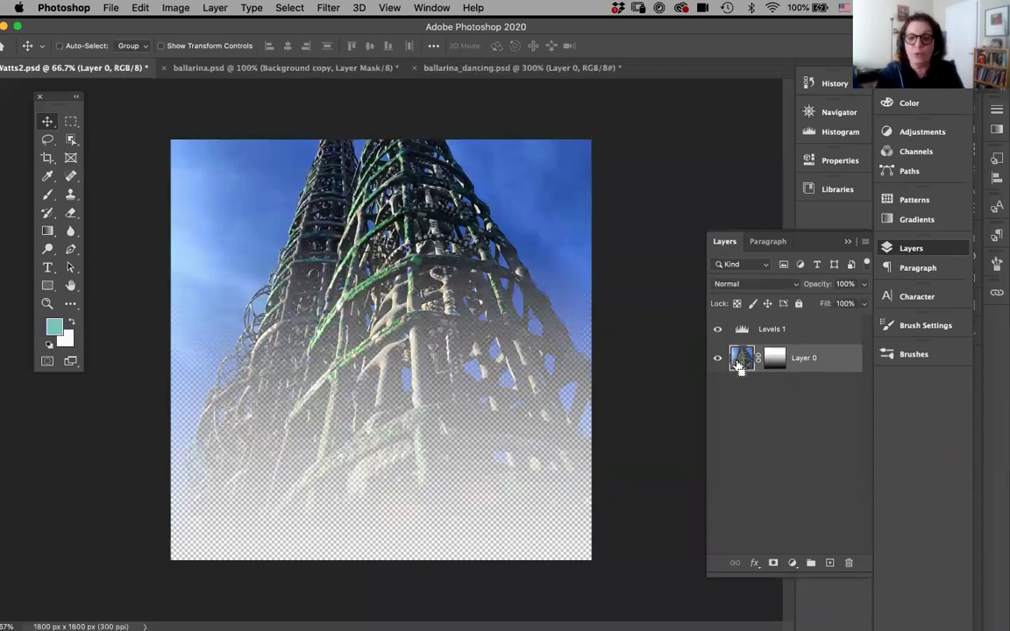
pyautogui.press('super+j')
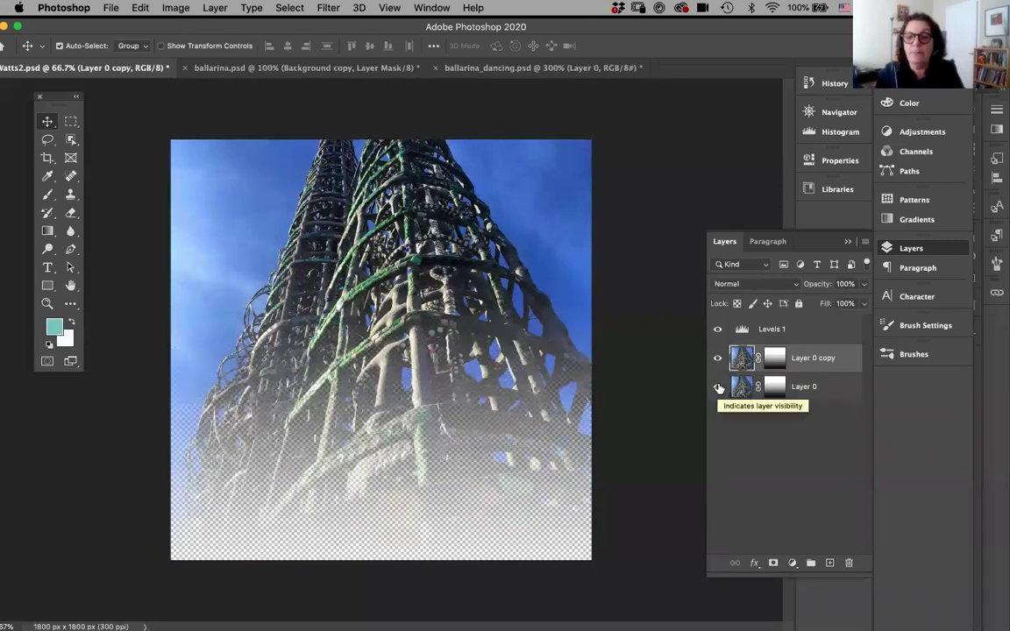
pyautogui.click(718, 388)
# Delete the mask from Layer 0 copy without applying it, and hide the Levels 1 adjustment layer
pyautogui.click(775, 359)
pyautogui.moveTo(775, 361); pyautogui.dragTo(848, 564)
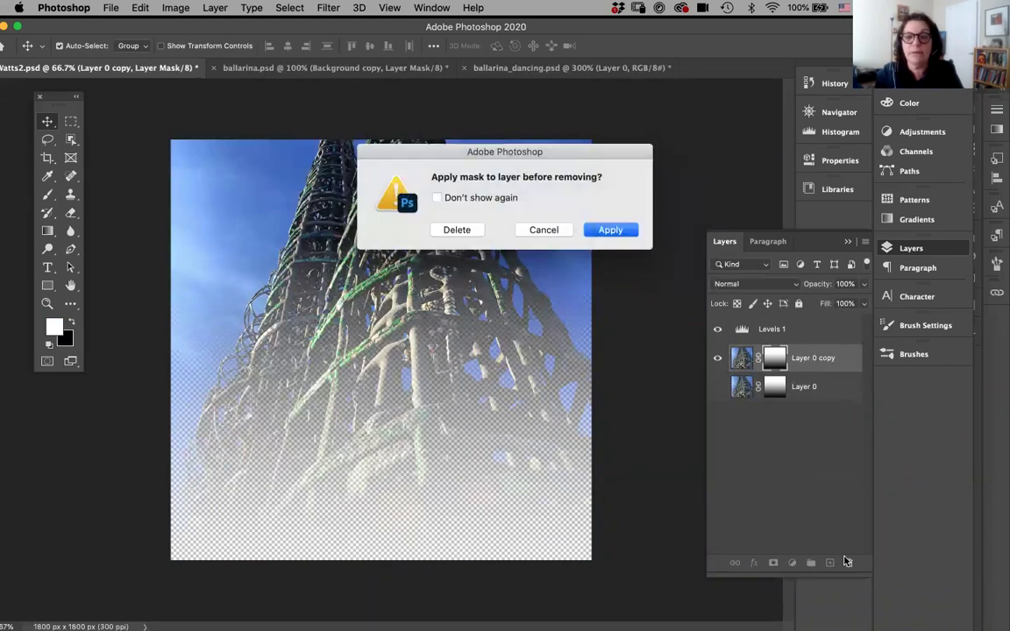
pyautogui.click(471, 231)
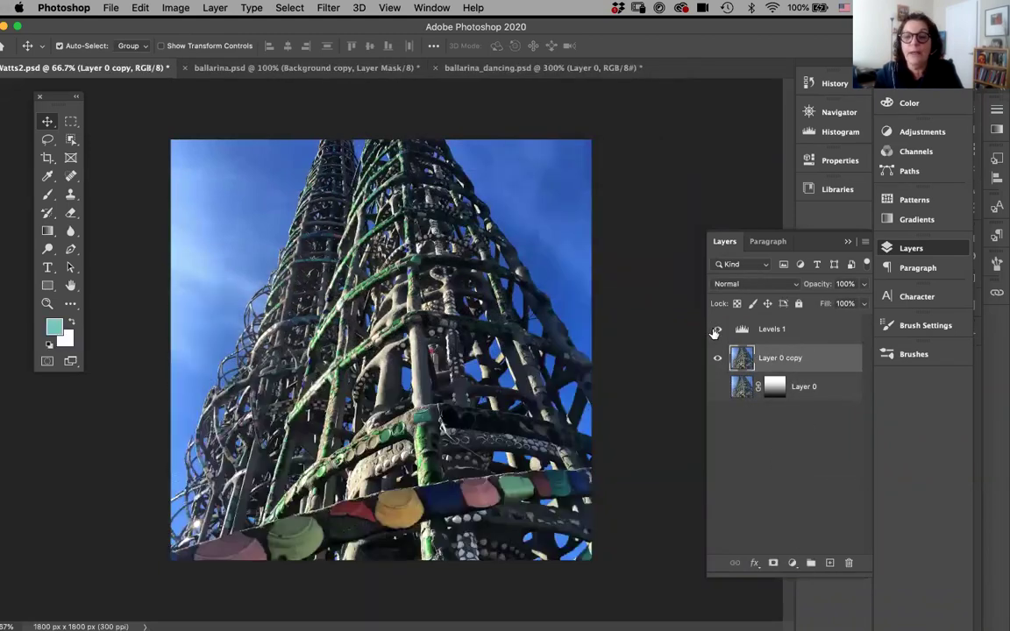
pyautogui.click(717, 329)
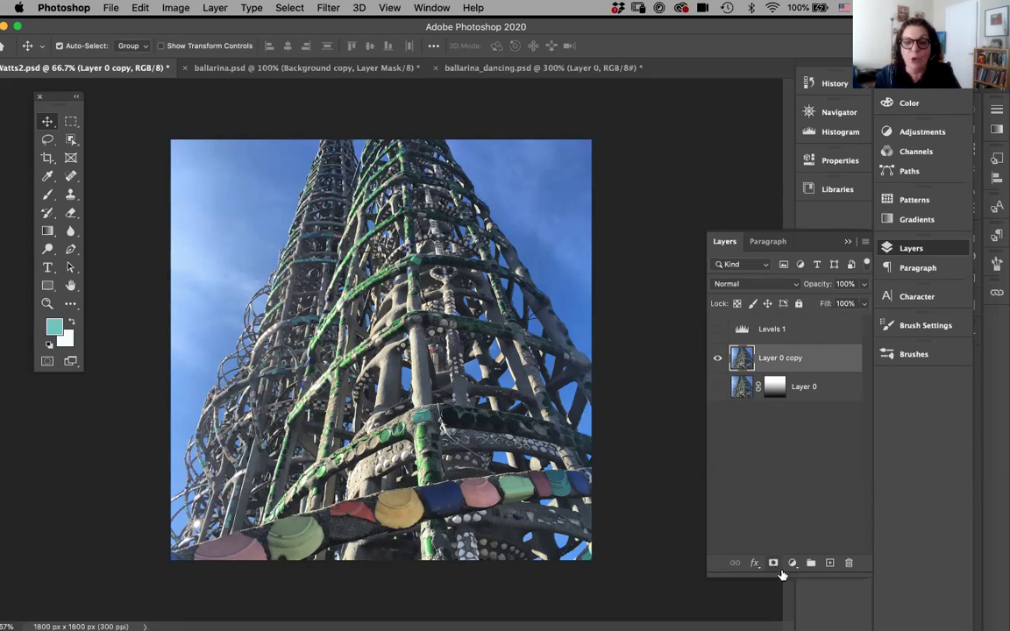
# Add a new white layer mask to Layer 0 copy and set black as the foreground color
pyautogui.moveTo(777, 578); pyautogui.dragTo(780, 435)
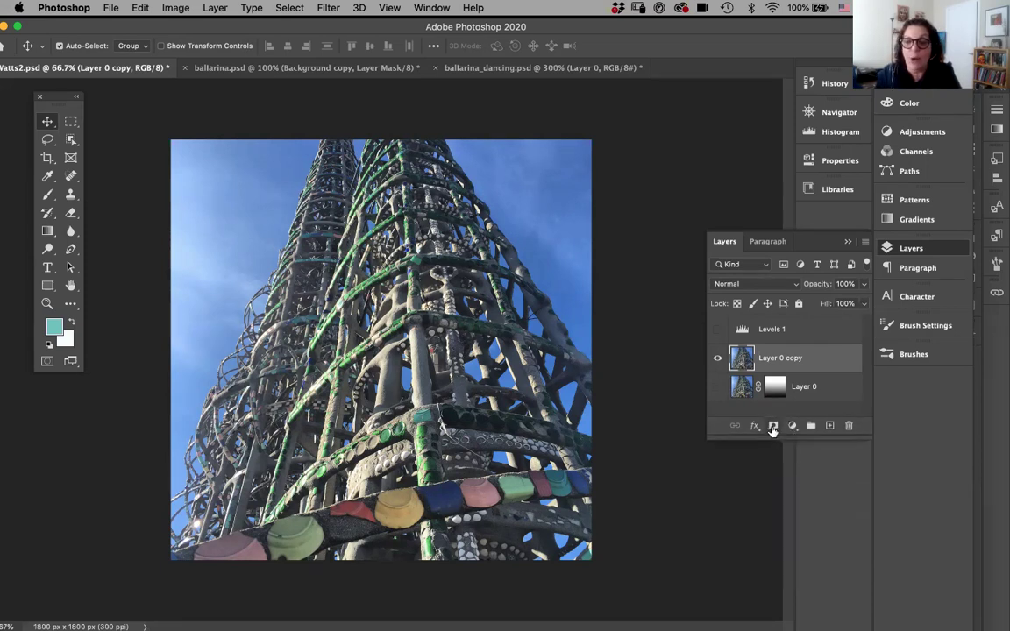
pyautogui.click(772, 427)
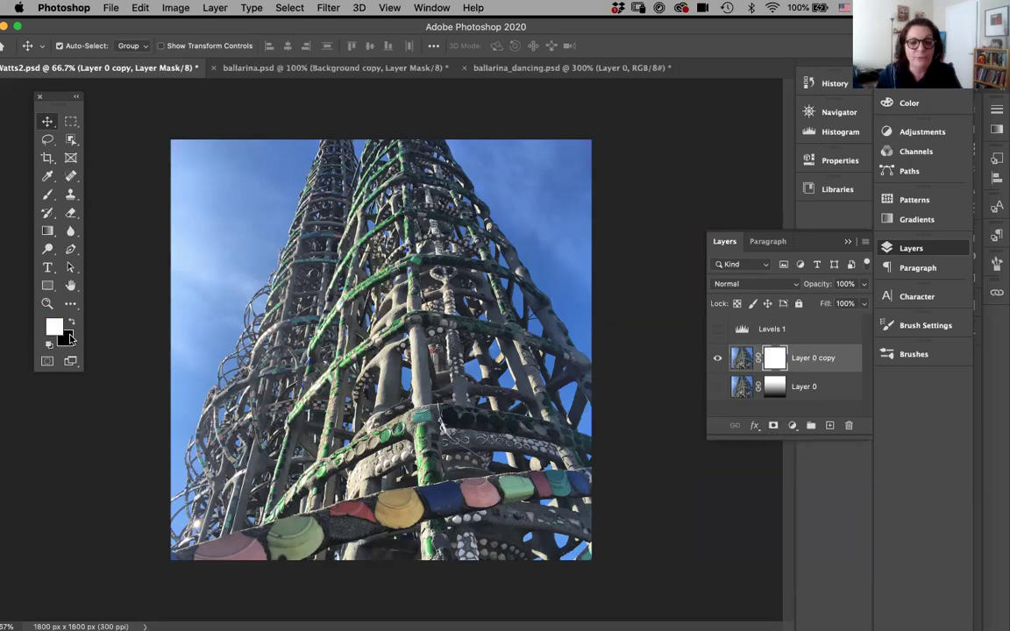
pyautogui.press('x')
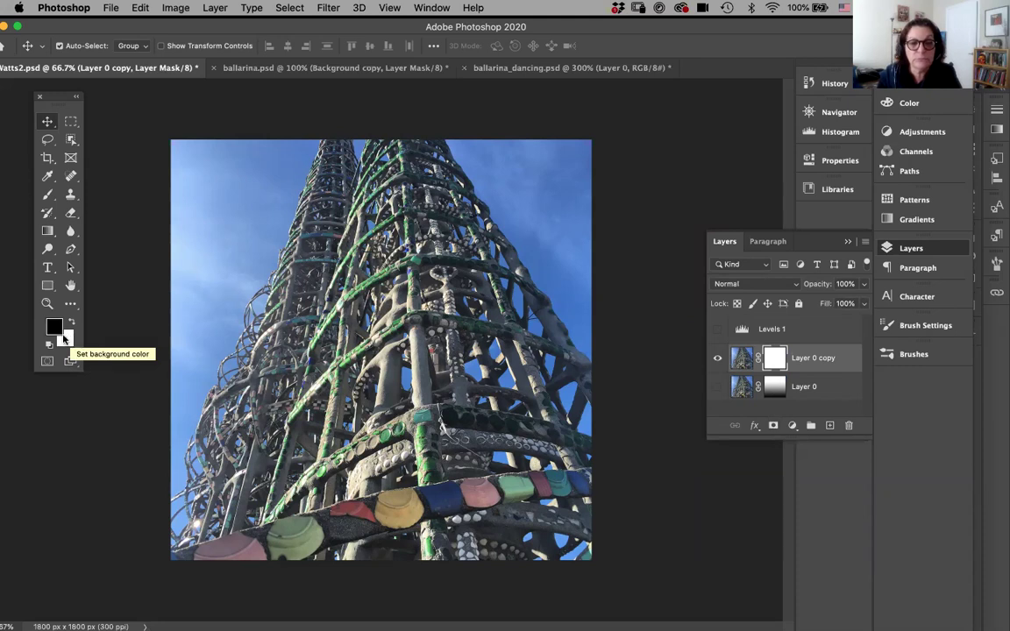
# Draw a linear black-to-white gradient upward from the image's bottom edge on Layer 0 copy's mask, and inspect the mask on its own
pyautogui.click(47, 232)
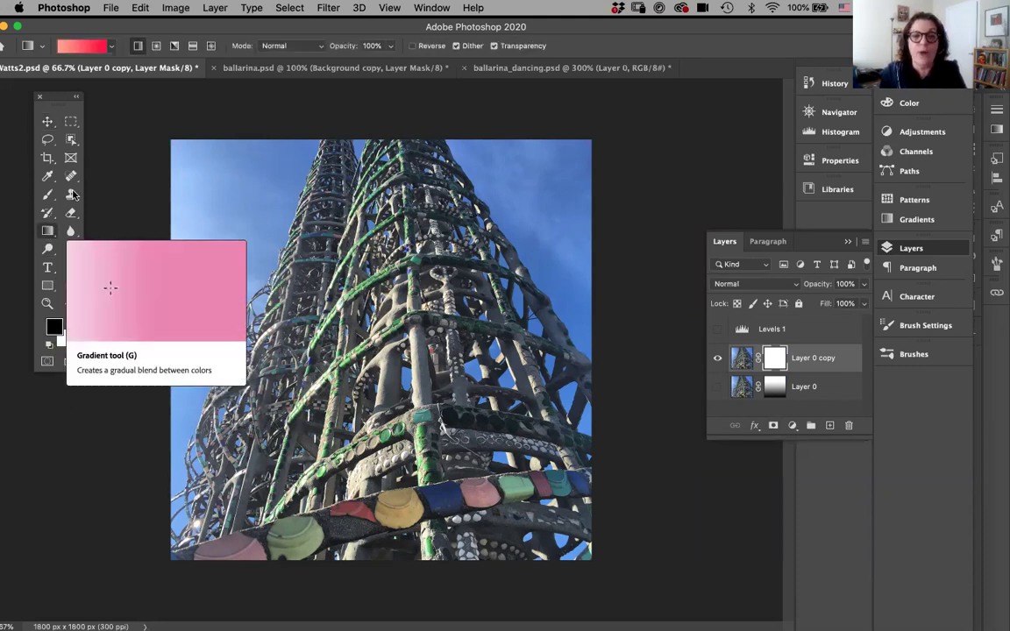
pyautogui.click(109, 45)
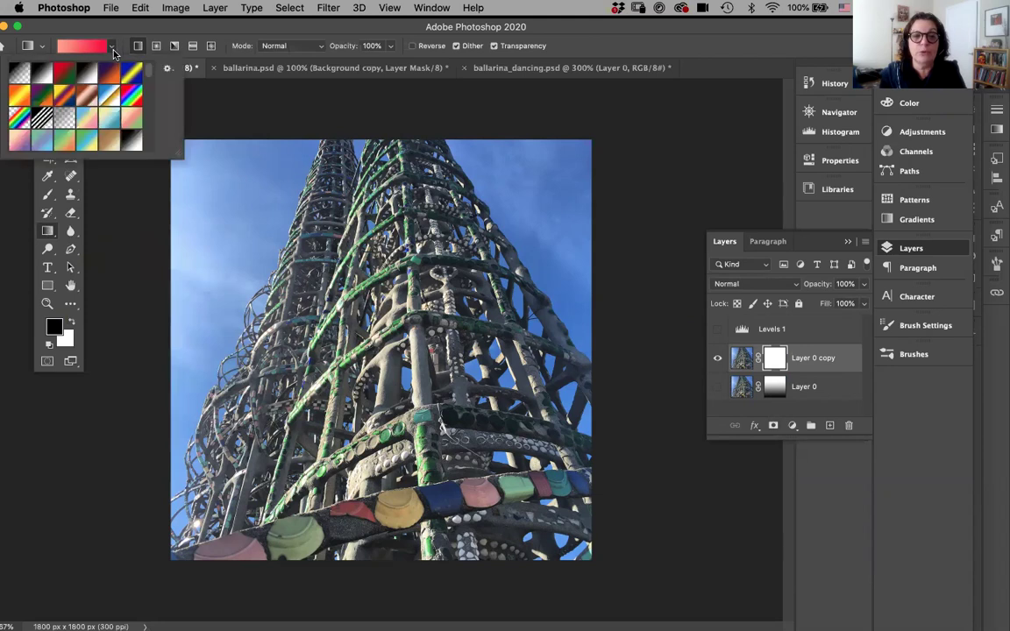
pyautogui.click(40, 70)
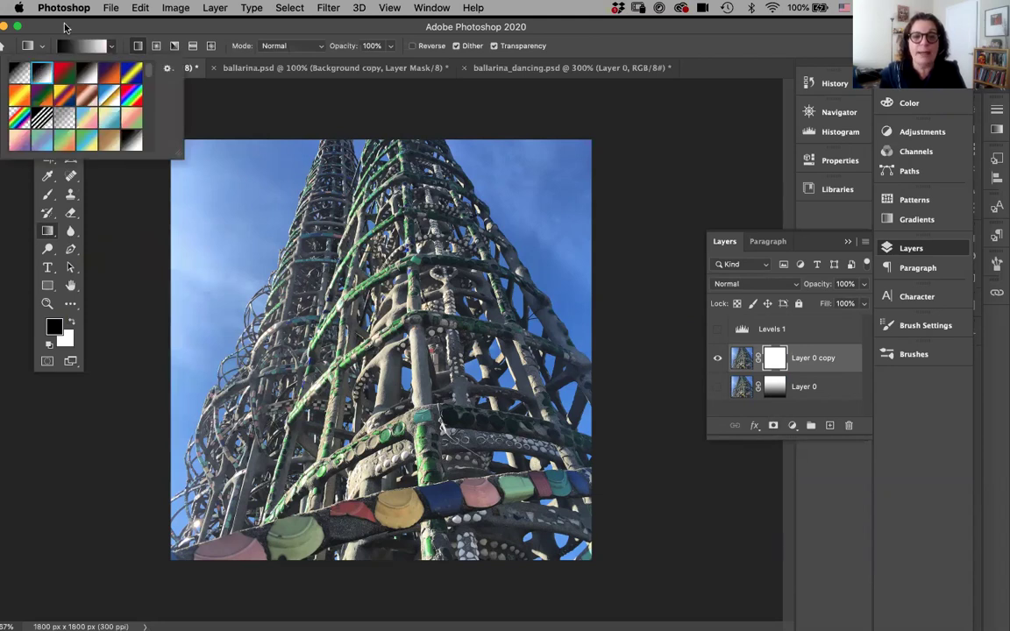
pyautogui.click(62, 27)
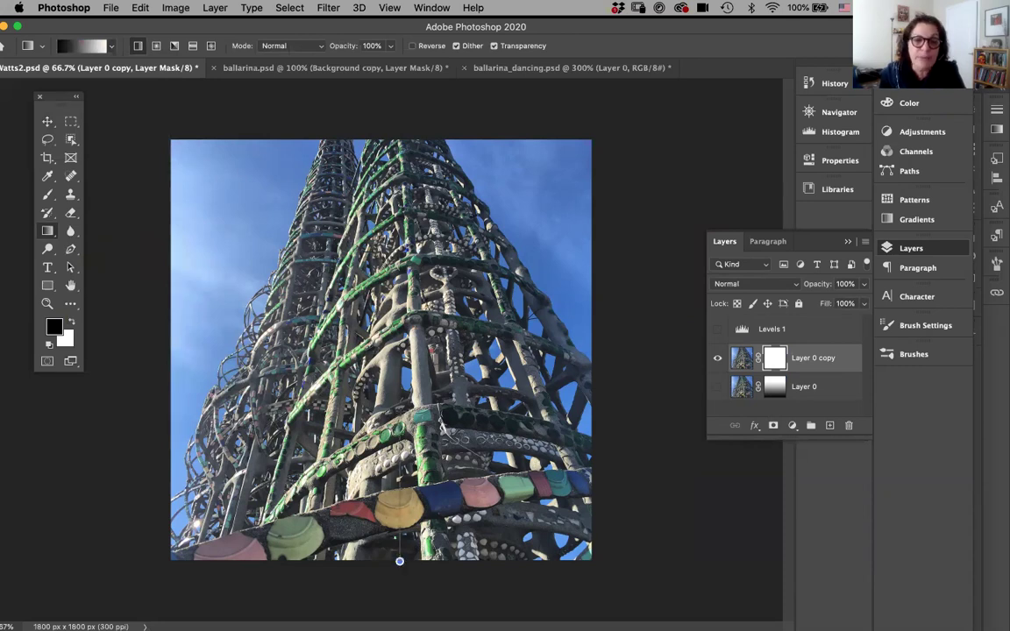
pyautogui.moveTo(400, 561); pyautogui.dragTo(400, 561)
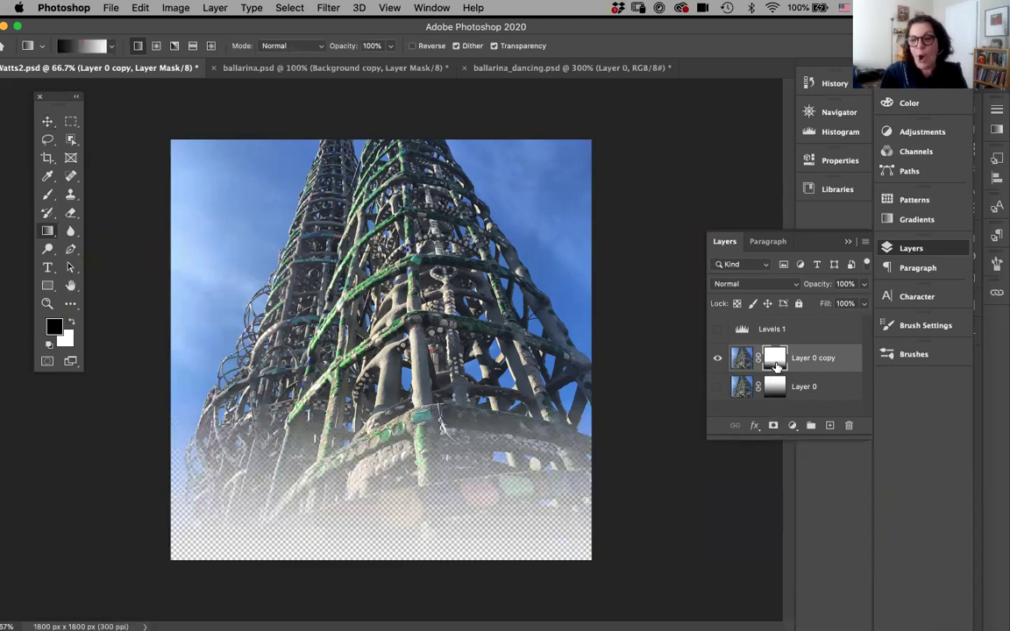
pyautogui.keyDown('alt'); pyautogui.click(774, 357); pyautogui.keyUp('alt')
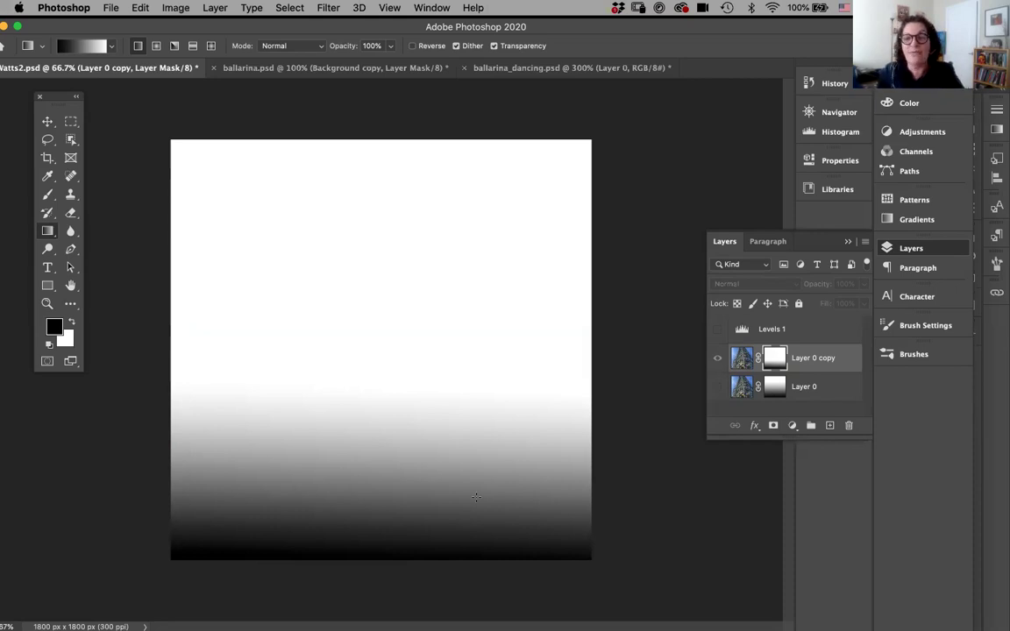
pyautogui.click(741, 357)
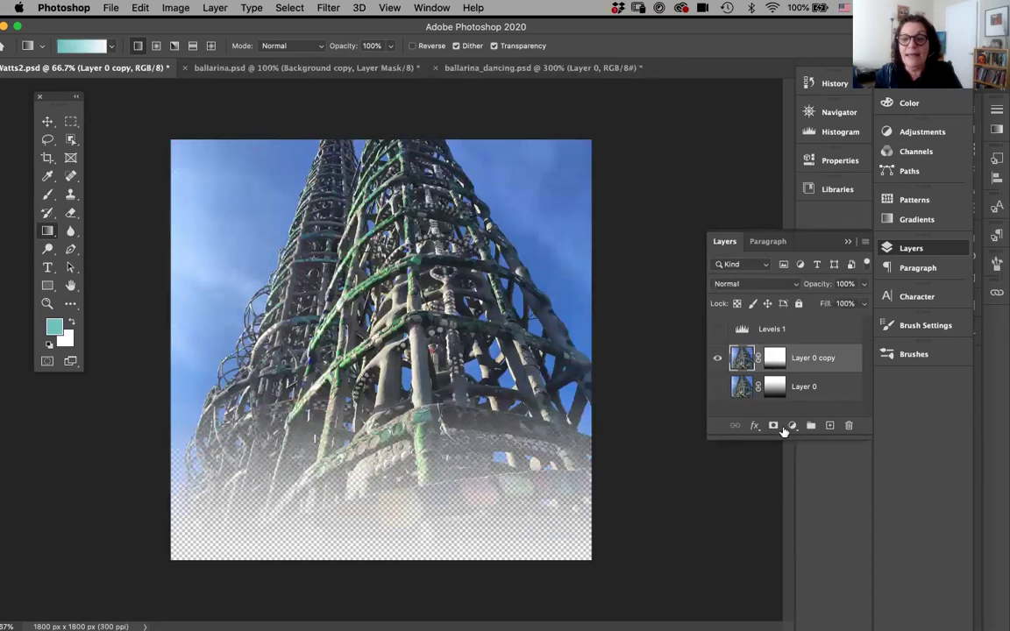
pyautogui.click(791, 427)
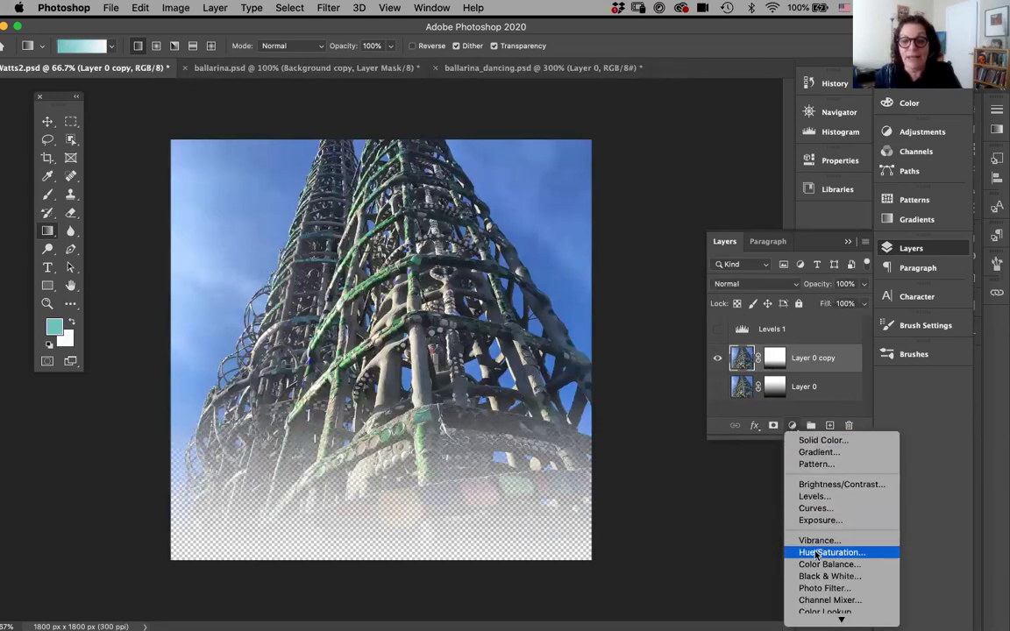
pyautogui.moveTo(841, 620)
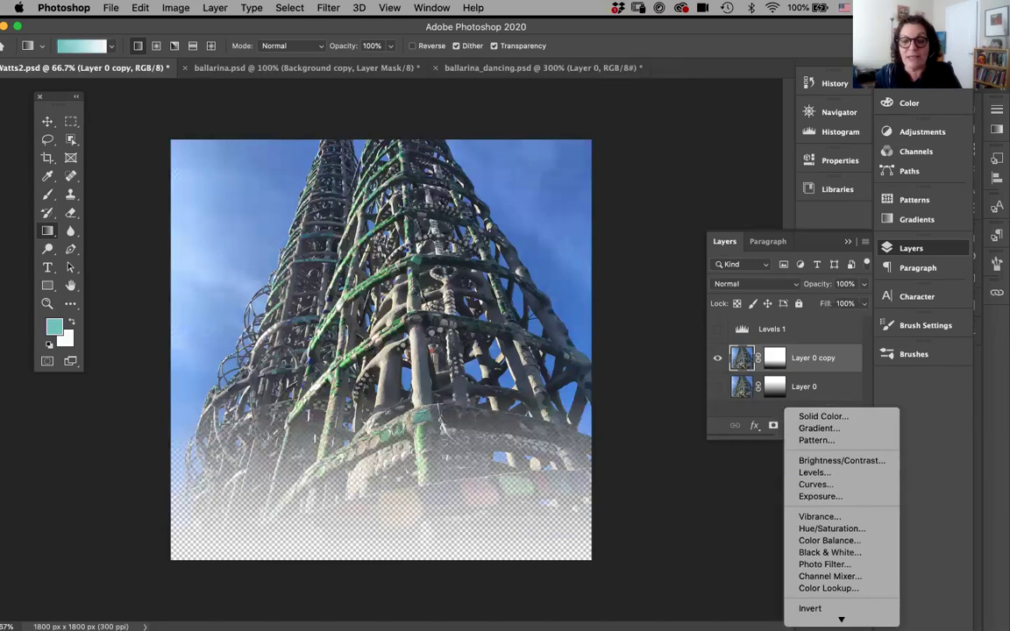
pyautogui.click(754, 473)
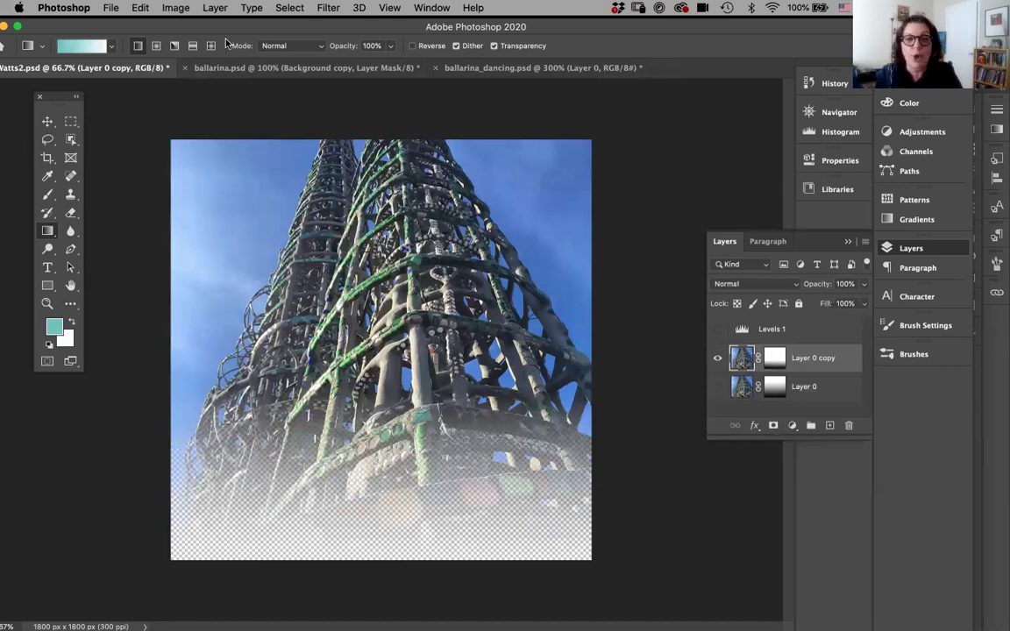
# Add a Levels adjustment layer above Layer 0 copy and move its properties away from the layer list
pyautogui.click(215, 8)
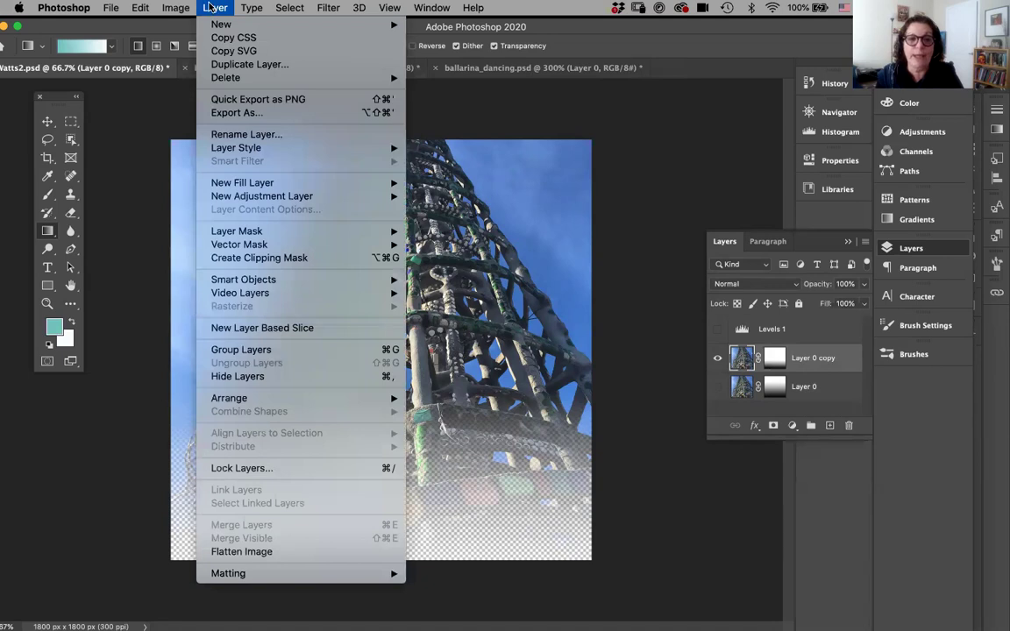
pyautogui.moveTo(269, 200)
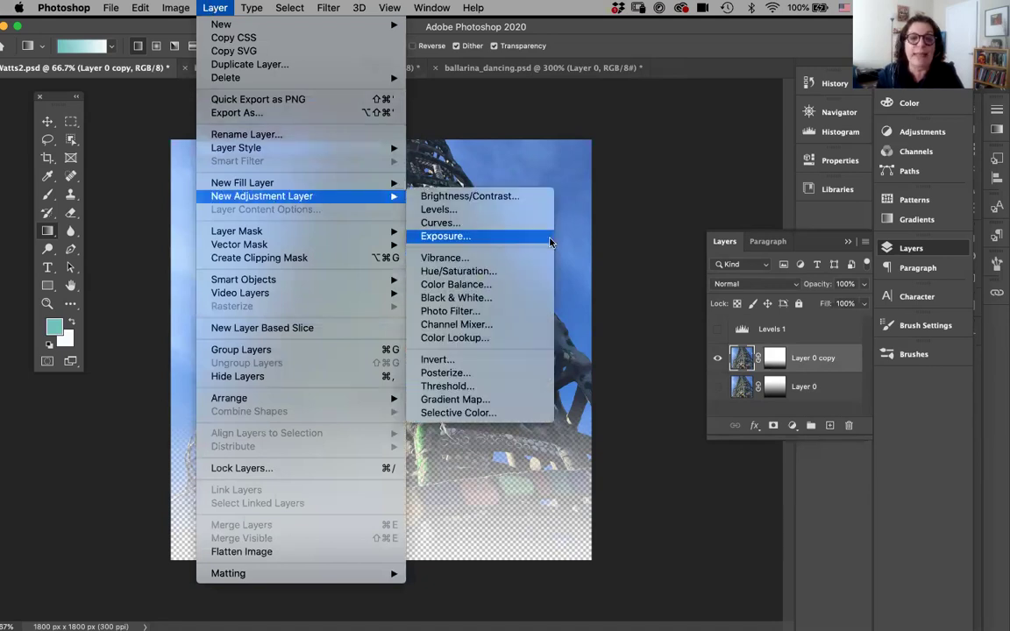
pyautogui.click(501, 214)
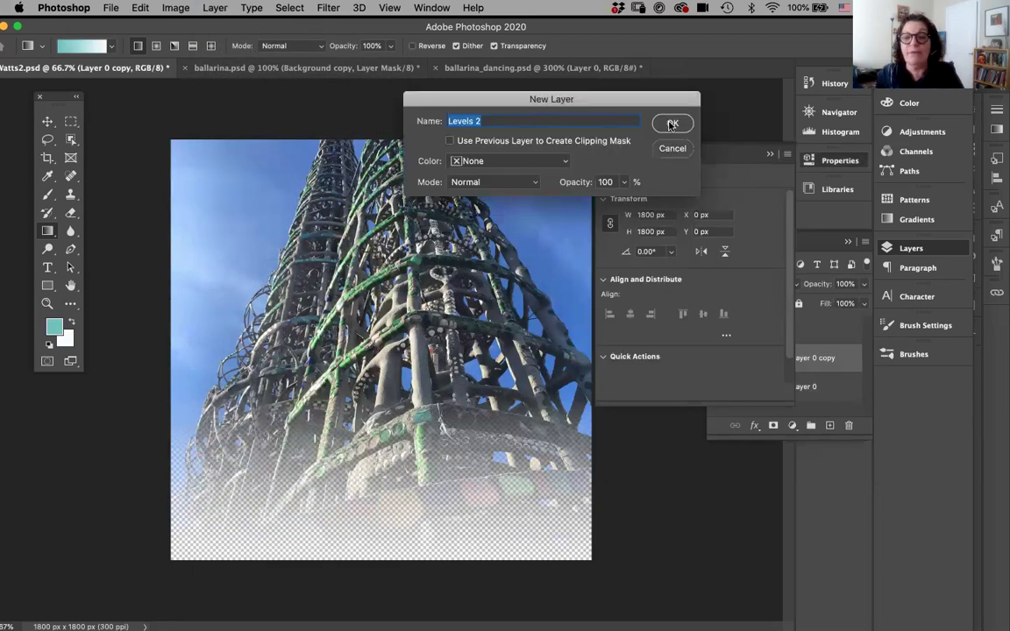
pyautogui.click(672, 124)
pyautogui.moveTo(630, 156); pyautogui.dragTo(498, 37)
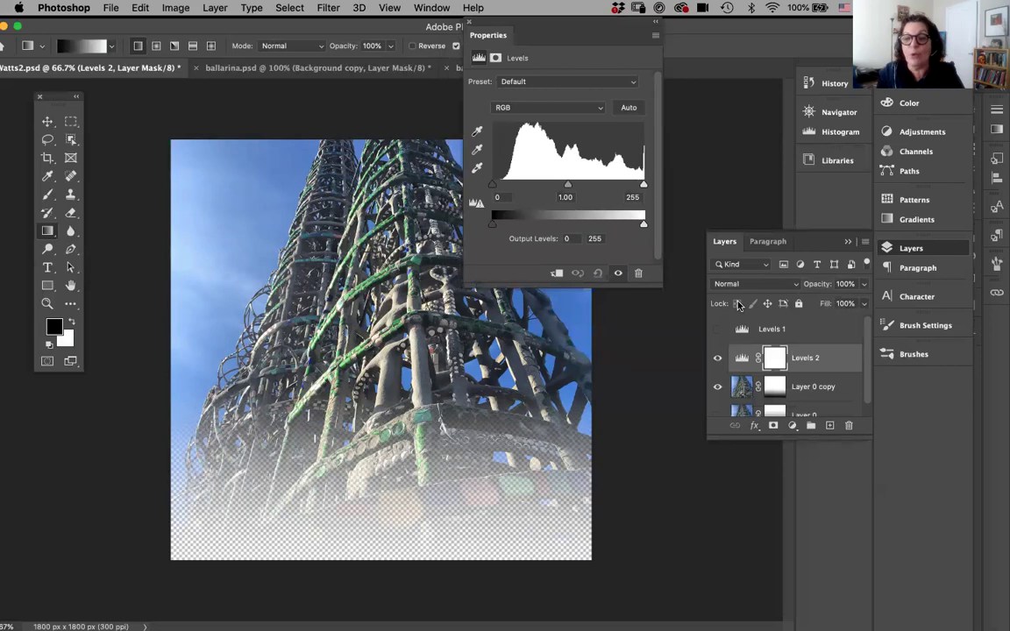
# Compare the Increase Contrast 3 and Midtones Brighter presets on the new Levels adjustment layer, and apply Increase Contrast 1
pyautogui.click(526, 82)
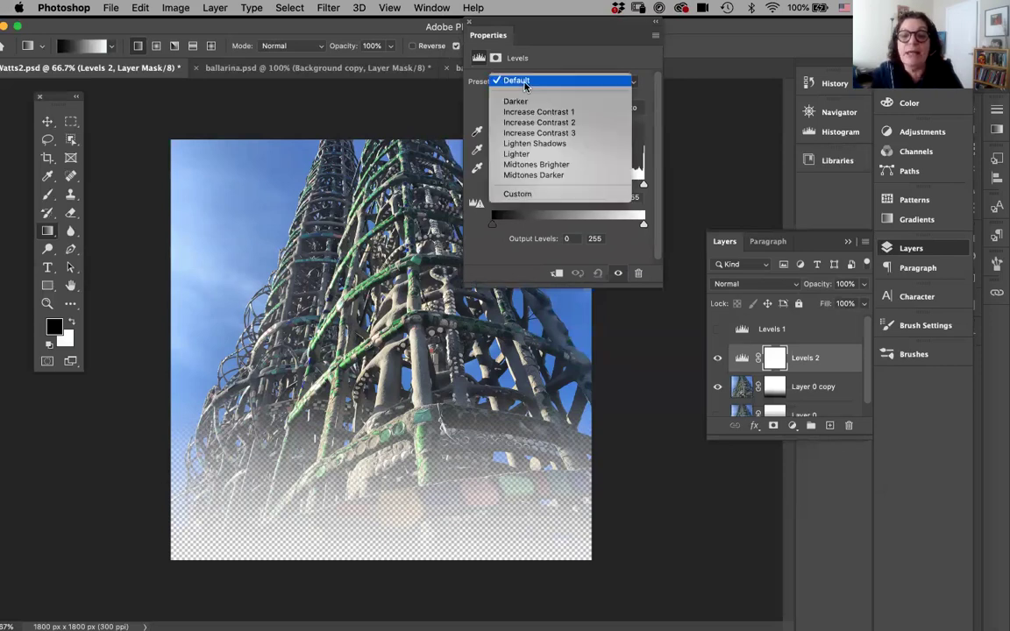
pyautogui.click(533, 132)
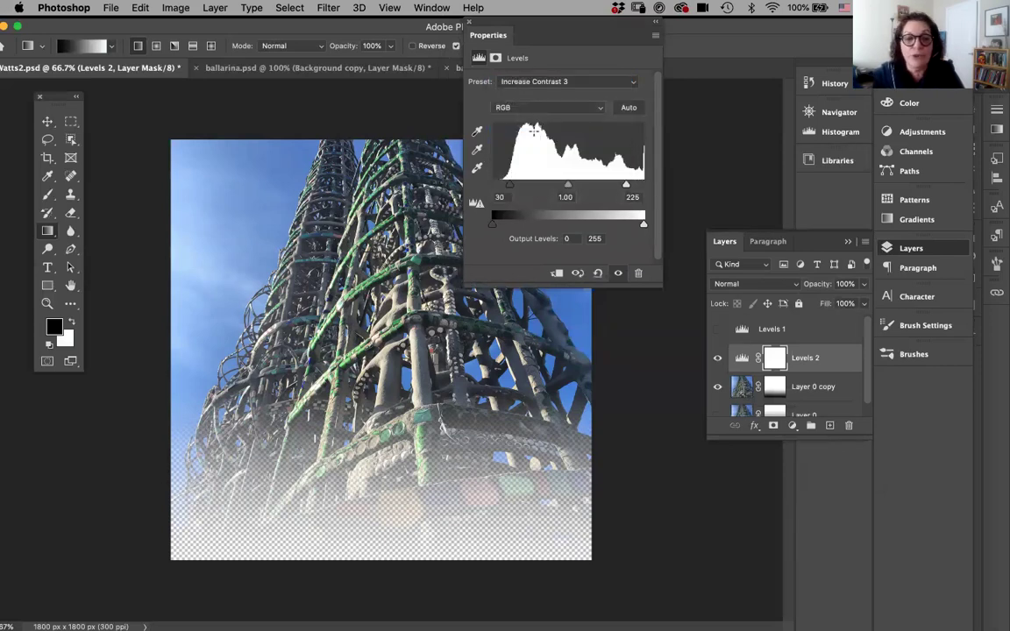
pyautogui.click(554, 83)
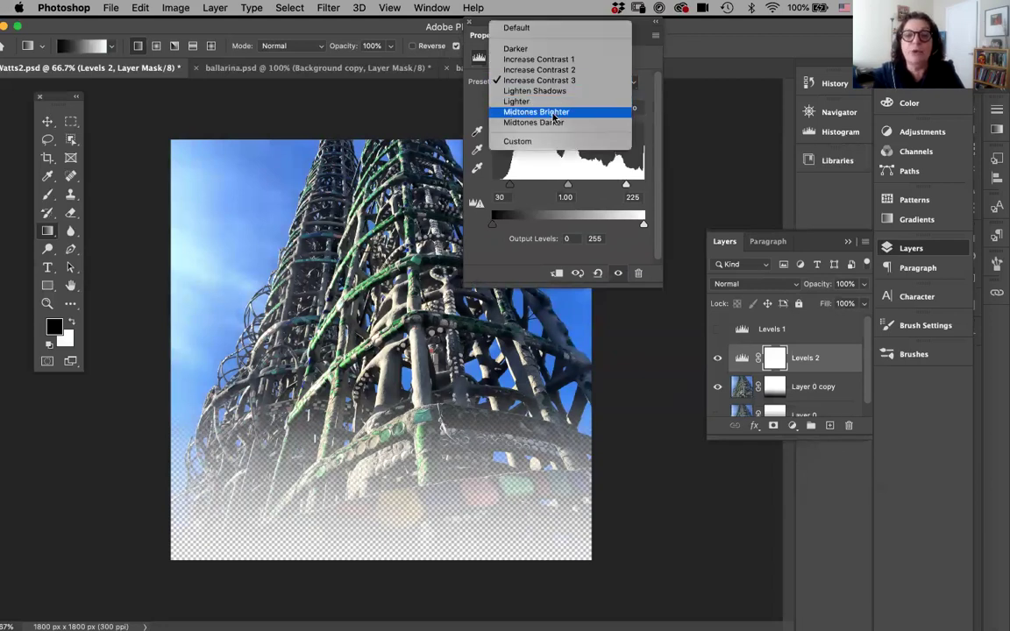
pyautogui.click(554, 114)
pyautogui.click(540, 80)
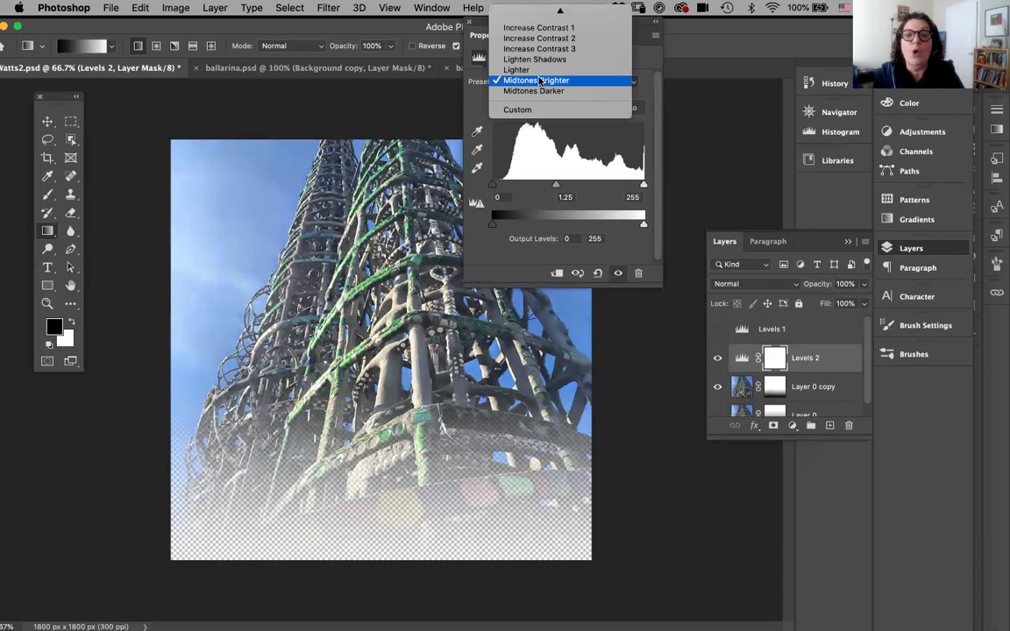
pyautogui.click(538, 27)
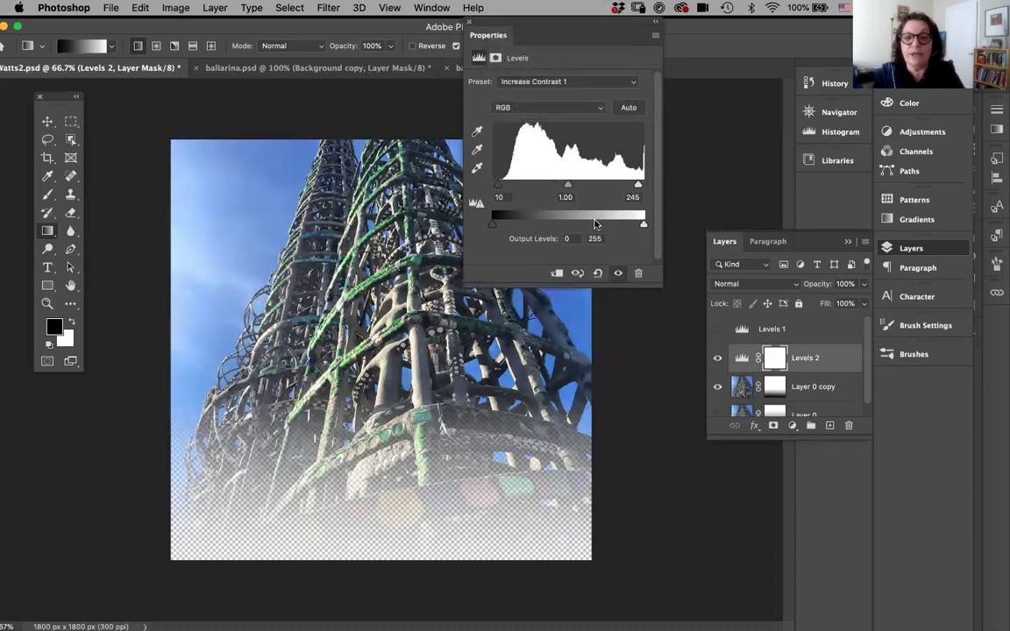
# Set the Levels 2 midtones to 0.70, dock its properties again and extend the layer list downward to show every layer
pyautogui.moveTo(568, 185); pyautogui.dragTo(583, 185)
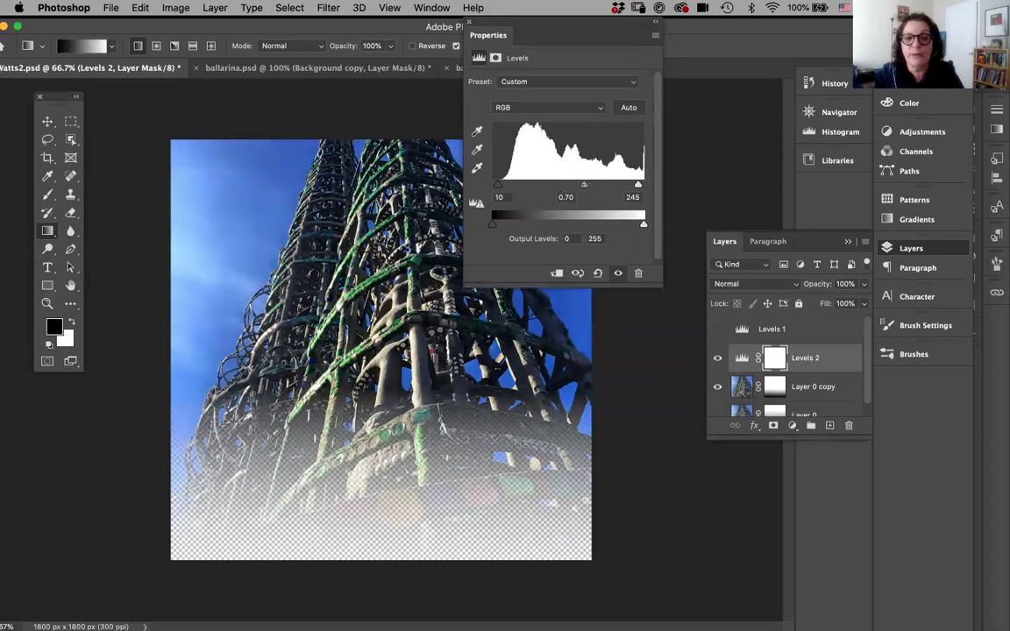
pyautogui.moveTo(499, 36); pyautogui.dragTo(826, 127)
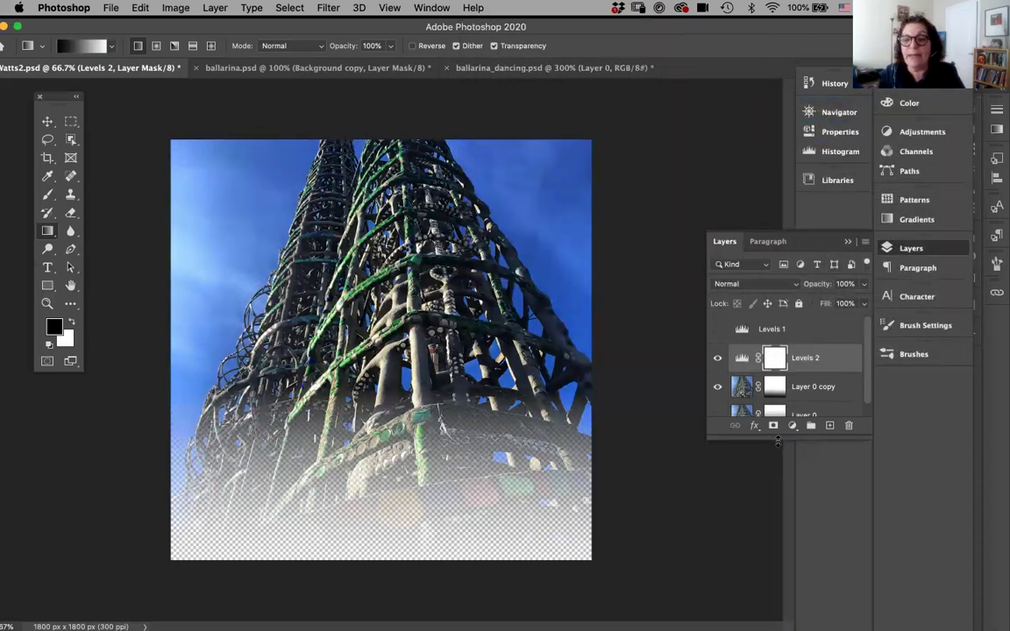
pyautogui.moveTo(776, 441); pyautogui.dragTo(737, 552)
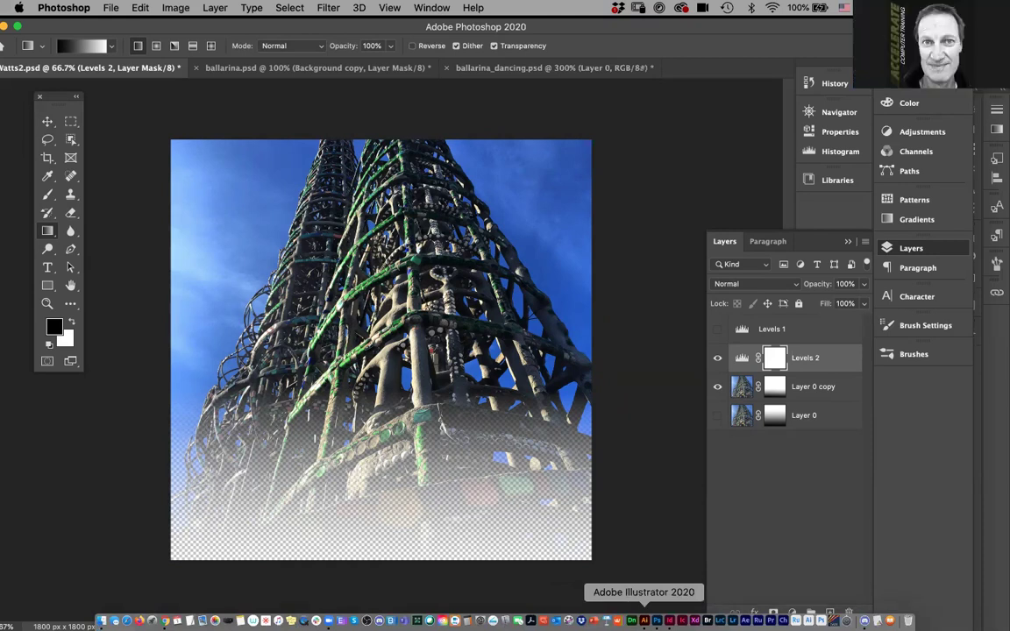
# Switch to Illustrator and reposition the ballerina group near the middle of the Dancer2.ai artboard
pyautogui.click(644, 620)
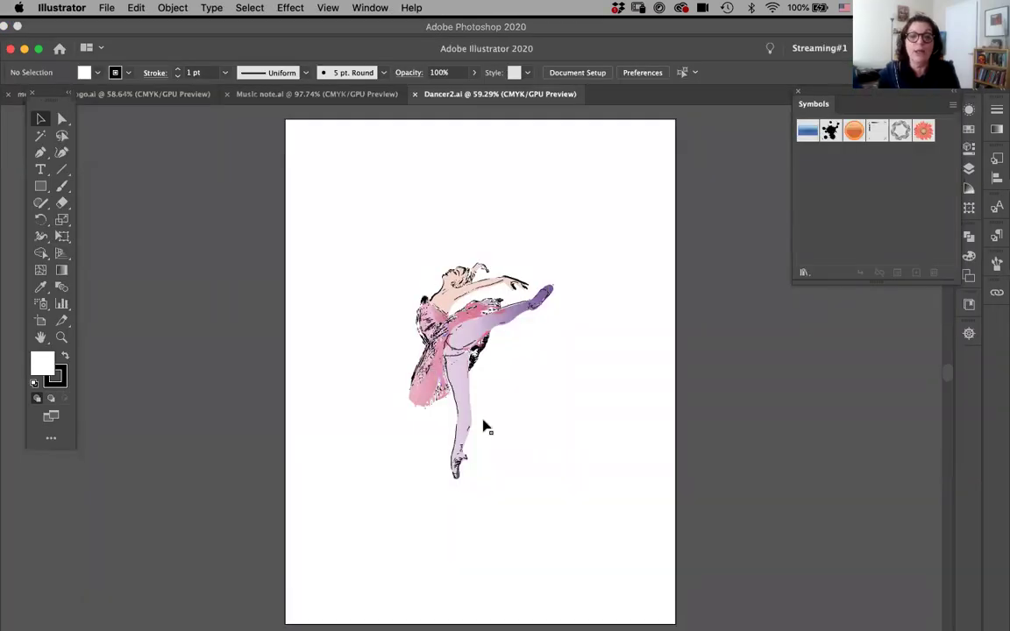
pyautogui.click(434, 384)
pyautogui.moveTo(434, 384); pyautogui.dragTo(431, 339)
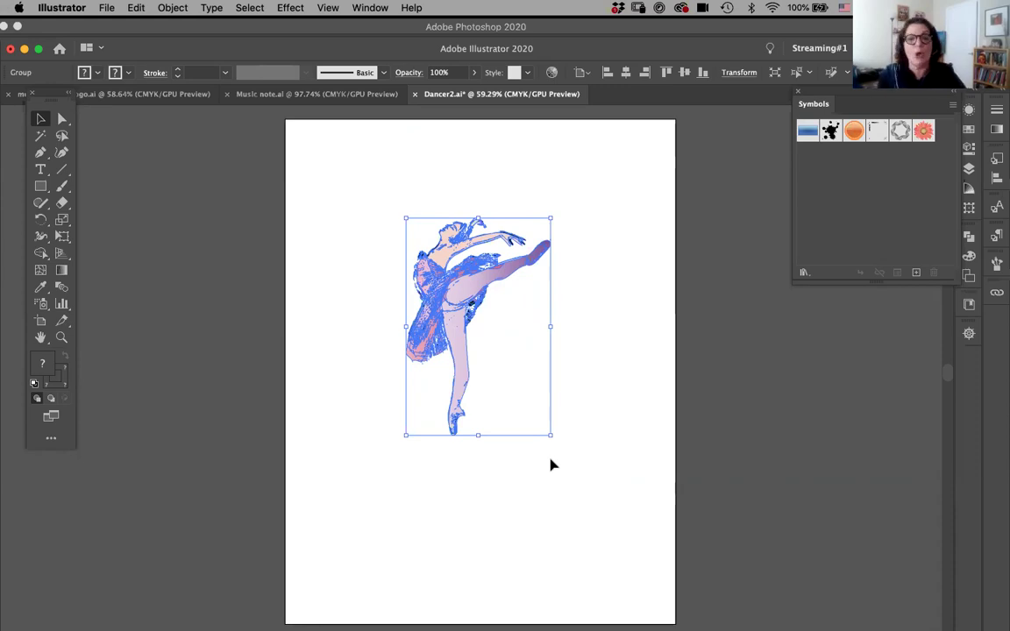
pyautogui.click(385, 392)
pyautogui.moveTo(460, 337); pyautogui.dragTo(520, 362)
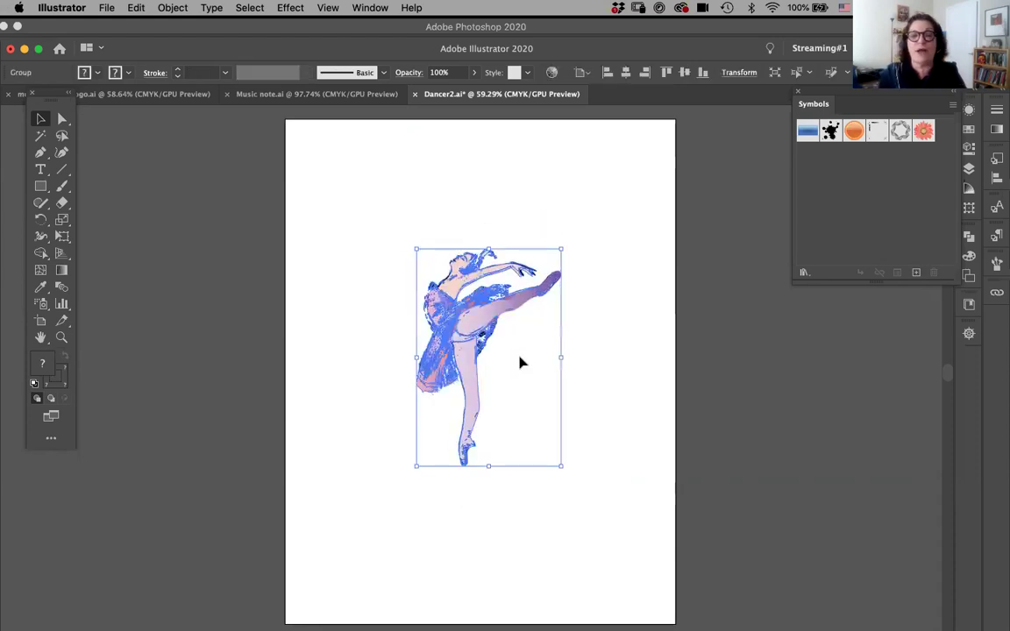
# Bring up Music note.ai and select the grouped music staff artwork
pyautogui.click(326, 96)
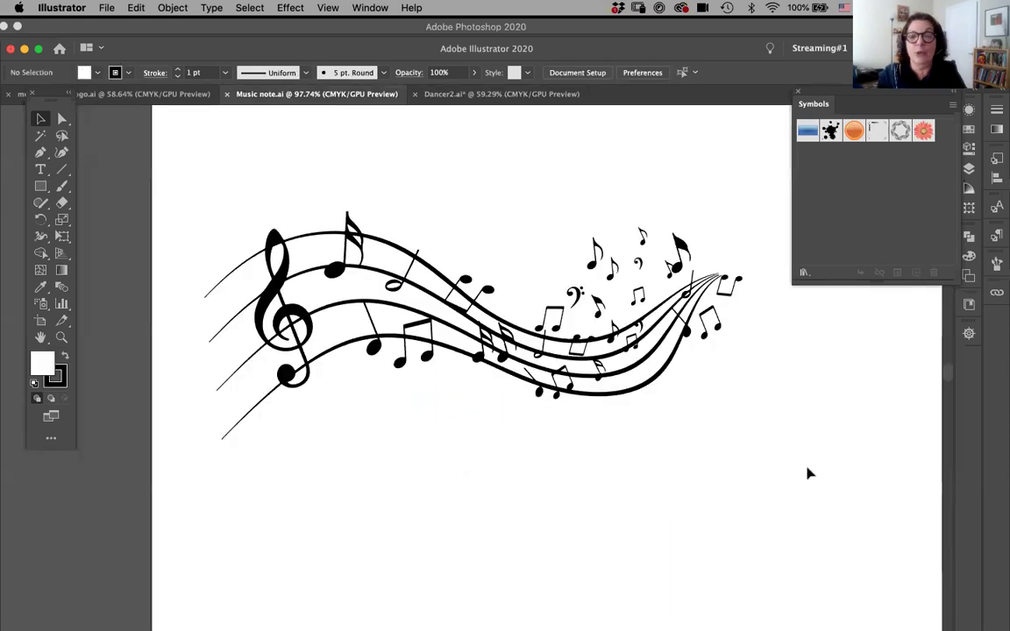
pyautogui.click(618, 317)
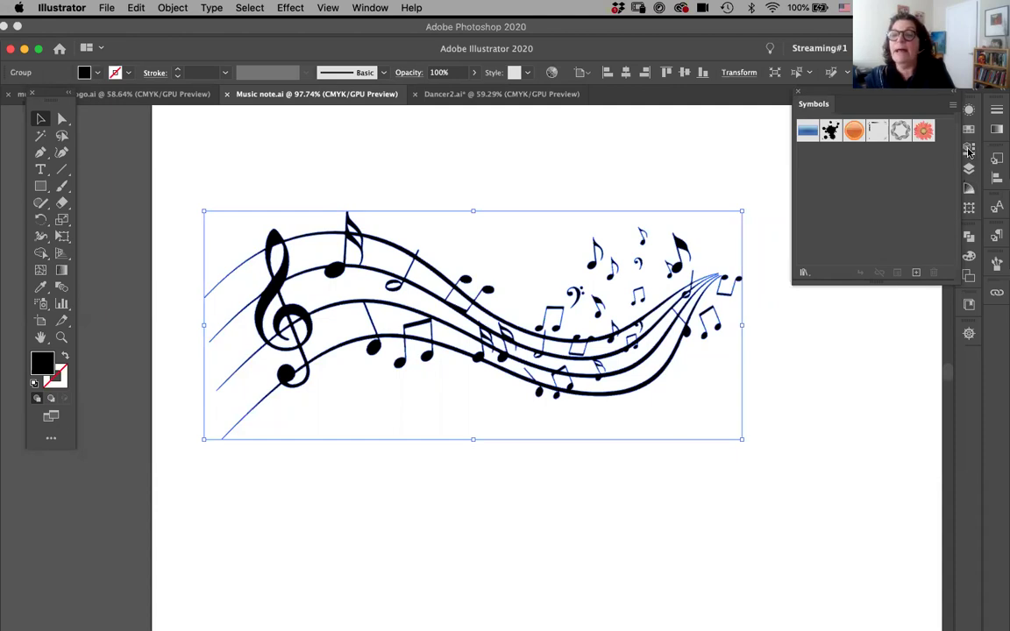
# Show the Creative Cloud libraries as an enlarged floating panel and open the Art and Music in LA library
pyautogui.click(968, 304)
pyautogui.moveTo(796, 295); pyautogui.dragTo(710, 127)
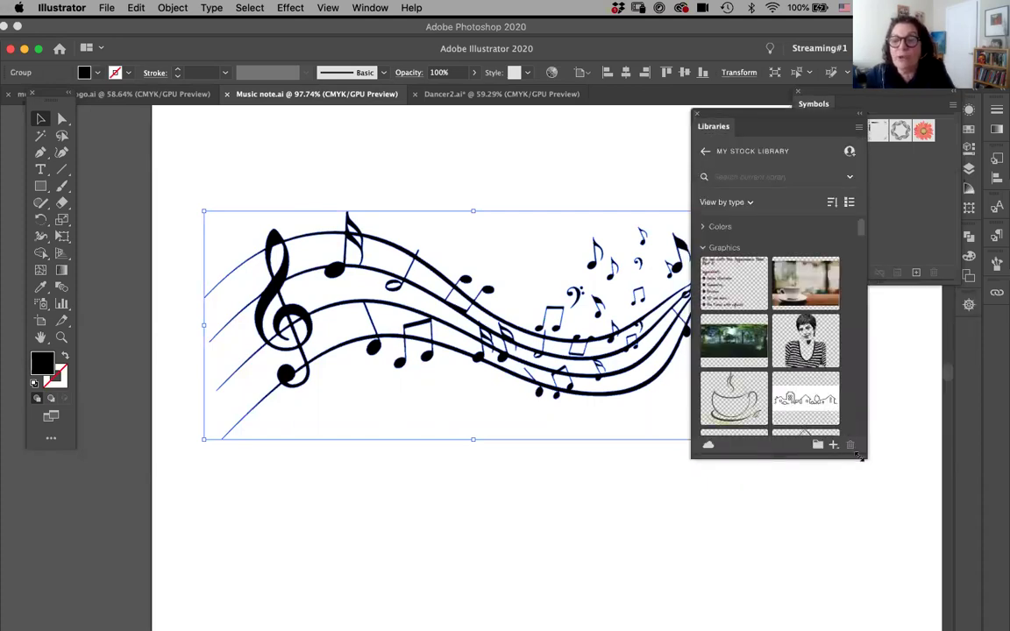
pyautogui.moveTo(865, 458); pyautogui.dragTo(908, 568)
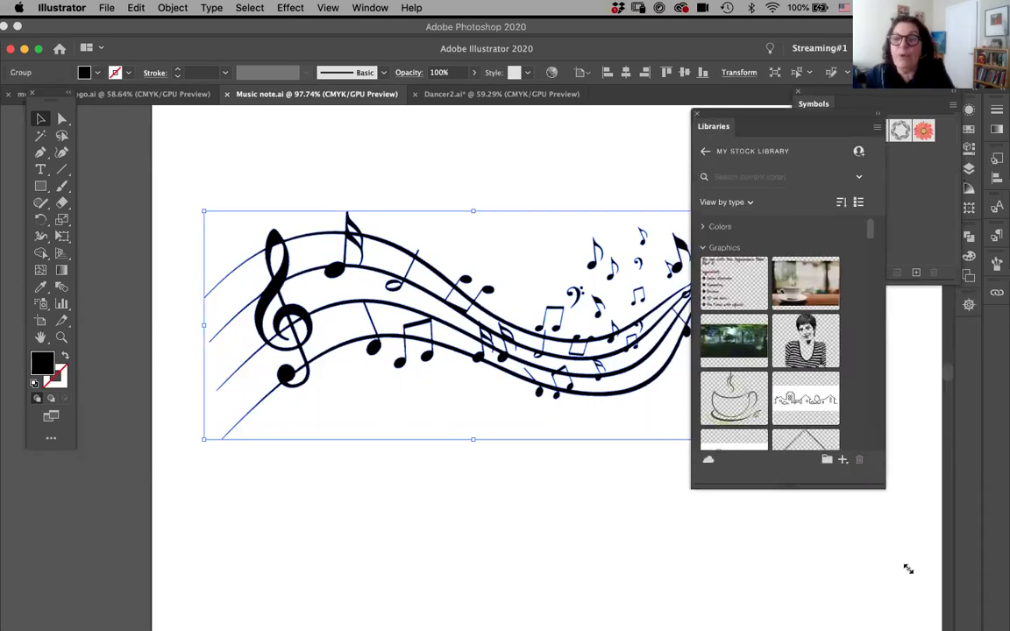
pyautogui.click(704, 153)
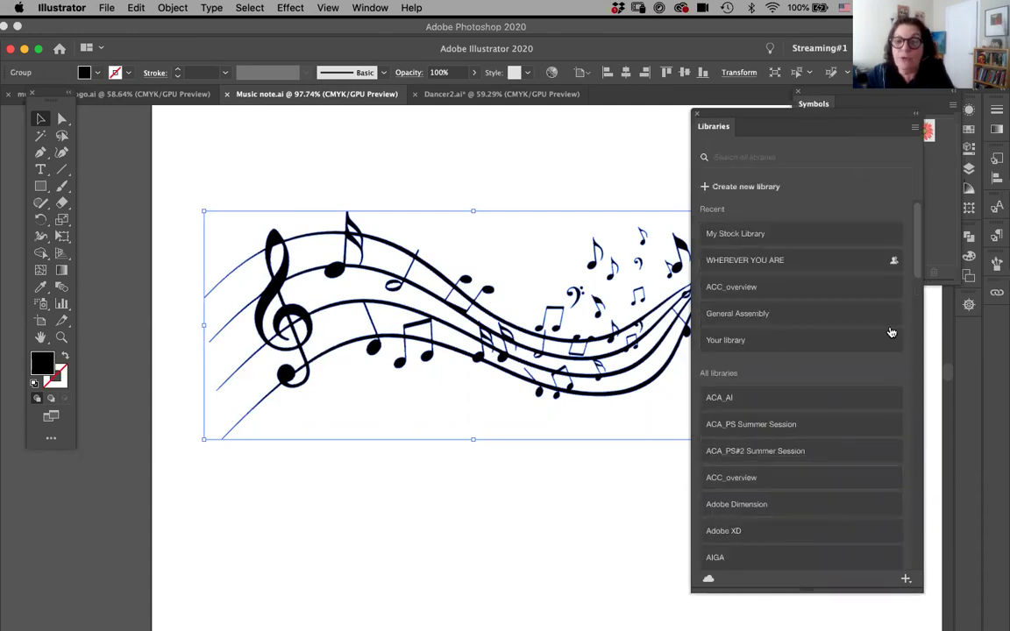
pyautogui.moveTo(915, 265); pyautogui.dragTo(914, 281)
pyautogui.scroll(-6, 824, 272)
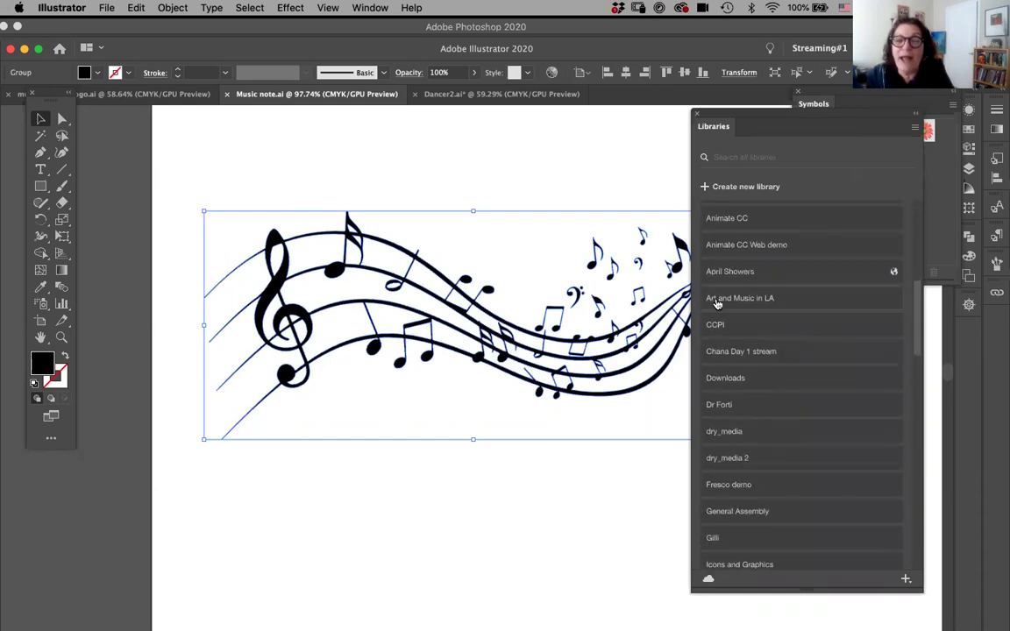
pyautogui.click(717, 300)
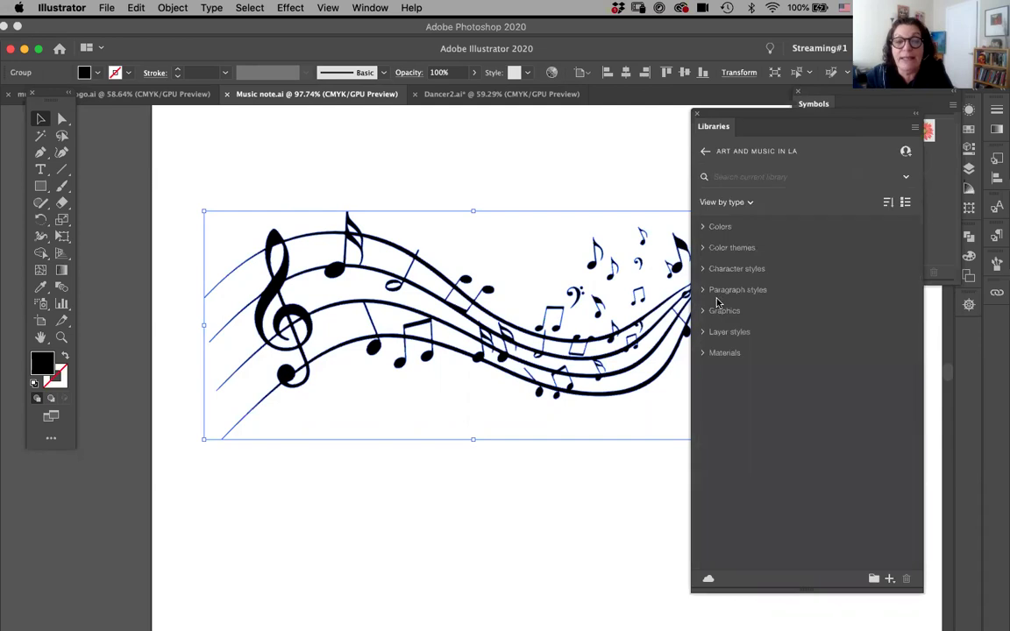
# Examine the colors, color themes, character styles and graphics stored in the Art and Music in LA library
pyautogui.click(712, 227)
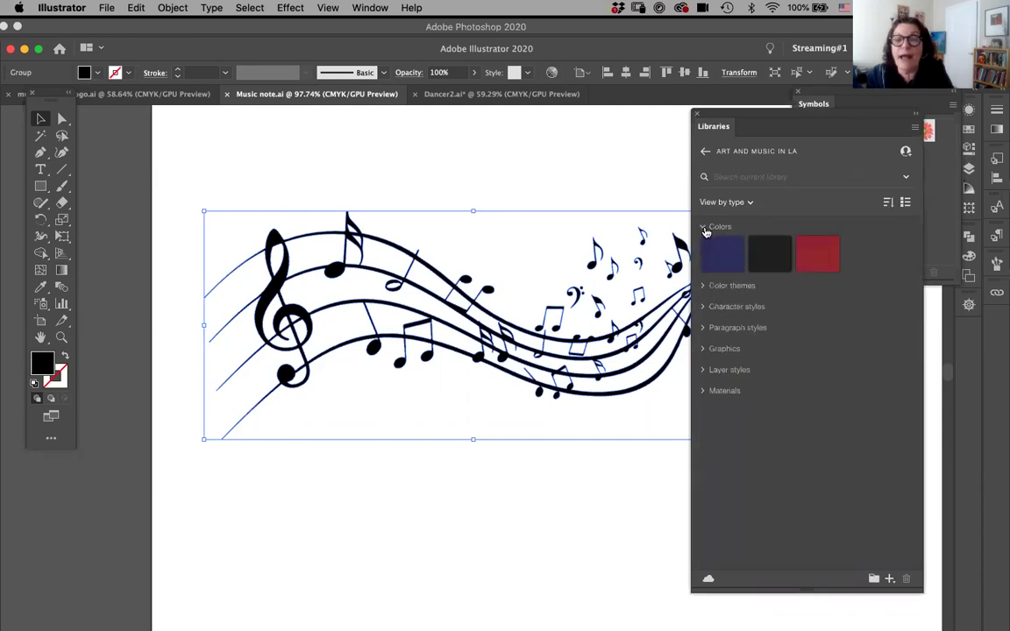
pyautogui.click(712, 286)
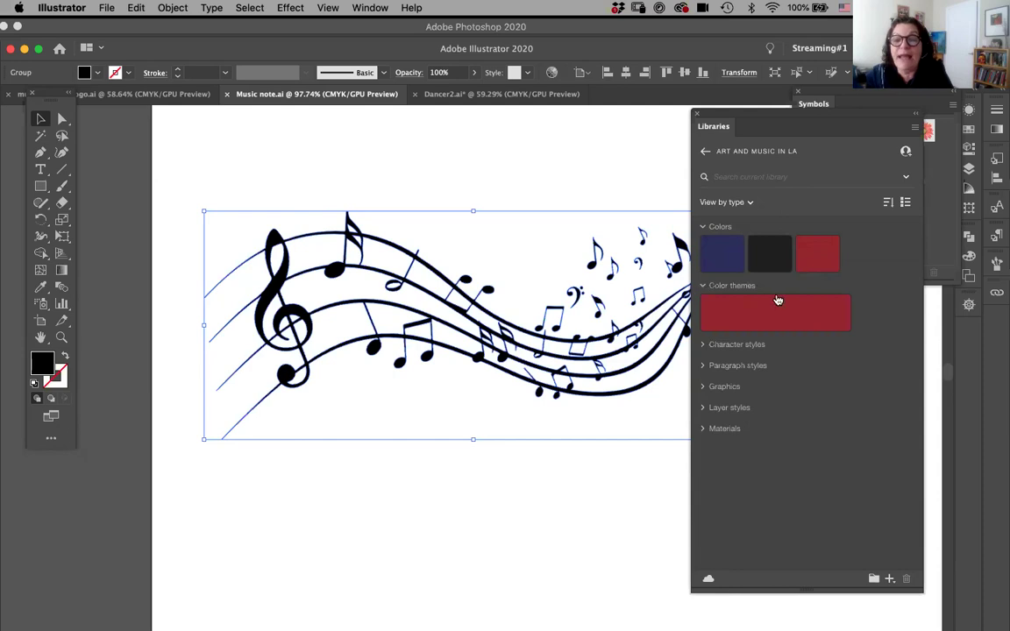
pyautogui.click(703, 286)
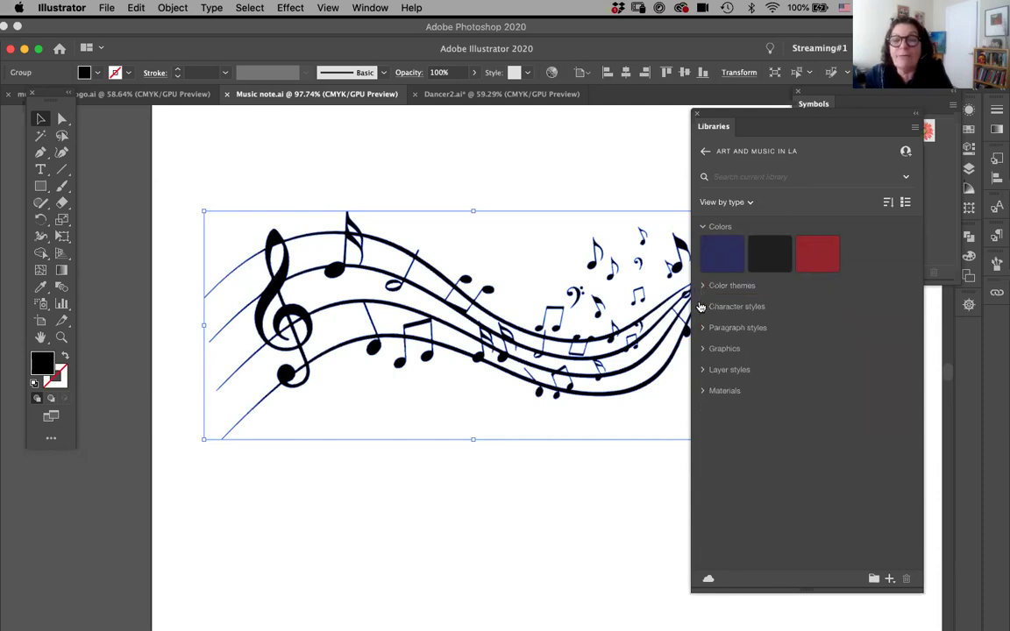
pyautogui.click(702, 306)
pyautogui.click(702, 306)
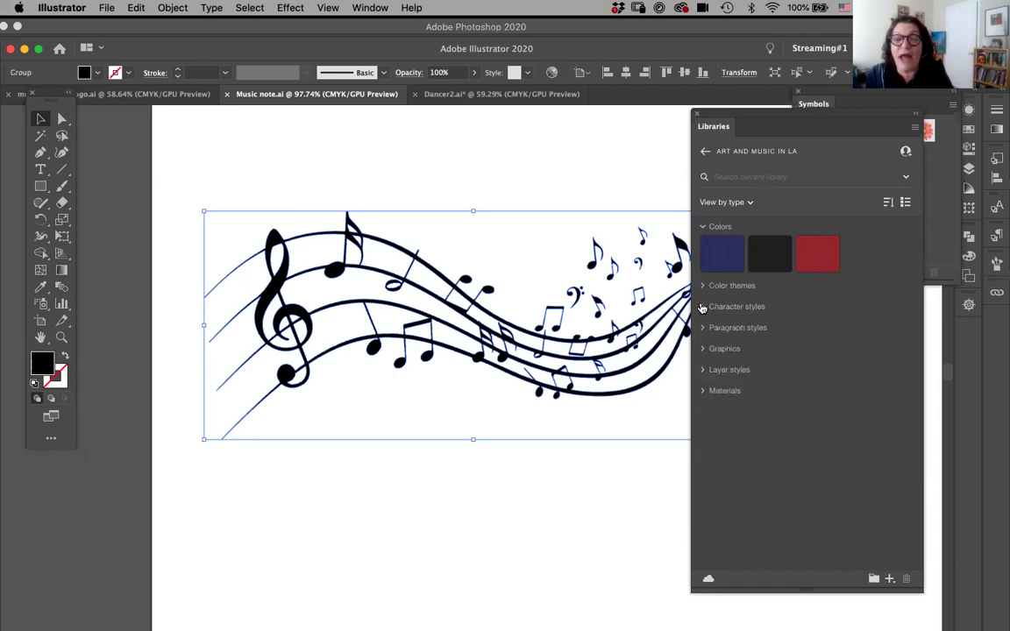
pyautogui.click(702, 350)
pyautogui.moveTo(915, 320); pyautogui.dragTo(922, 396)
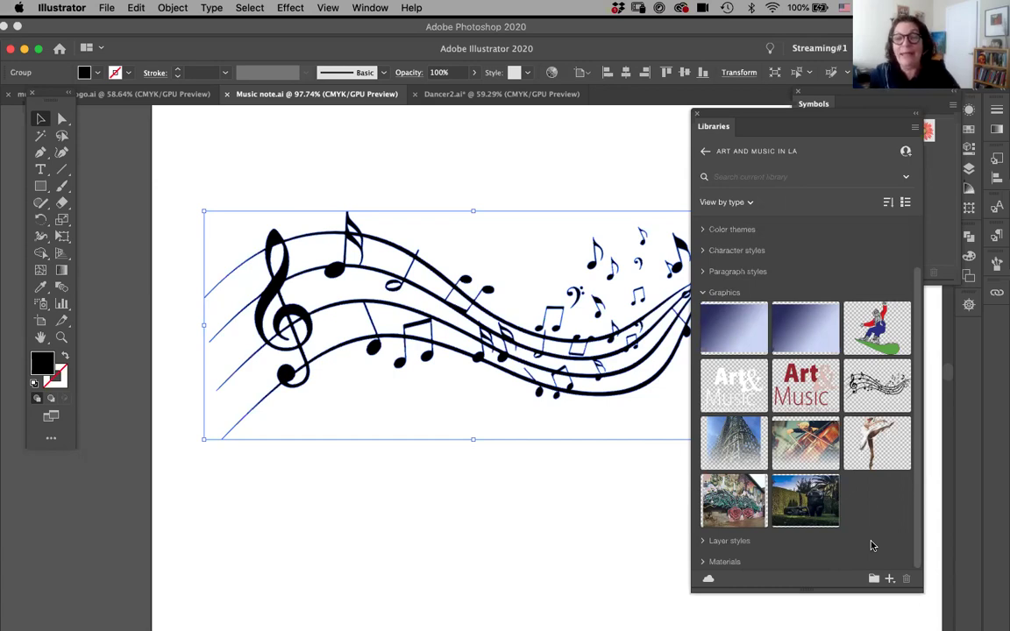
pyautogui.click(701, 295)
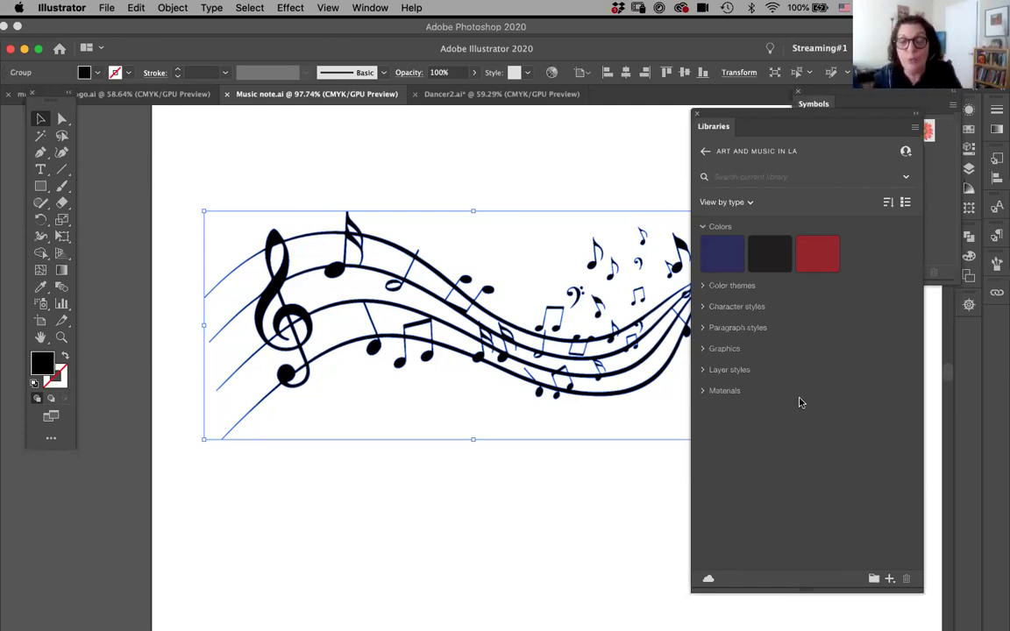
# Create a new library named ACC_Webnir
pyautogui.click(914, 128)
pyautogui.click(913, 130)
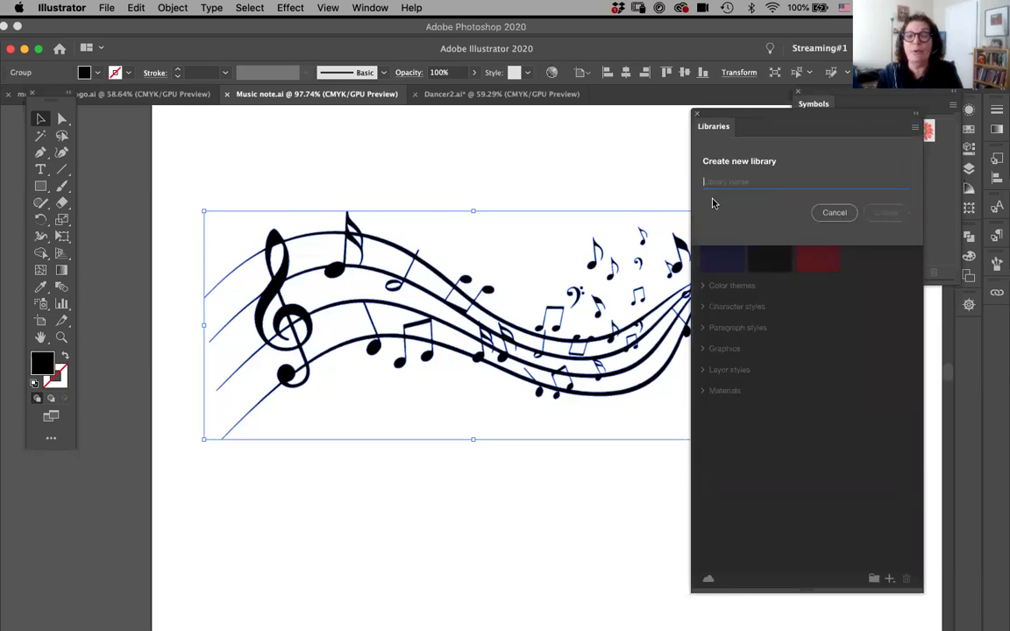
pyautogui.write('ACC')
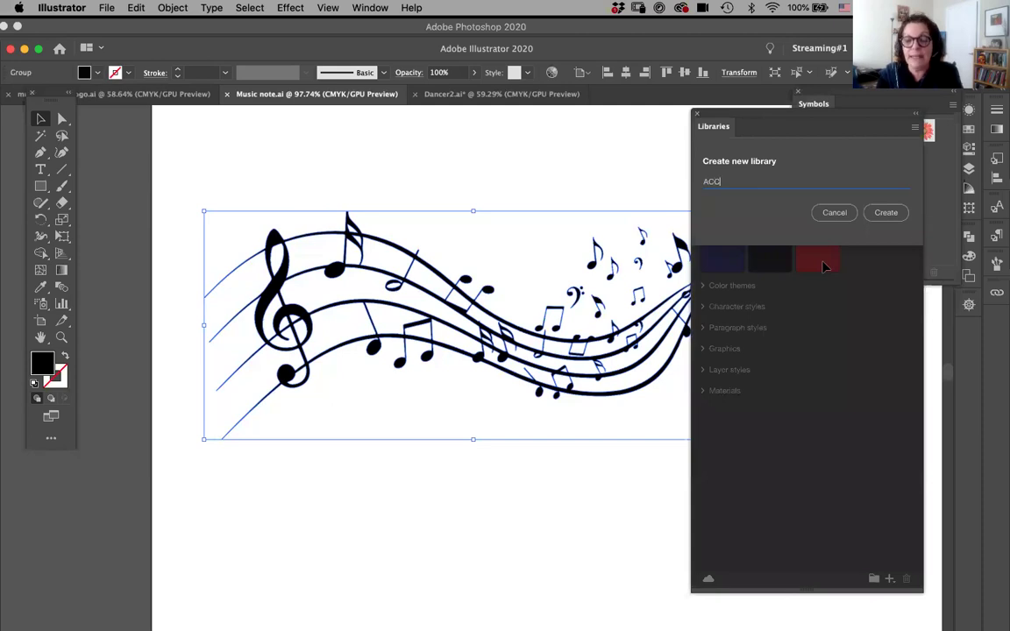
pyautogui.write('_Webnir')
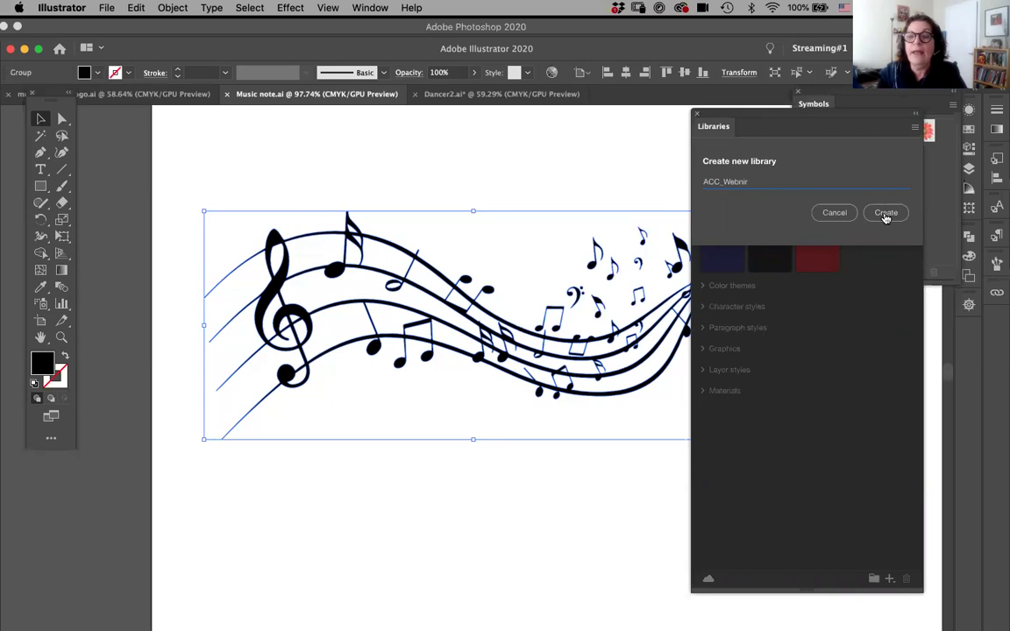
pyautogui.click(885, 212)
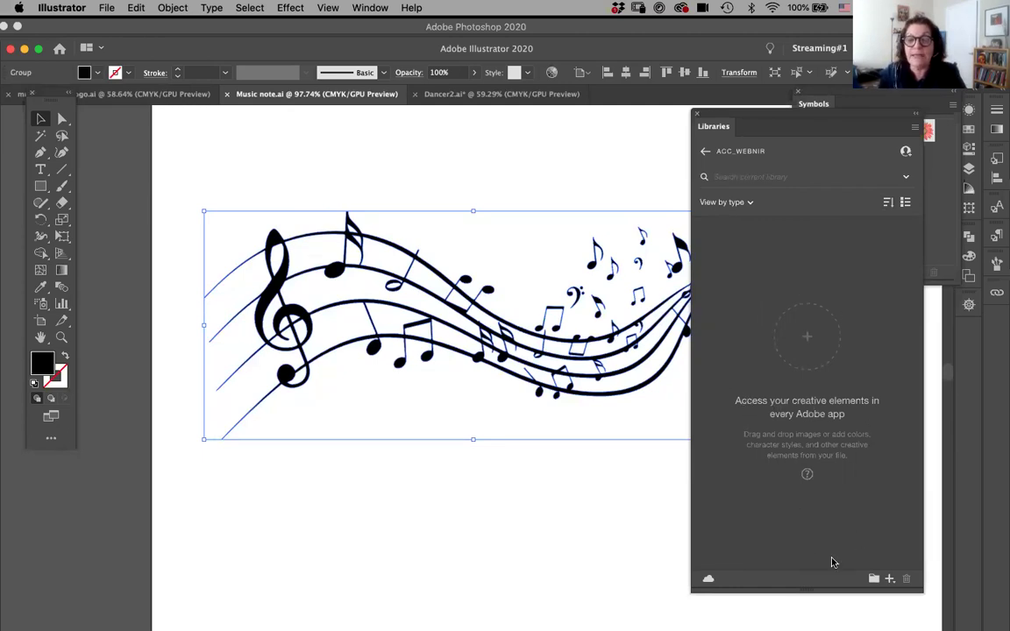
# Add the selected music staff artwork to the new library as a graphic
pyautogui.click(889, 580)
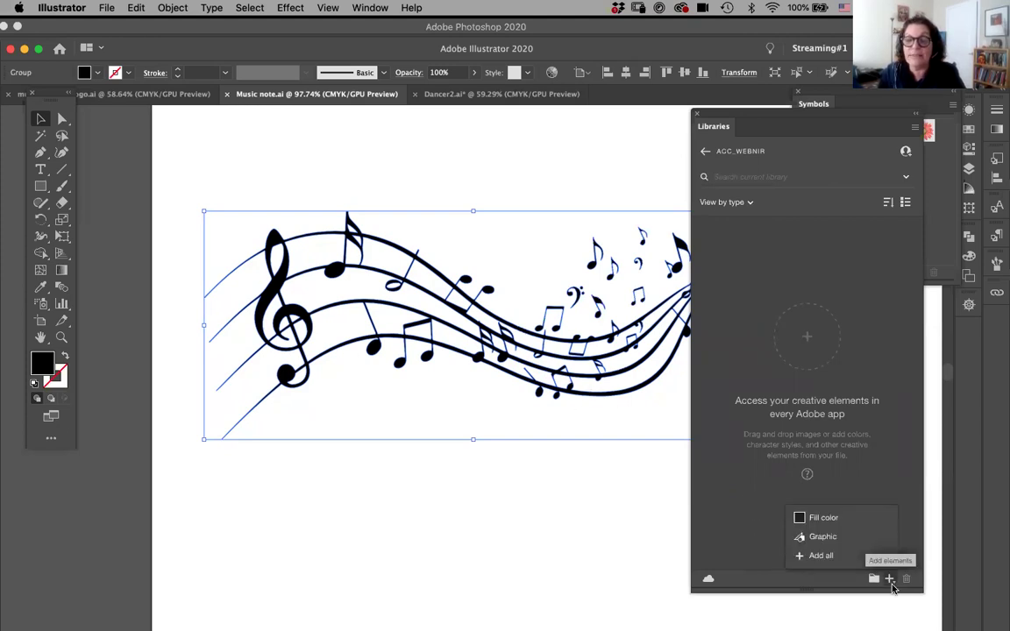
pyautogui.click(833, 541)
pyautogui.click(657, 374)
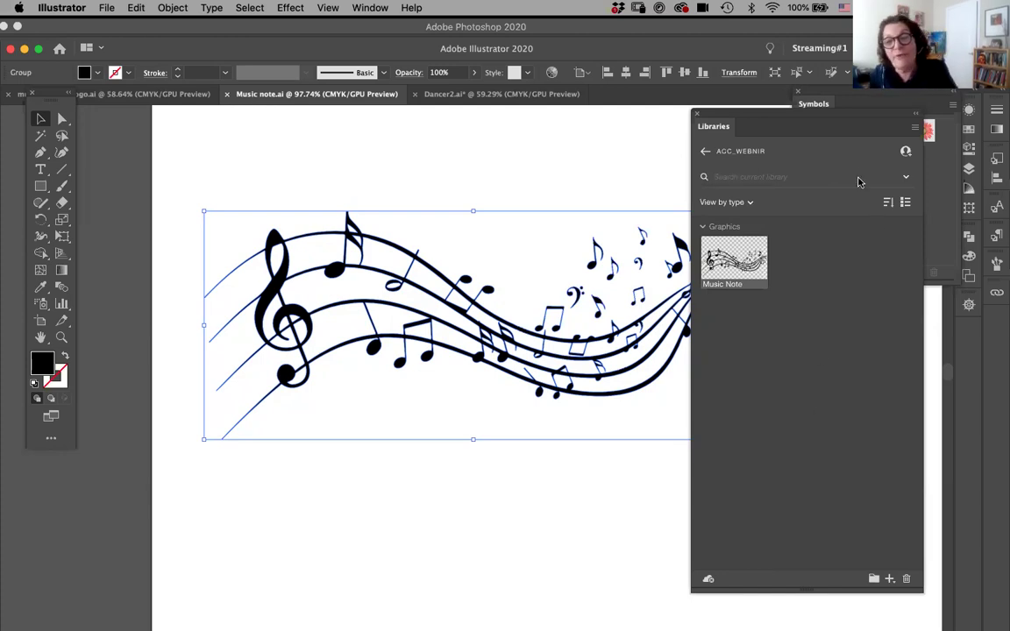
# Rename the ACC_Webnir library to ACC_Webinar
pyautogui.click(914, 128)
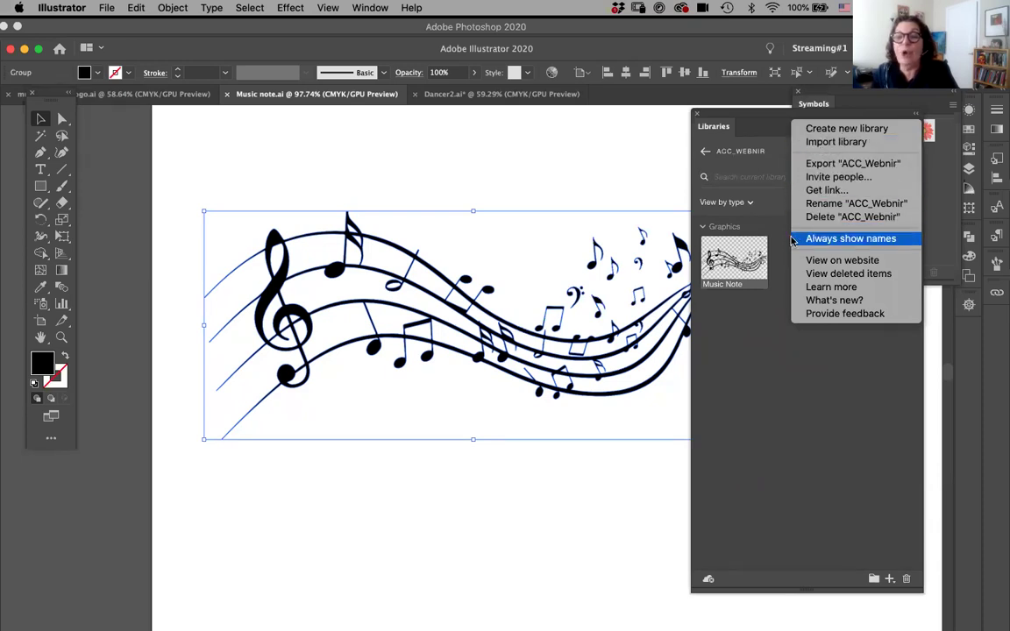
pyautogui.click(814, 206)
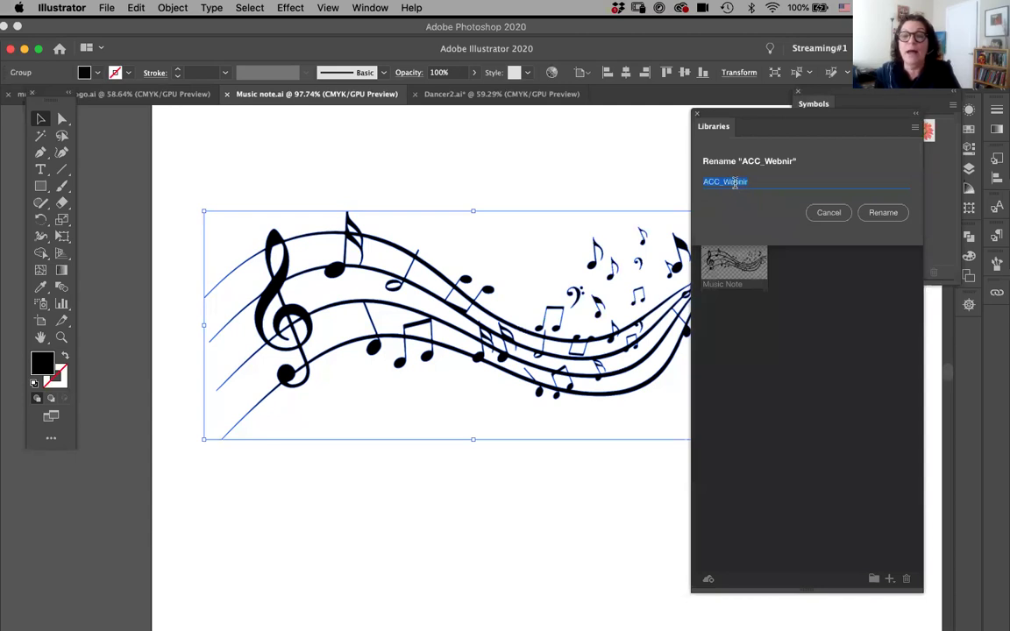
pyautogui.moveTo(746, 184); pyautogui.dragTo(723, 182)
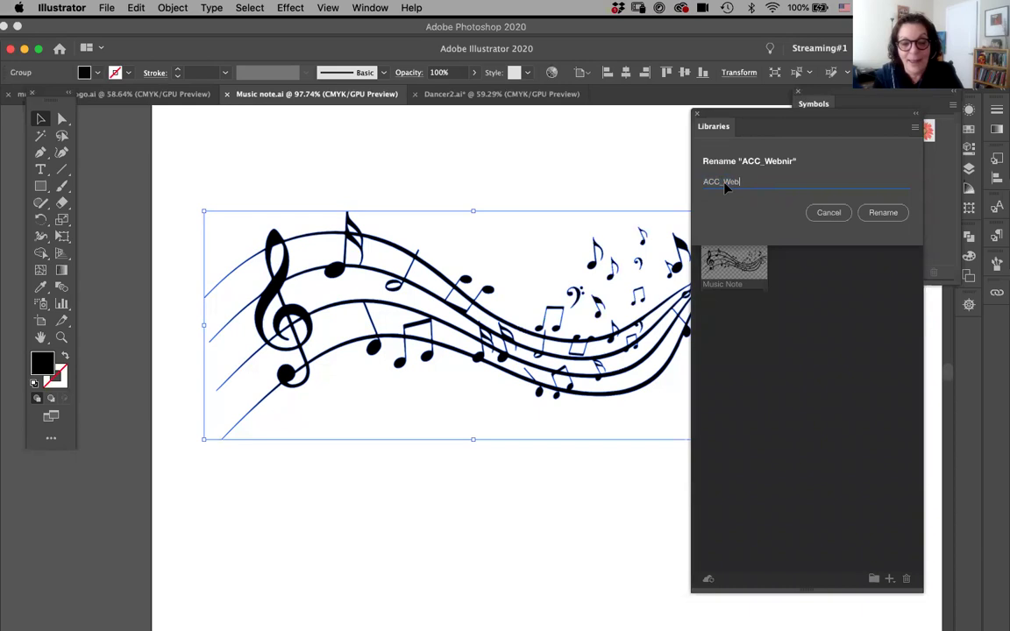
pyautogui.write('Webinar')
pyautogui.click(882, 212)
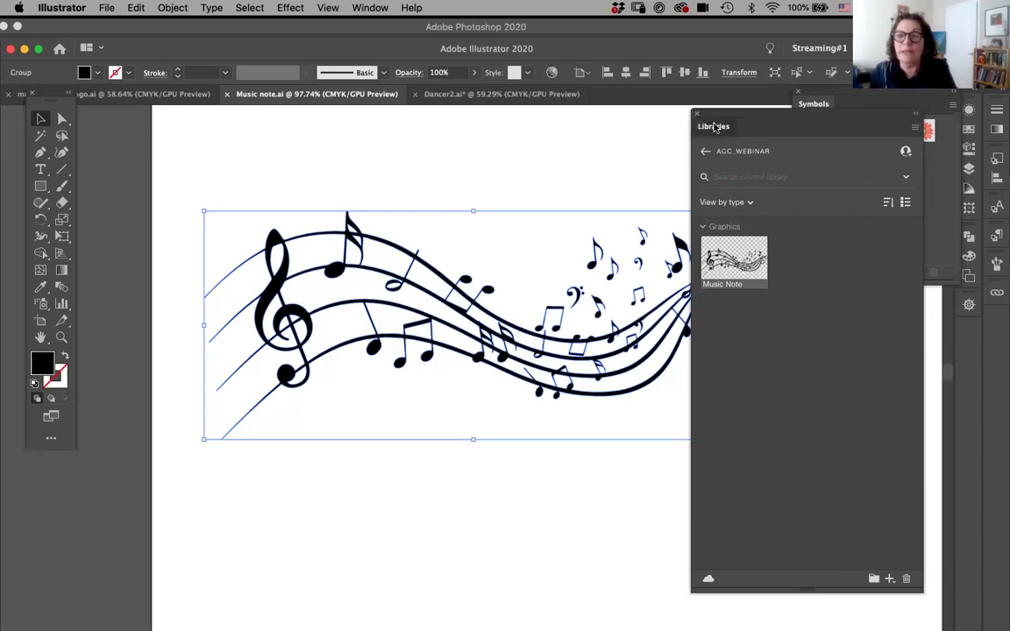
# Dock the floating Libraries panel beside the other panels and bring the whole music staff artwork back into view
pyautogui.moveTo(712, 126); pyautogui.dragTo(982, 164)
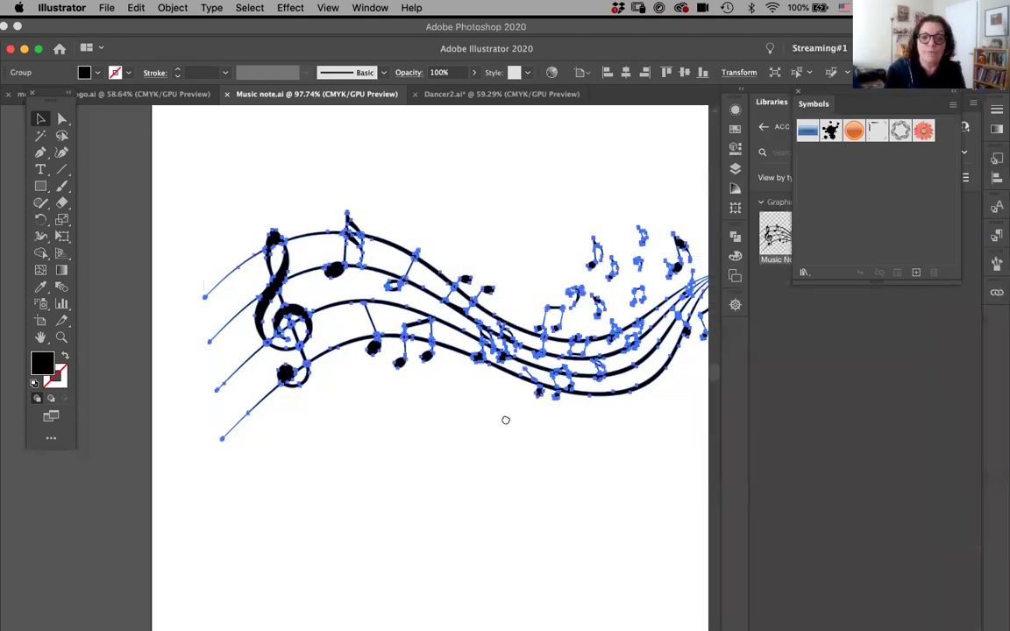
pyautogui.hscroll(3, 419, 422)
pyautogui.hscroll(-1, 419, 421)
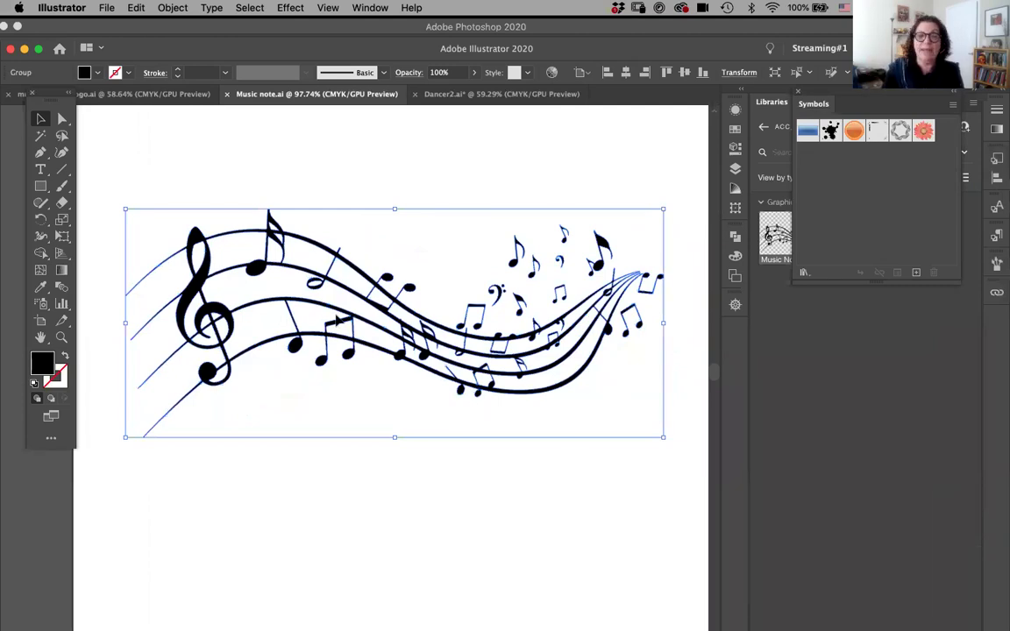
# Review the Save As options for Music note.ai, including saving as an Adobe cloud document, and close without saving
pyautogui.click(104, 7)
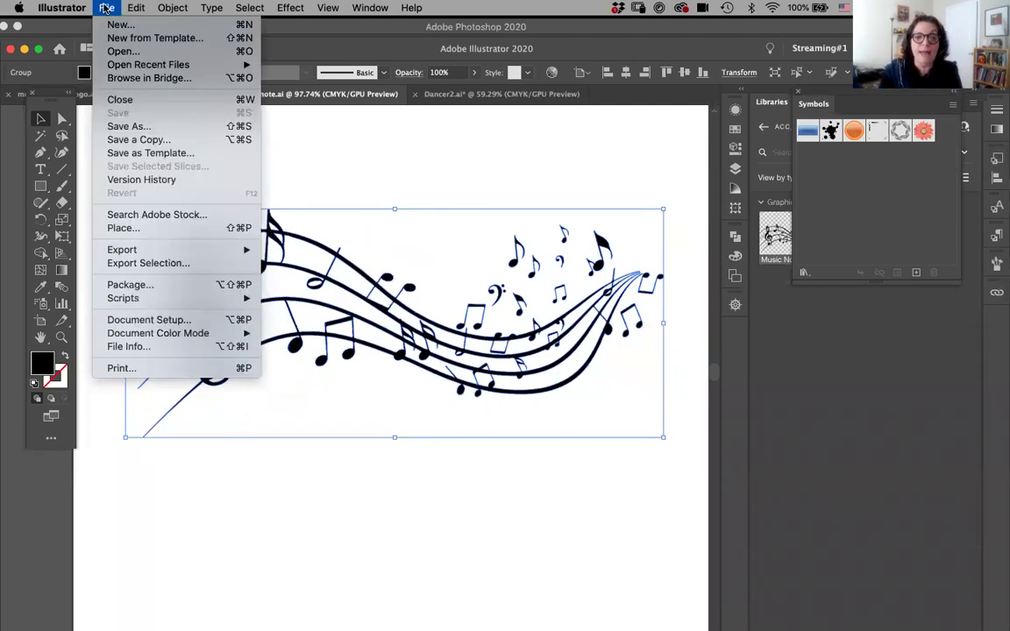
pyautogui.click(123, 126)
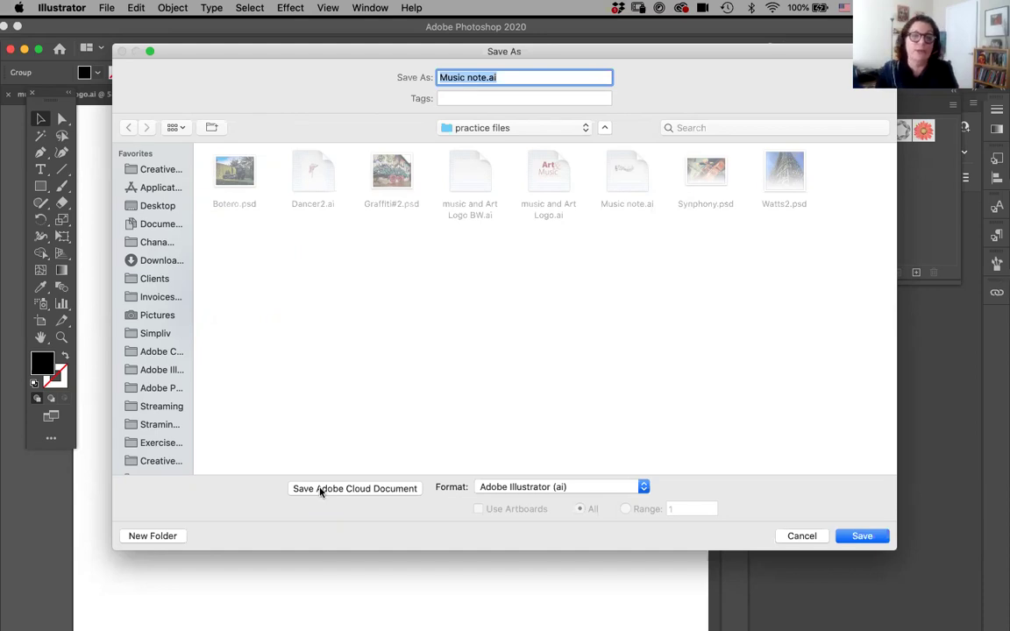
pyautogui.click(801, 536)
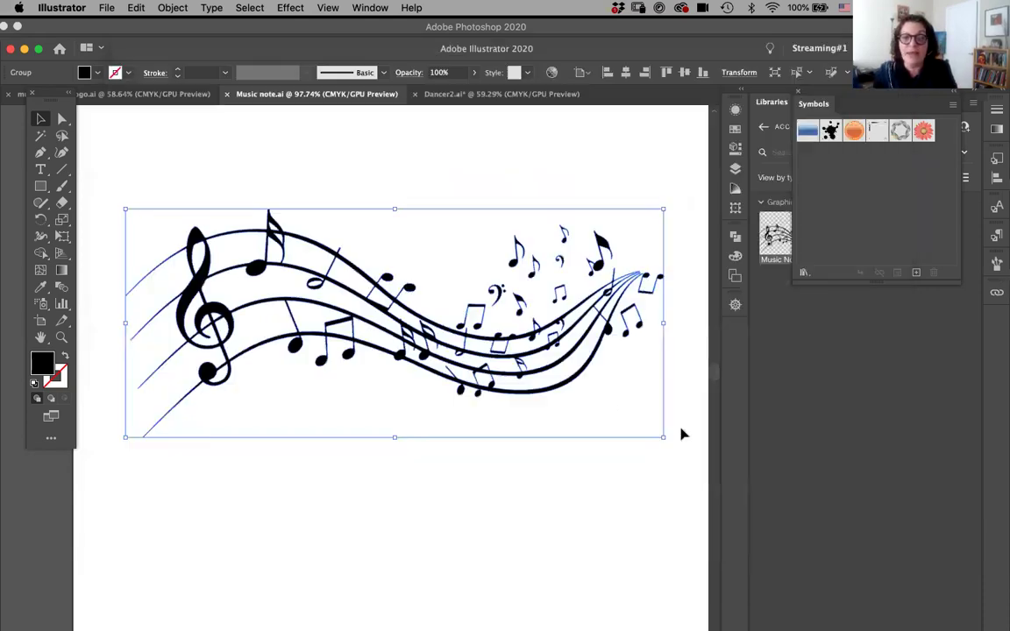
# Shift the music staff artwork slightly to the right on its artboard
pyautogui.moveTo(401, 344)
pyautogui.mouseDown()
pyautogui.moveTo(418, 354)
pyautogui.moveTo(412, 343)
pyautogui.mouseUp()
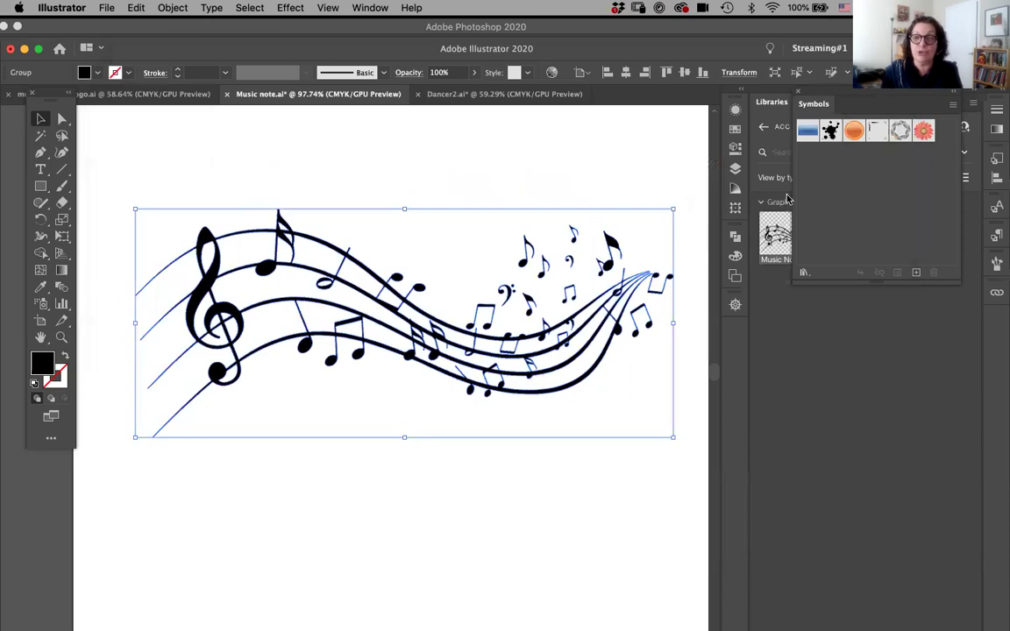
# Reset the Streaming#1 workspace and move the music staff artwork about half an inch further right on its artboard
pyautogui.click(836, 51)
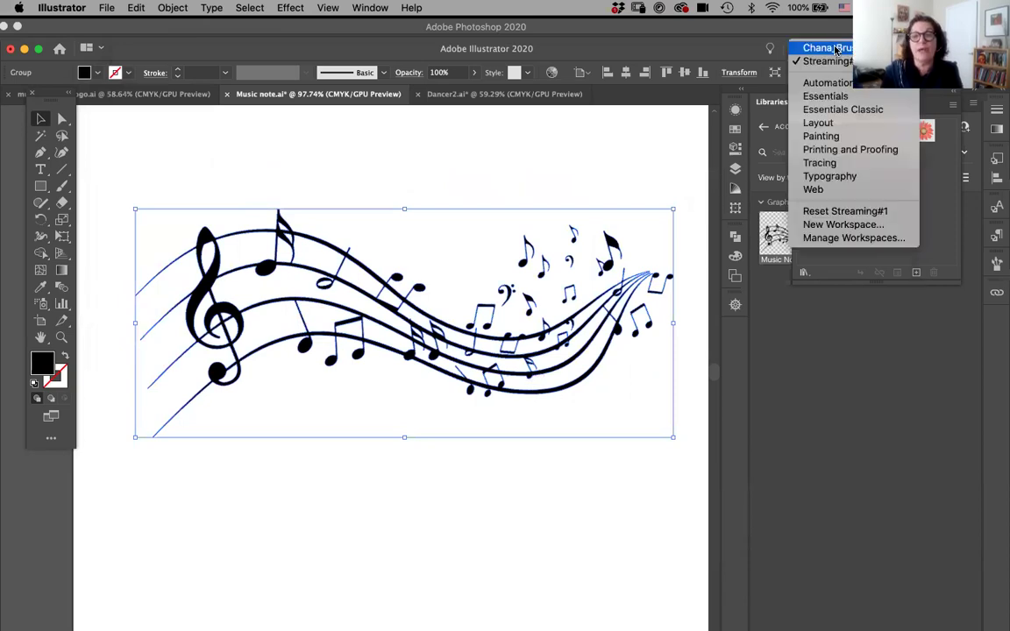
pyautogui.click(846, 210)
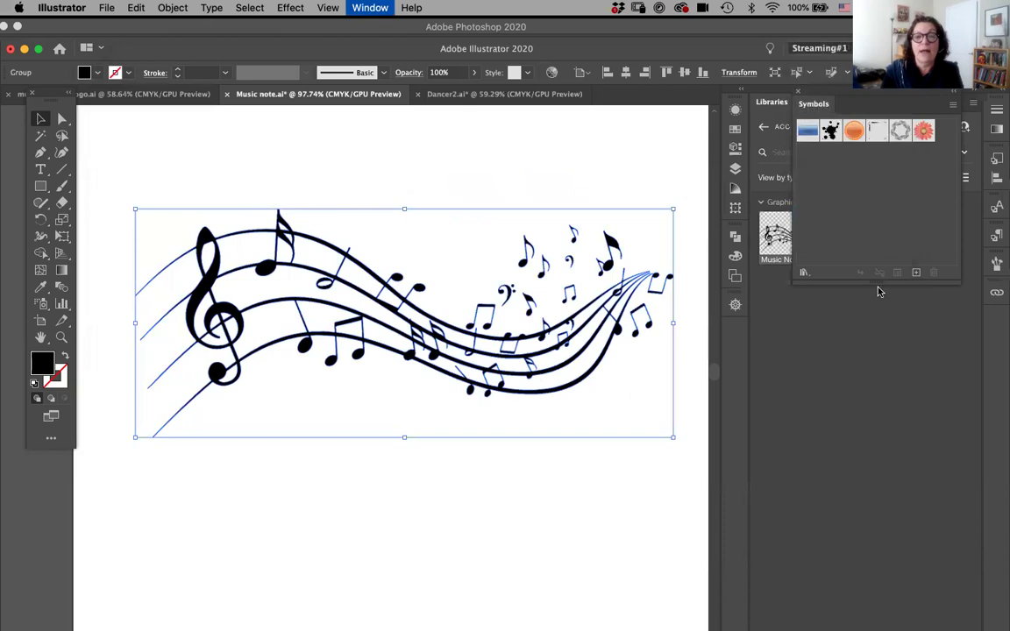
pyautogui.moveTo(506, 343); pyautogui.dragTo(552, 338)
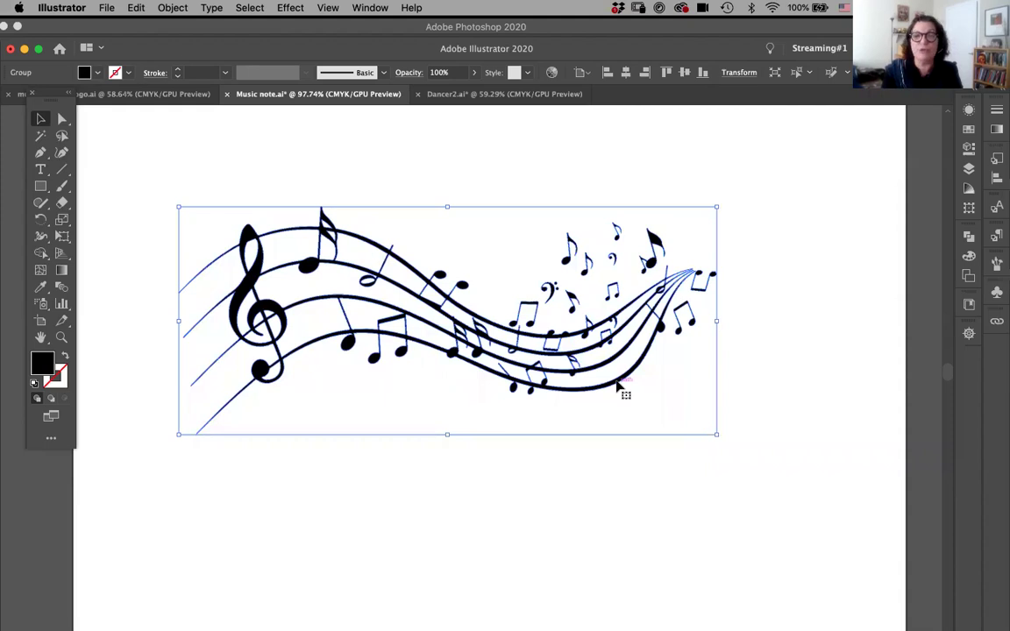
# Isolate the music staff group and fill the large floating note near its right end with dark red C=15 M=100 Y=90 K=10
pyautogui.doubleClick(650, 265)
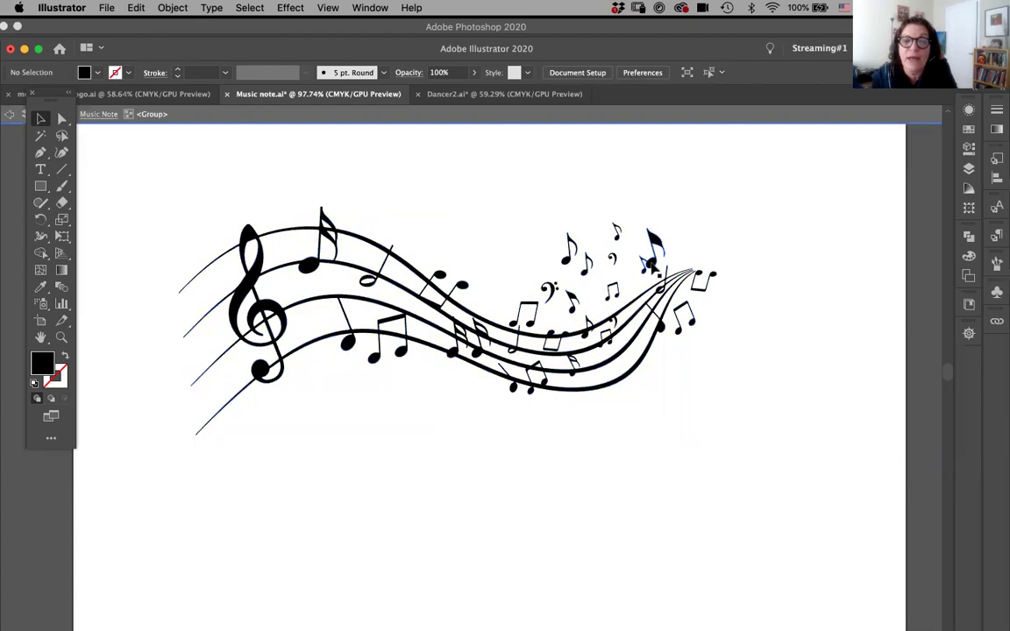
pyautogui.click(651, 264)
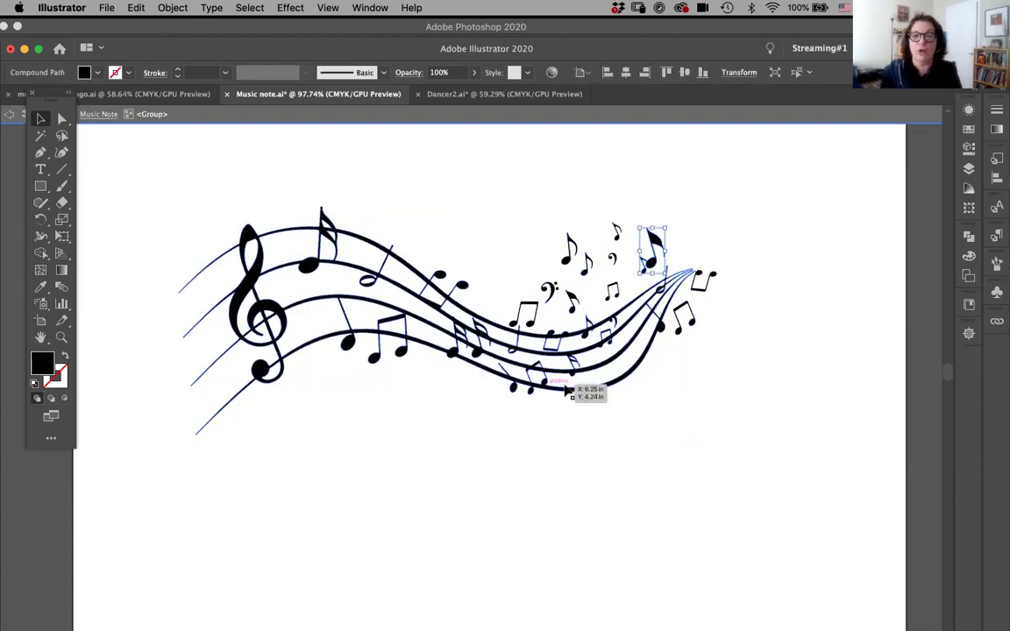
pyautogui.click(97, 73)
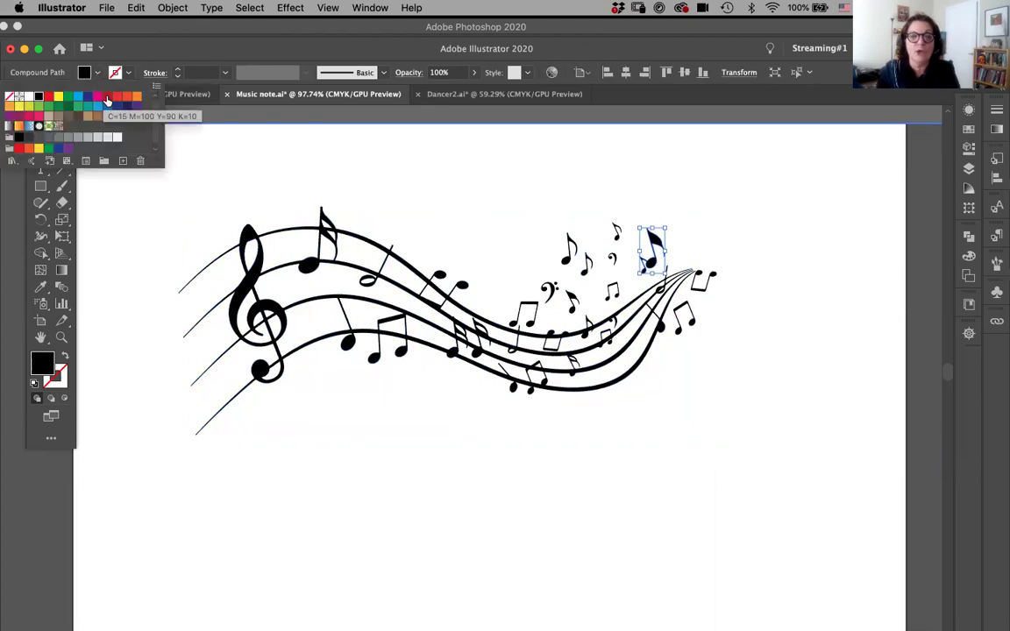
pyautogui.click(98, 95)
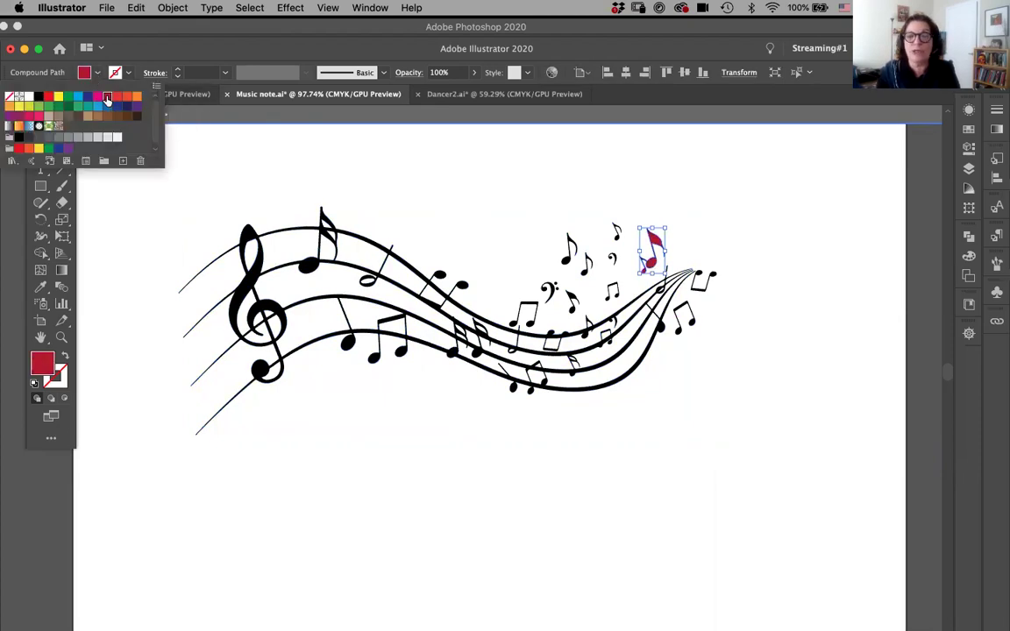
pyautogui.click(679, 471)
# Isolate the staff compound path with the treble clef, fill it with orange, and exit isolation mode
pyautogui.doubleClick(306, 266)
pyautogui.click(308, 268)
pyautogui.doubleClick(309, 268)
pyautogui.click(310, 269)
pyautogui.doubleClick(309, 270)
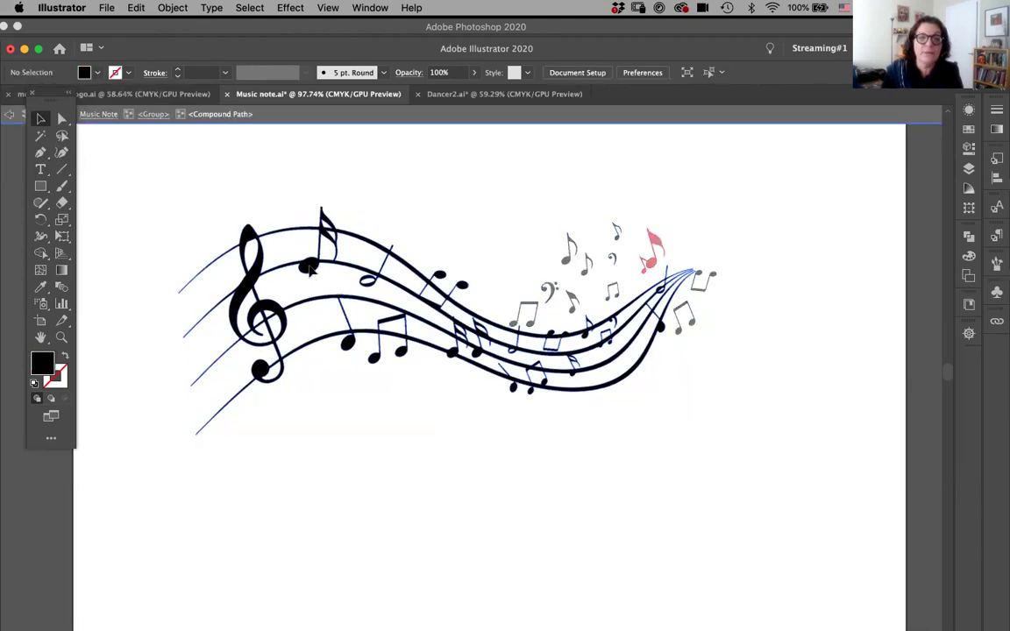
pyautogui.click(309, 269)
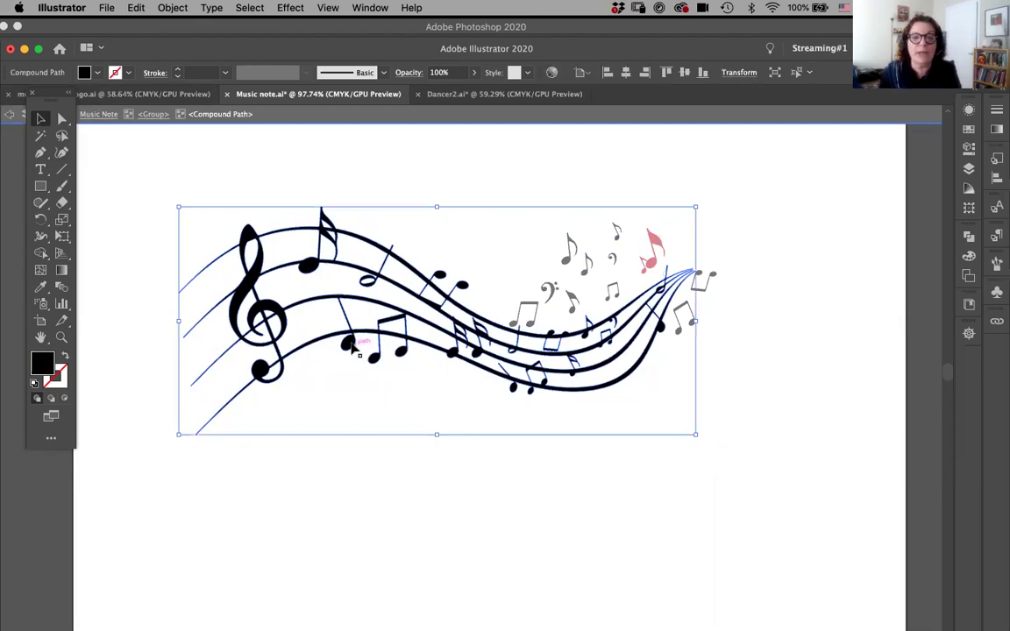
pyautogui.click(85, 71)
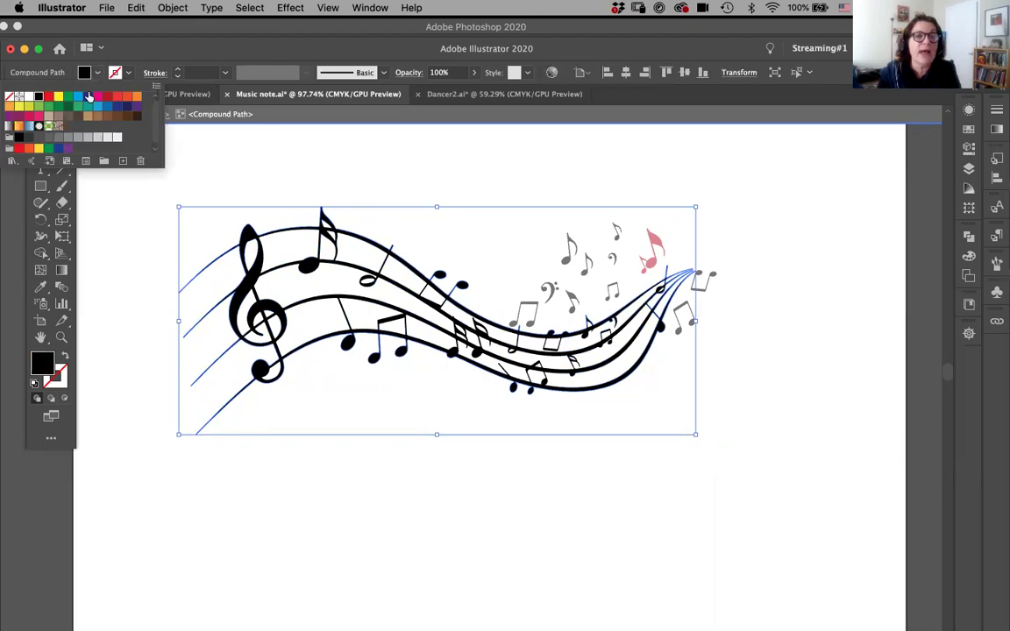
pyautogui.click(136, 96)
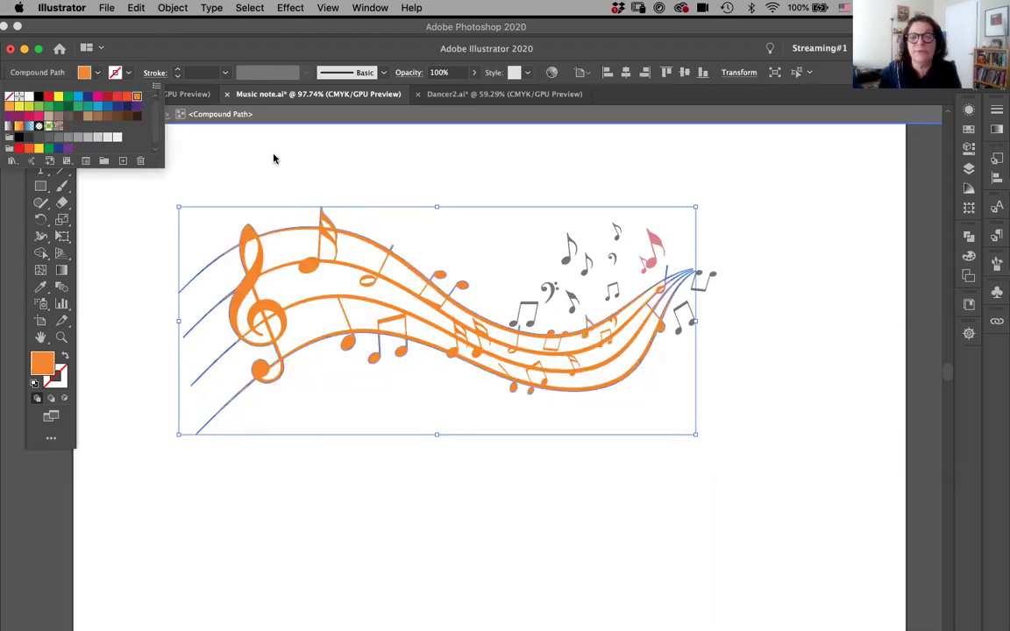
pyautogui.doubleClick(417, 485)
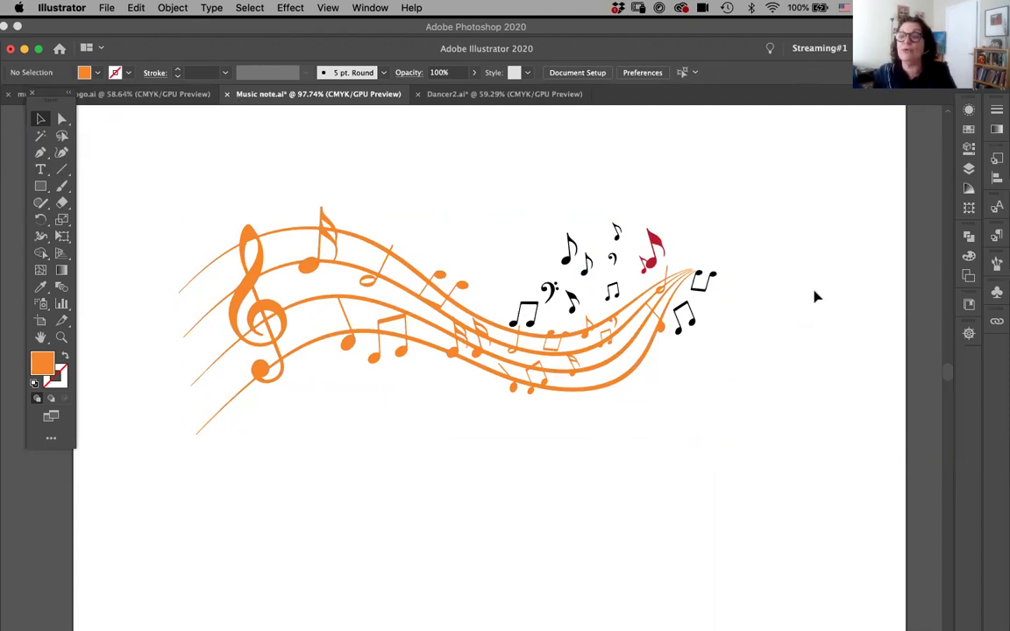
# Preview the recolored music artwork against the transparency grid using the document properties, and hide the grid again
pyautogui.click(969, 150)
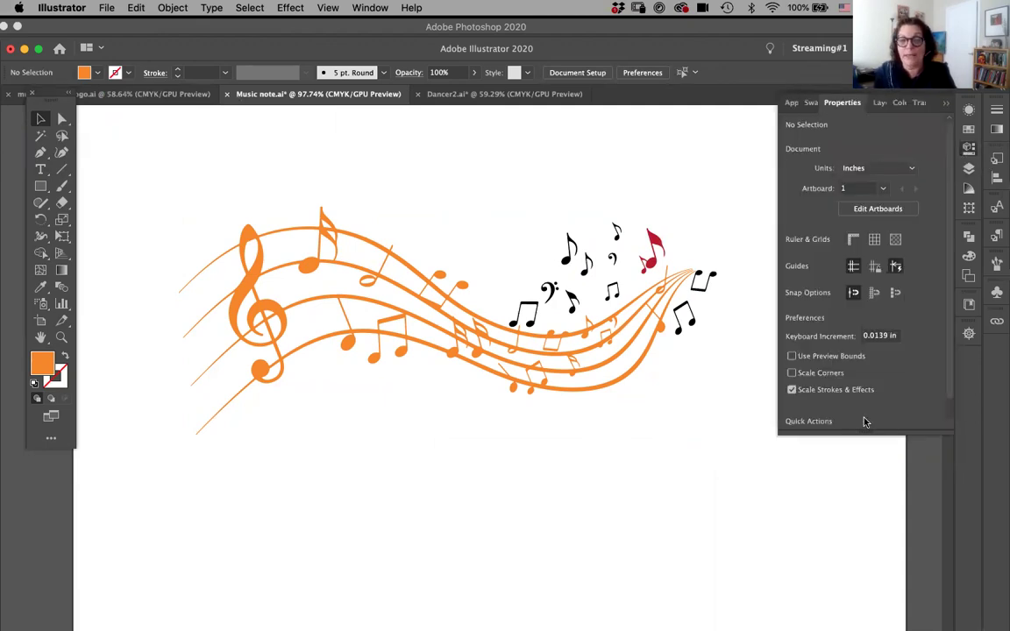
pyautogui.moveTo(867, 431); pyautogui.dragTo(878, 548)
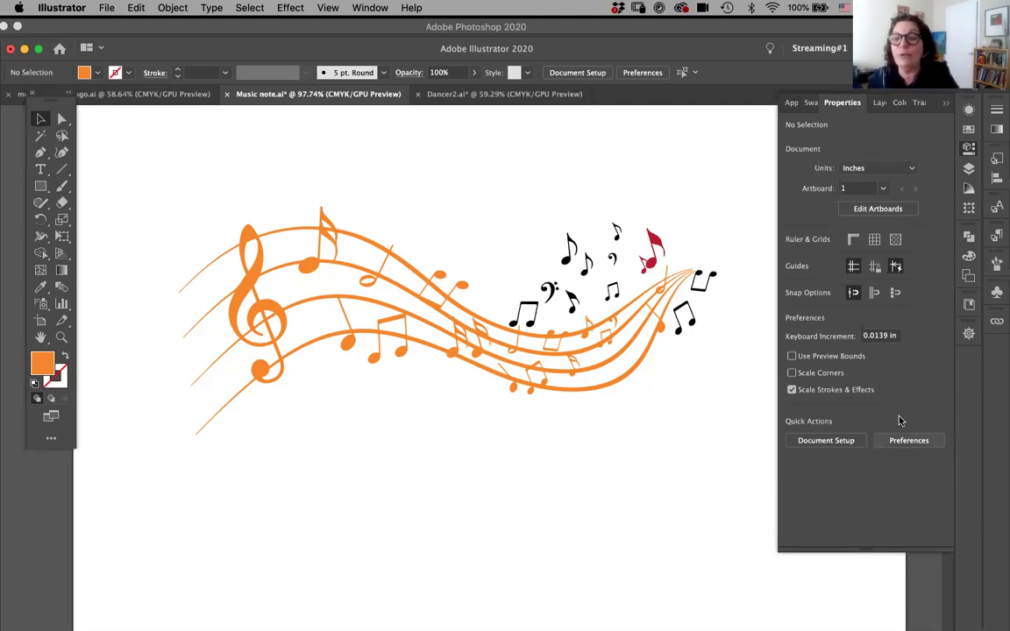
pyautogui.click(894, 241)
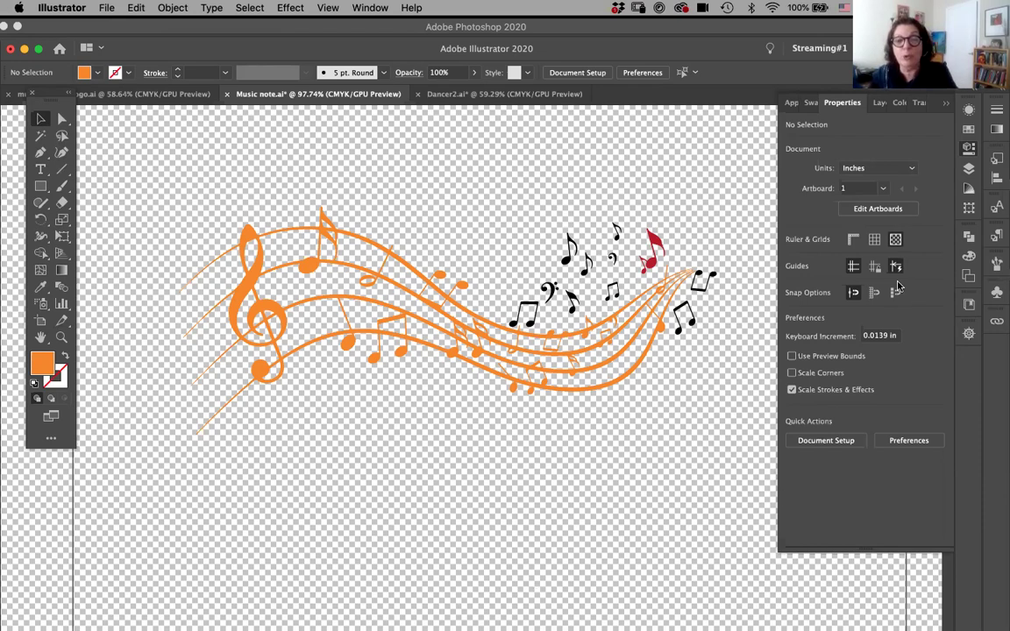
pyautogui.click(895, 239)
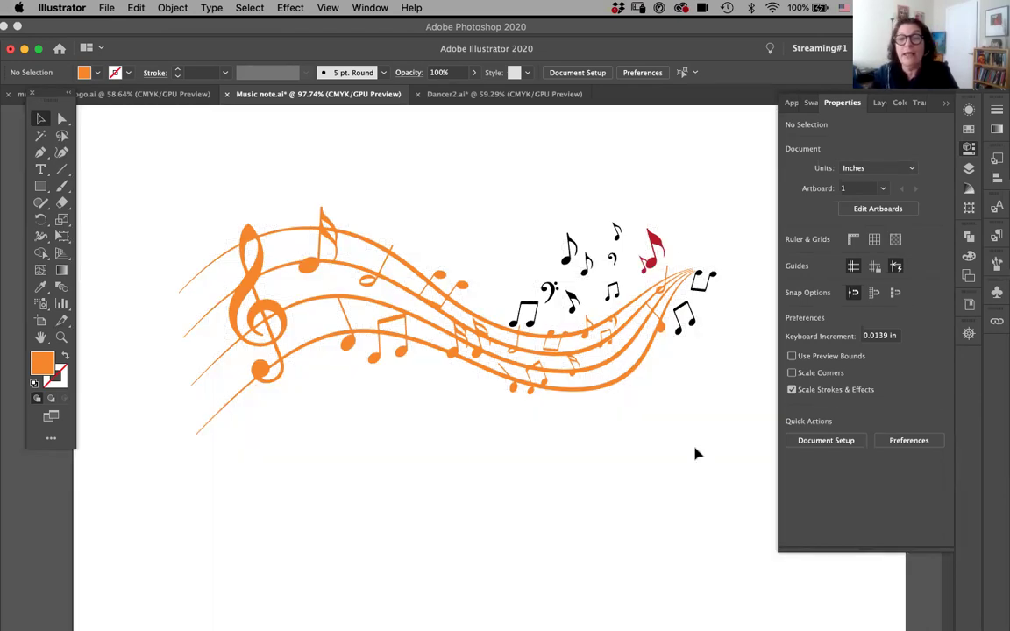
# Select the music staff group to review its object properties, and locate the Show Transparency Grid command without applying it
pyautogui.click(457, 302)
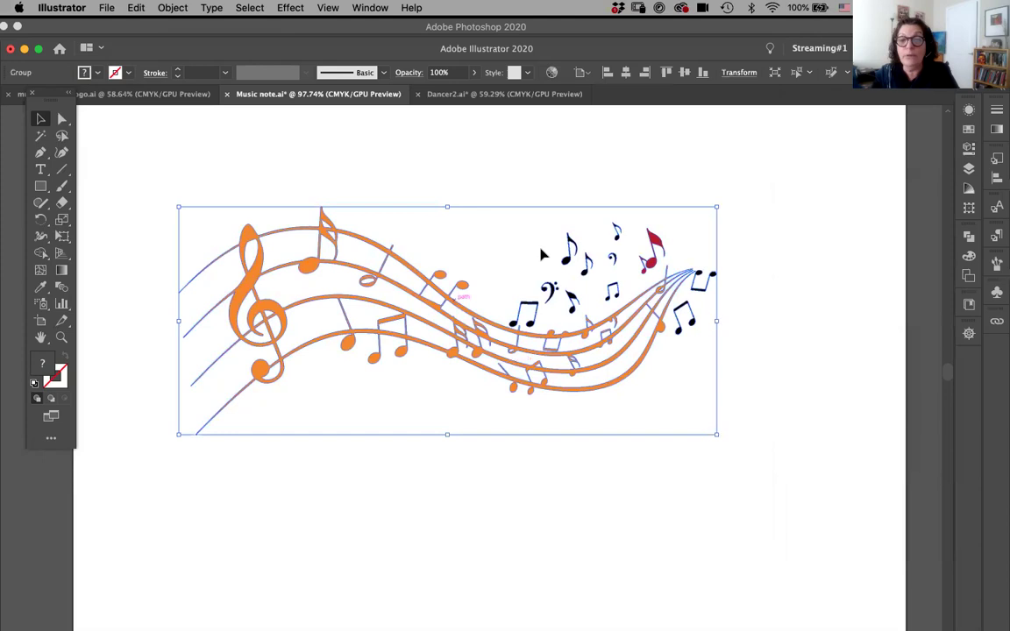
pyautogui.click(967, 149)
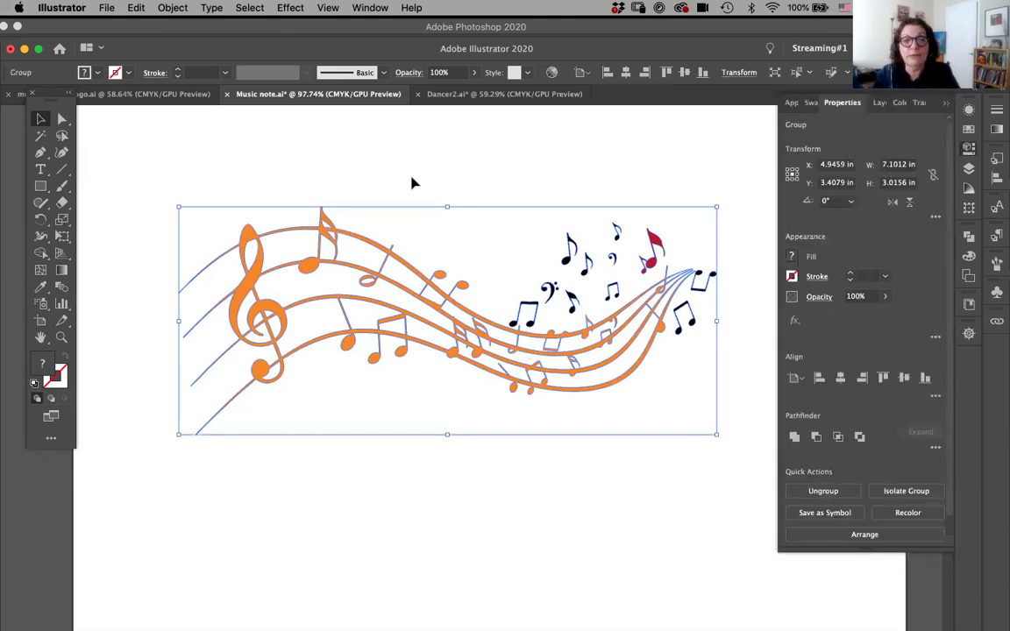
pyautogui.click(330, 8)
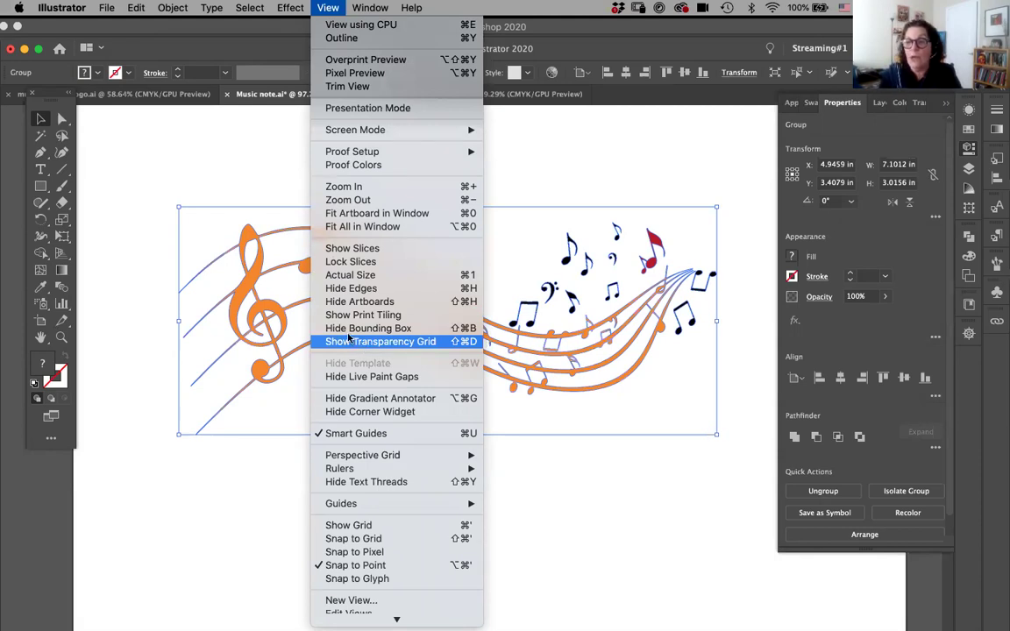
pyautogui.click(183, 174)
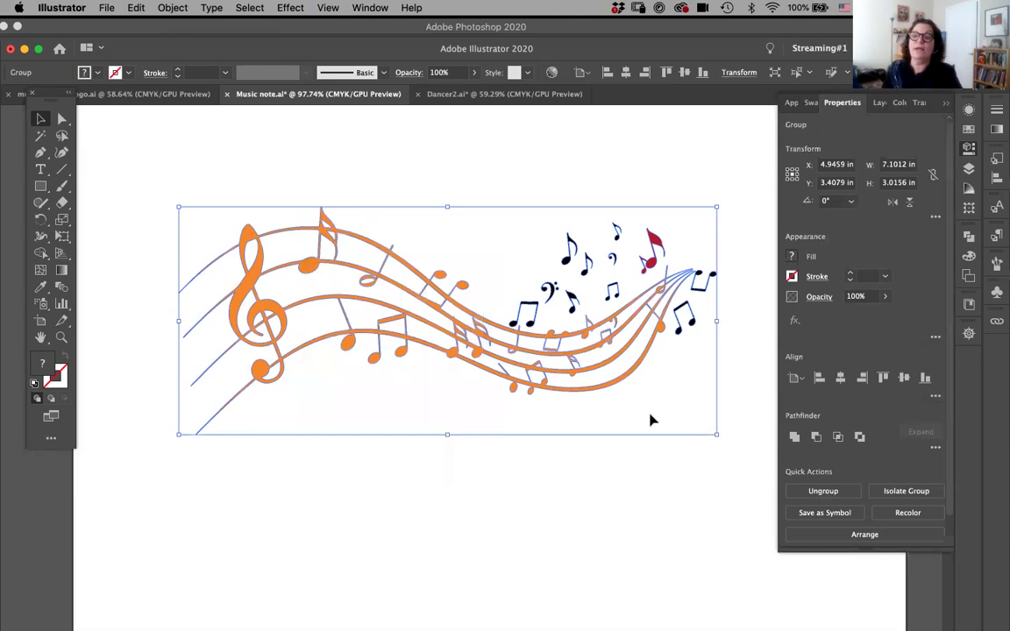
# Switch to the Art & Music logo document, deselect the ampersand, and review the document's color swatches in an enlarged Swatches panel
pyautogui.click(153, 93)
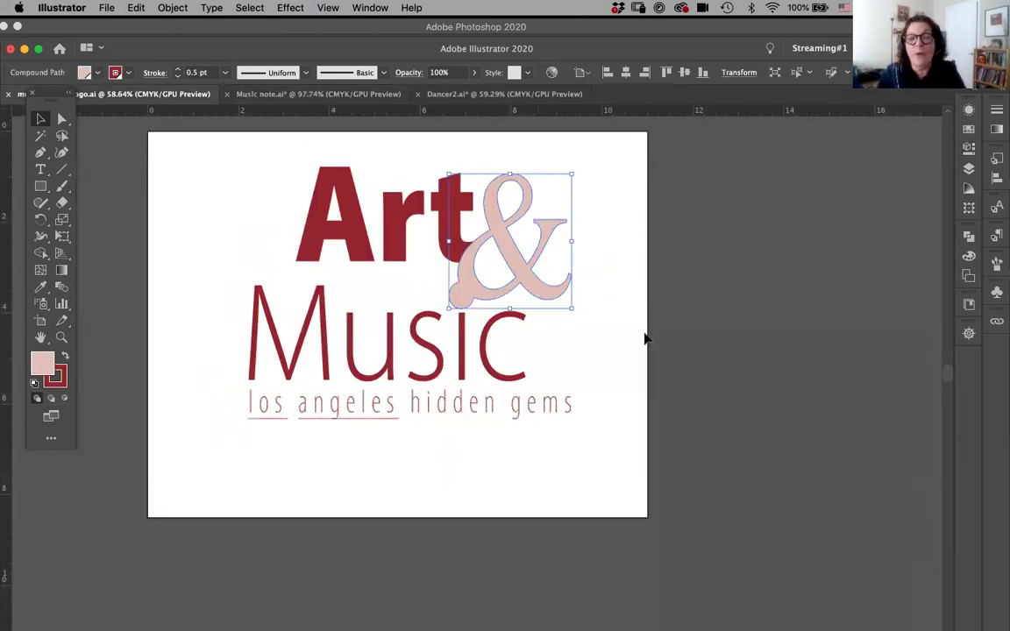
pyautogui.click(666, 316)
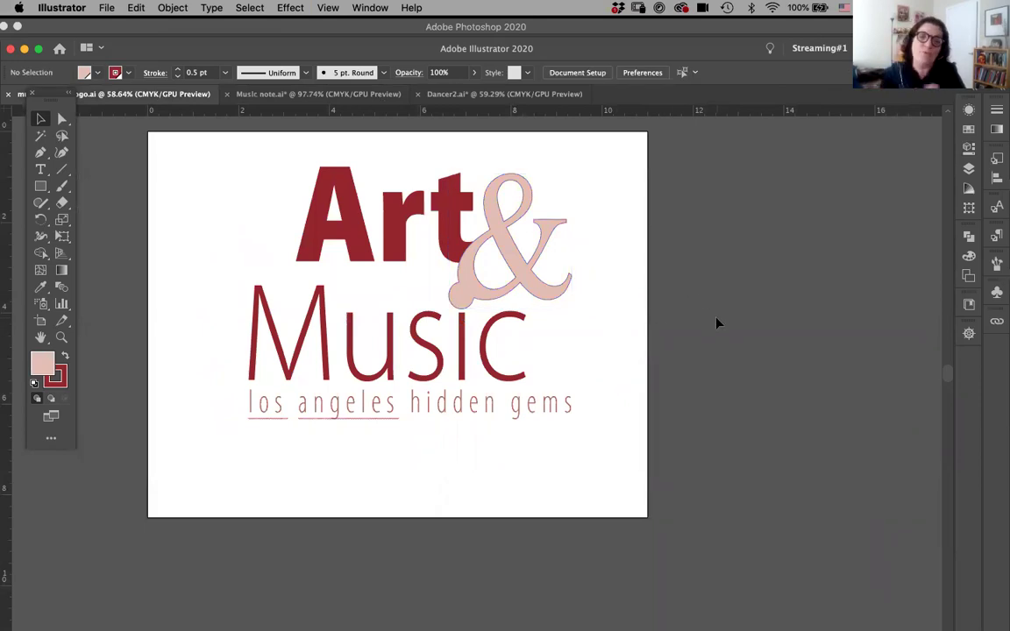
pyautogui.click(969, 147)
pyautogui.moveTo(884, 244); pyautogui.dragTo(876, 572)
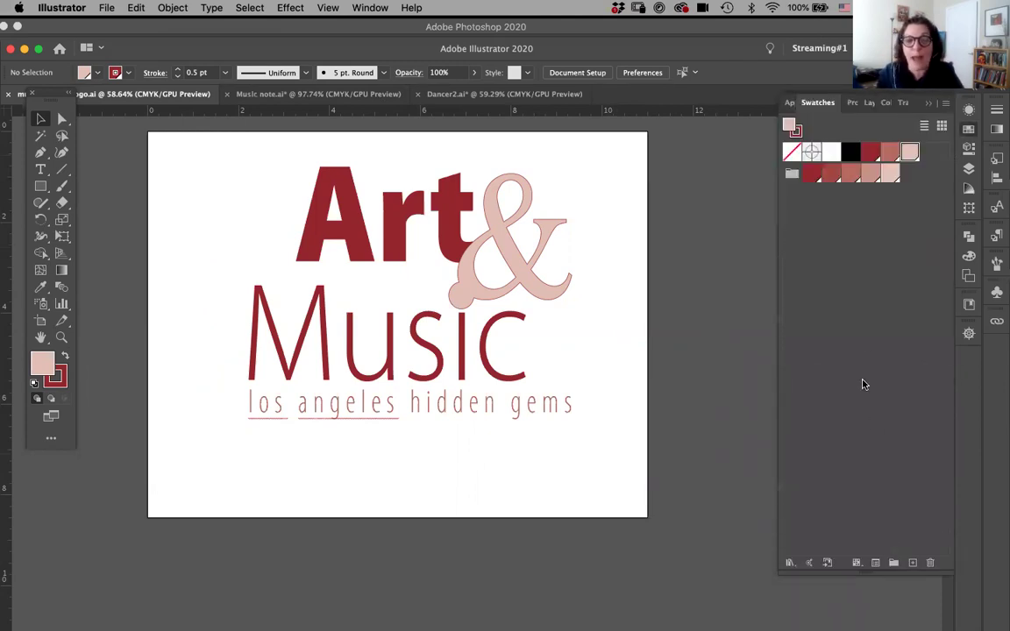
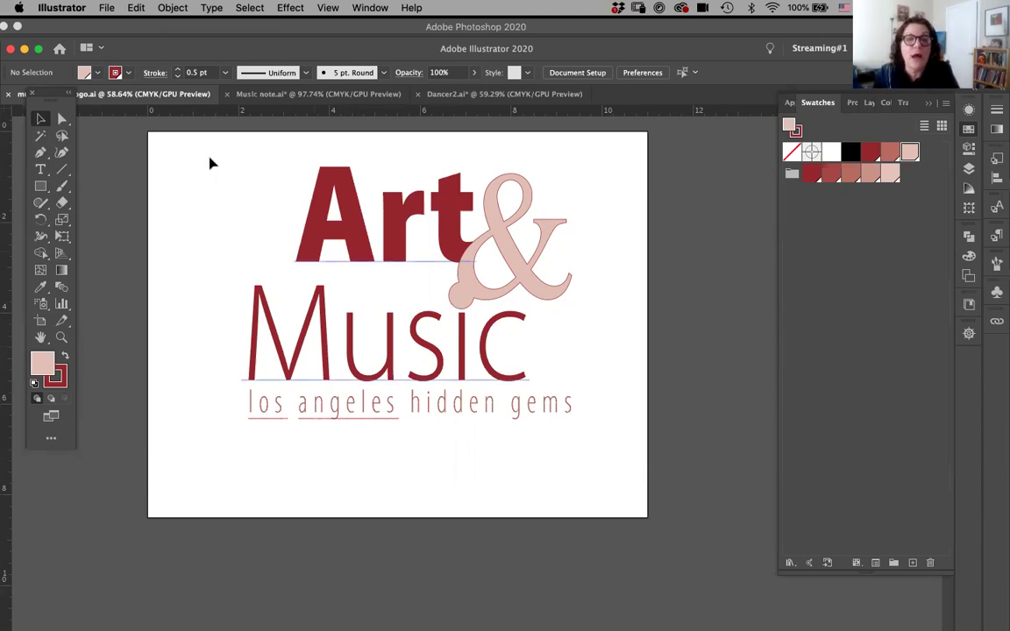
# Select and copy the complete Art & Music logo with its tagline, hiding its bounding box and showing it again
pyautogui.click(493, 372)
pyautogui.moveTo(211, 157); pyautogui.dragTo(599, 456)
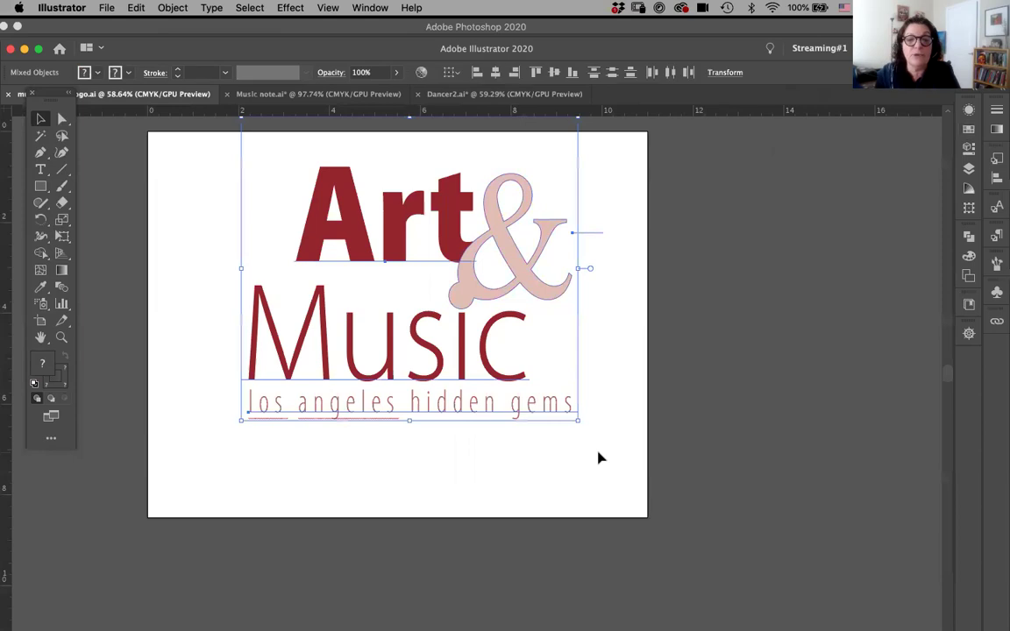
pyautogui.press('super+shift+b')
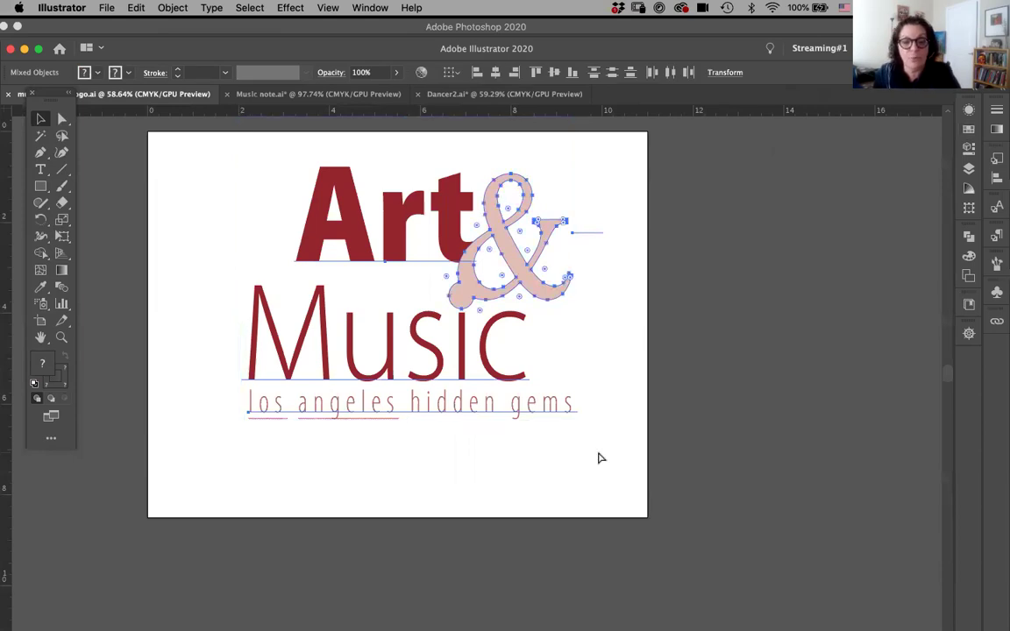
pyautogui.press('super+shift+b')
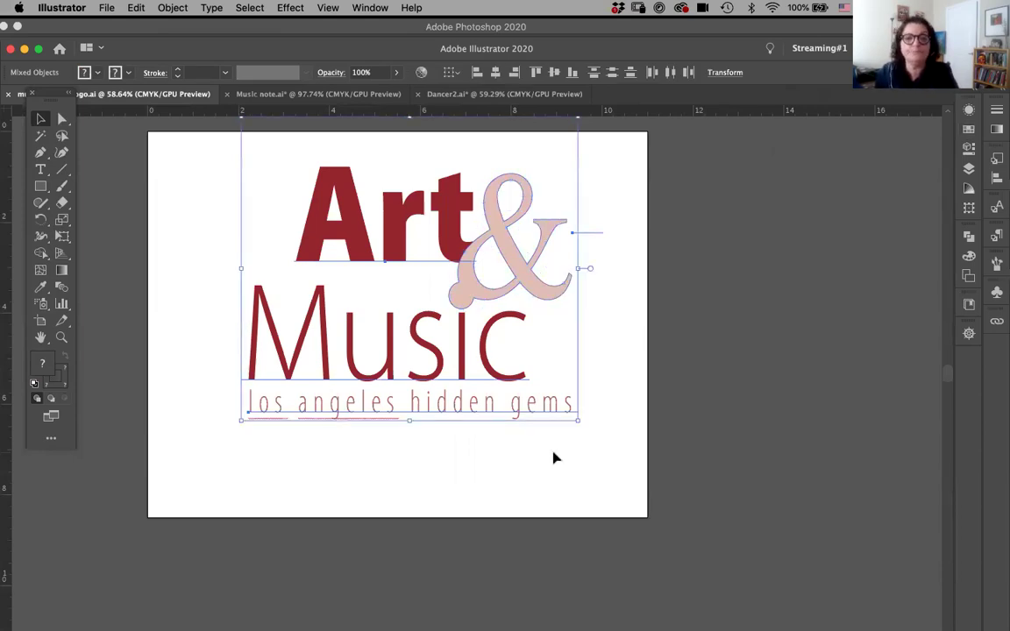
pyautogui.click(388, 492)
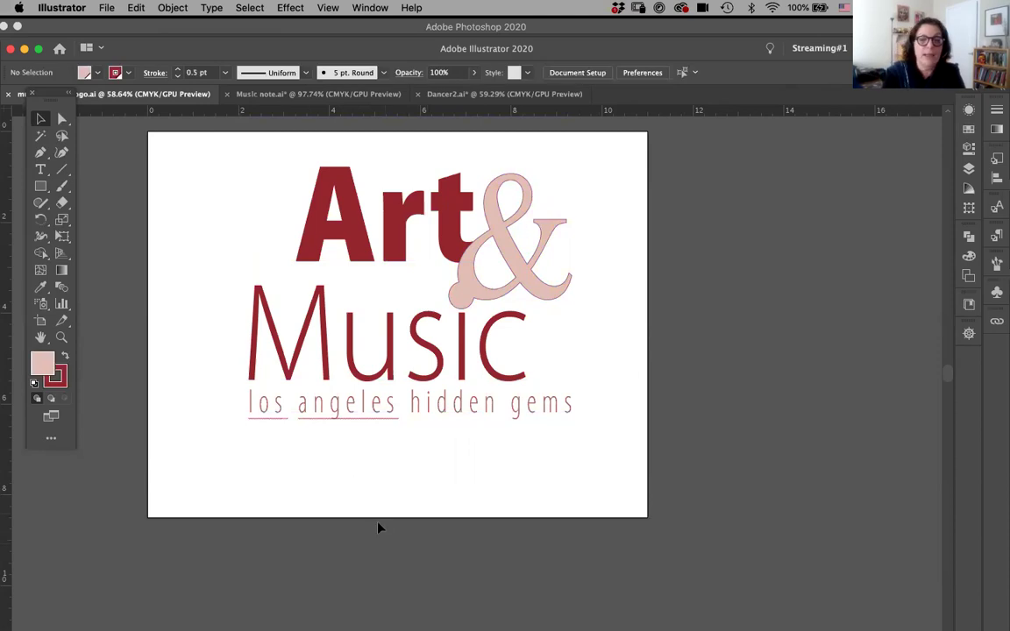
# Add a second 11 x 8.5 in landscape Letter artboard beside the logo artboard and exit artboard editing
pyautogui.moveTo(347, 493); pyautogui.dragTo(281, 509)
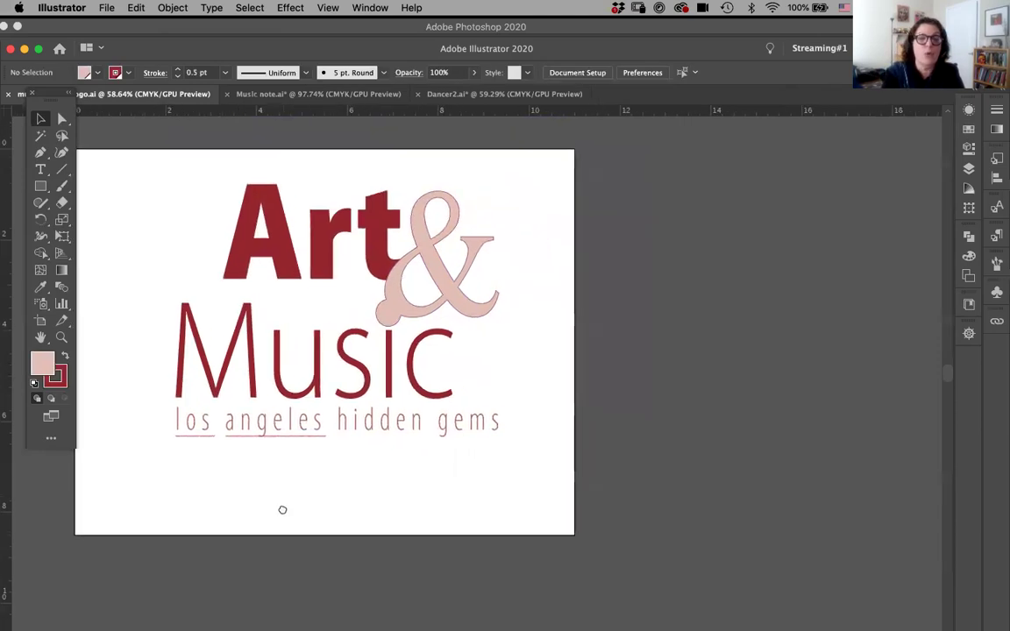
pyautogui.click(40, 321)
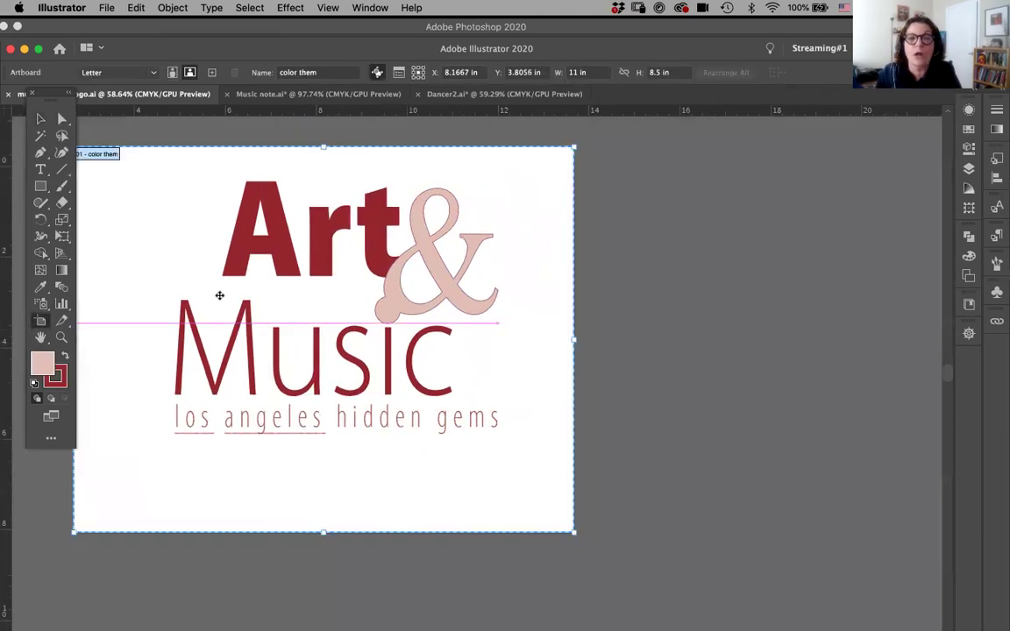
pyautogui.click(211, 74)
pyautogui.moveTo(406, 338); pyautogui.dragTo(539, 343)
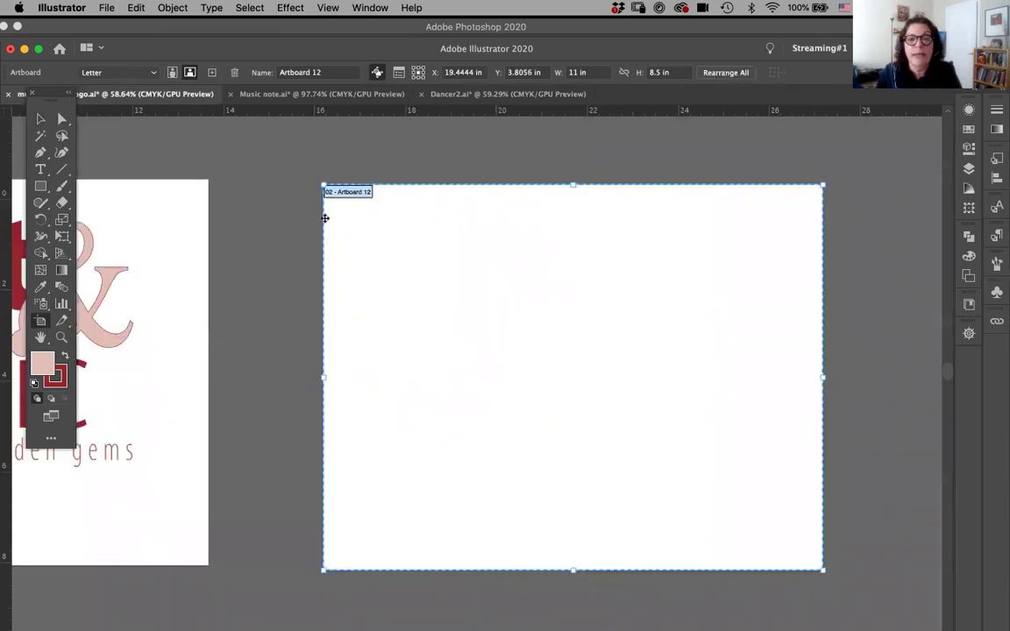
pyautogui.press('Escape')
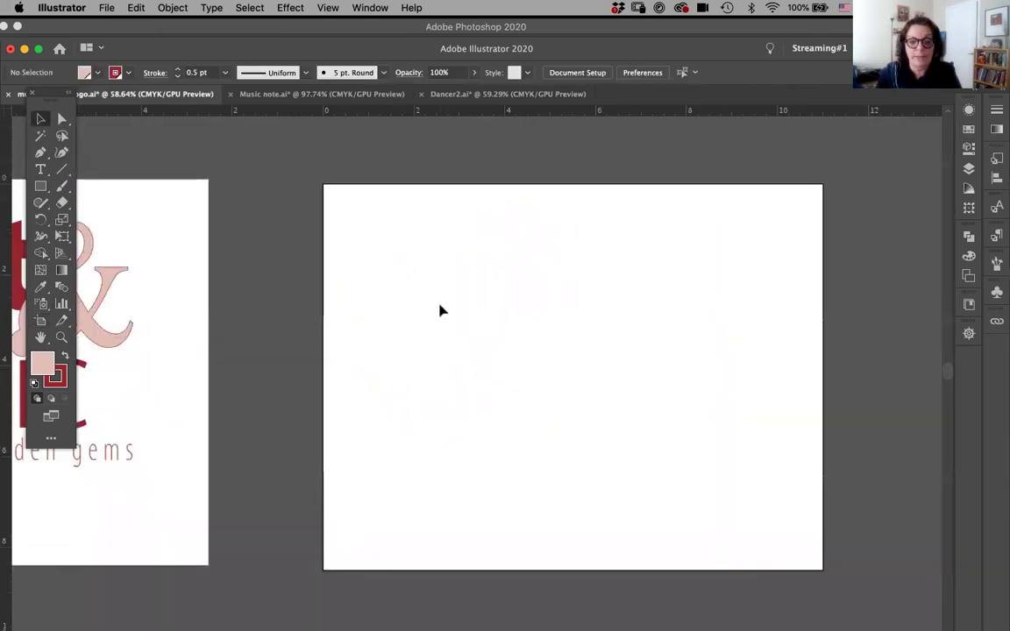
# Paste the logo on the new artboard, scale it to about 2.3 in wide, and duplicate it into two rows of three
pyautogui.press('super+v')
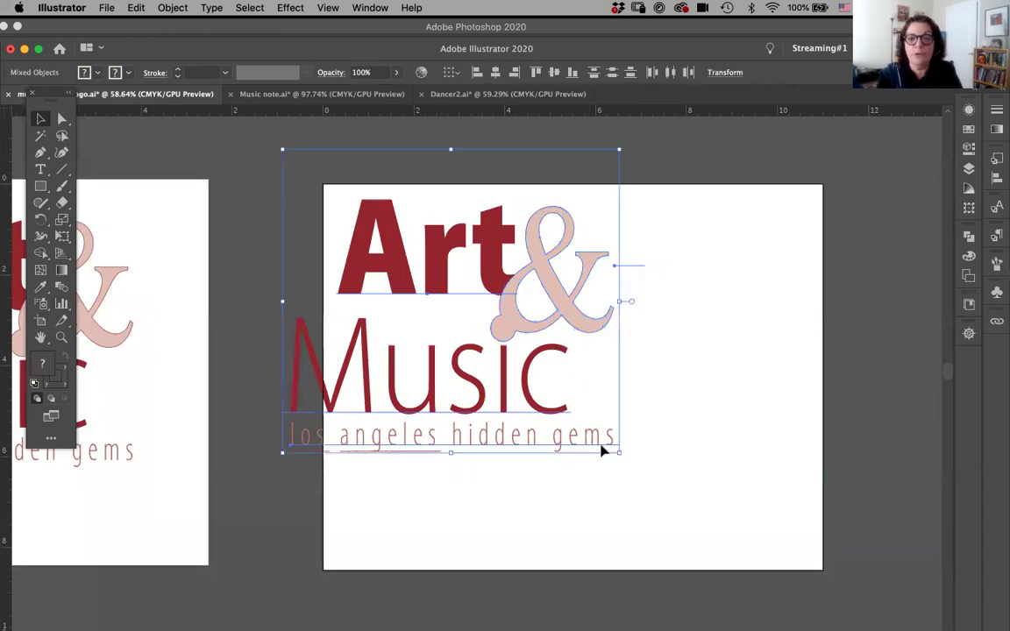
pyautogui.moveTo(617, 454); pyautogui.dragTo(404, 242)
pyautogui.moveTo(362, 210); pyautogui.dragTo(730, 355)
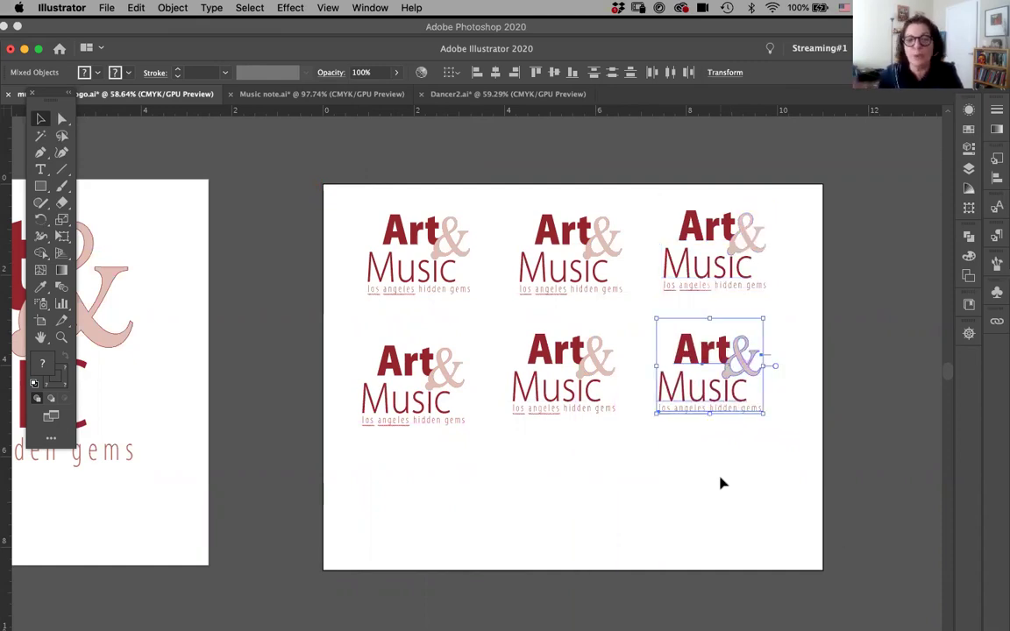
pyautogui.click(657, 500)
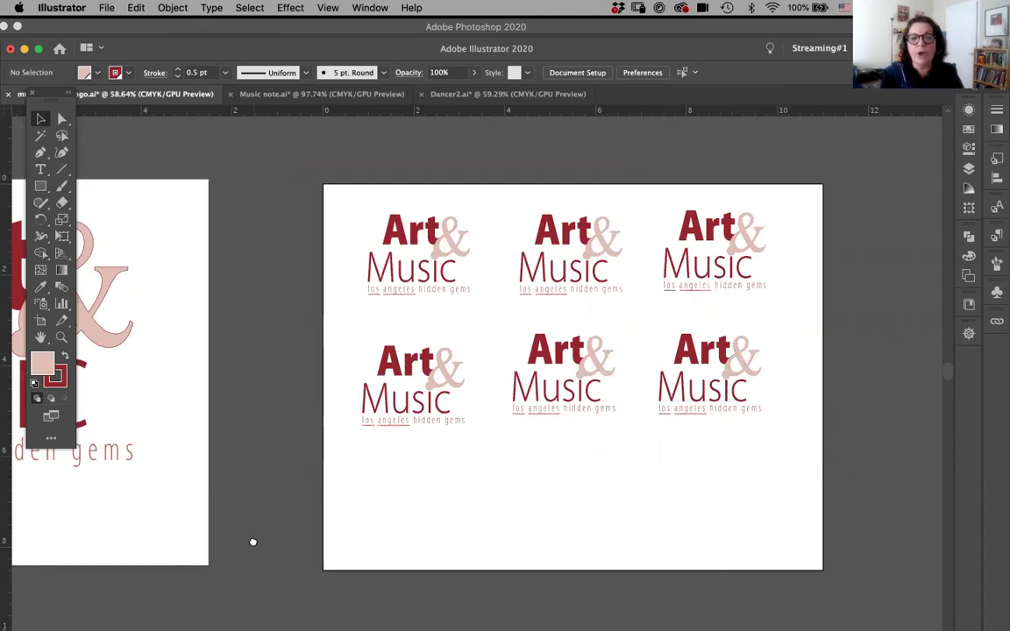
# Try recoloring both artboards' logos by previewing the dark red global swatch as C=64 M=29 Y=30 K=15, and cancel the change
pyautogui.hscroll(-2, 448, 529)
pyautogui.hscroll(-6, 449, 530)
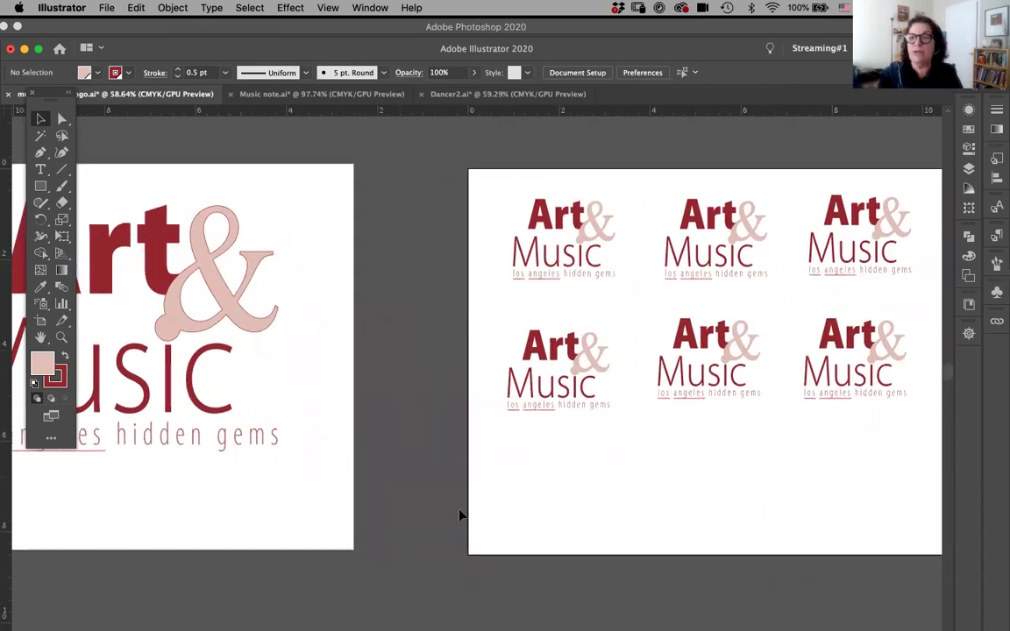
pyautogui.click(968, 130)
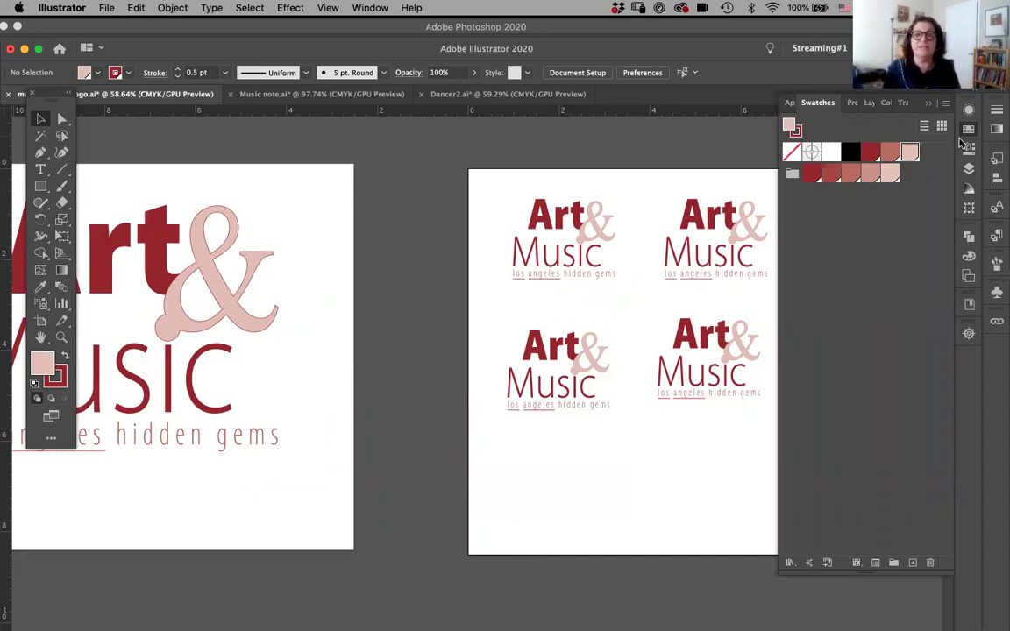
pyautogui.click(840, 277)
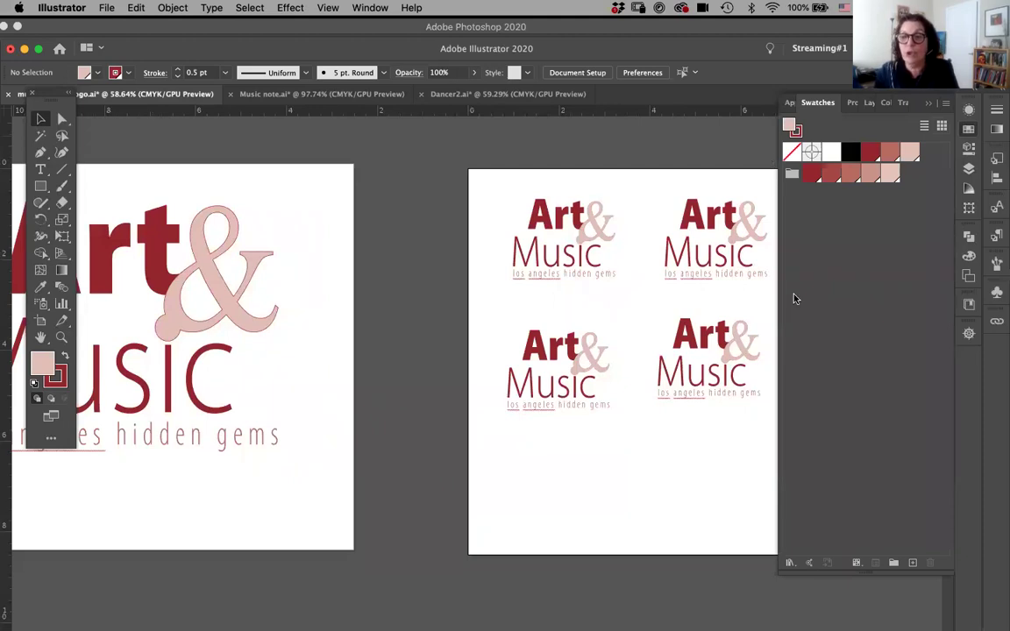
pyautogui.doubleClick(868, 153)
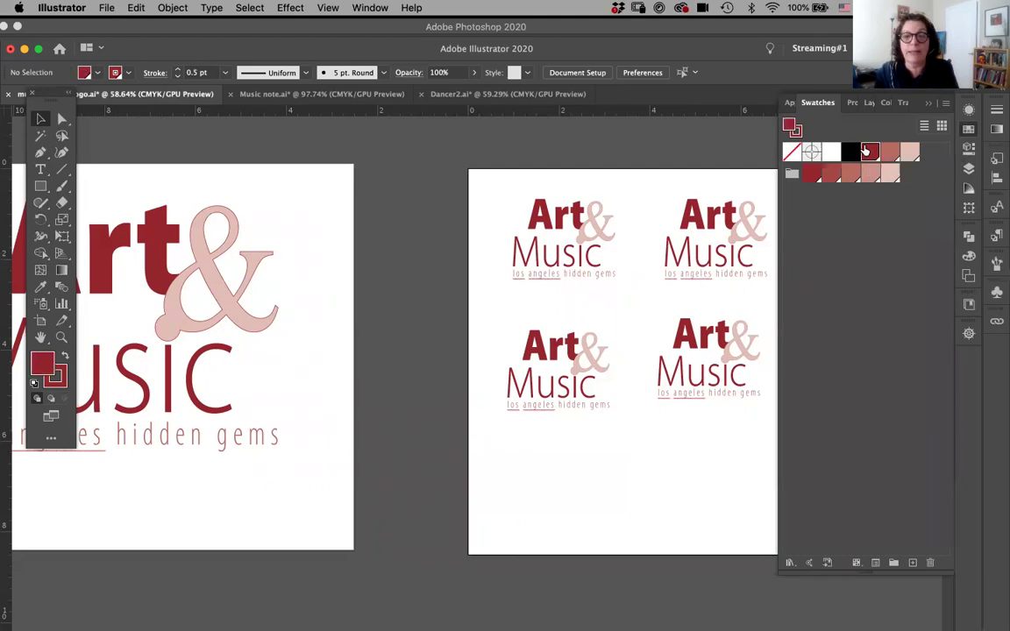
pyautogui.moveTo(620, 72); pyautogui.dragTo(294, 76)
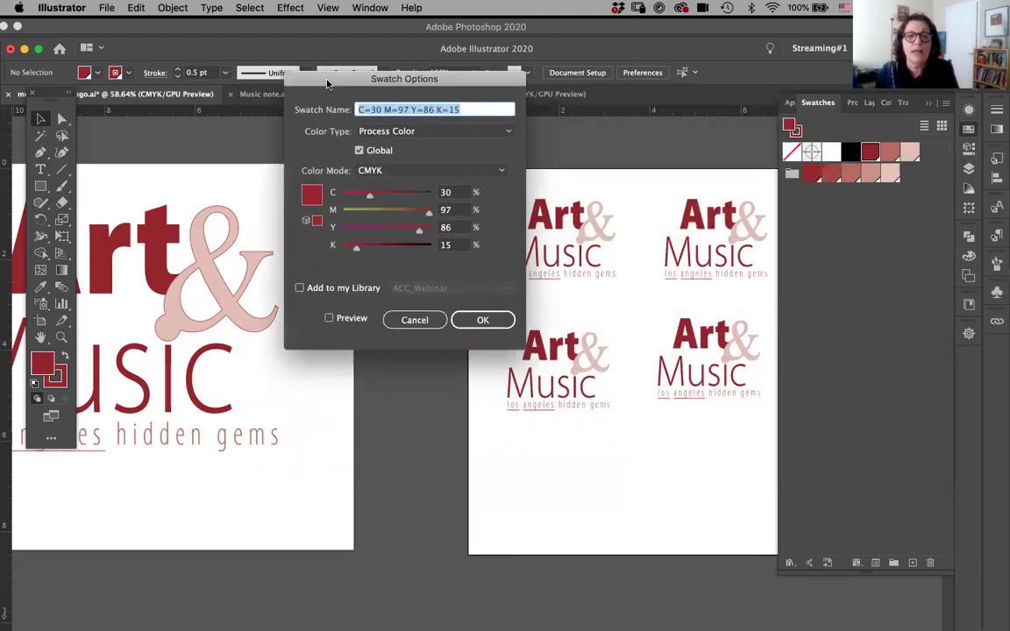
pyautogui.click(329, 317)
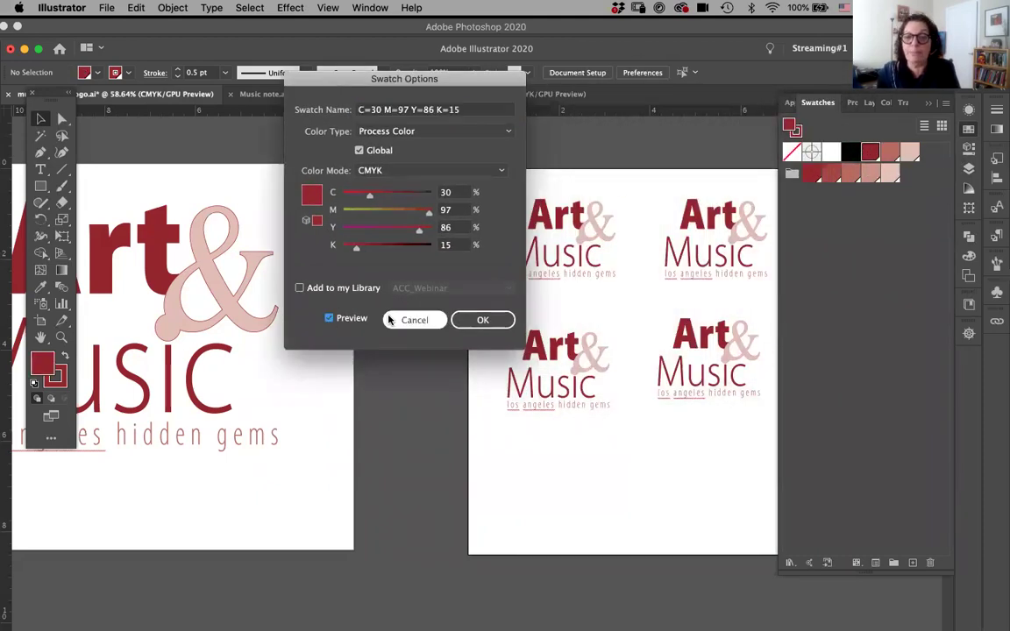
pyautogui.moveTo(370, 196)
pyautogui.mouseDown()
pyautogui.moveTo(401, 197)
pyautogui.moveTo(369, 215)
pyautogui.mouseUp()
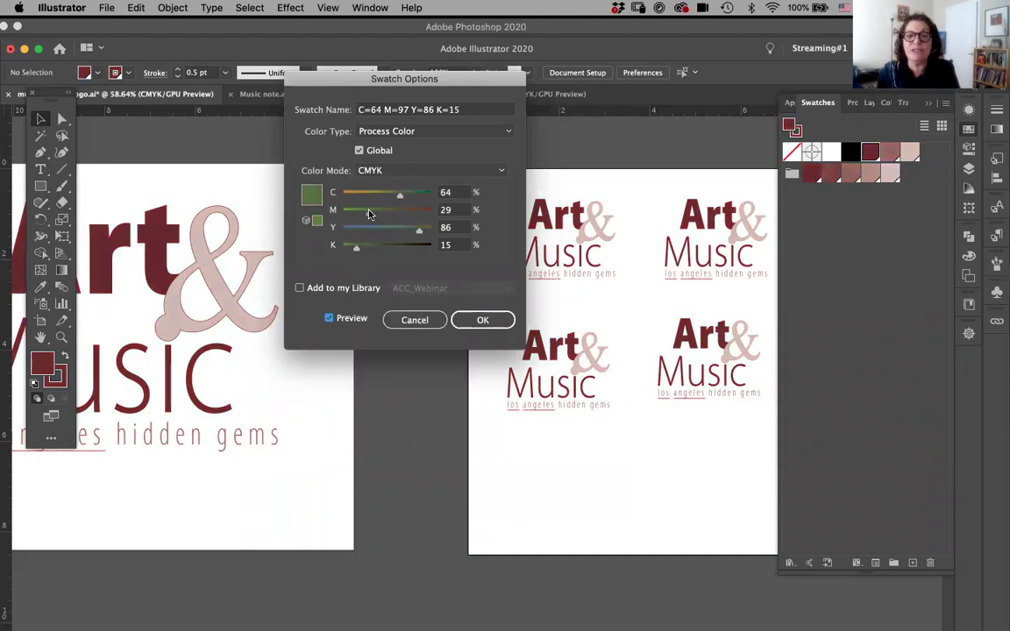
pyautogui.click(370, 230)
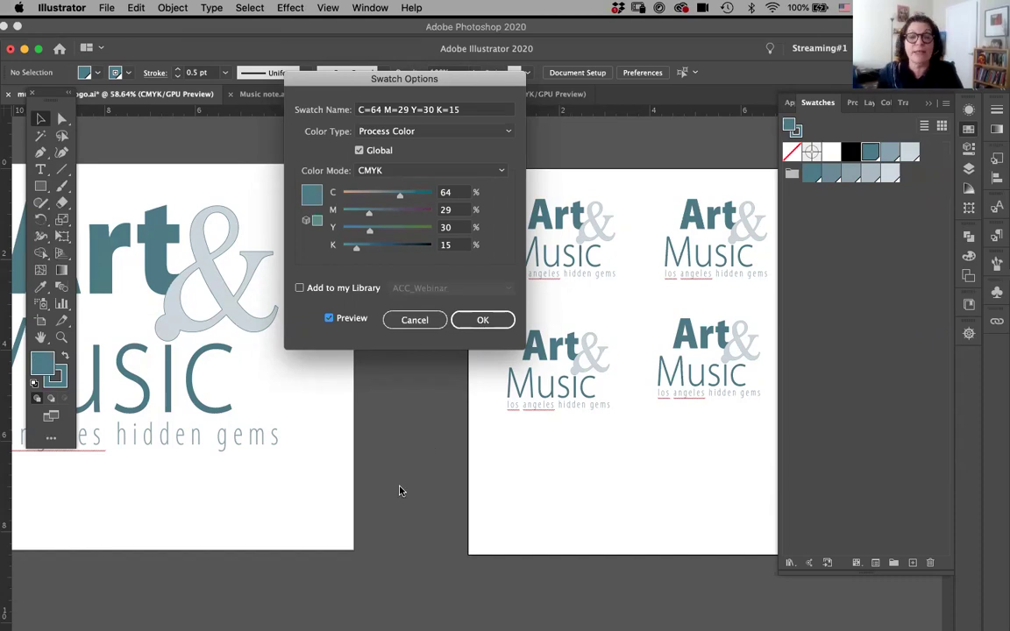
pyautogui.click(411, 321)
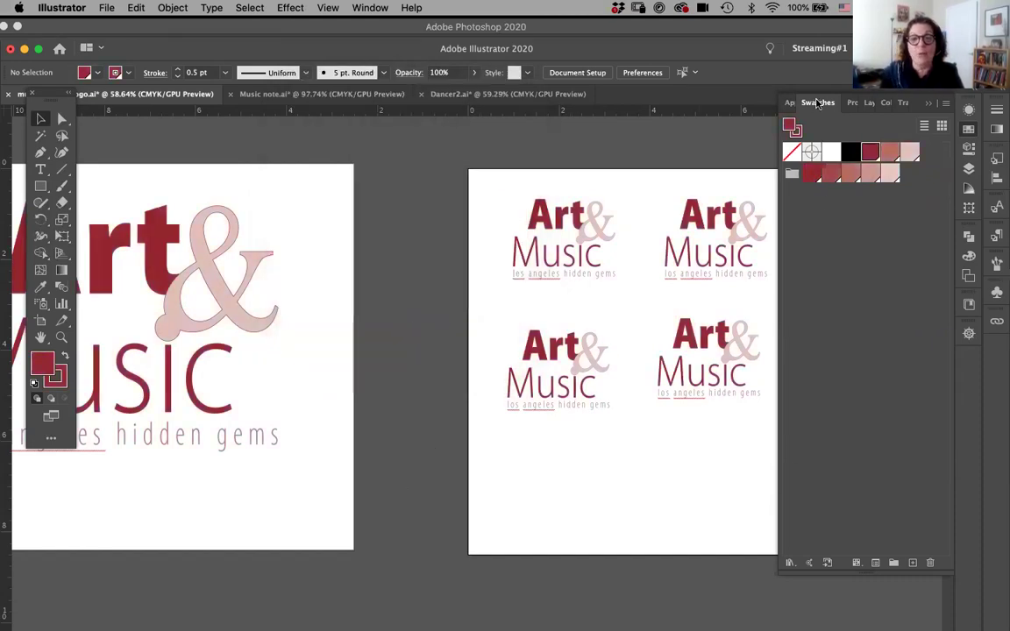
pyautogui.click(737, 96)
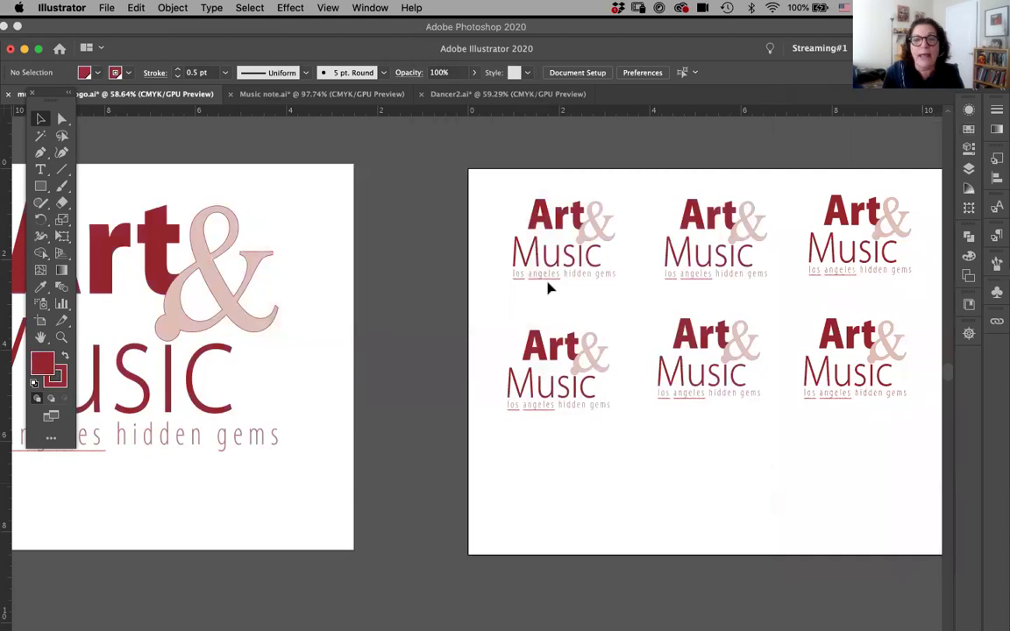
# Switch to the Dancer2 document, check its swatches, enlarge the dancer group by about a third, and recenter it on the page
pyautogui.click(462, 94)
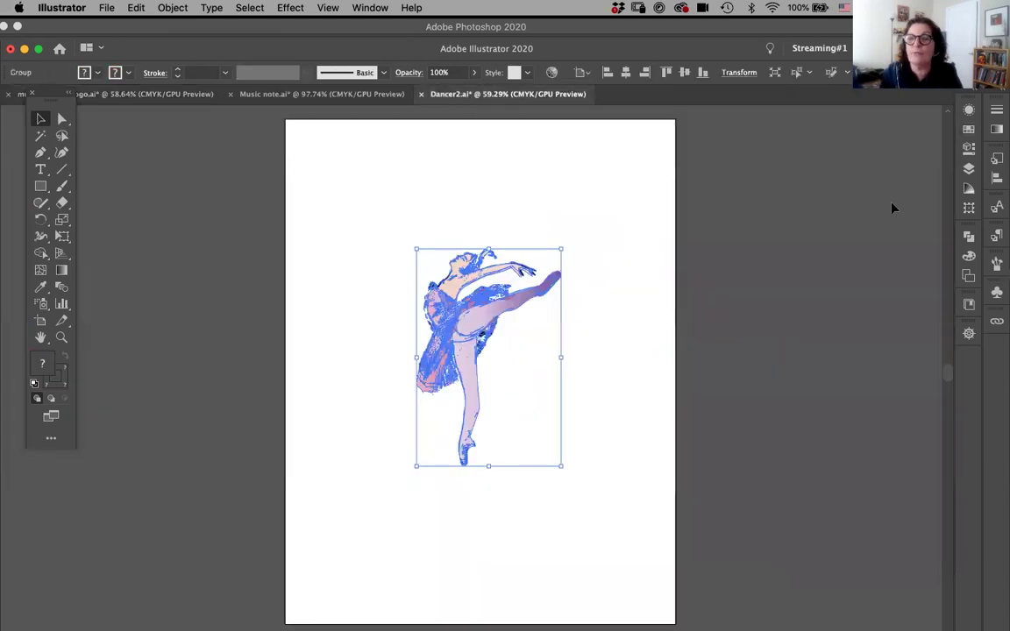
pyautogui.click(968, 129)
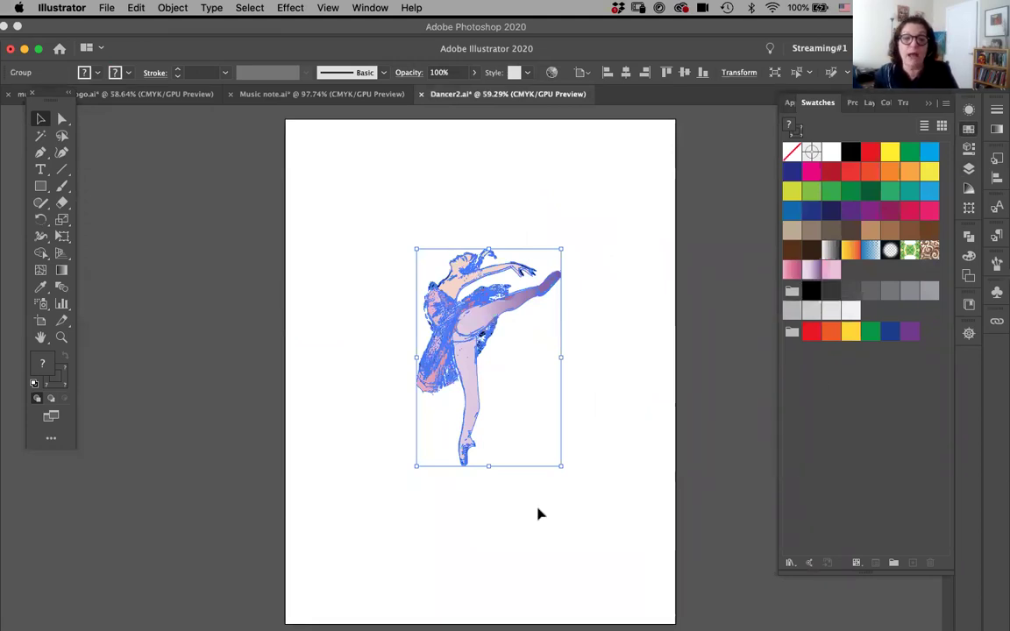
pyautogui.moveTo(560, 465); pyautogui.dragTo(608, 536)
pyautogui.moveTo(448, 382); pyautogui.dragTo(421, 340)
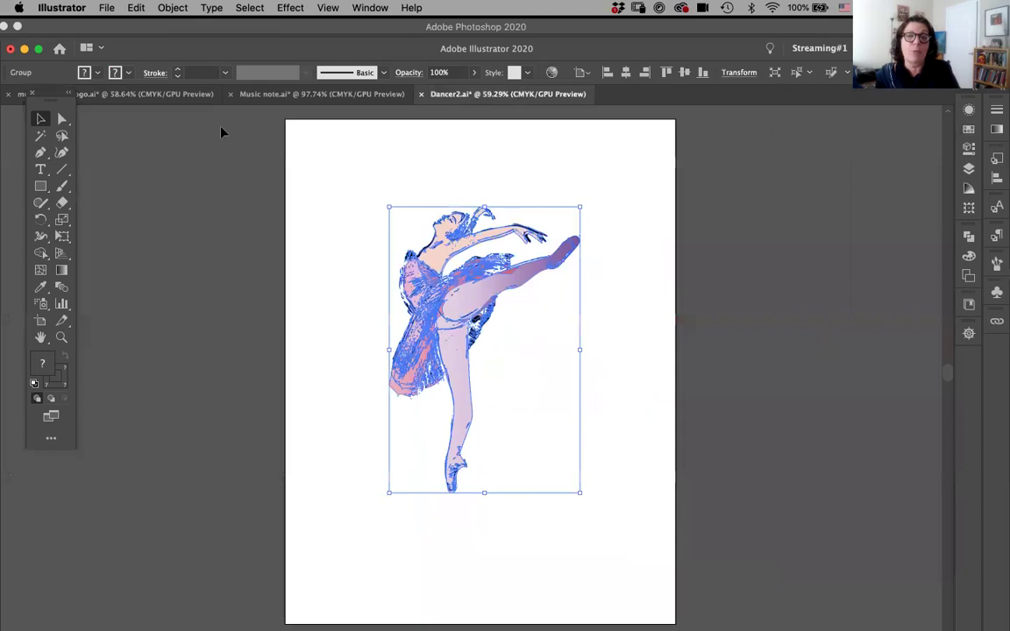
# Return to the Art & Music logo document and select the word "Art" in the large logo with the Type tool
pyautogui.click(185, 94)
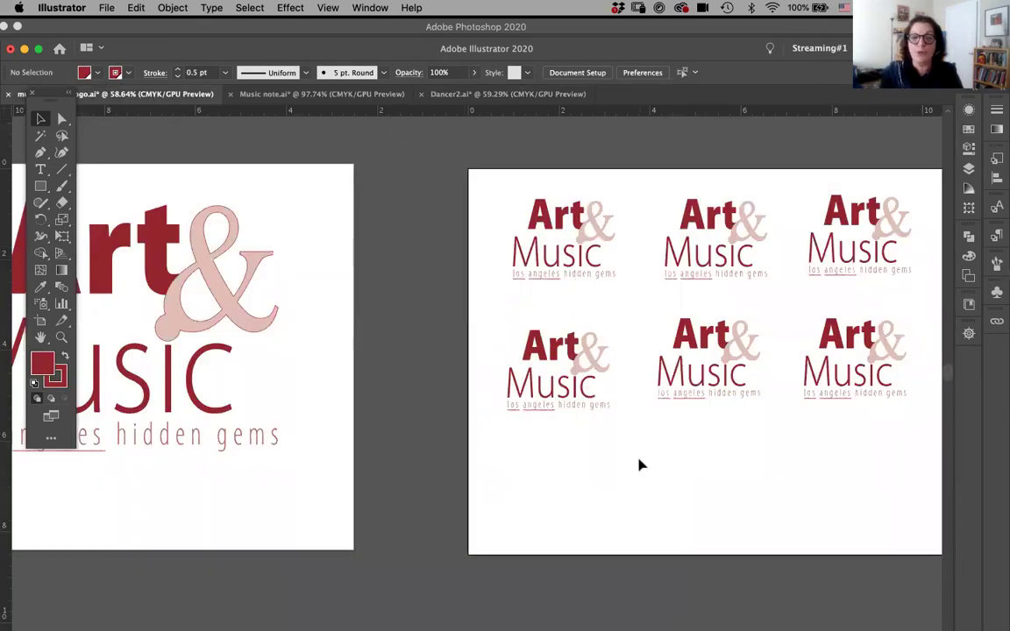
pyautogui.moveTo(478, 489); pyautogui.dragTo(650, 498)
pyautogui.press('t')
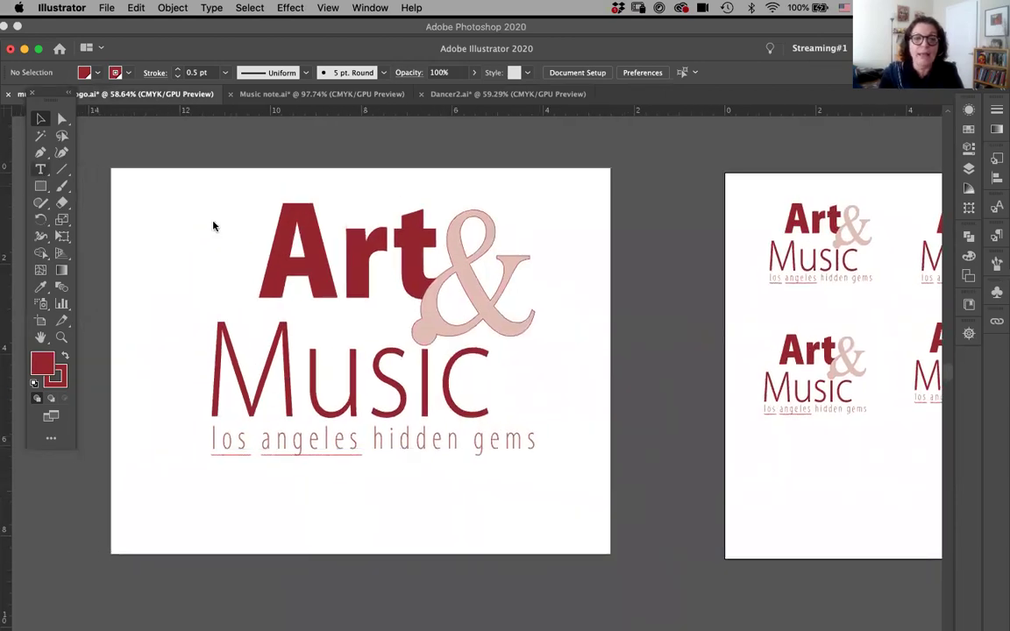
pyautogui.moveTo(256, 247); pyautogui.dragTo(440, 272)
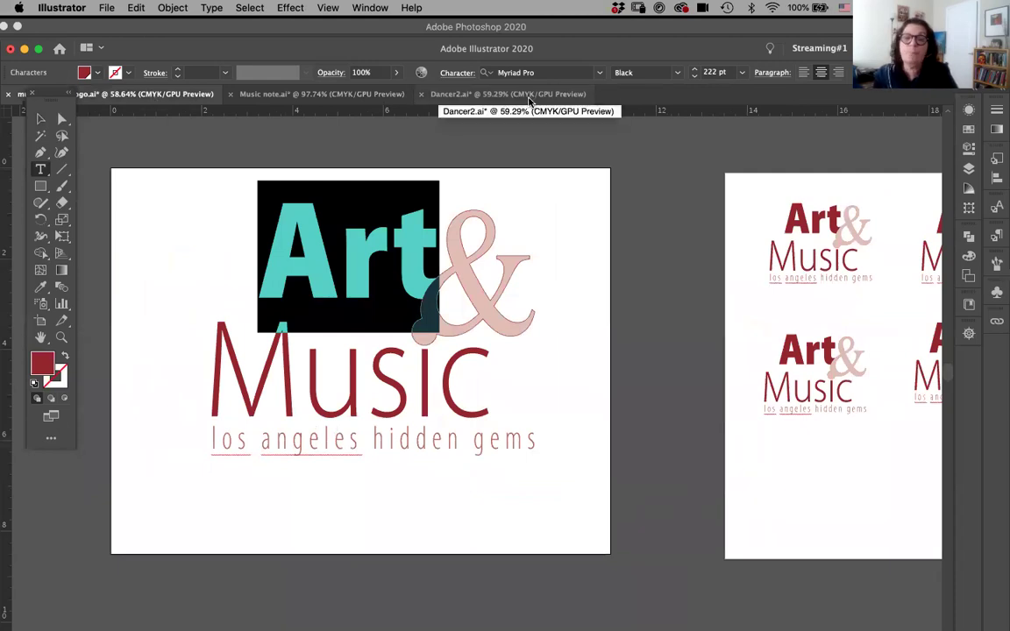
# Preview the available Myriad Pro styles on the selected word "Art", keeping the Black style
pyautogui.click(677, 78)
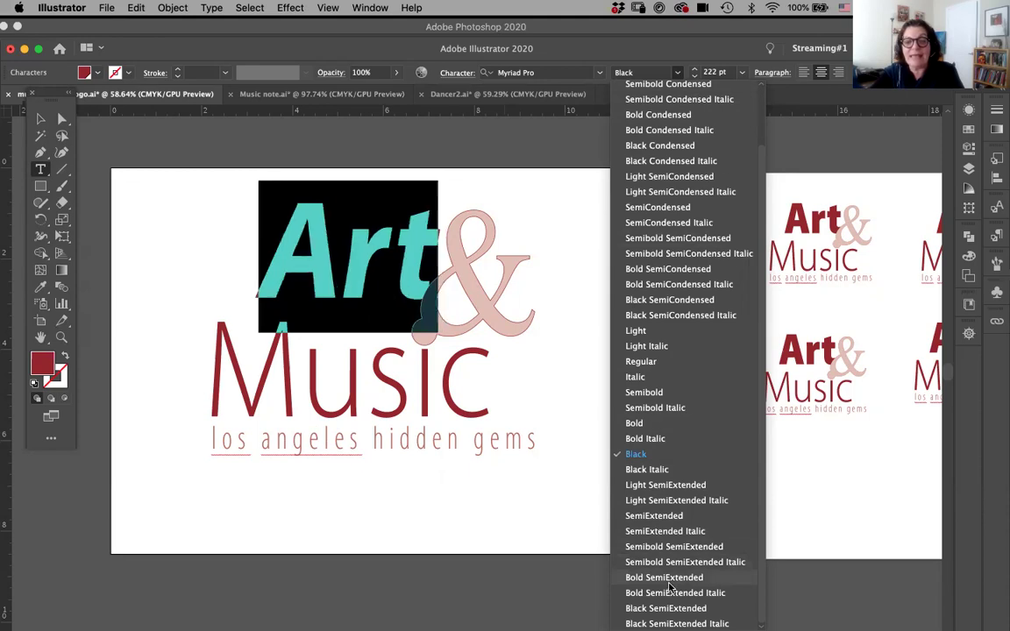
pyautogui.click(637, 455)
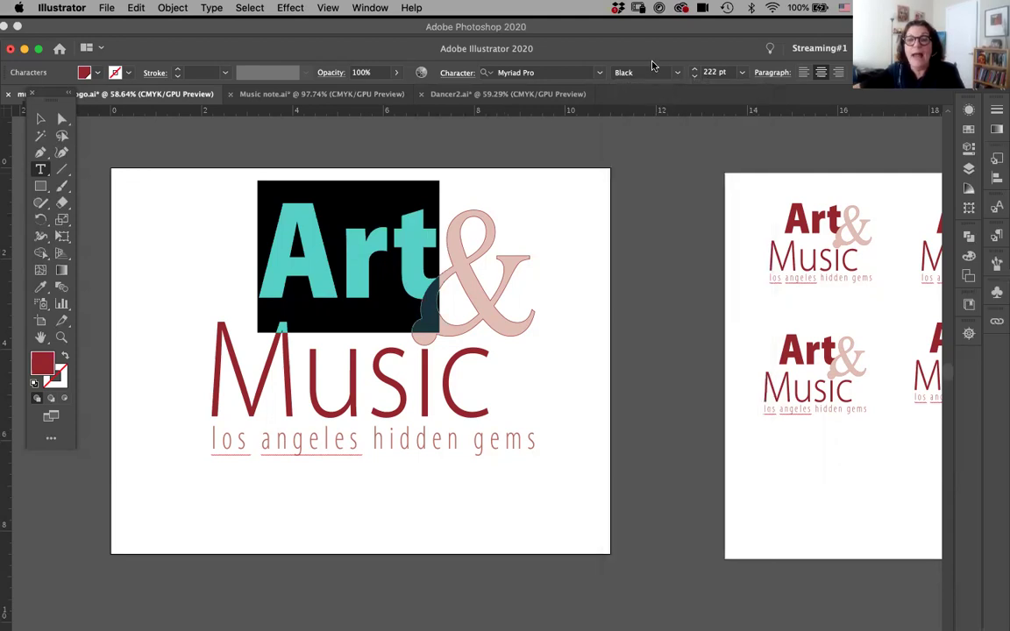
pyautogui.click(675, 76)
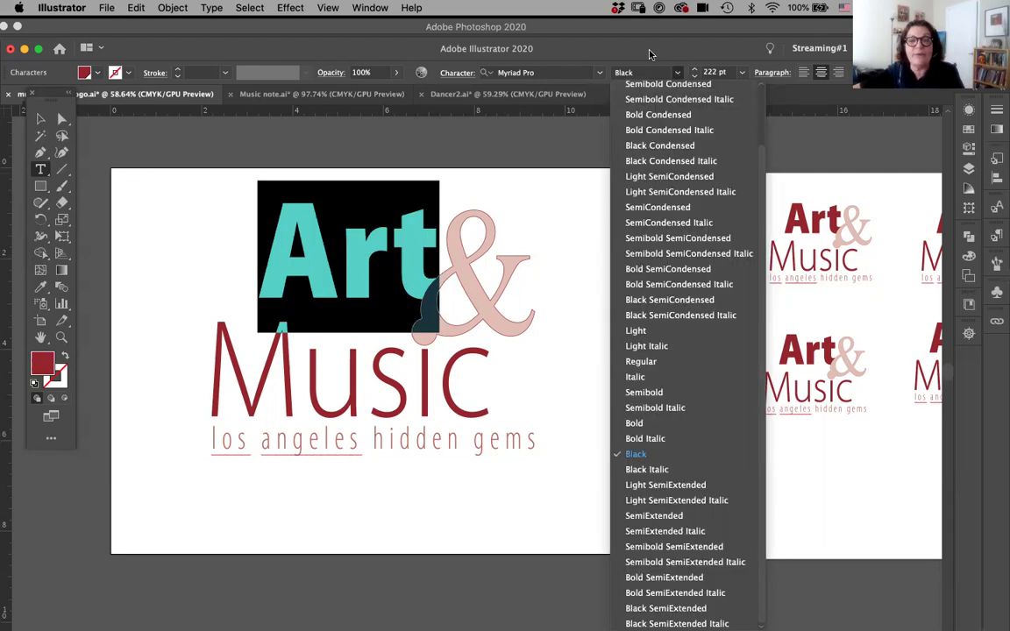
pyautogui.click(584, 44)
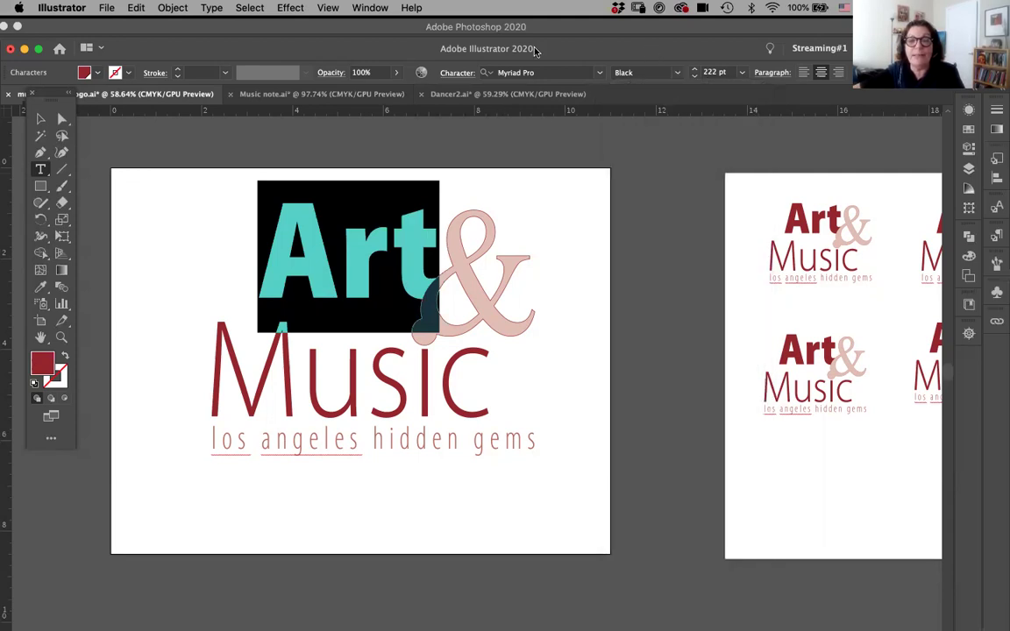
# Change the font of the selected word "Art" to Acumin Pro Bold
pyautogui.click(212, 9)
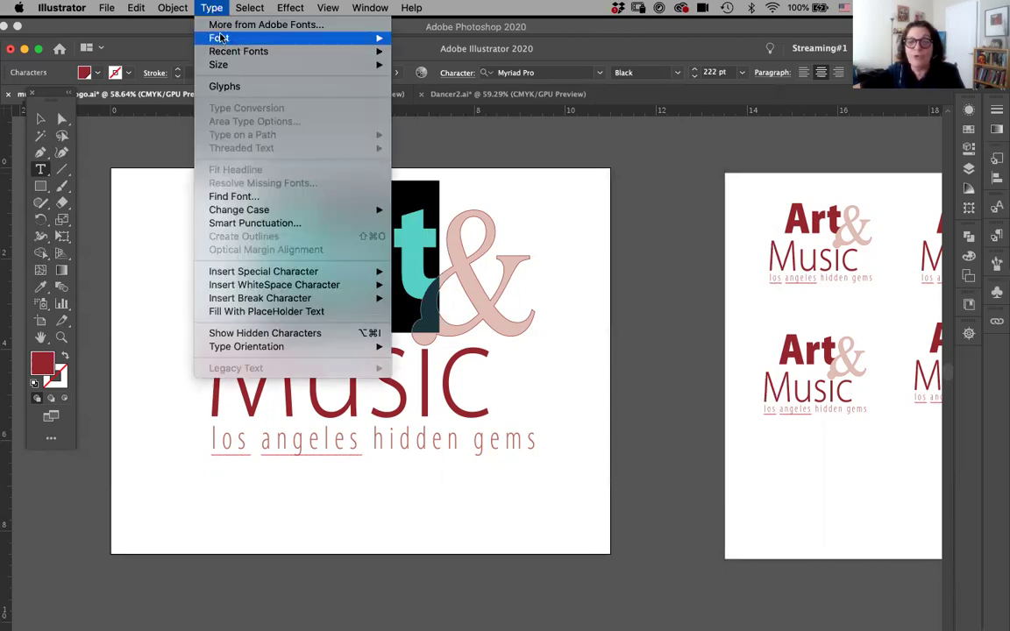
pyautogui.moveTo(322, 40)
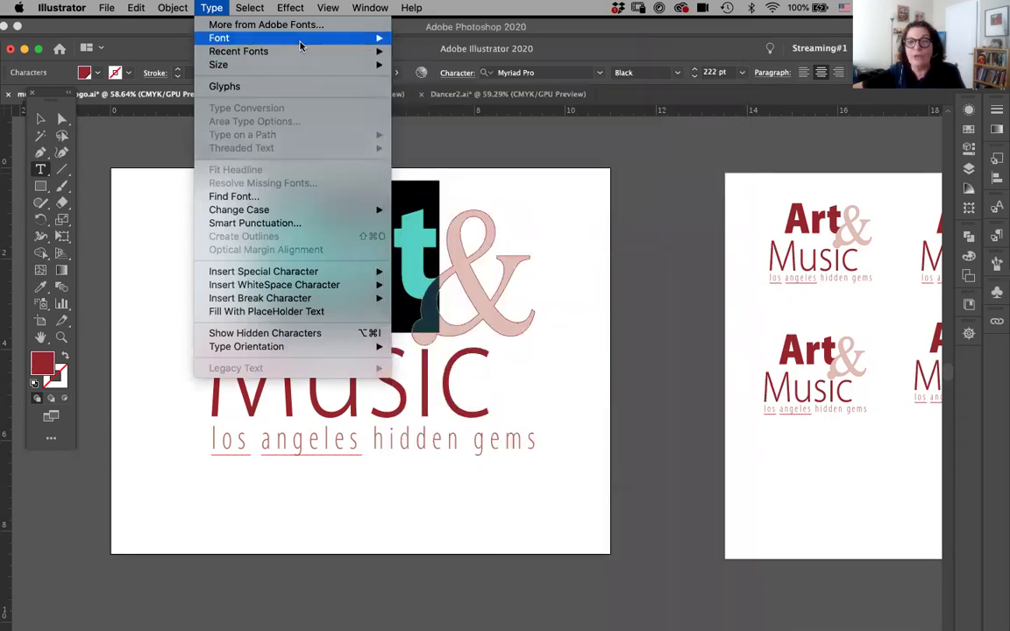
pyautogui.moveTo(272, 40)
pyautogui.moveTo(418, 32)
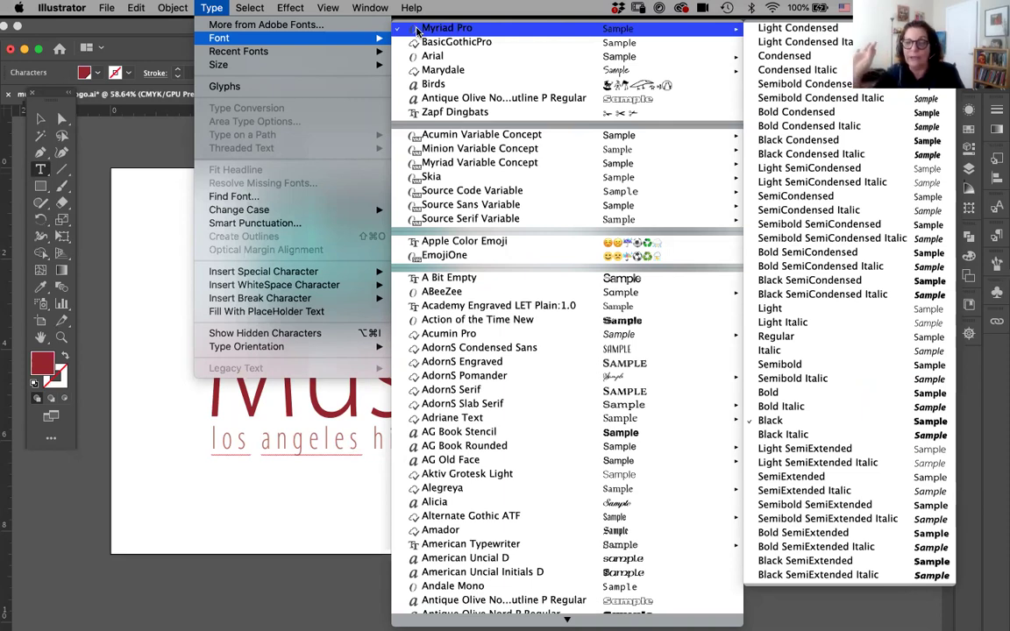
pyautogui.moveTo(457, 334)
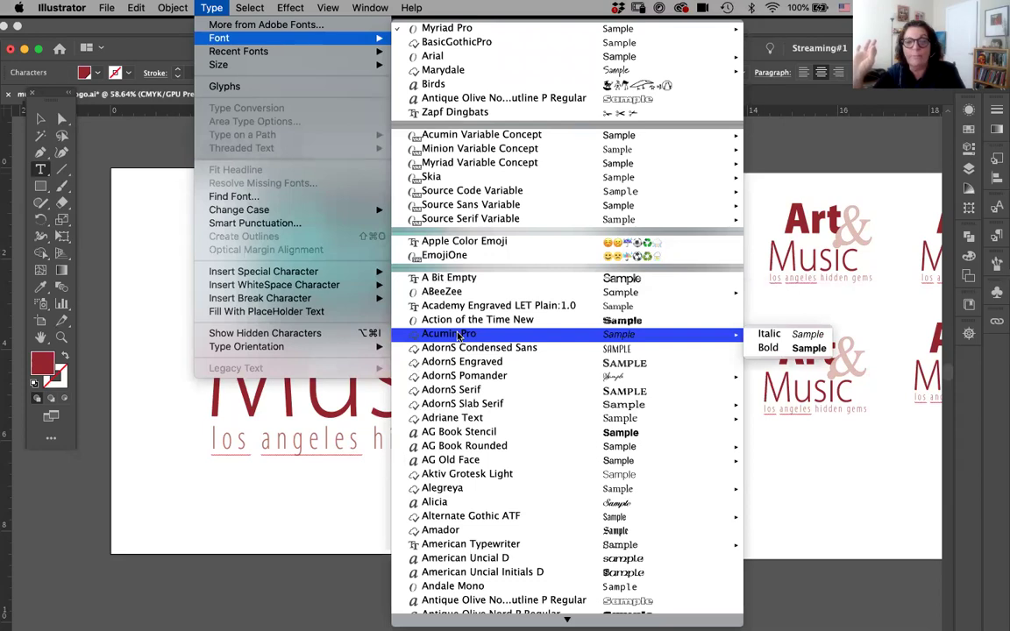
pyautogui.click(767, 349)
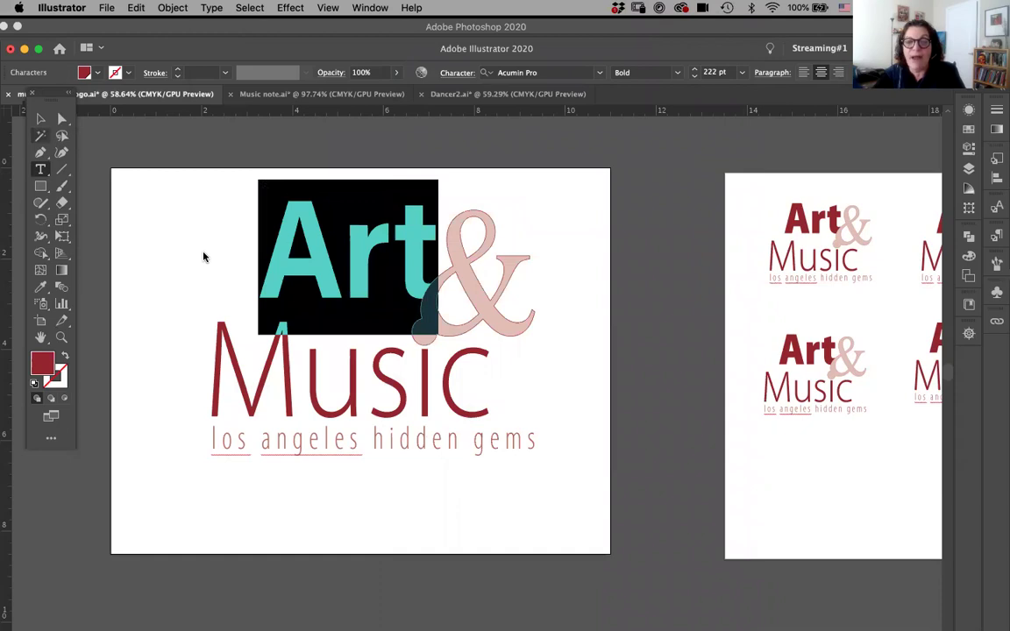
# Inspect which logo parts are live text and which are outlined: "Music", the "los angeles hidden gems" tagline and the pink ampersand
pyautogui.press('Escape')
pyautogui.click(404, 457)
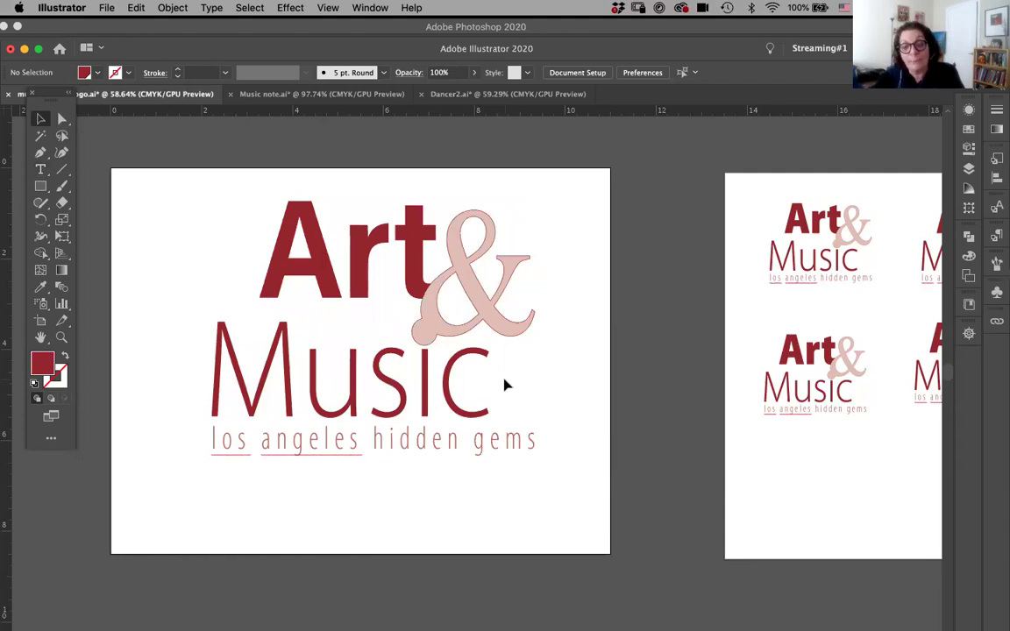
pyautogui.click(433, 419)
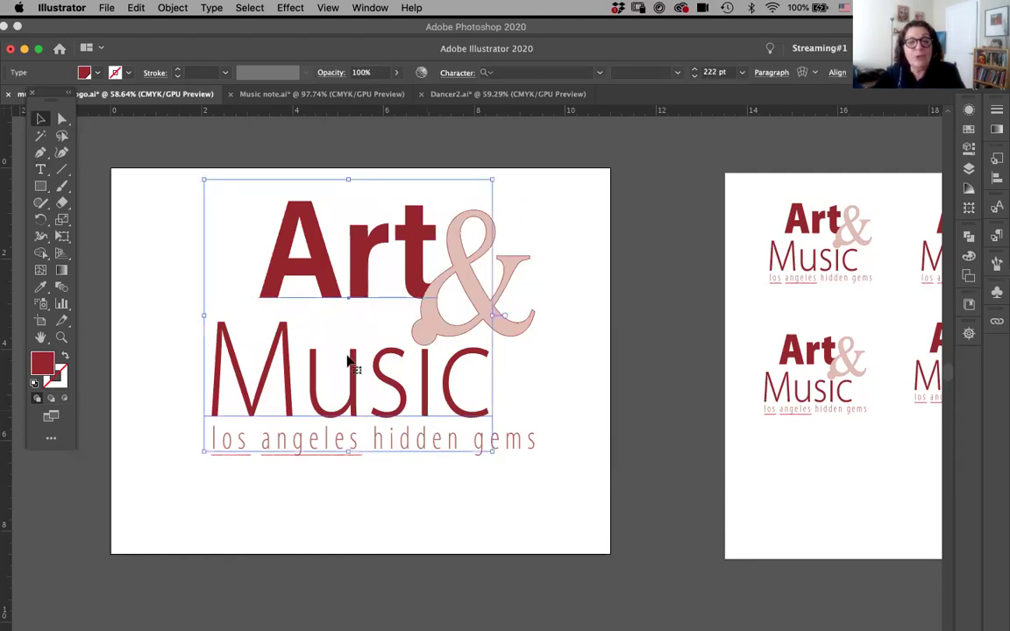
pyautogui.click(40, 169)
pyautogui.moveTo(224, 357); pyautogui.dragTo(375, 395)
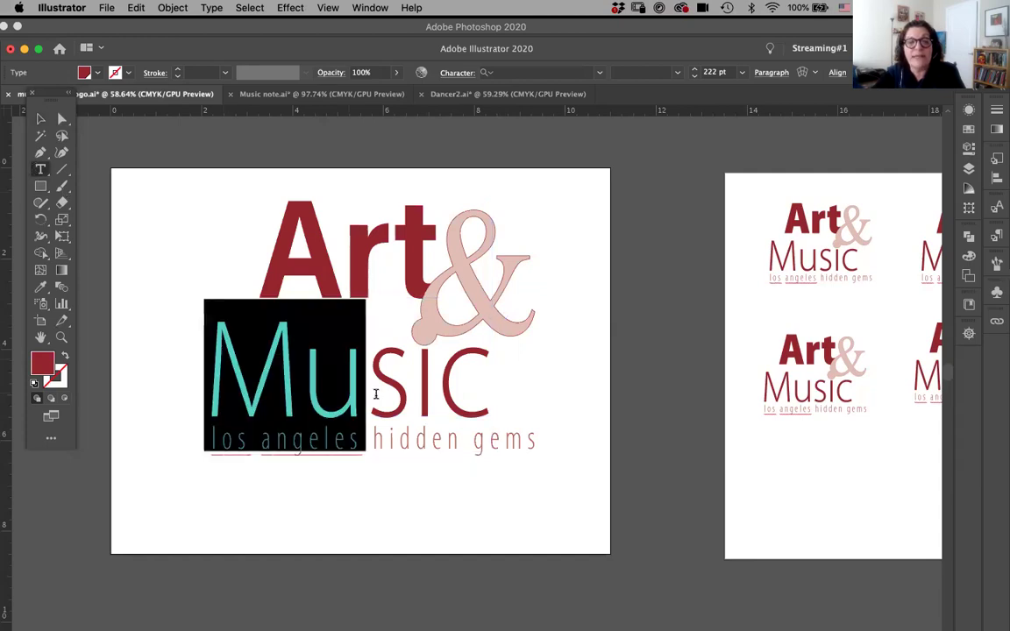
pyautogui.moveTo(465, 438); pyautogui.dragTo(434, 440)
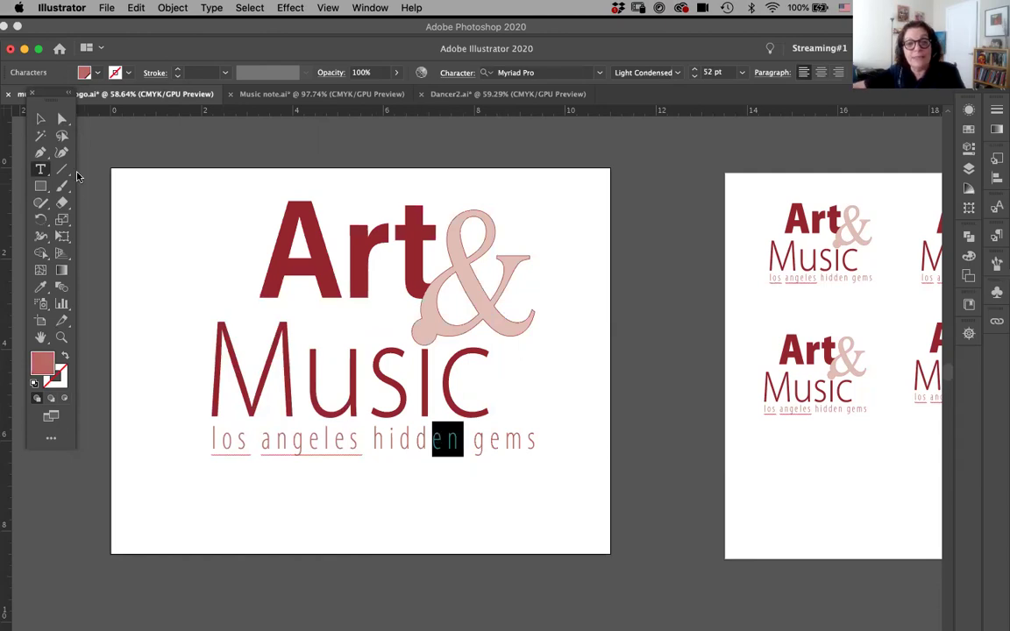
pyautogui.click(40, 118)
pyautogui.click(482, 323)
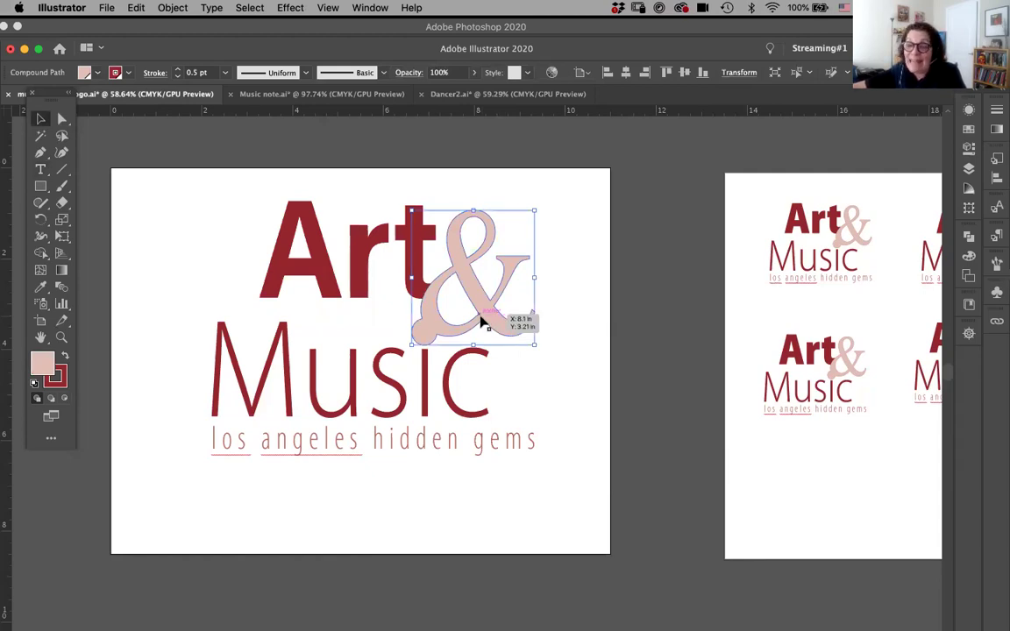
pyautogui.click(557, 512)
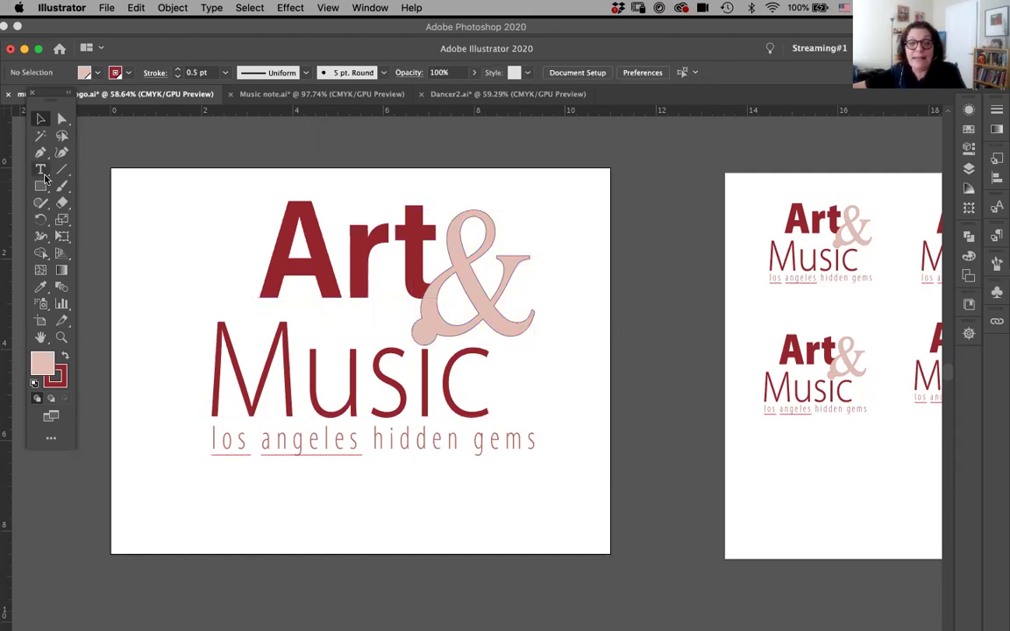
# Add a separate "&" text object below the tagline and set its font size to 72 pt
pyautogui.press('t')
pyautogui.click(271, 509)
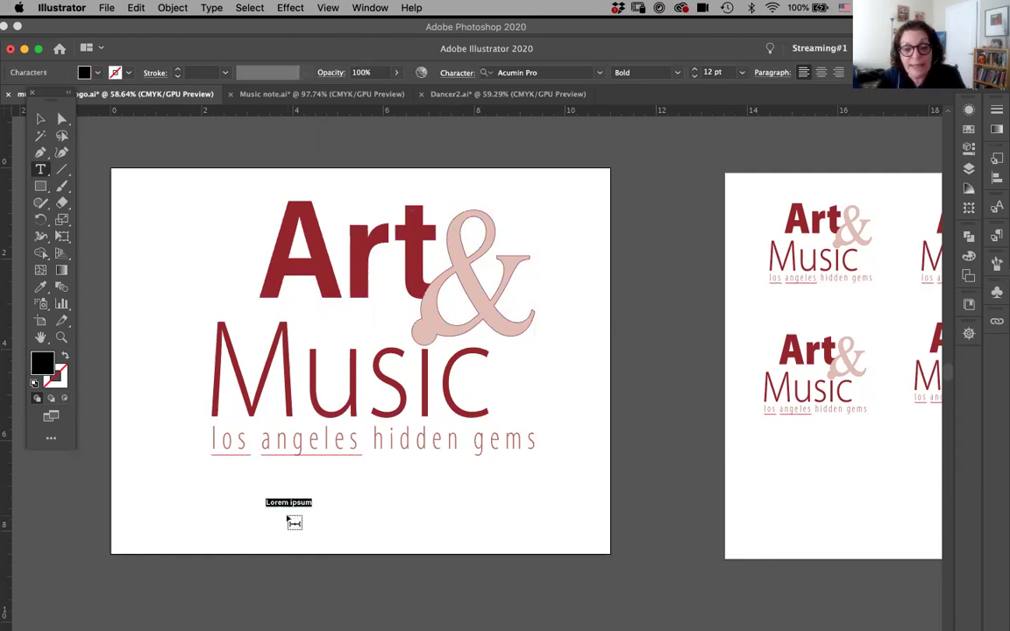
pyautogui.press('BackSpace')
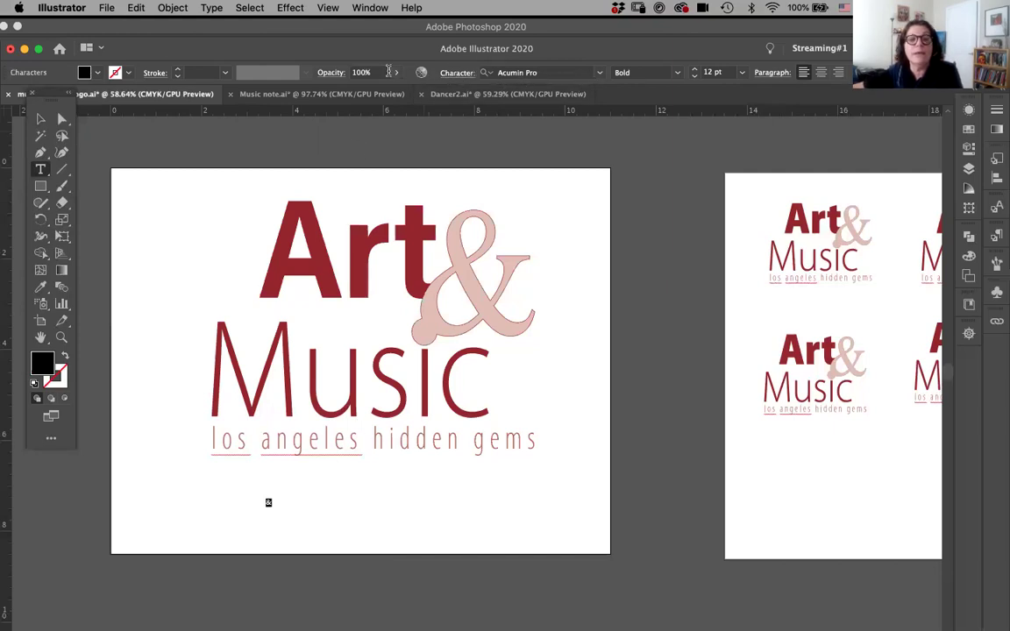
pyautogui.click(453, 77)
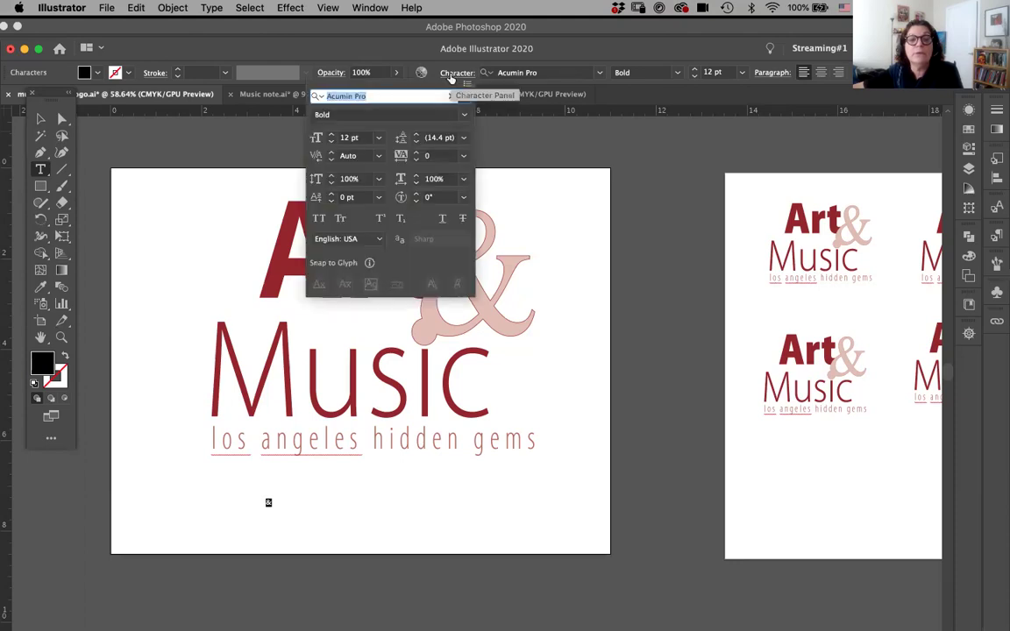
pyautogui.click(378, 138)
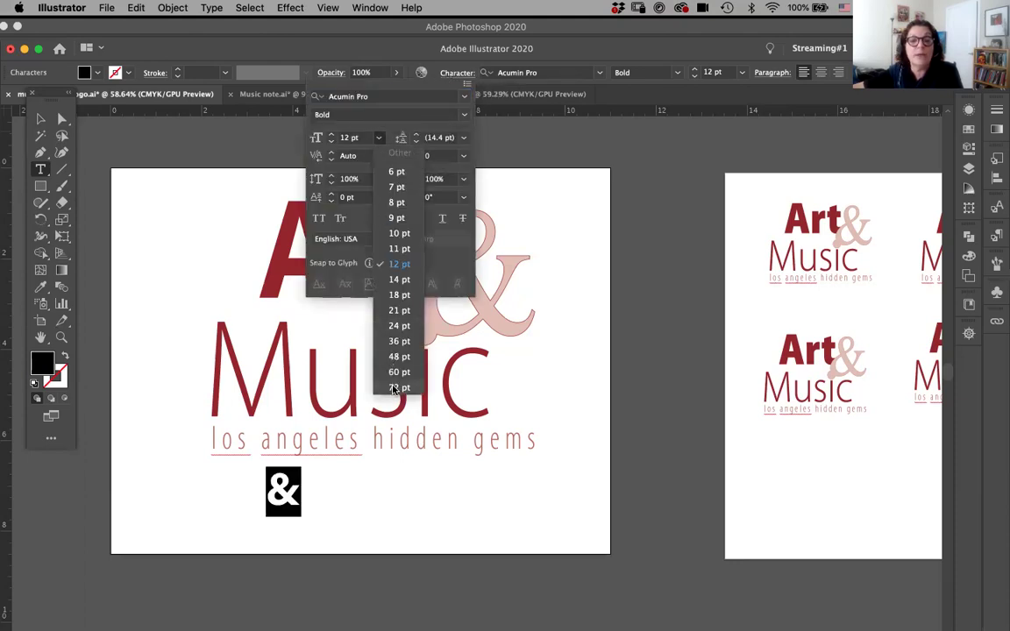
pyautogui.click(396, 387)
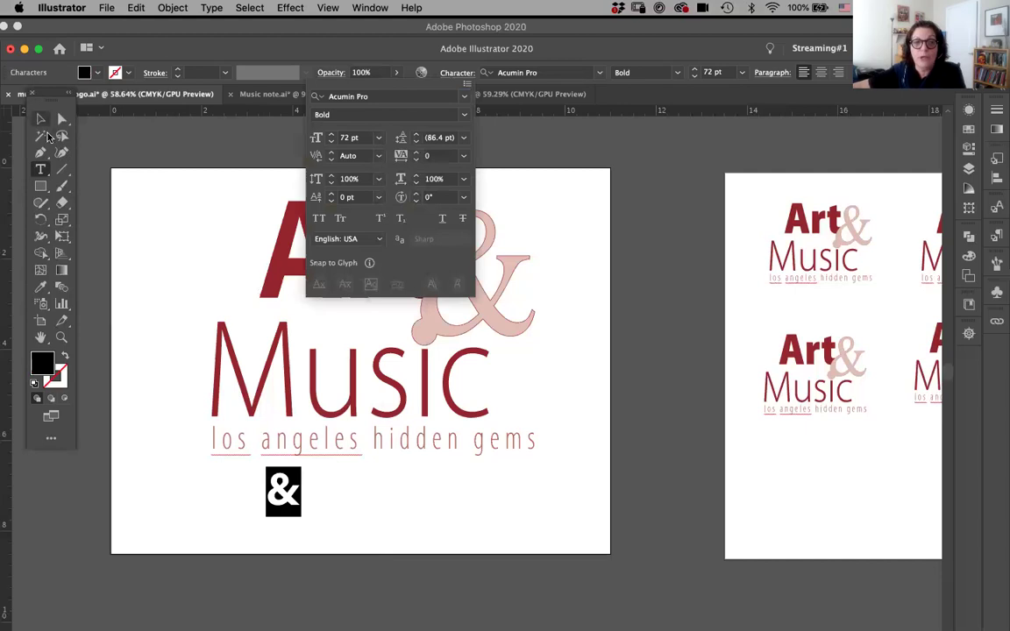
pyautogui.press('Escape')
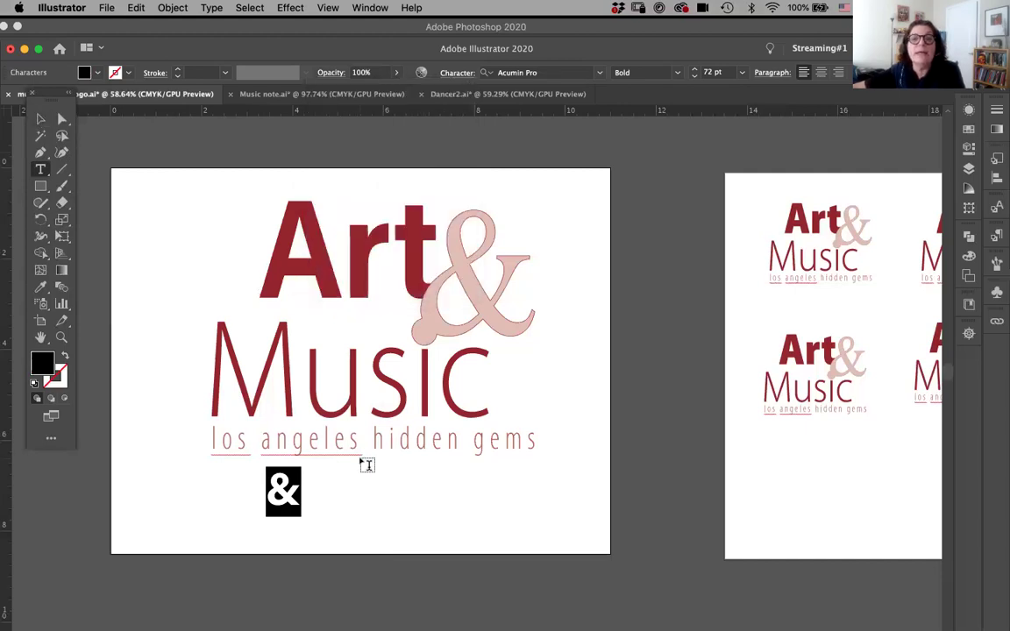
# Move the new ampersand beside the "A" of "Art" and scale it up to about 190 pt
pyautogui.click(40, 120)
pyautogui.moveTo(298, 496); pyautogui.dragTo(213, 235)
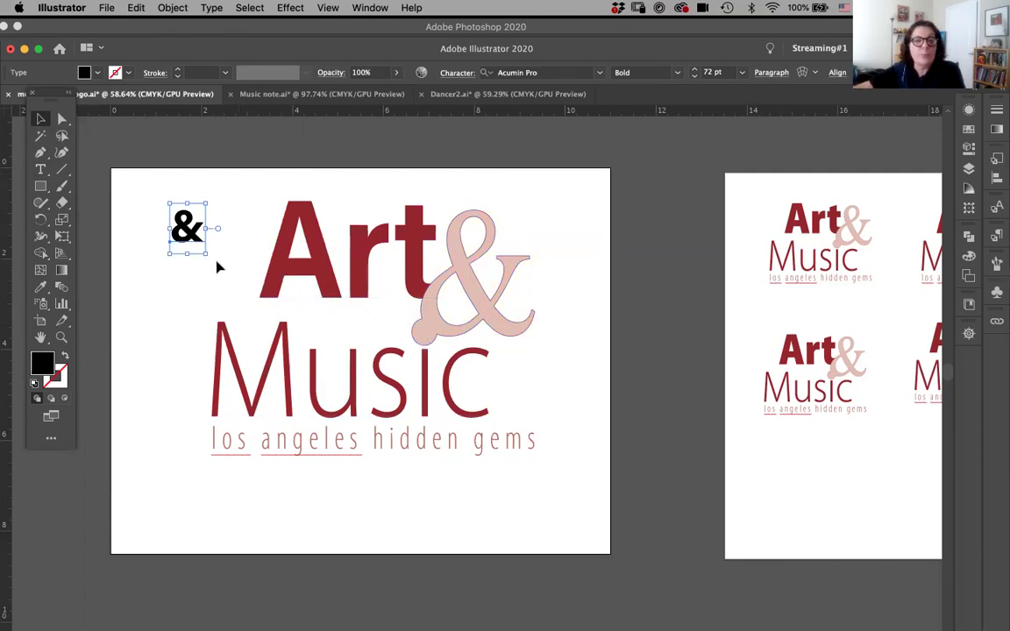
pyautogui.moveTo(207, 257); pyautogui.dragTo(266, 336)
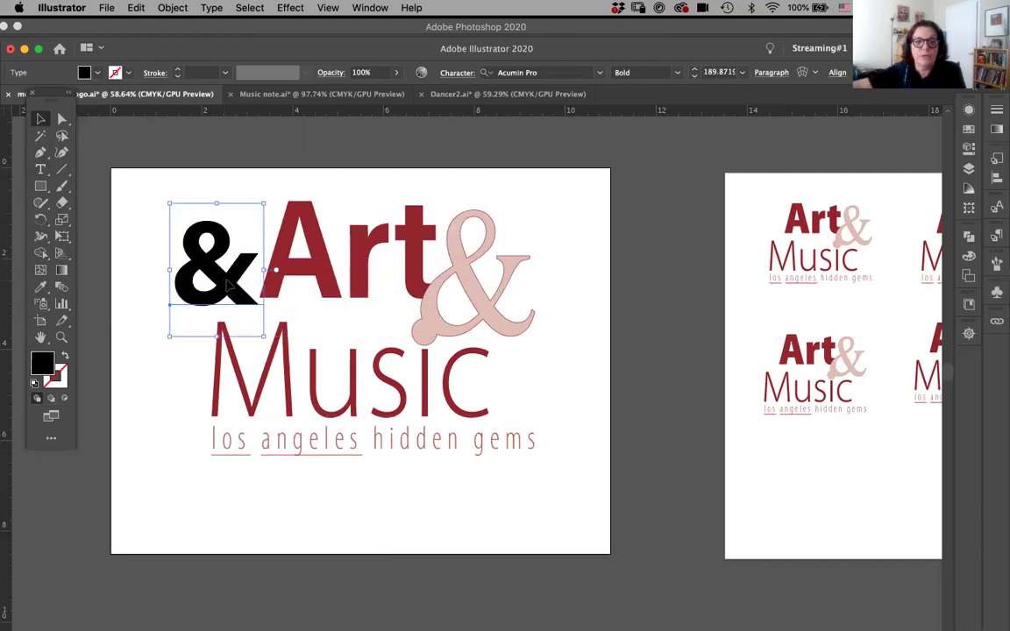
pyautogui.moveTo(243, 278); pyautogui.dragTo(224, 254)
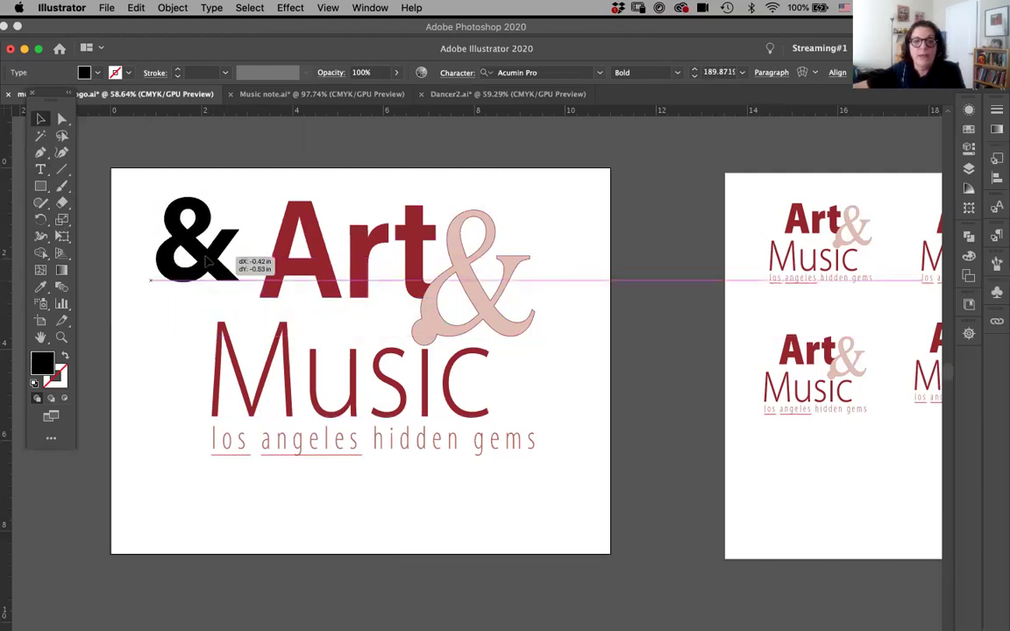
# Fill the new ampersand with the pale pink swatch and enlarge it to about 208 pt
pyautogui.click(959, 149)
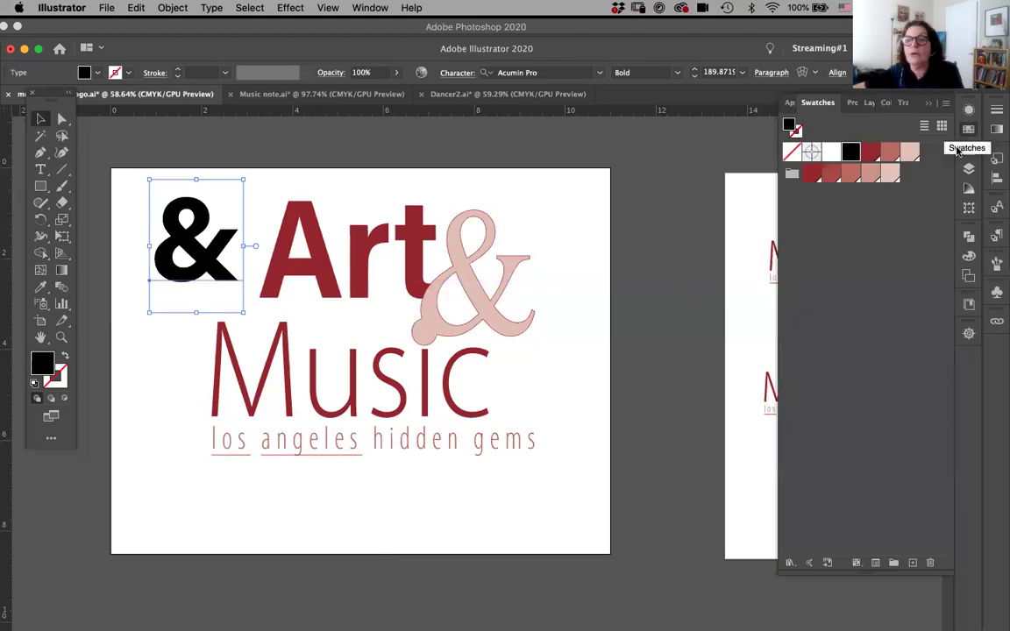
pyautogui.click(909, 153)
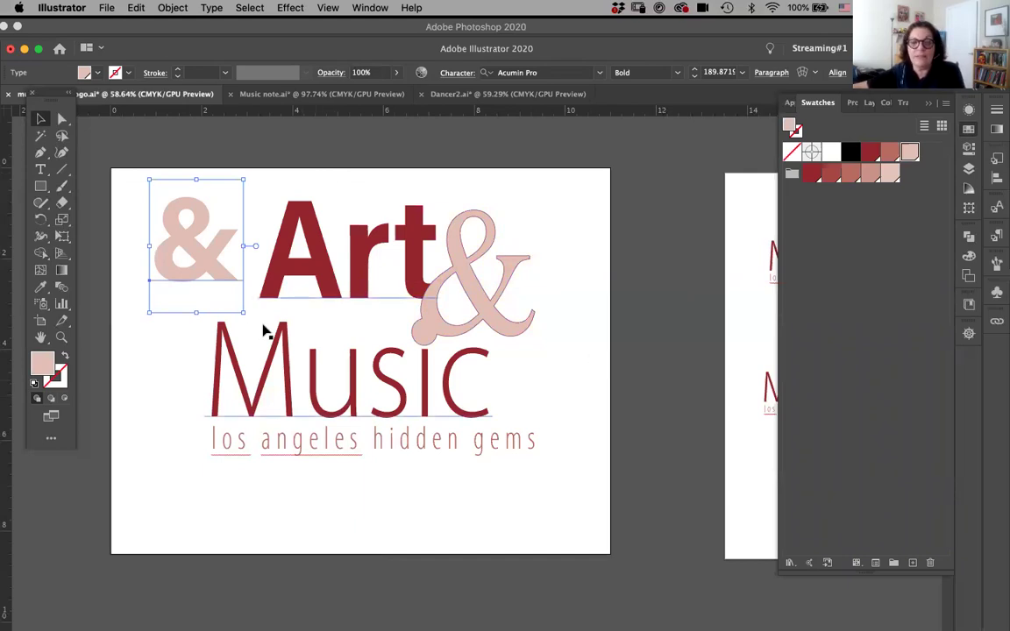
pyautogui.moveTo(244, 314); pyautogui.dragTo(257, 324)
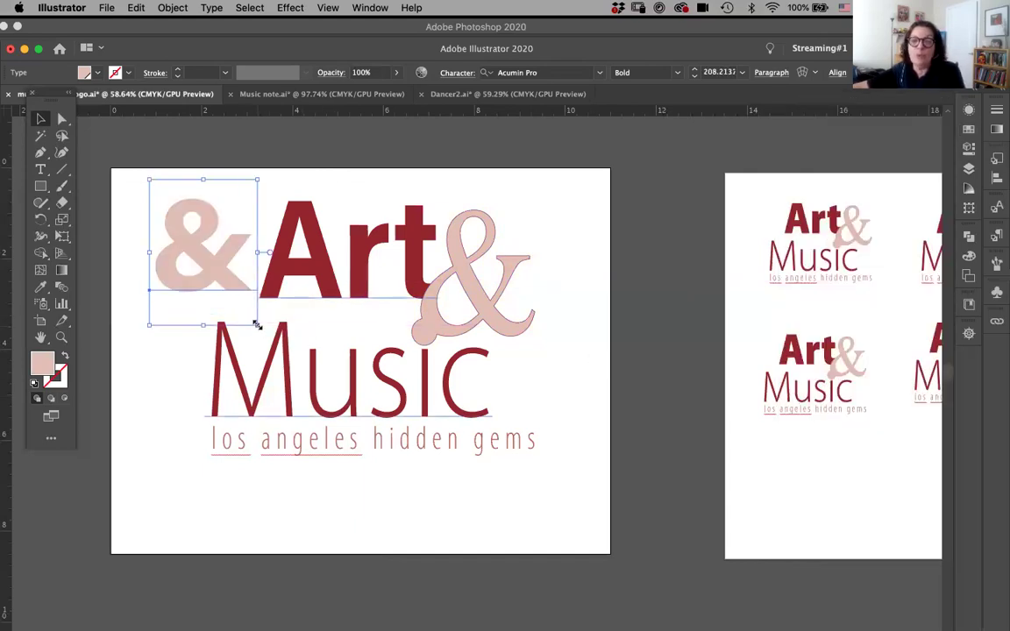
# Convert the new pink ampersand from live text to outlines
pyautogui.click(209, 7)
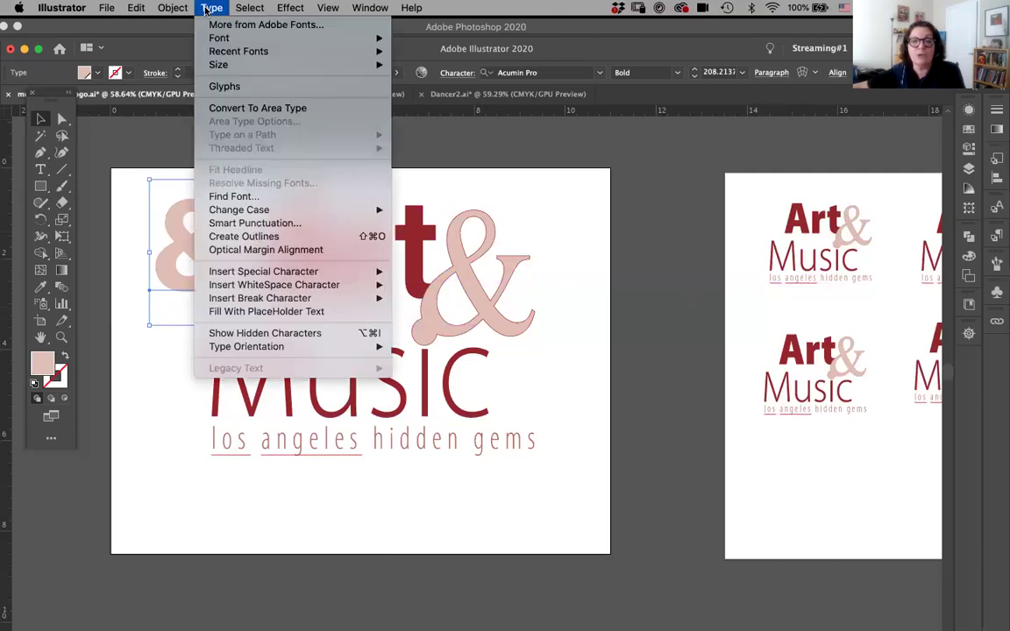
pyautogui.click(234, 238)
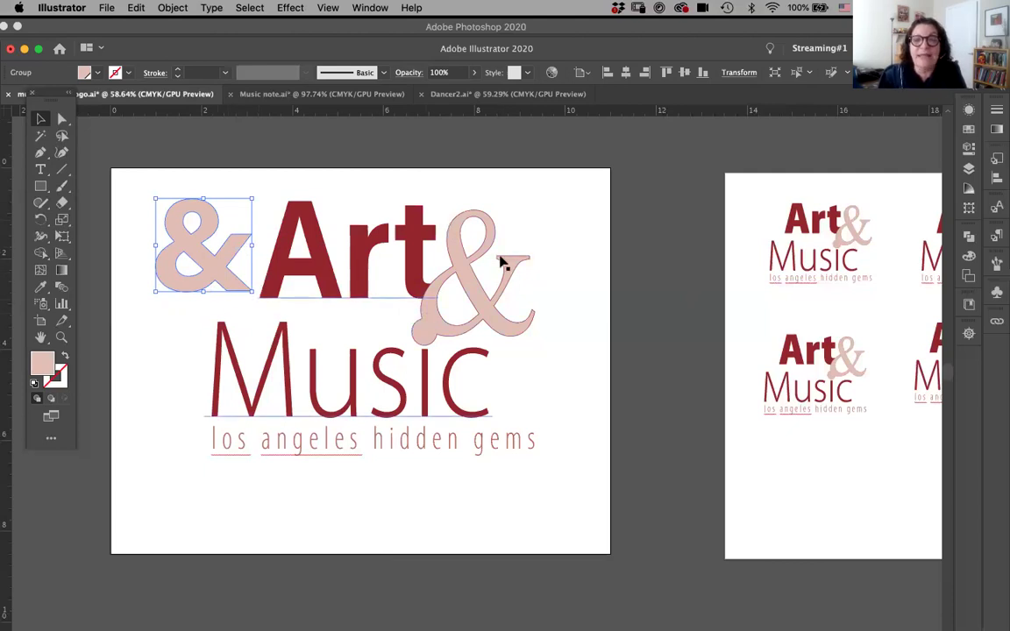
# Examine the serif ampersand's anchor points and round terminal up close, and compare its shape with the new bold ampersand
pyautogui.click(480, 298)
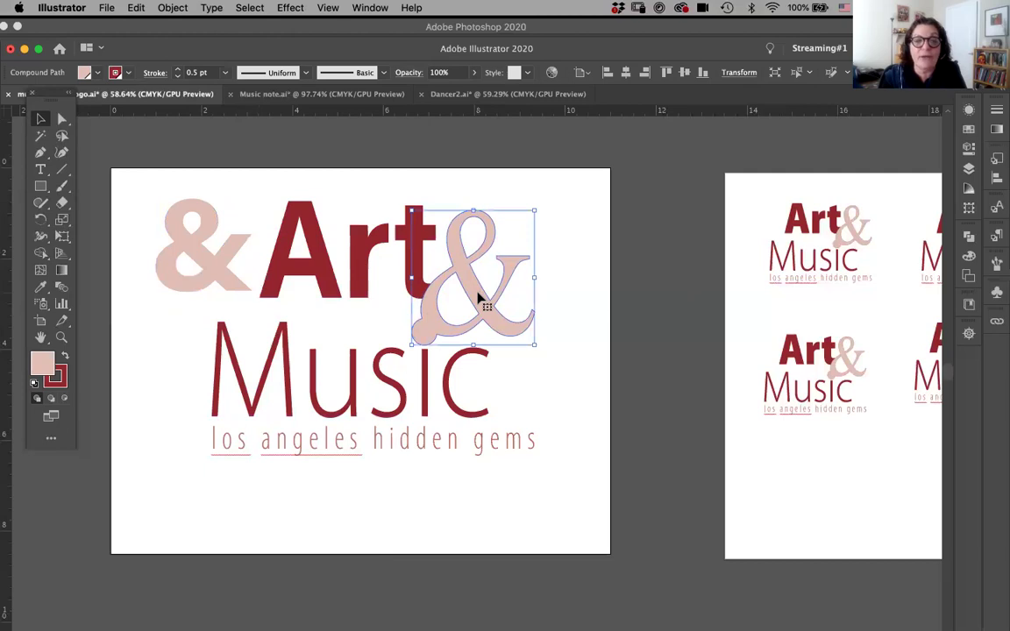
pyautogui.press('a')
pyautogui.press('super+equal')
pyautogui.press('super+equal')
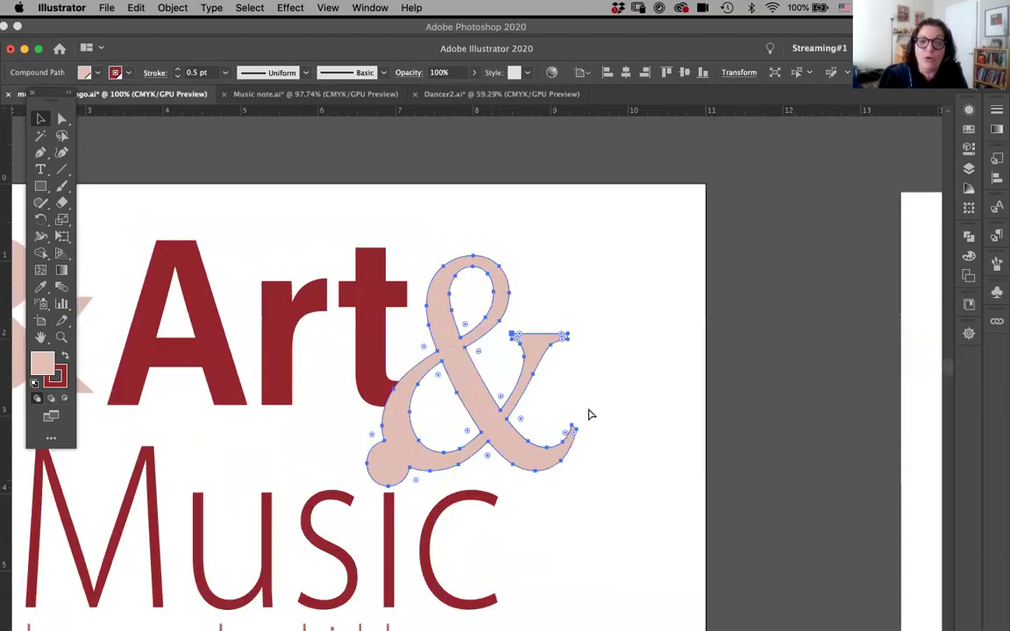
pyautogui.press('super+equal')
pyautogui.press('v')
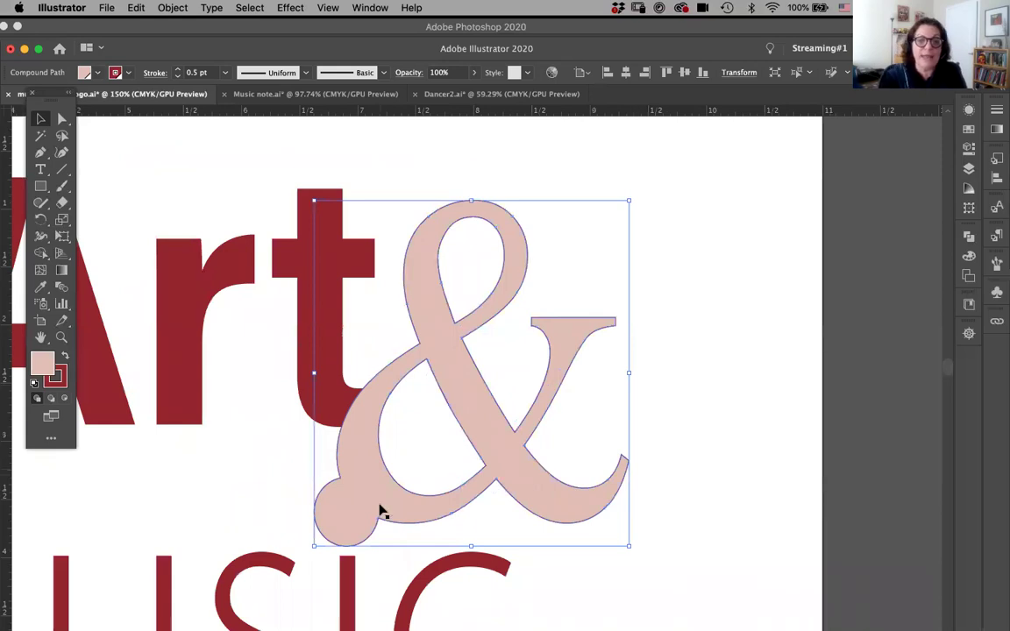
pyautogui.click(242, 474)
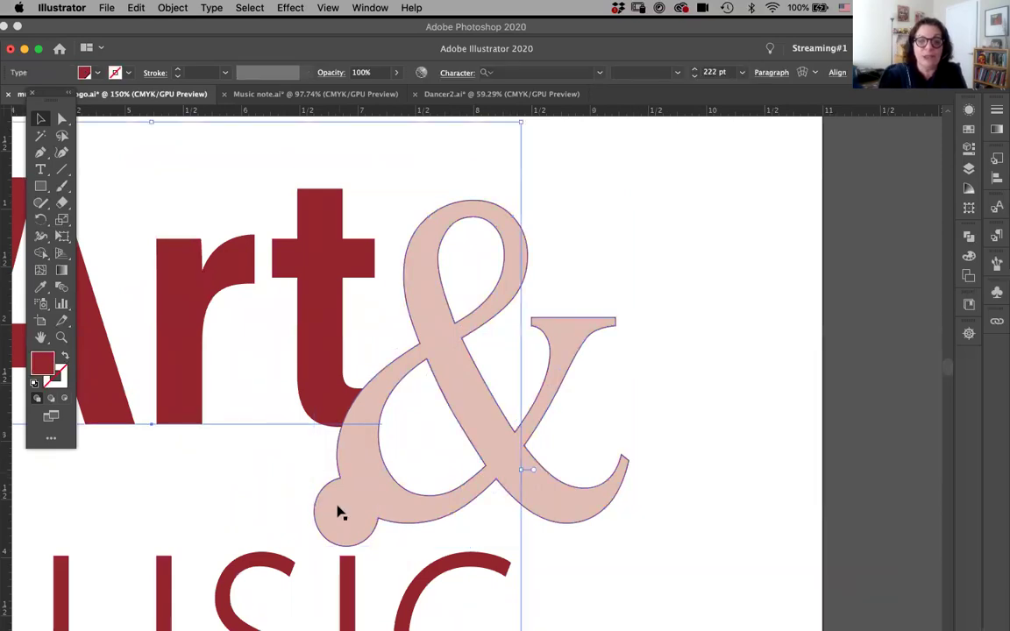
pyautogui.click(152, 501)
pyautogui.hscroll(-10, 410, 383)
pyautogui.scroll(-4, 410, 383)
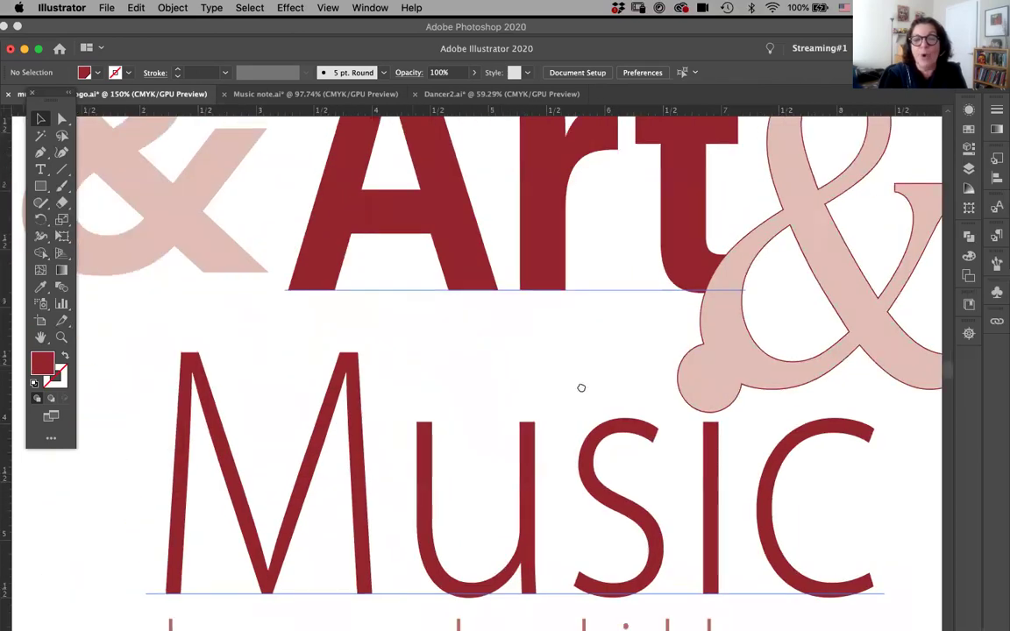
pyautogui.hscroll(-3, 581, 387)
pyautogui.scroll(1, 581, 387)
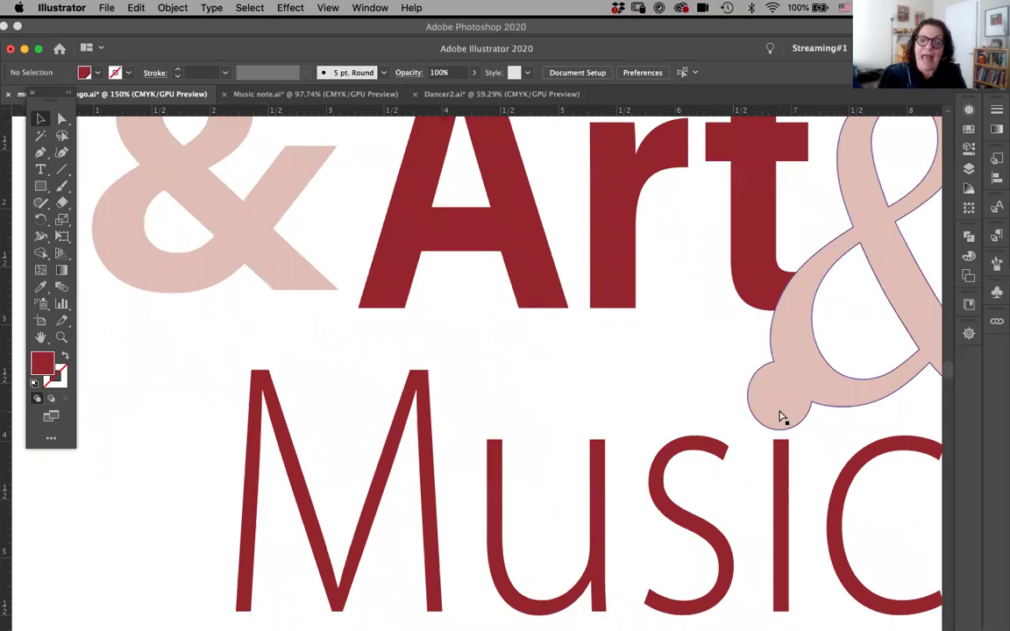
# Draw a small dark red circle with the Ellipse tool over the bold ampersand's lower-left curve
pyautogui.press('super+minus')
pyautogui.press('super+minus')
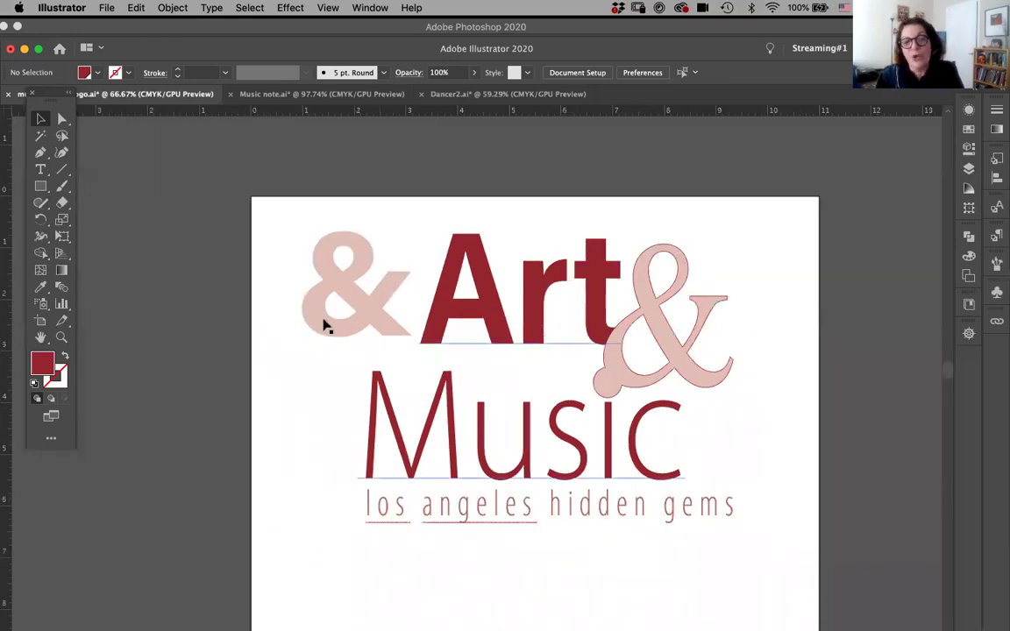
pyautogui.click(37, 190)
pyautogui.click(36, 190)
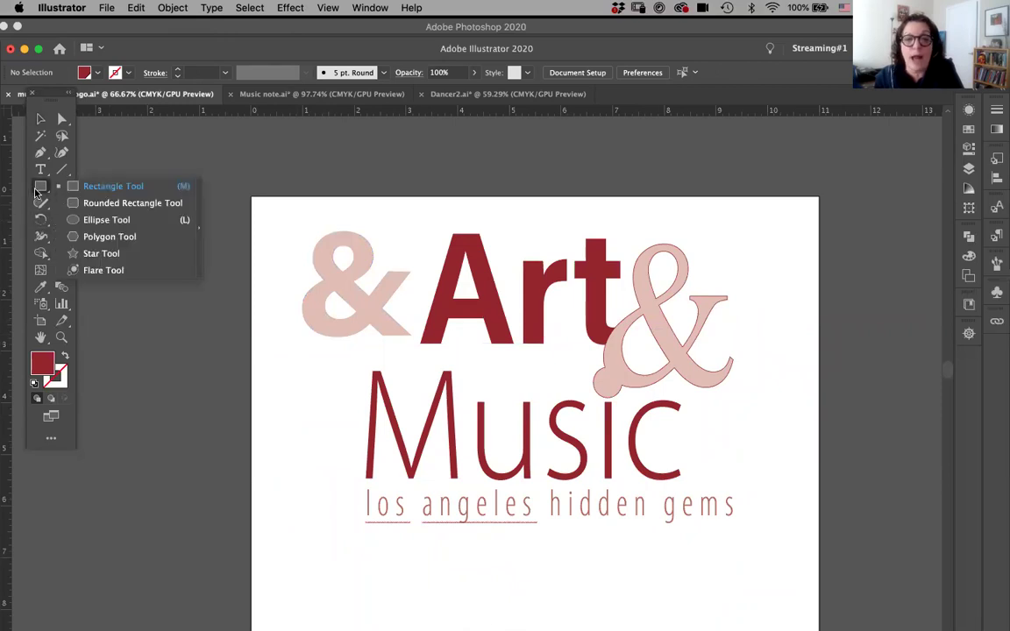
pyautogui.click(101, 219)
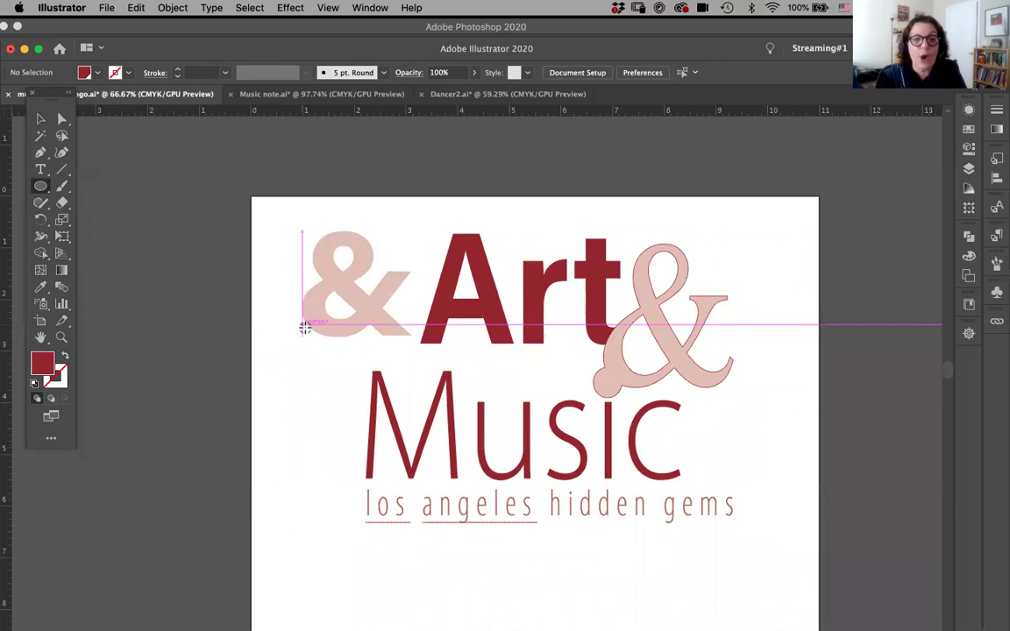
pyautogui.moveTo(288, 304); pyautogui.dragTo(322, 338)
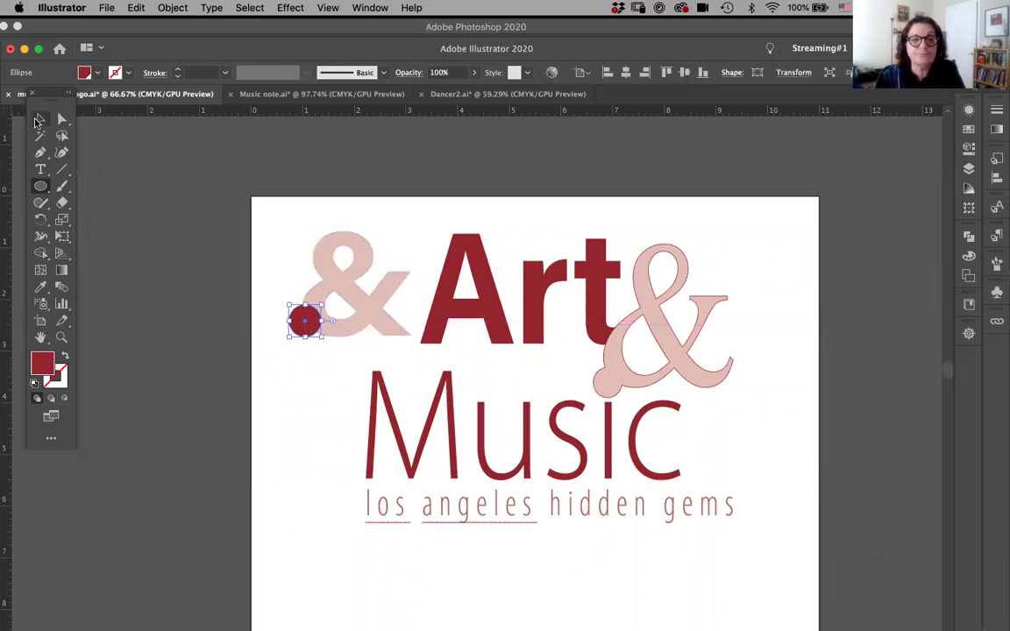
# Shift the circle slightly further onto the bold ampersand's lower-left curve and select both shapes together
pyautogui.press('v')
pyautogui.moveTo(305, 325); pyautogui.dragTo(314, 337)
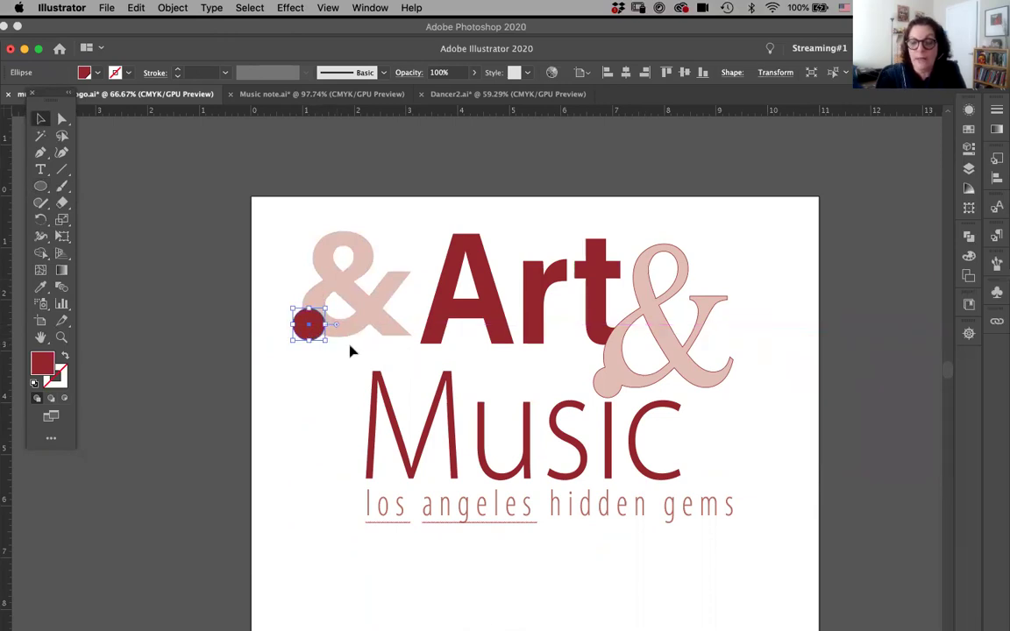
pyautogui.keyDown('shift'); pyautogui.click(346, 334); pyautogui.keyUp('shift')
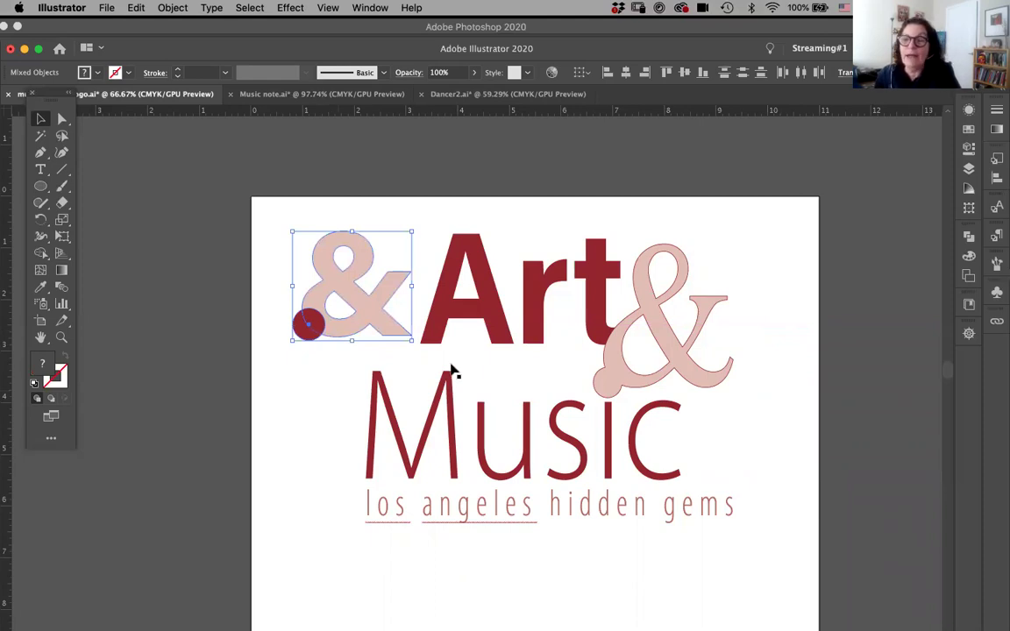
# Try uniting the circle and the bold ampersand with Pathfinder, and undo the merge
pyautogui.click(969, 148)
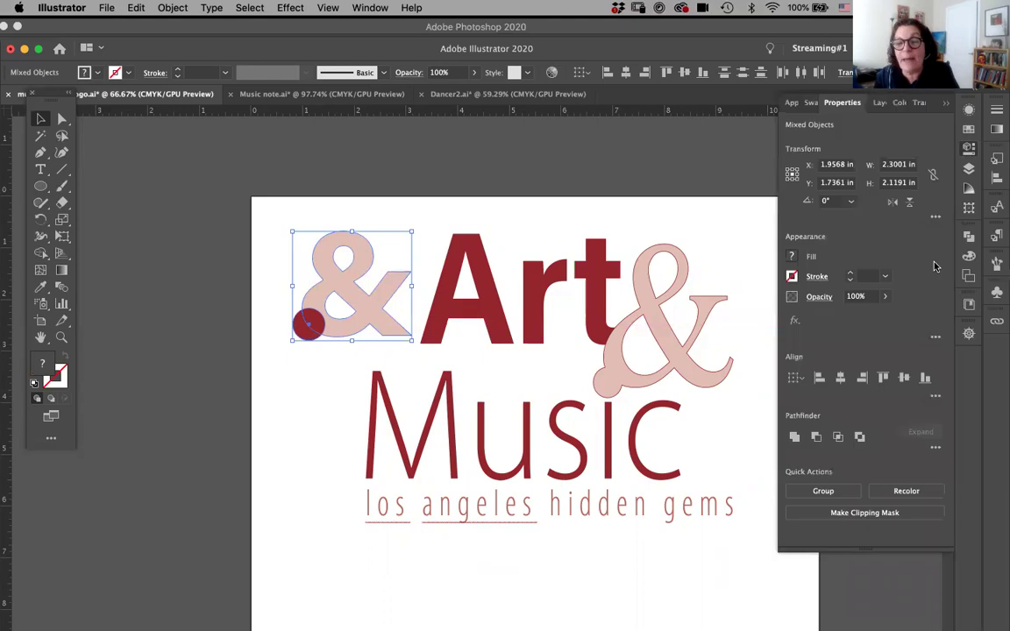
pyautogui.click(793, 437)
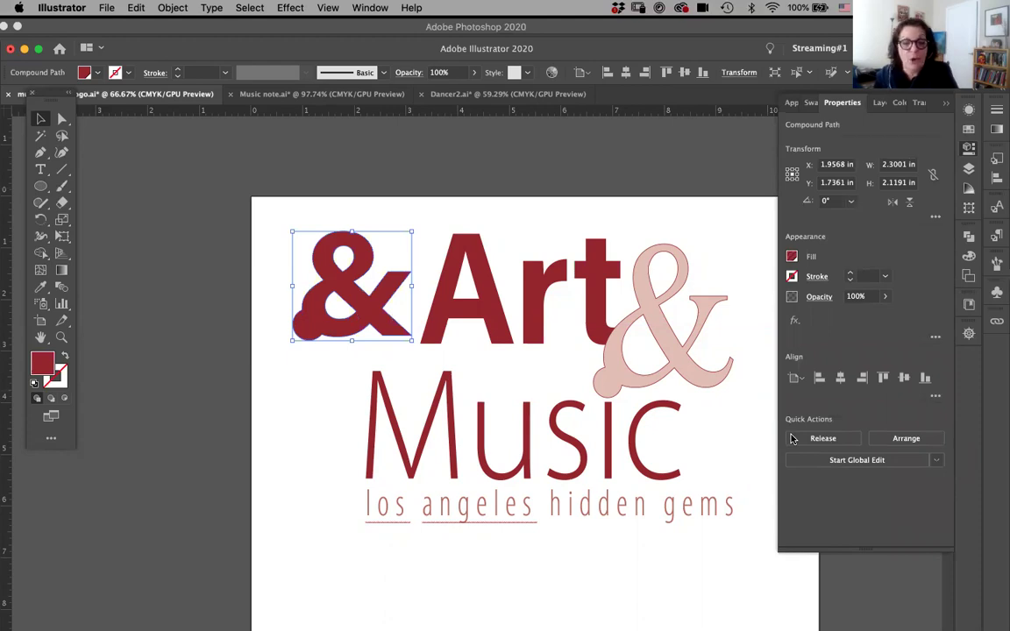
pyautogui.press('super+z')
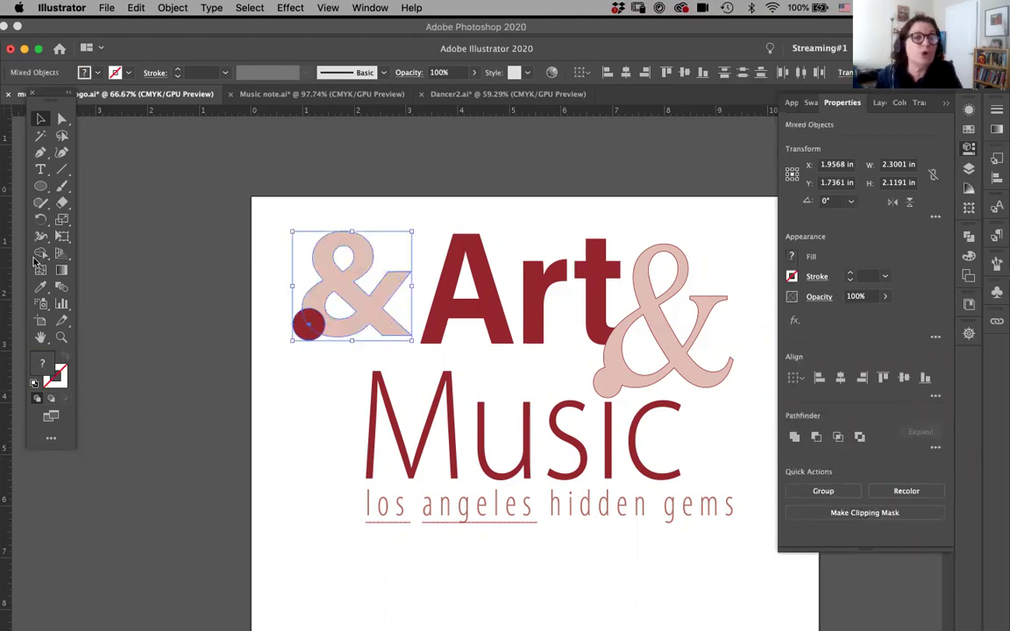
# Merge the circle with the bold ampersand using the Shape Builder tool, keeping its default options
pyautogui.click(39, 254)
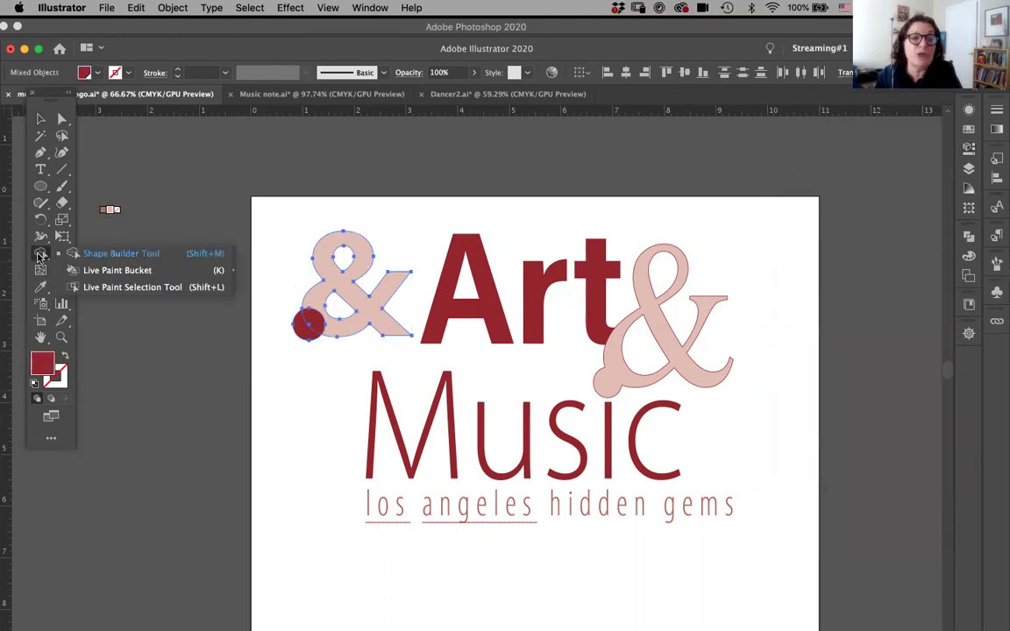
pyautogui.doubleClick(40, 254)
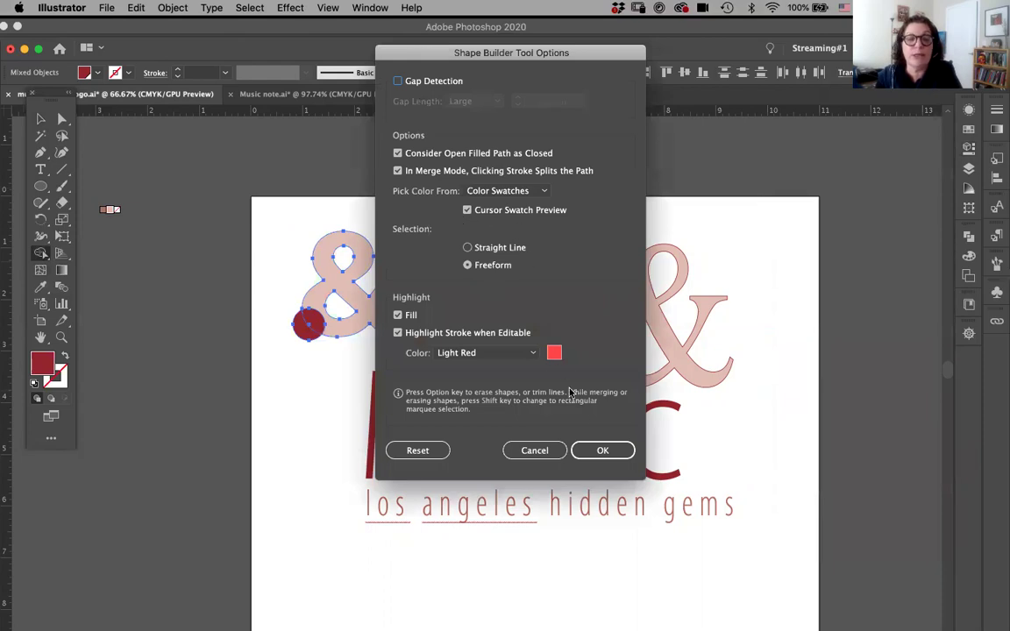
pyautogui.click(594, 449)
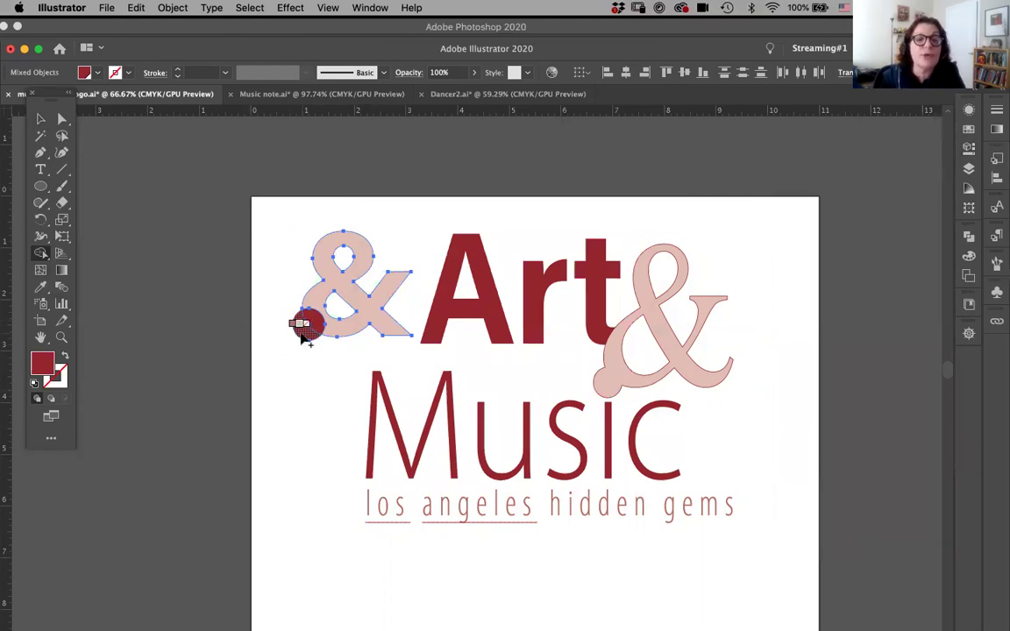
pyautogui.moveTo(301, 336); pyautogui.dragTo(312, 298)
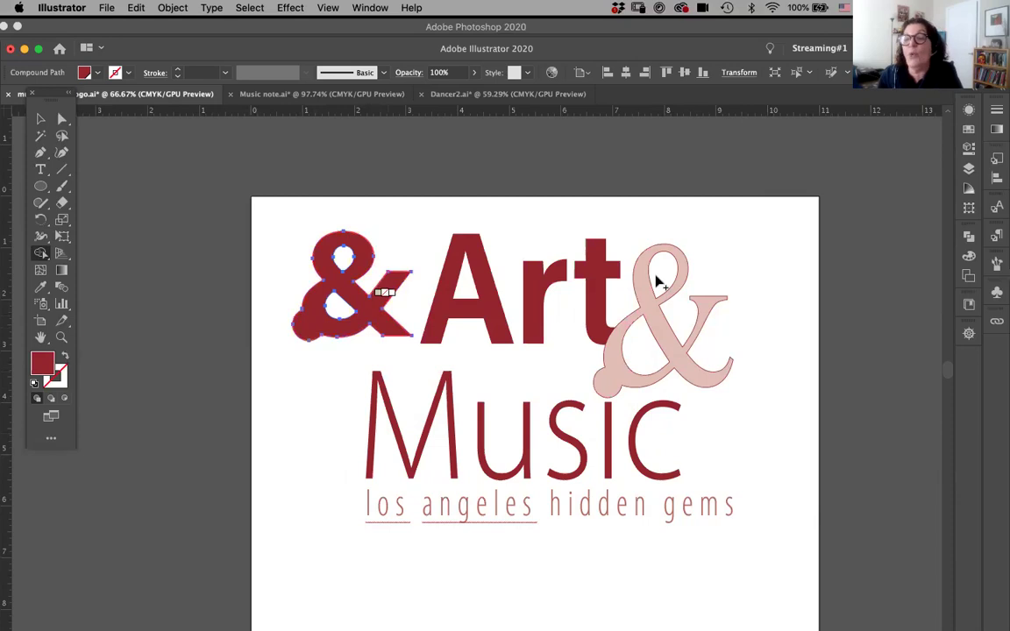
# Fill the merged bold ampersand with the lightest pink swatch of the color group
pyautogui.click(967, 133)
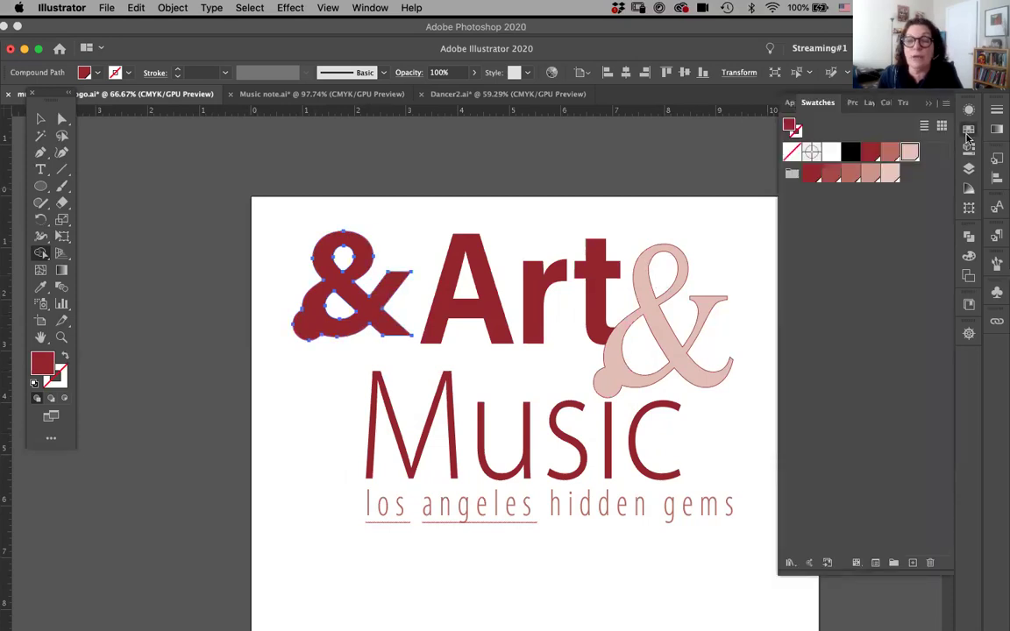
pyautogui.click(909, 154)
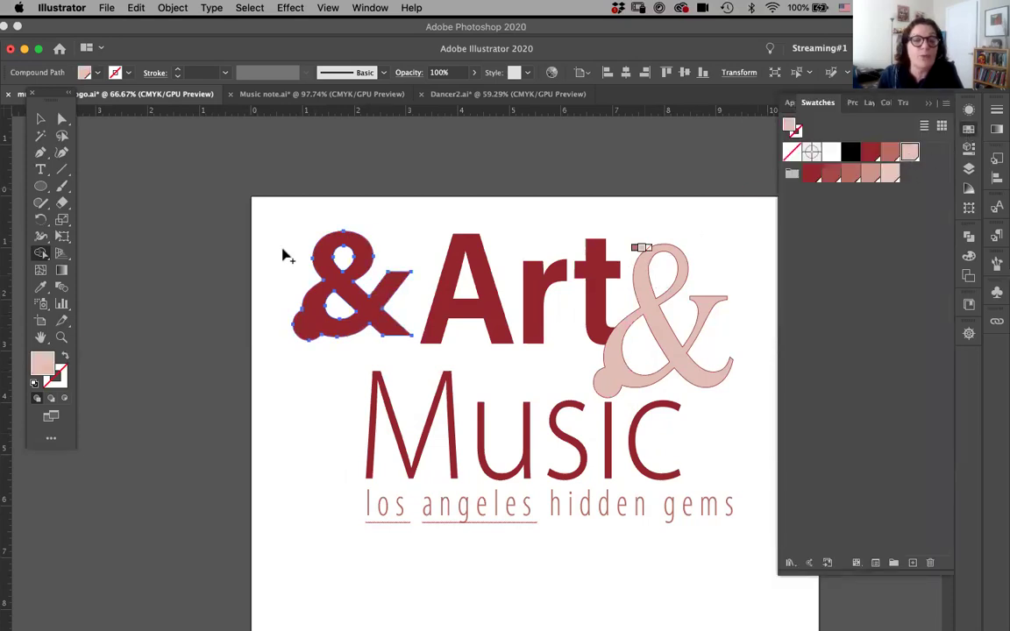
pyautogui.click(41, 121)
pyautogui.click(300, 329)
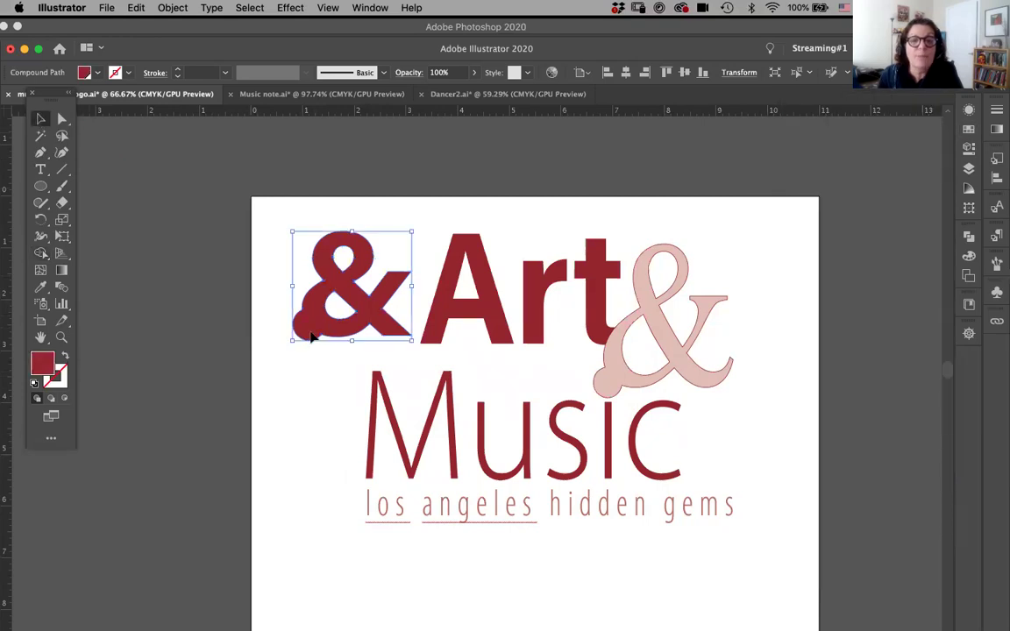
pyautogui.click(320, 329)
pyautogui.click(317, 329)
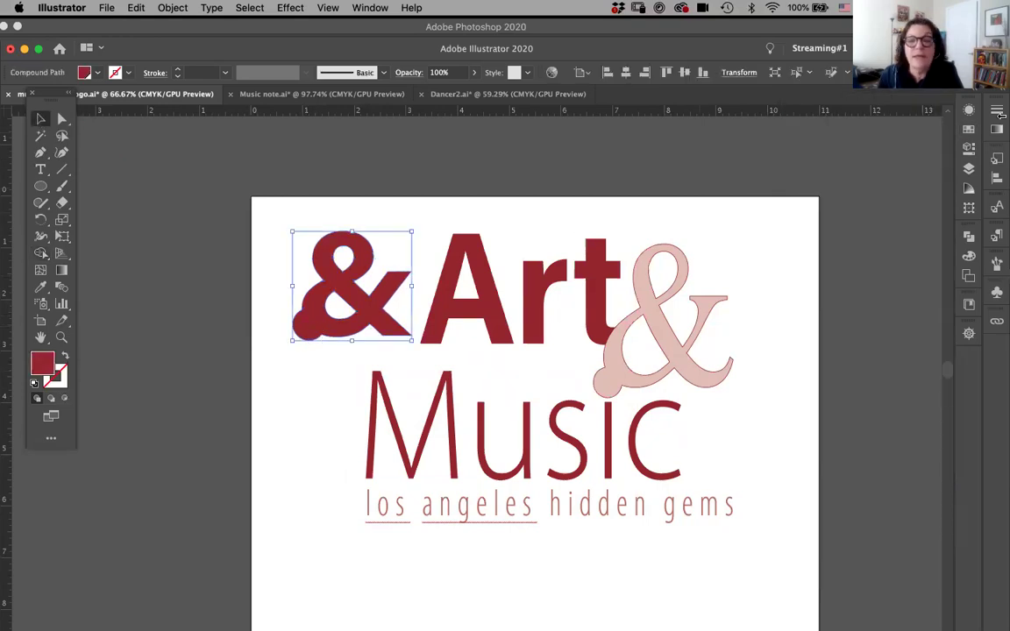
pyautogui.click(969, 129)
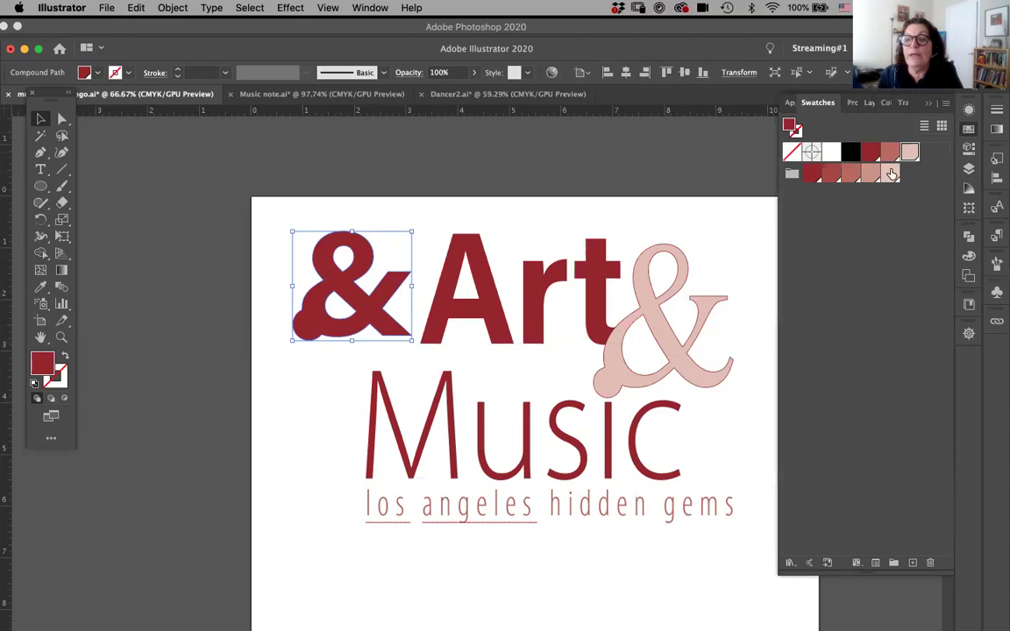
pyautogui.click(889, 175)
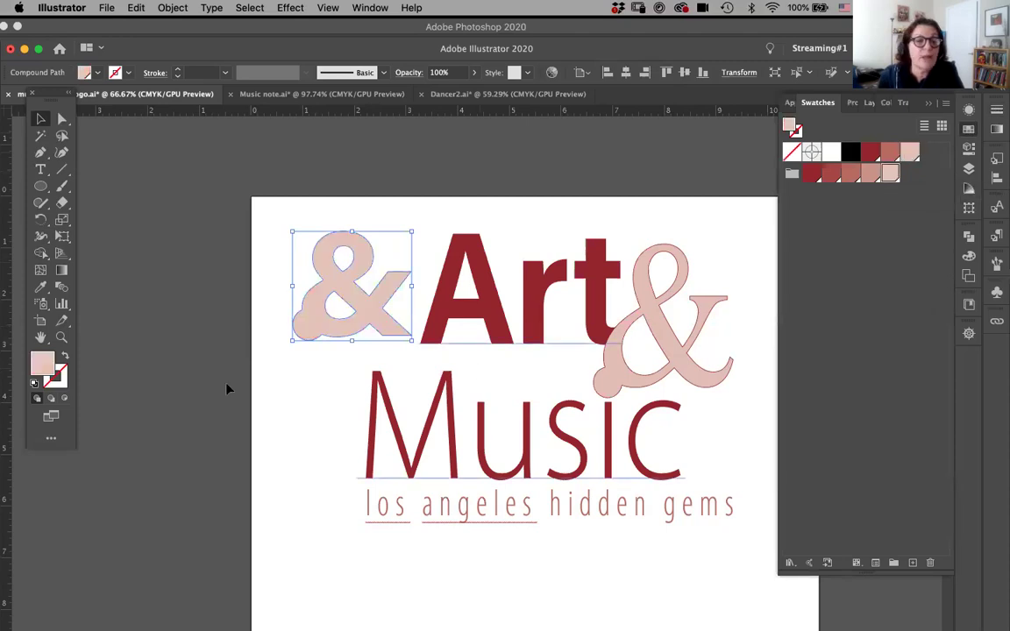
# Give the merged bold ampersand a dark red stroke from the swatches
pyautogui.click(56, 382)
pyautogui.click(56, 382)
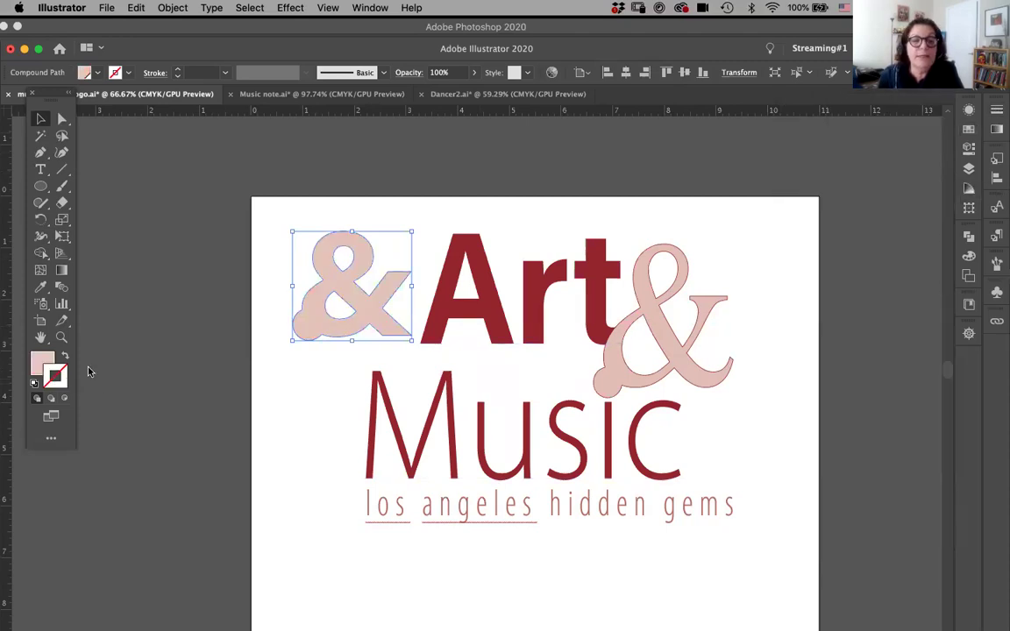
pyautogui.click(969, 130)
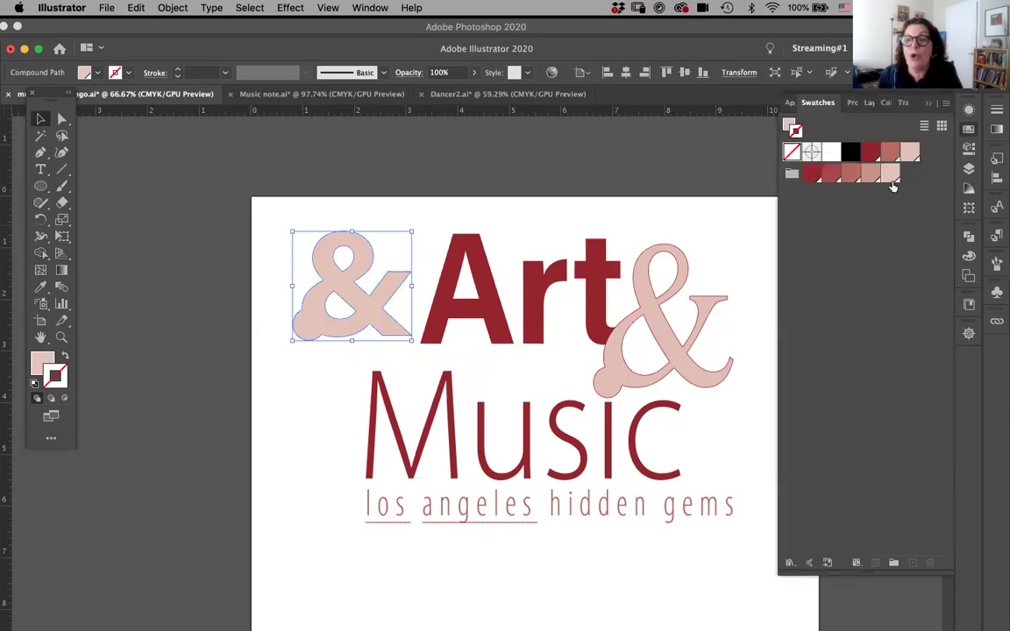
pyautogui.click(868, 154)
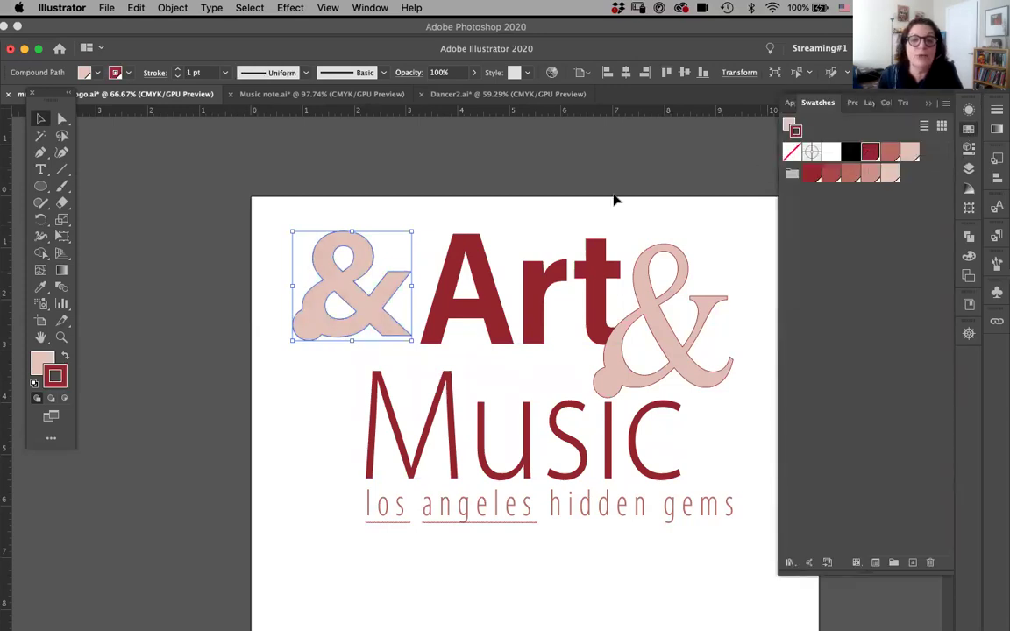
# Delete the merged bold ampersand beside the word Art, leaving only the serif ampersand in the logo
pyautogui.click(407, 311)
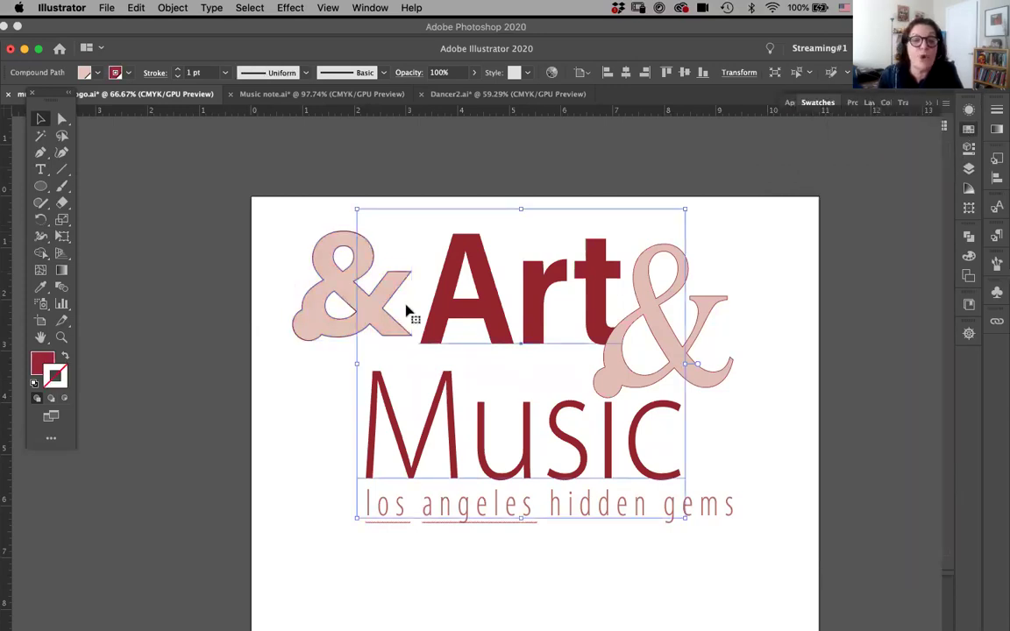
pyautogui.click(308, 341)
pyautogui.moveTo(308, 313)
pyautogui.mouseDown()
pyautogui.moveTo(296, 324)
pyautogui.moveTo(298, 314)
pyautogui.mouseUp()
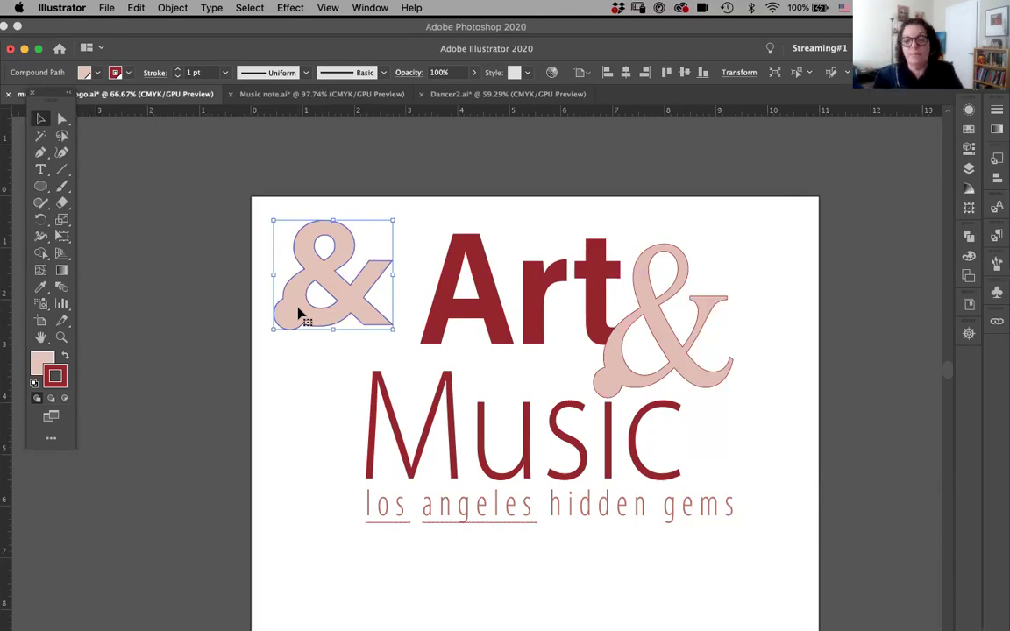
pyautogui.press('Delete')
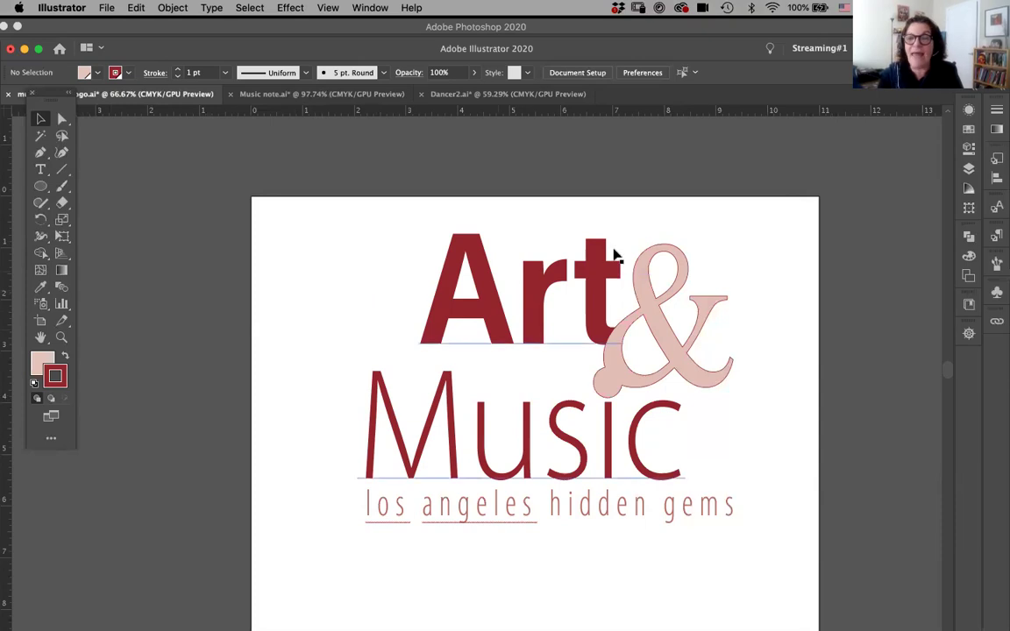
# Review the objects listed in the logo's "color theme" layer and collapse the layer
pyautogui.click(968, 168)
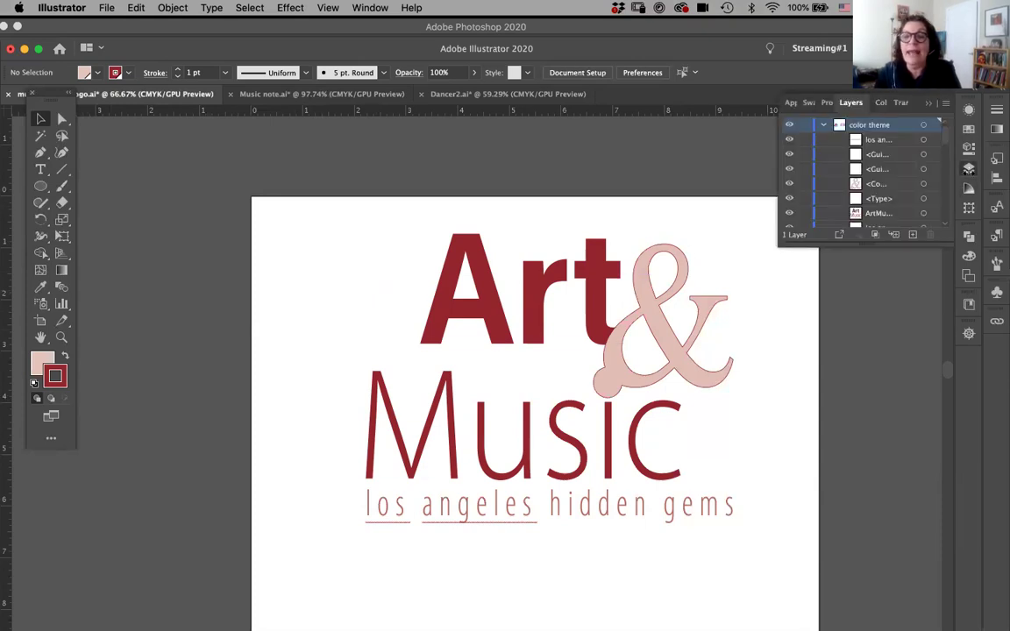
pyautogui.moveTo(876, 276)
pyautogui.mouseDown()
pyautogui.moveTo(880, 346)
pyautogui.moveTo(866, 278)
pyautogui.mouseUp()
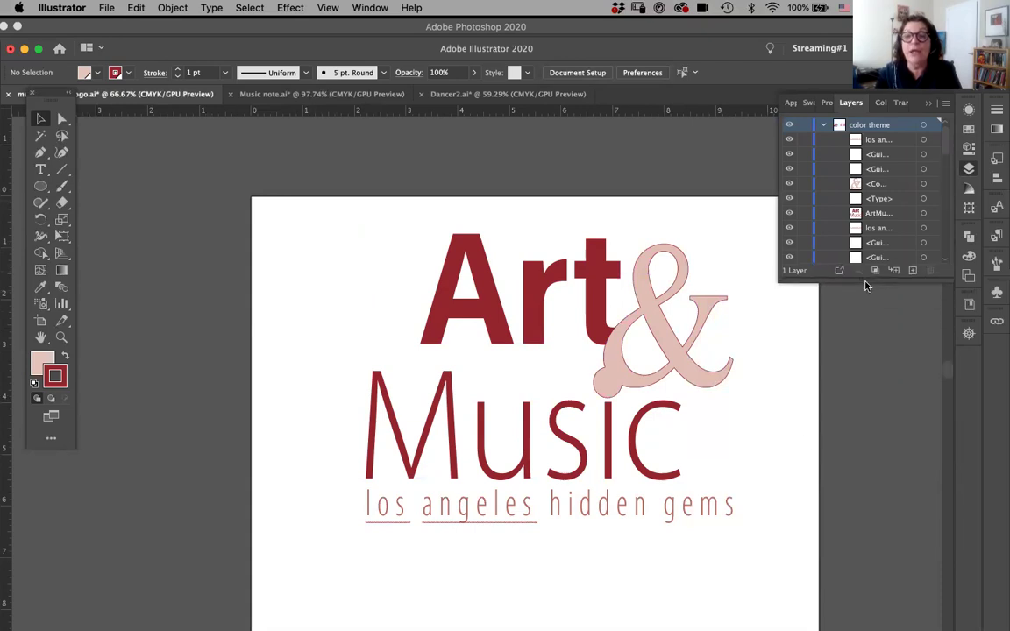
pyautogui.click(822, 130)
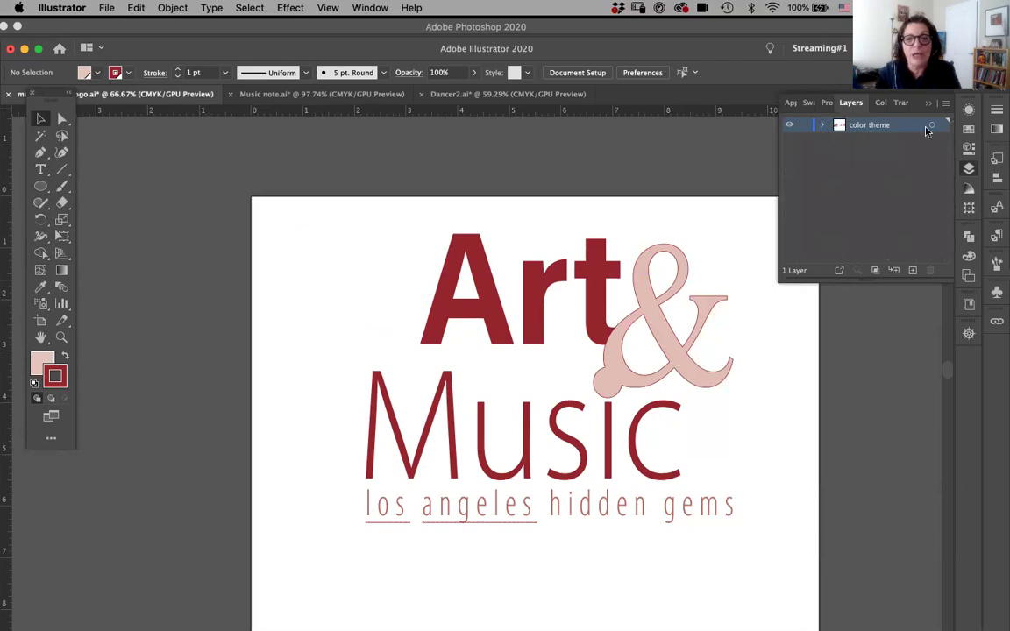
pyautogui.click(846, 102)
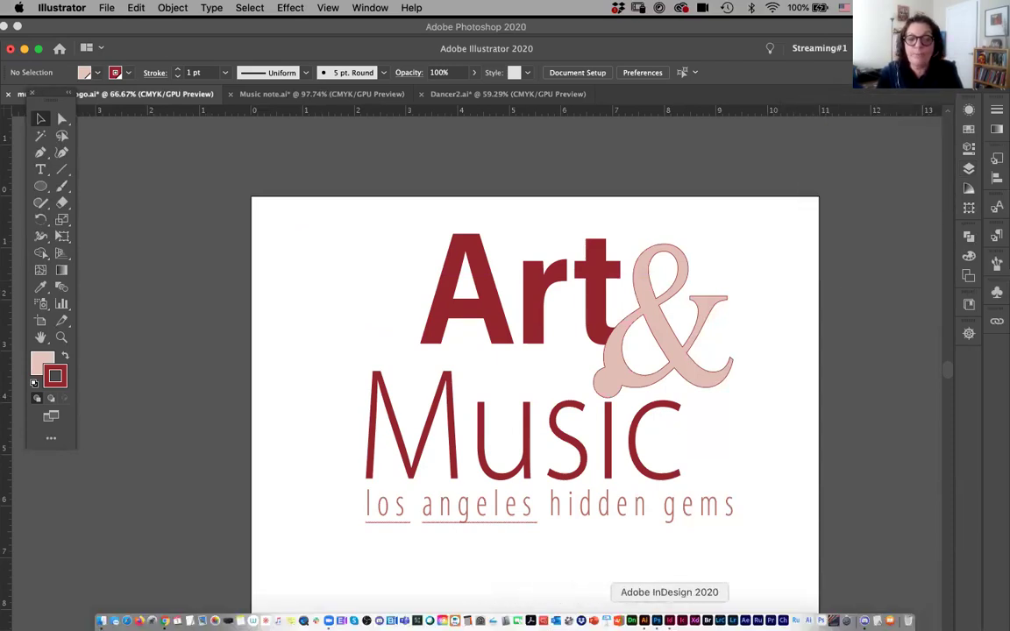
# Switch to InDesign, maximize the Art & Music DTLA brochure window and view both brochure pages in full-screen presentation
pyautogui.click(669, 619)
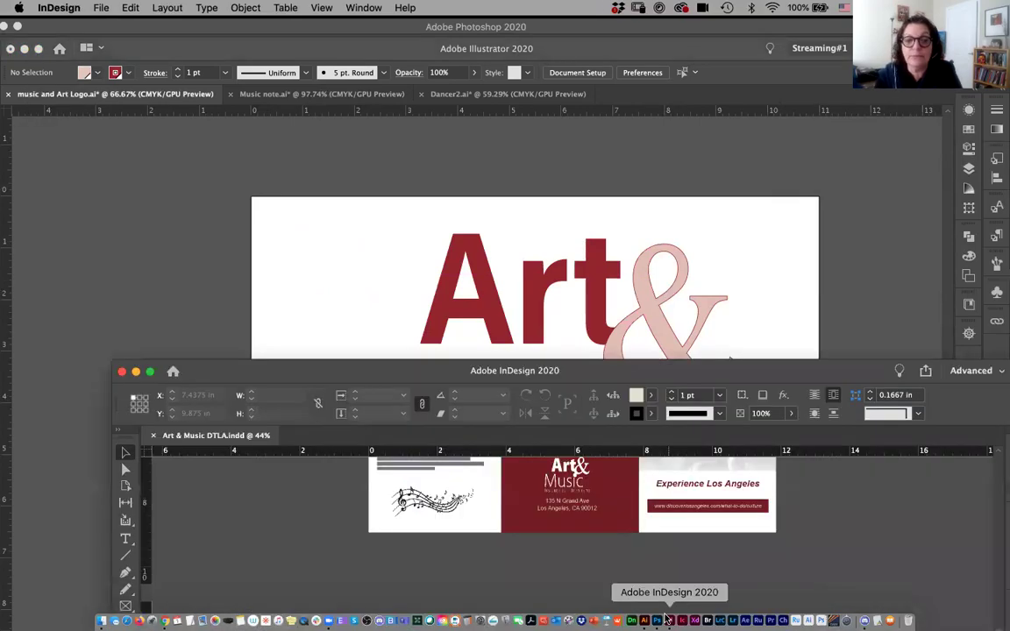
pyautogui.doubleClick(364, 372)
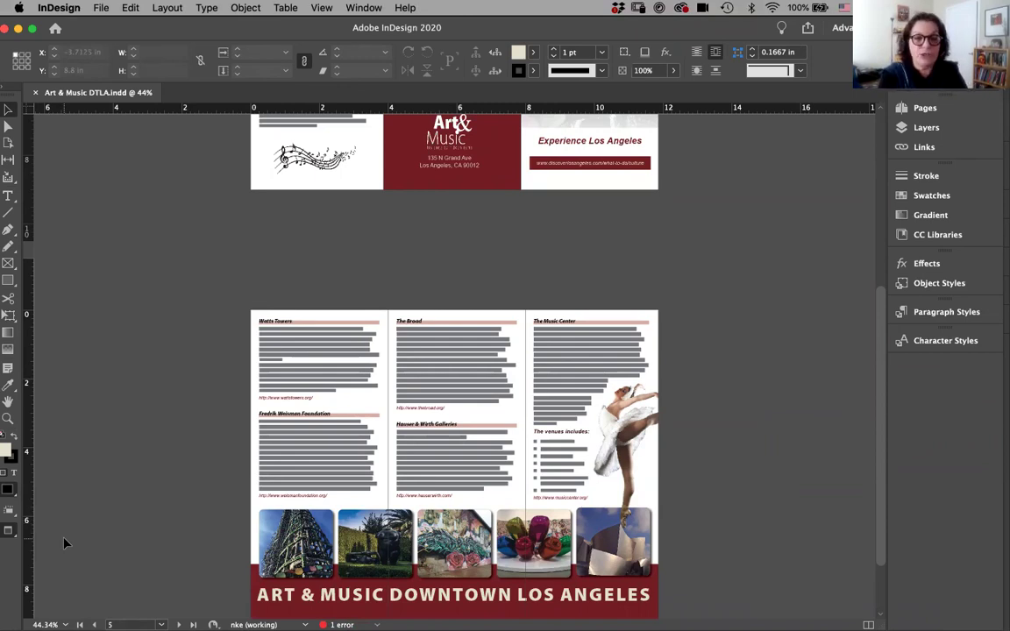
pyautogui.hotkey('shift', 'w')
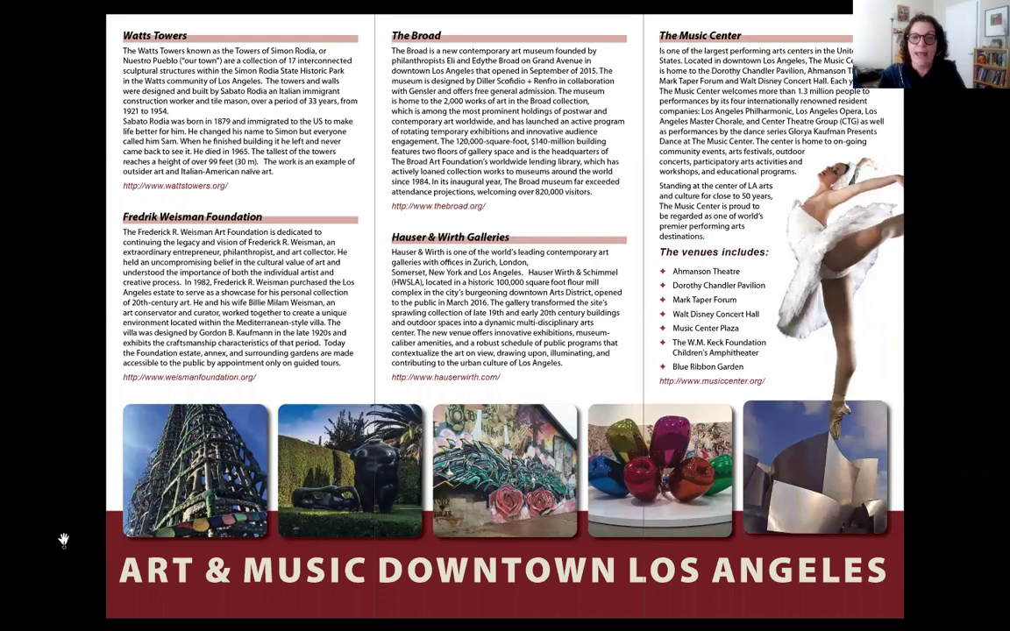
pyautogui.press('Left')
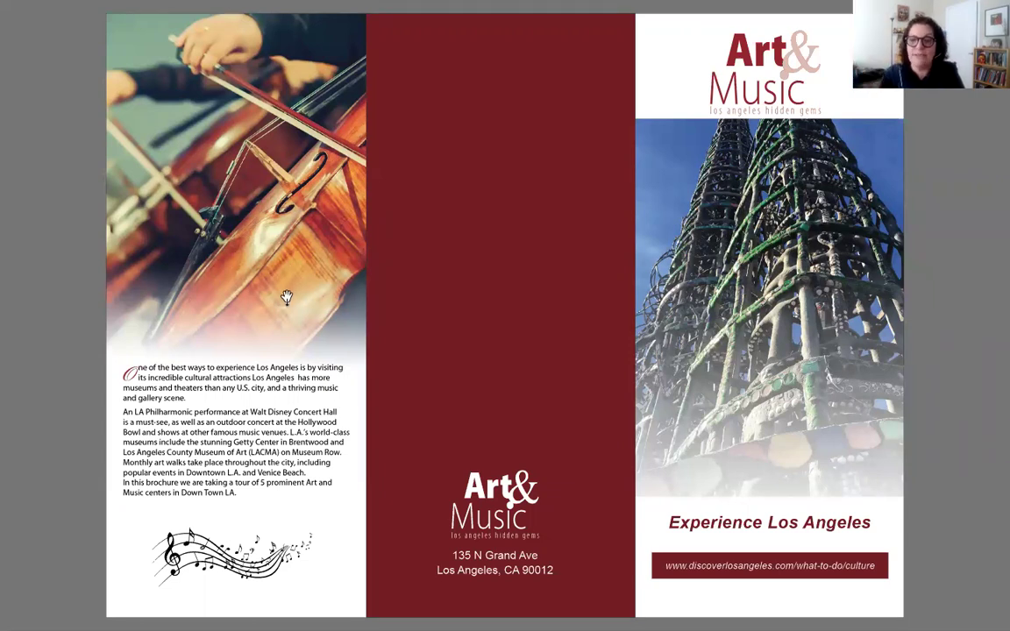
pyautogui.scroll(-1, 287, 298)
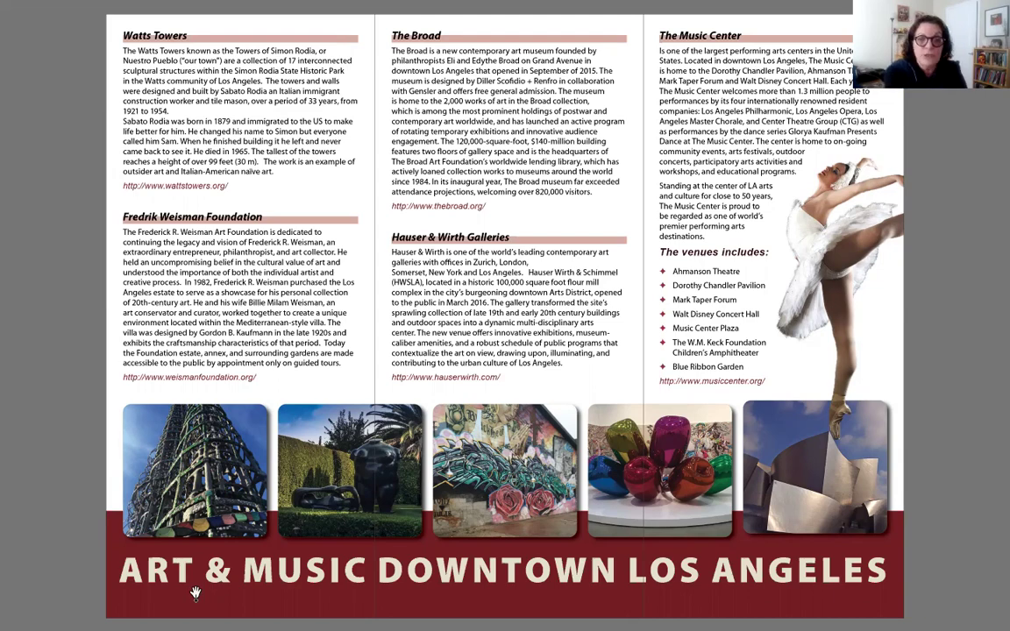
pyautogui.press('Escape')
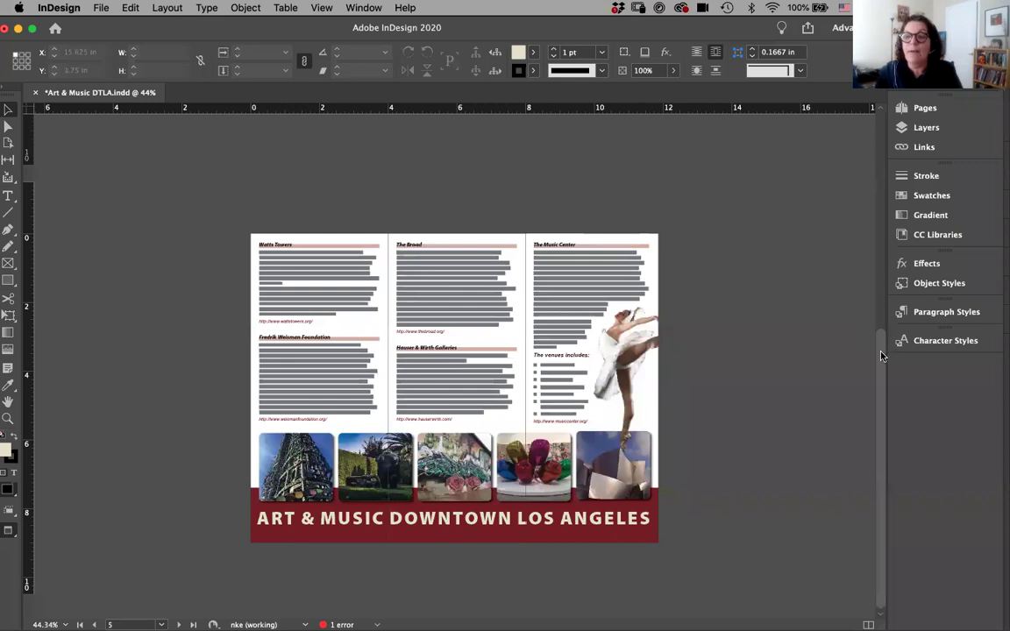
pyautogui.scroll(2, 875, 315)
pyautogui.scroll(10, 875, 315)
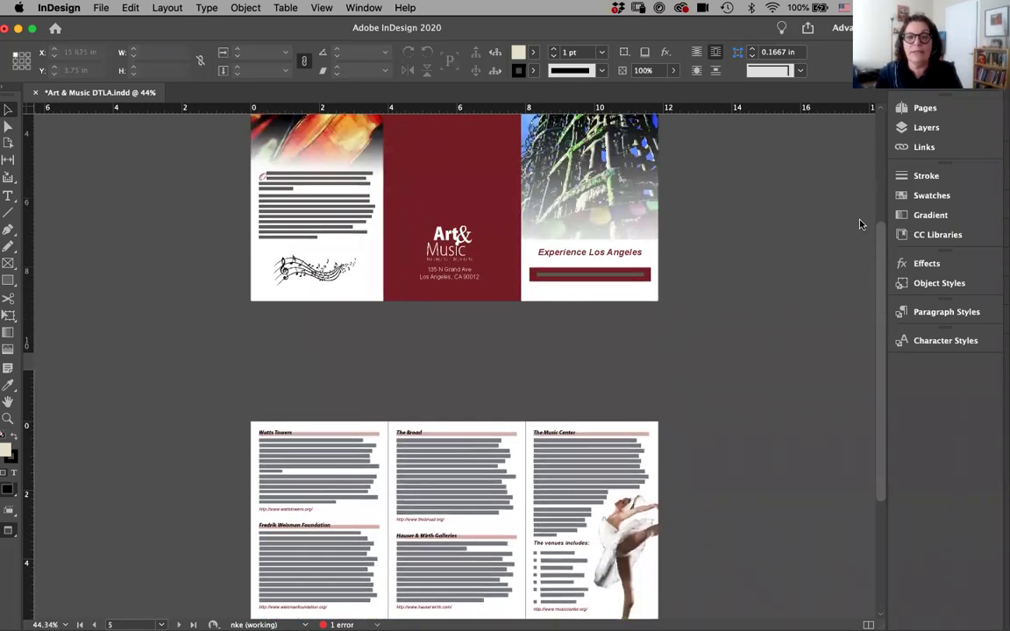
pyautogui.scroll(2, 858, 190)
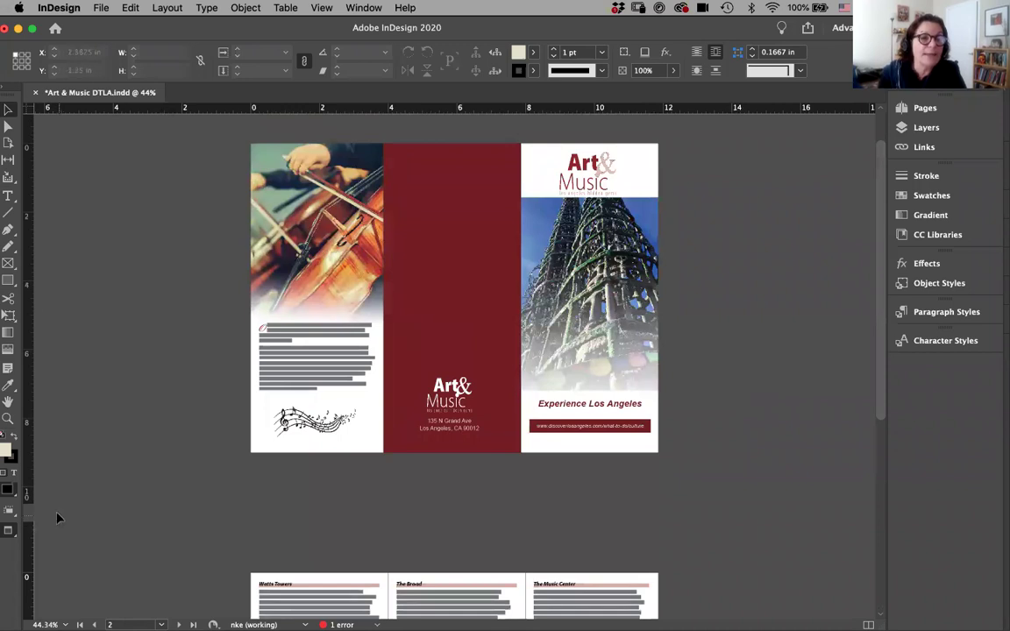
pyautogui.moveTo(11, 88); pyautogui.dragTo(91, 124)
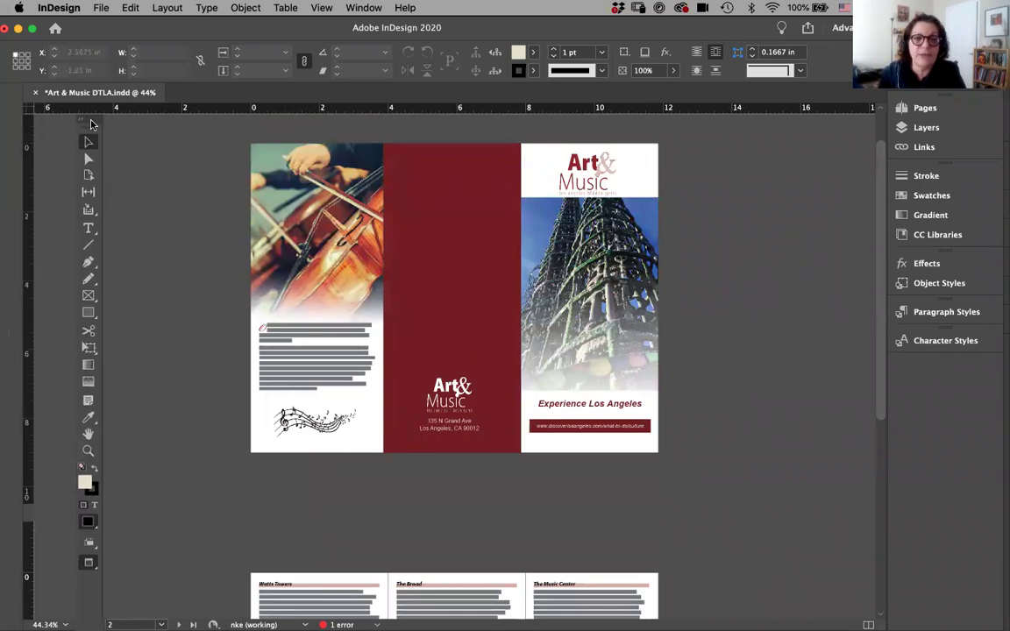
pyautogui.click(80, 120)
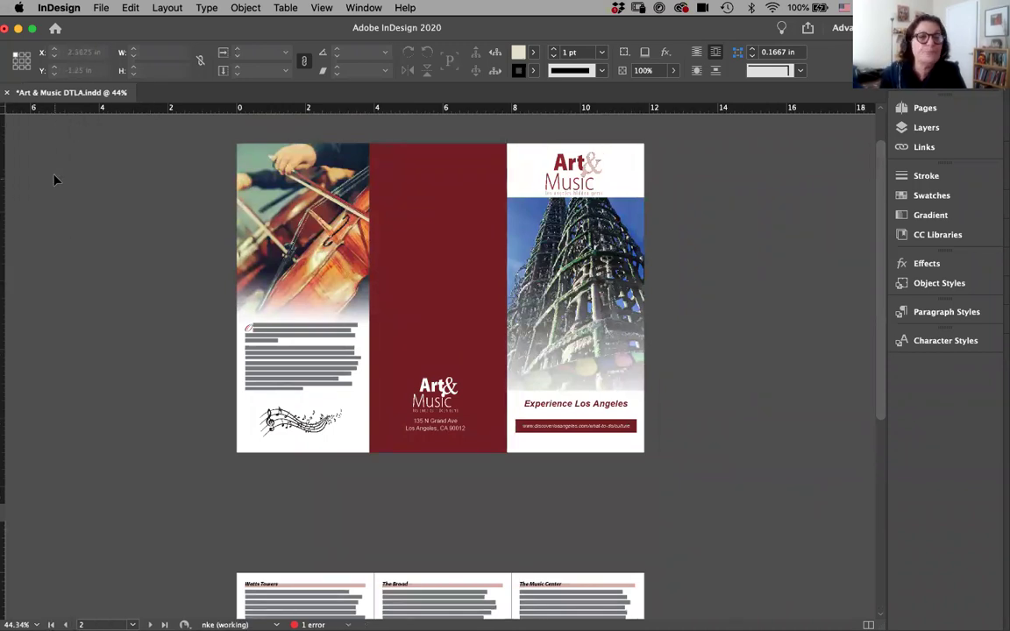
pyautogui.click(360, 8)
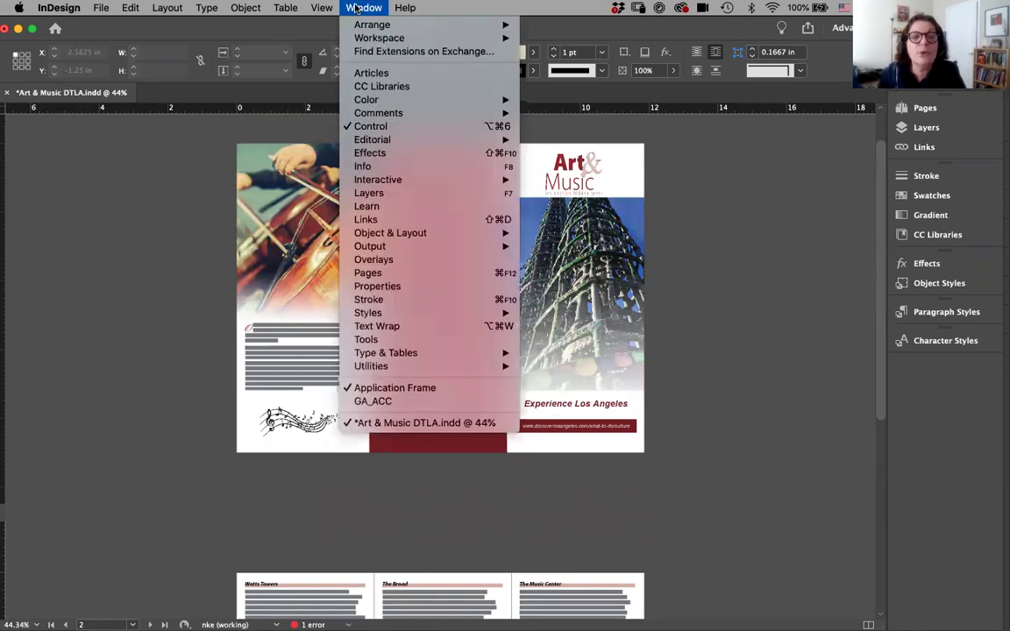
pyautogui.click(114, 158)
pyautogui.click(841, 27)
pyautogui.click(850, 192)
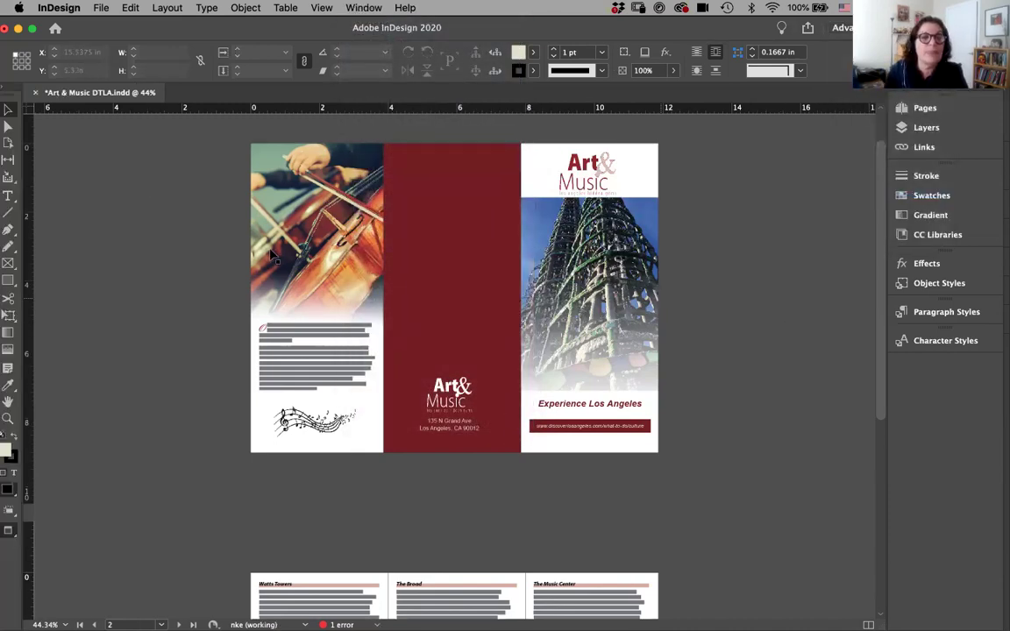
# Float the Tools panel beside the brochure's first page and arrange it in two columns
pyautogui.moveTo(10, 91); pyautogui.dragTo(82, 133)
pyautogui.click(77, 128)
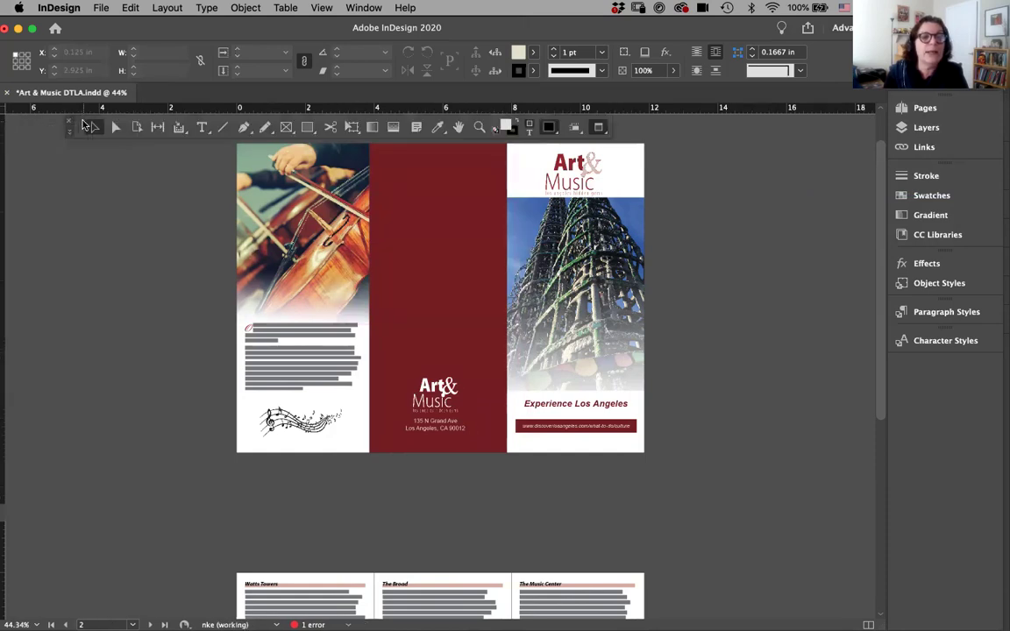
pyautogui.click(70, 122)
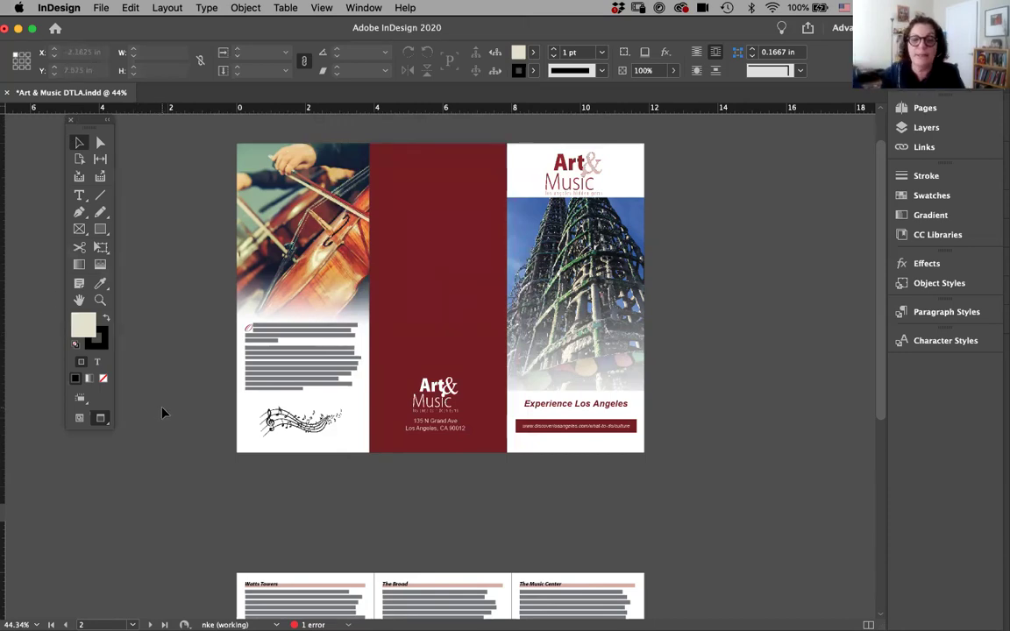
pyautogui.press('super+equal')
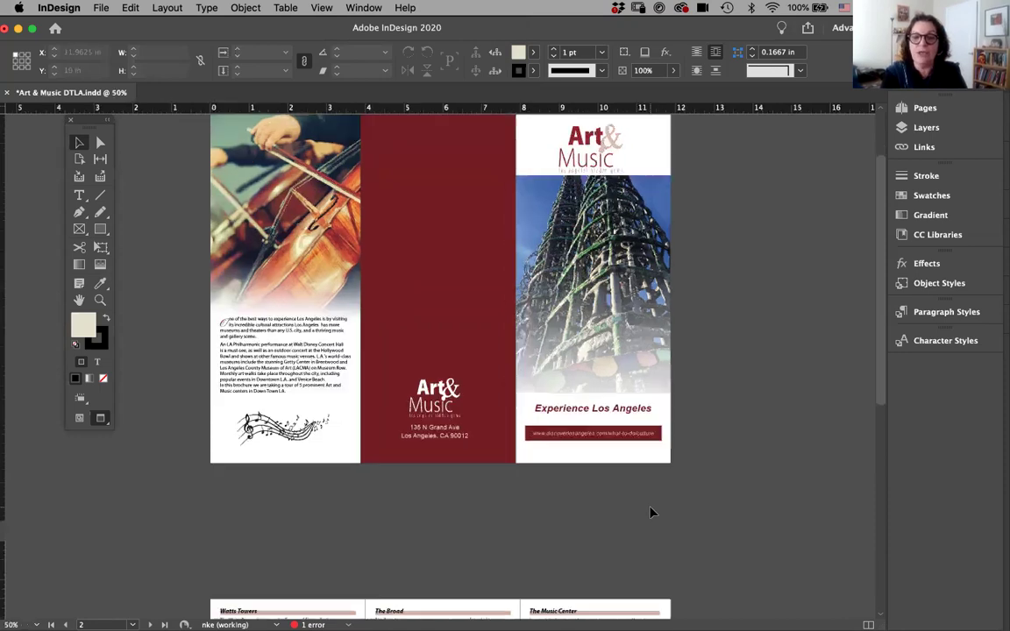
# Show the Pages panel and enlarge its master section so both the A-outside and B-Inside masters are listed
pyautogui.press('super+equal')
pyautogui.moveTo(592, 534); pyautogui.dragTo(614, 630)
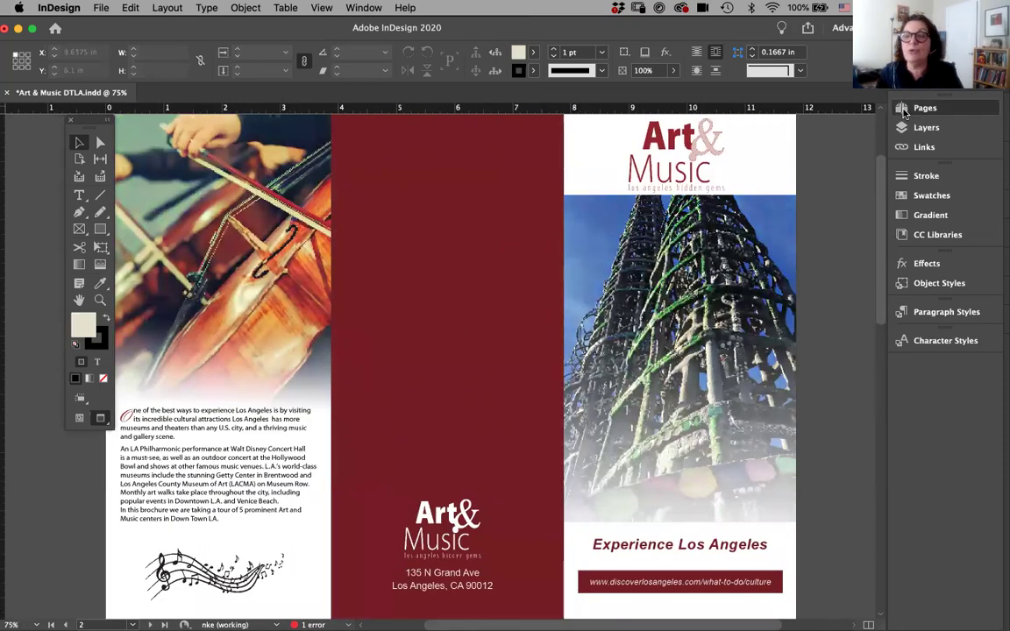
pyautogui.click(920, 108)
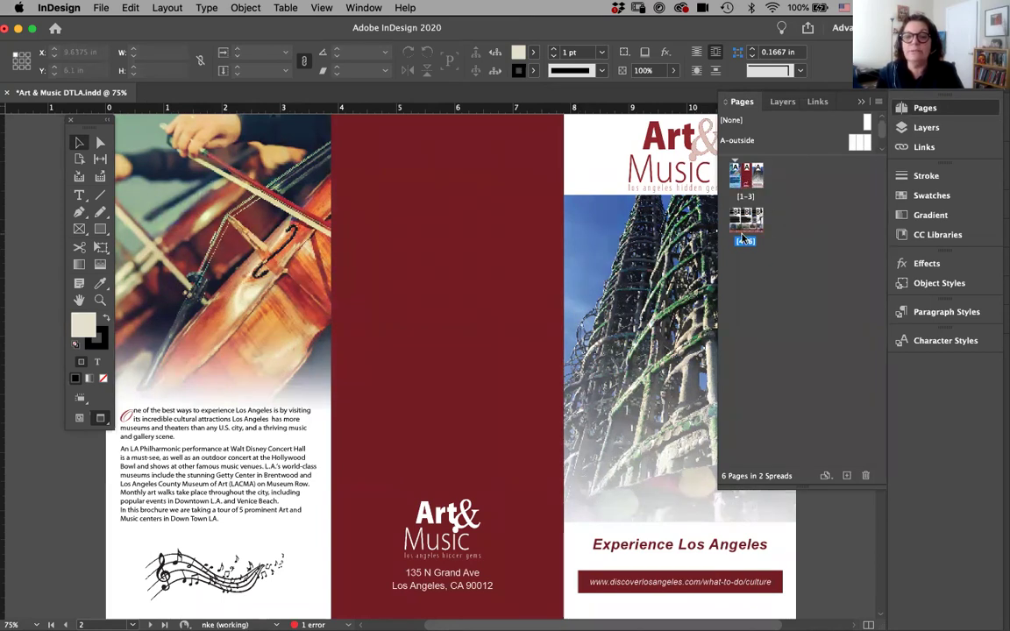
pyautogui.moveTo(785, 198); pyautogui.dragTo(785, 292)
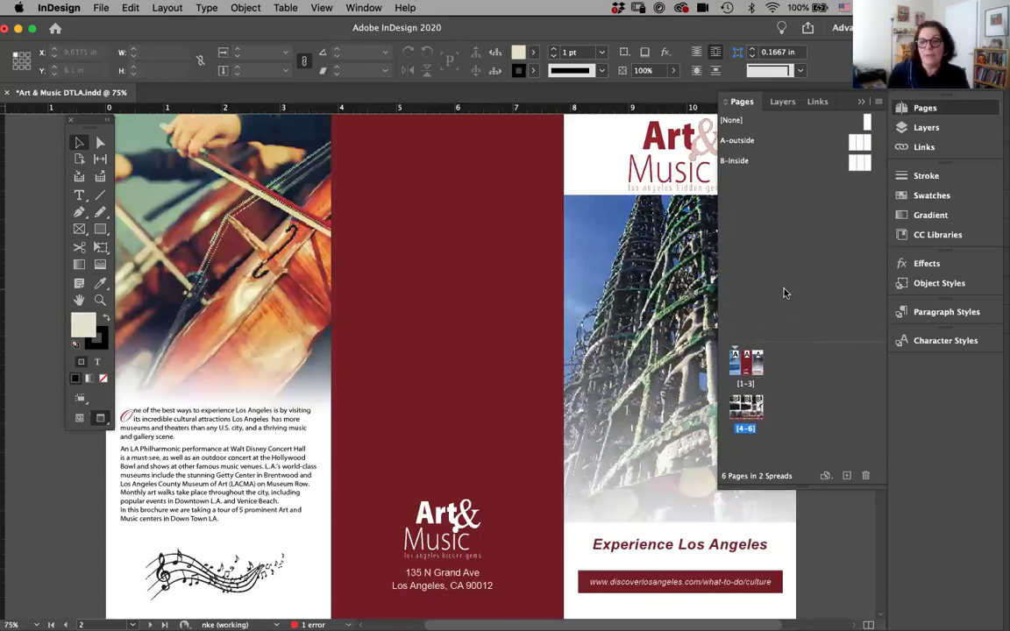
# View the A-outside and B-Inside master spreads and return to A-outside to compare their panel widths
pyautogui.doubleClick(736, 142)
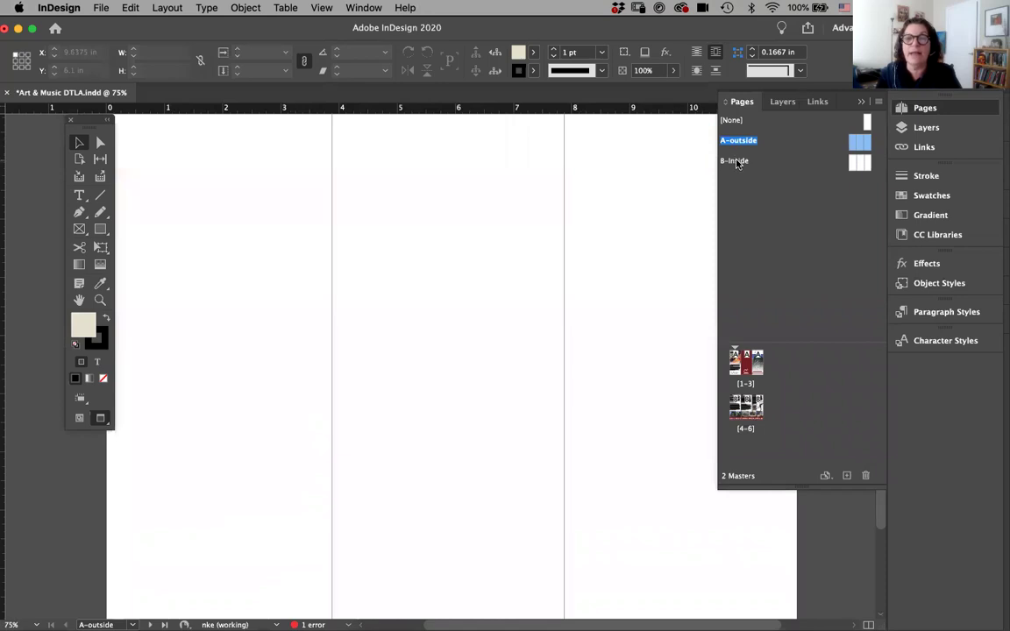
pyautogui.doubleClick(736, 162)
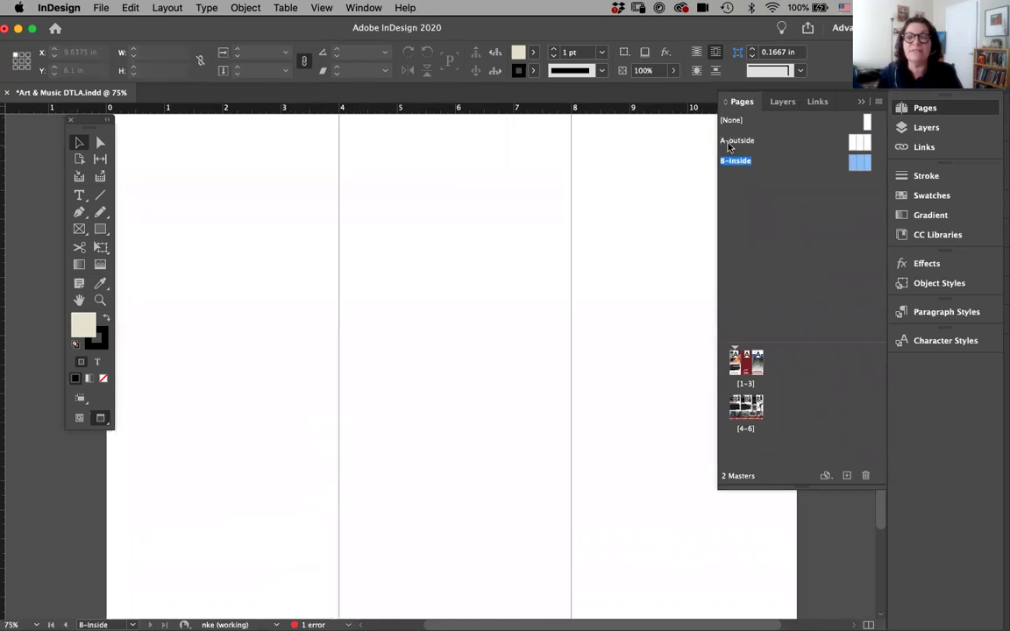
pyautogui.doubleClick(728, 142)
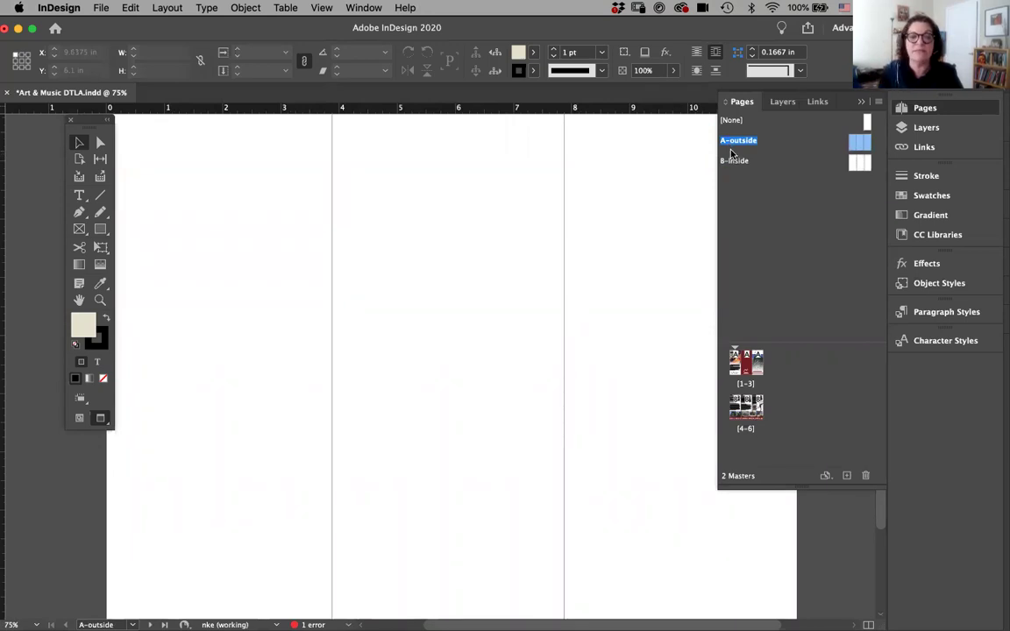
# Switch the A-outside master to Normal screen mode to display its margins and bleed guides, and bring back the Pages panel
pyautogui.click(79, 419)
pyautogui.click(79, 418)
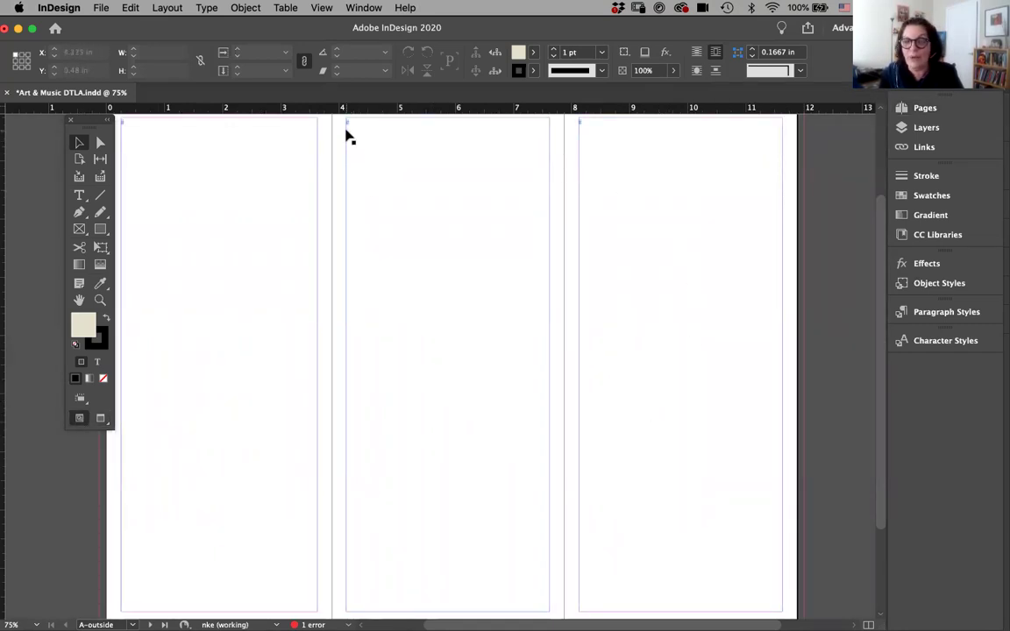
pyautogui.click(914, 113)
pyautogui.click(733, 163)
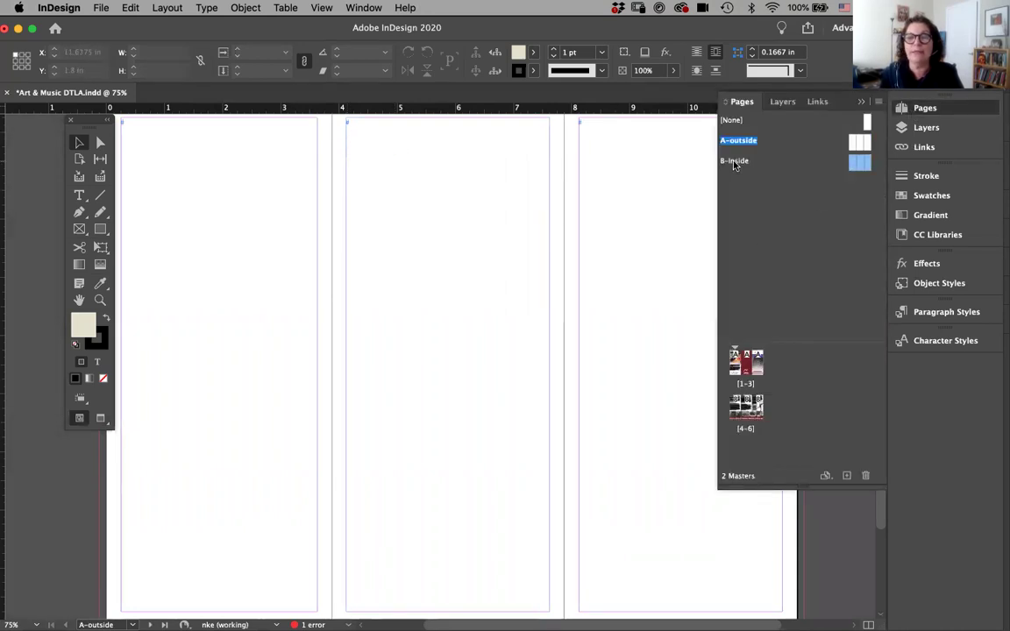
# Go from the master to the brochure's outside spread and step through pages 1 to 3
pyautogui.doubleClick(737, 362)
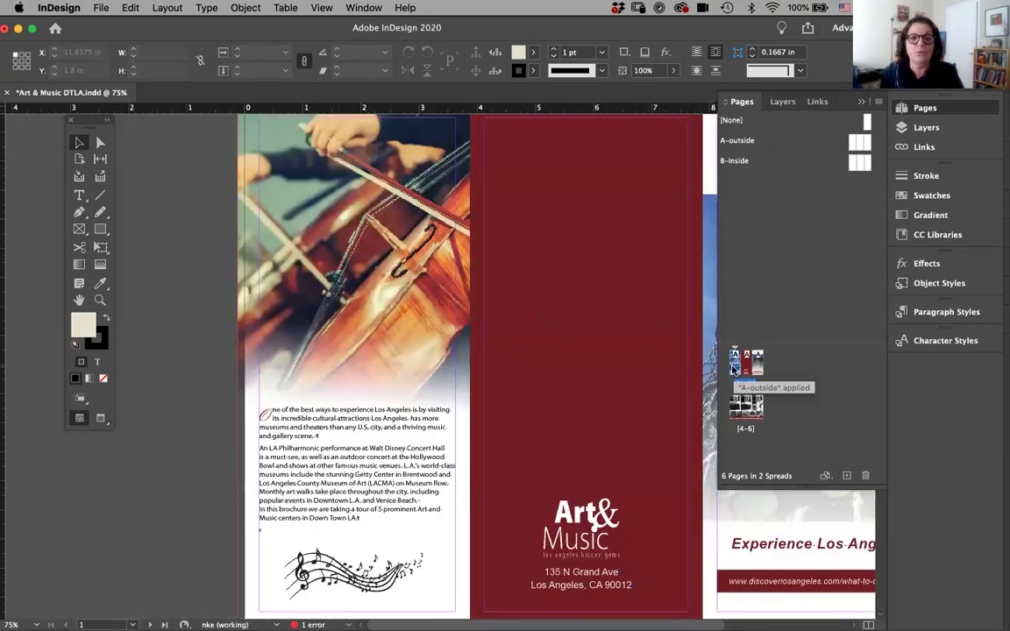
pyautogui.doubleClick(746, 371)
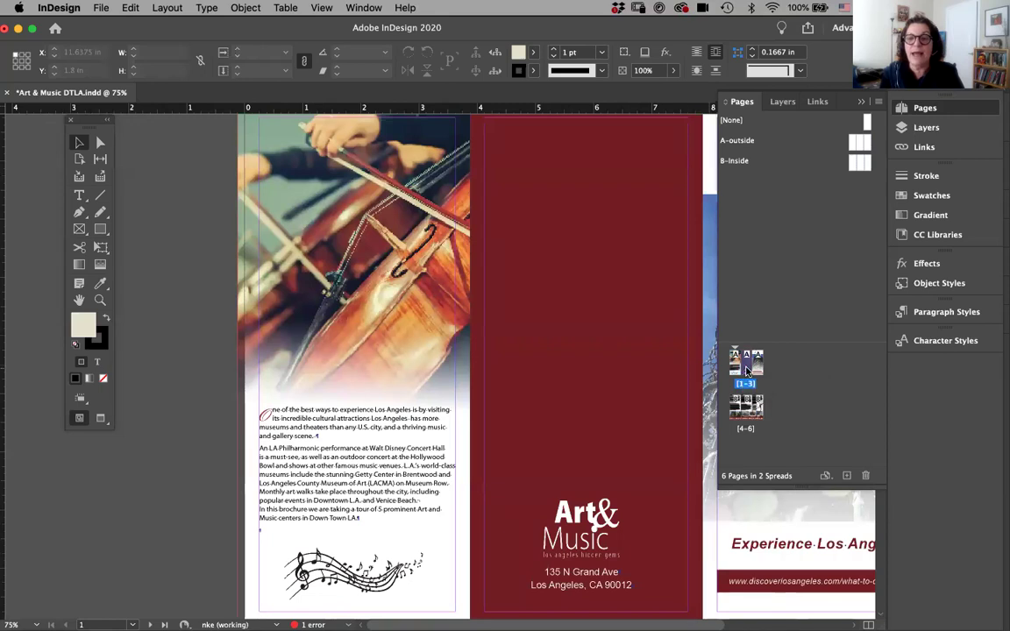
pyautogui.doubleClick(759, 366)
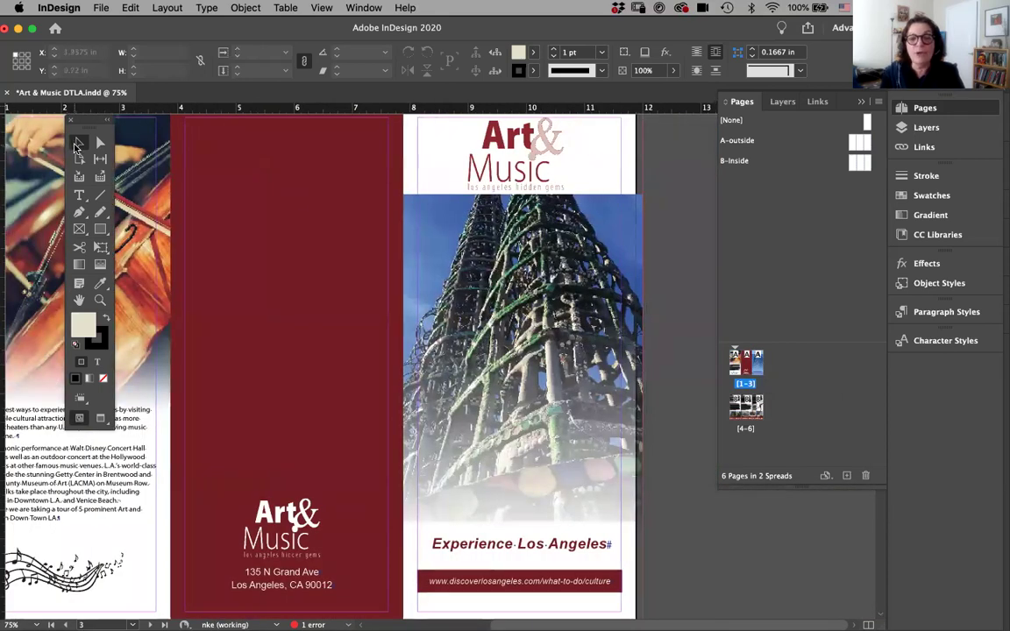
# Select the towers image on page 3, lengthen the Layers panel and expand the "images and graphics" layer
pyautogui.click(444, 228)
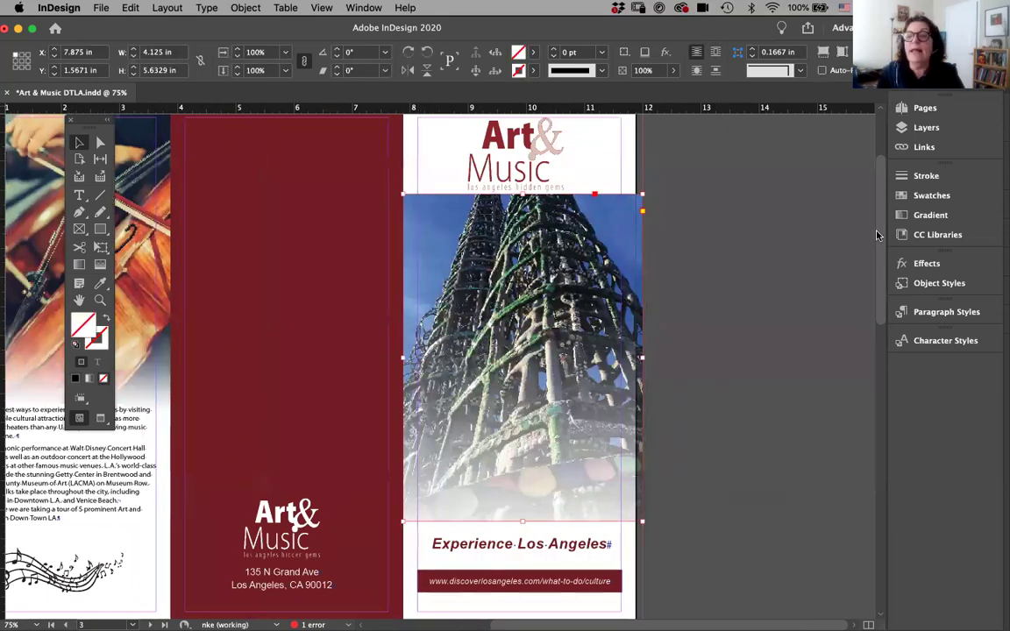
pyautogui.click(922, 127)
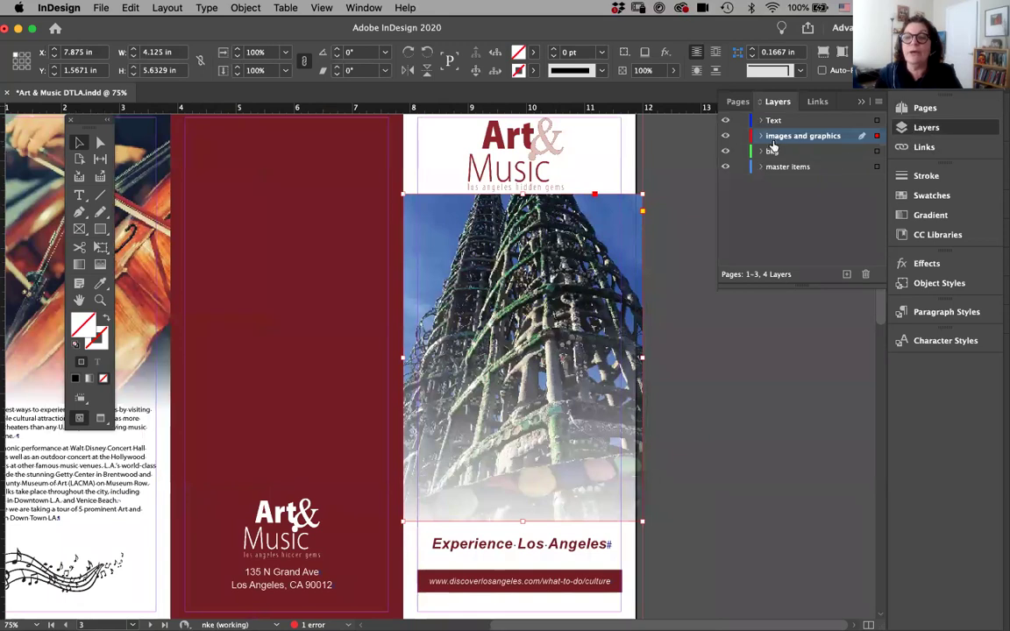
pyautogui.moveTo(801, 374); pyautogui.dragTo(829, 535)
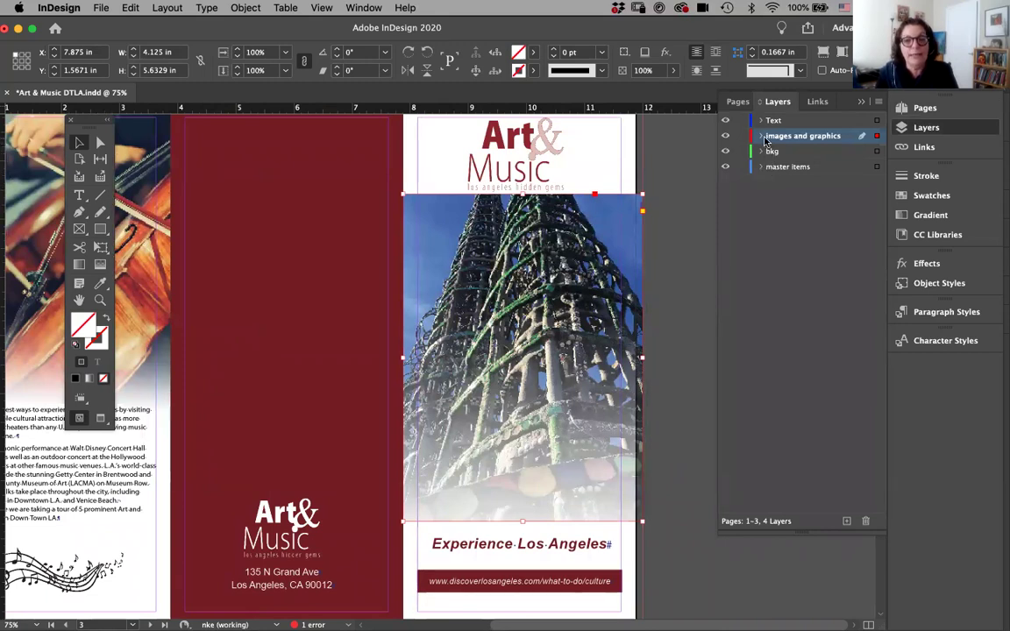
pyautogui.click(781, 268)
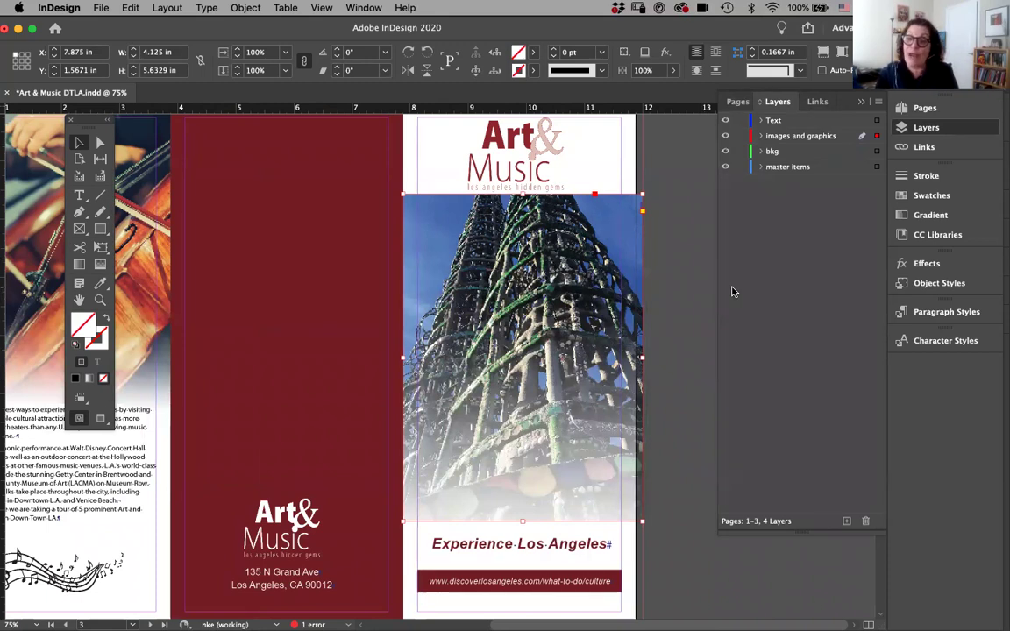
pyautogui.click(760, 136)
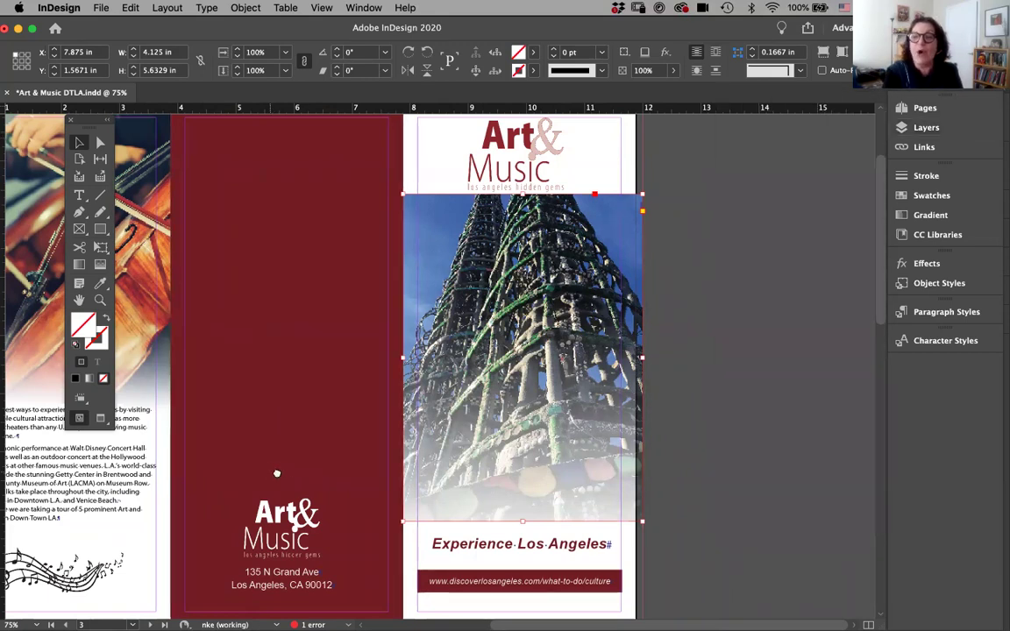
# Bring the whole outside spread into view and toggle the visibility of Illustrator Logo.pdf off and on in the layer list
pyautogui.hscroll(-5, 276, 473)
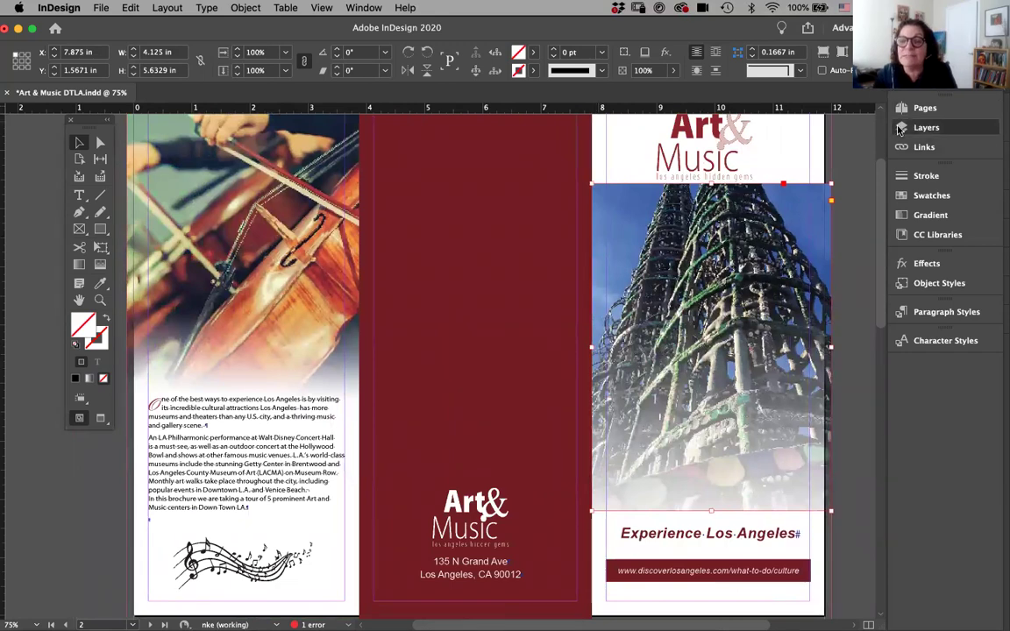
pyautogui.click(899, 128)
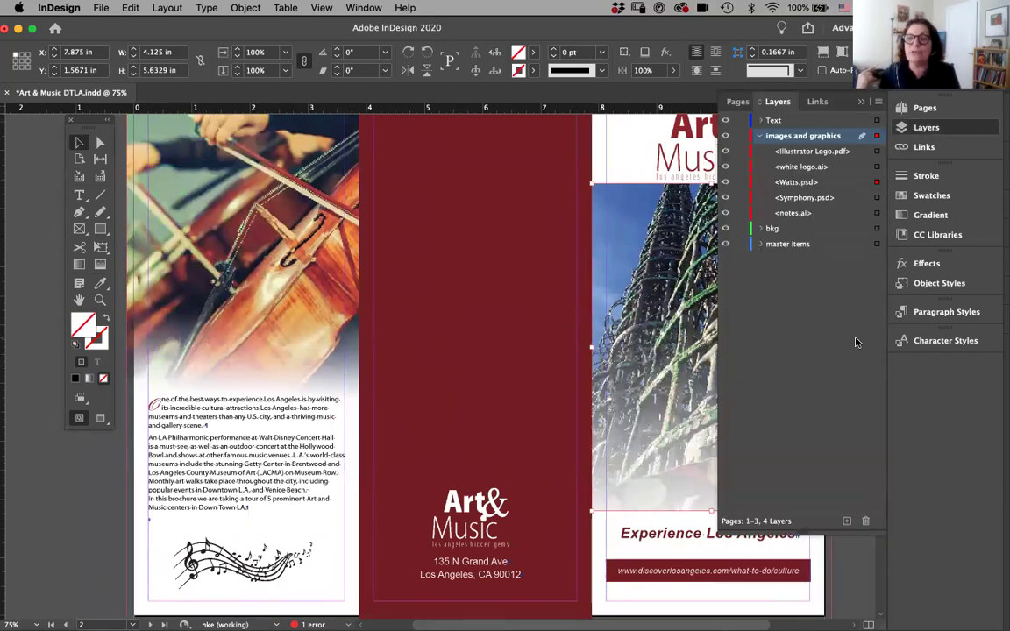
pyautogui.click(725, 152)
pyautogui.click(725, 153)
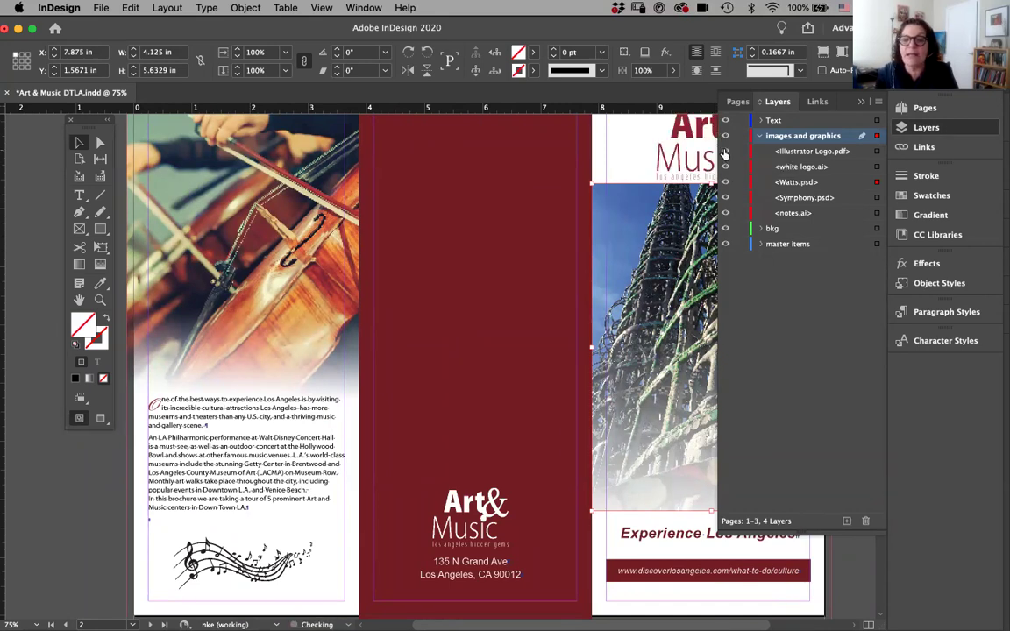
pyautogui.click(725, 152)
pyautogui.click(725, 152)
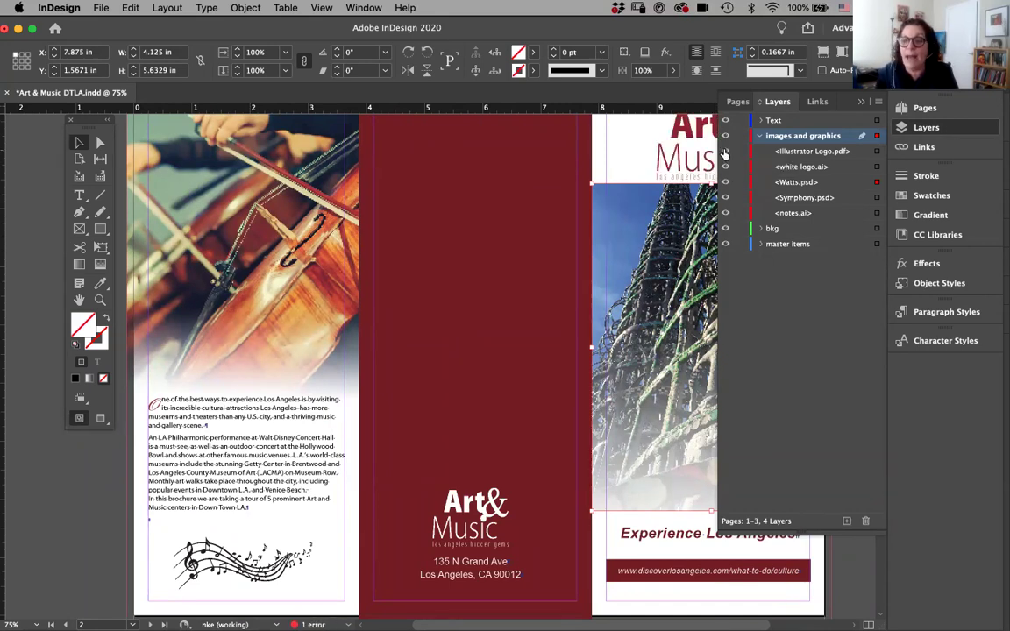
# Float the Layers panel over the brochure's first two panels and collapse the docked Pages and Links group
pyautogui.moveTo(778, 102); pyautogui.dragTo(215, 139)
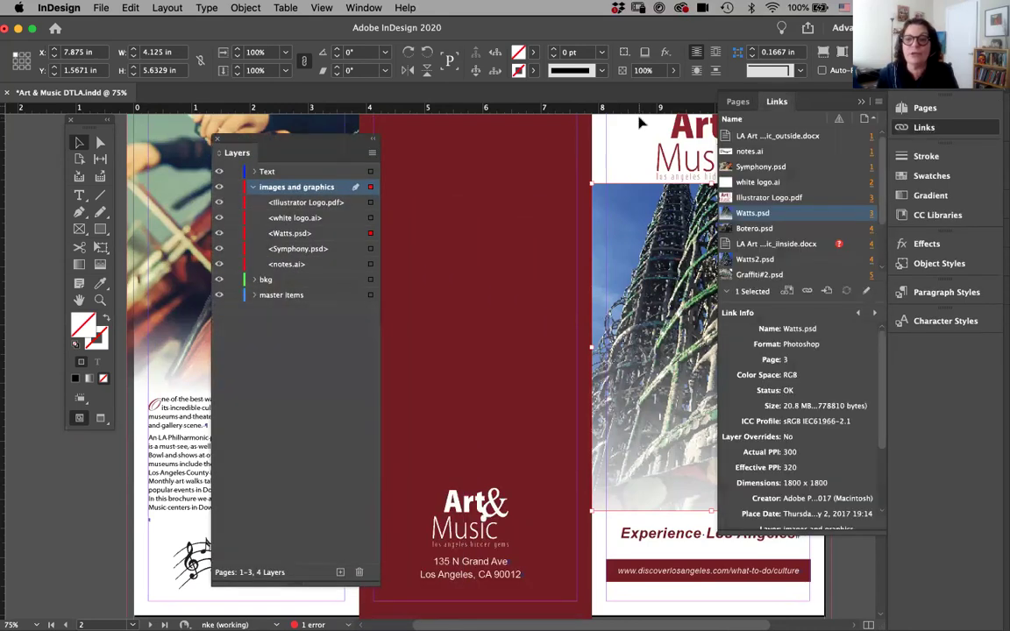
pyautogui.click(742, 102)
pyautogui.click(741, 103)
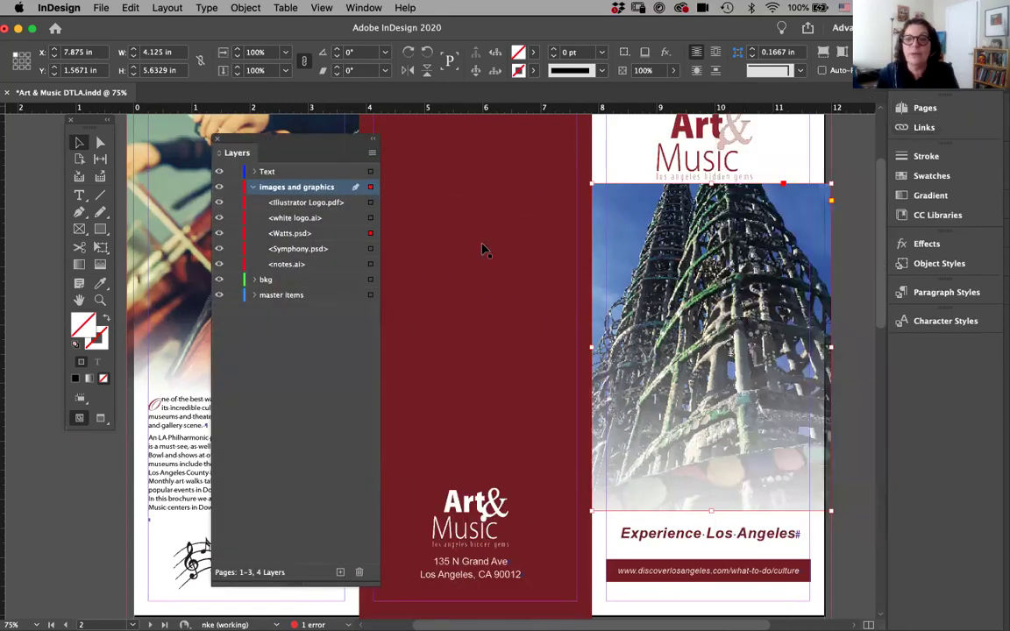
# Hide and reshow each item in the "images and graphics" layer, from Illustrator Logo.pdf through notes.ai, to identify it on the page
pyautogui.click(220, 202)
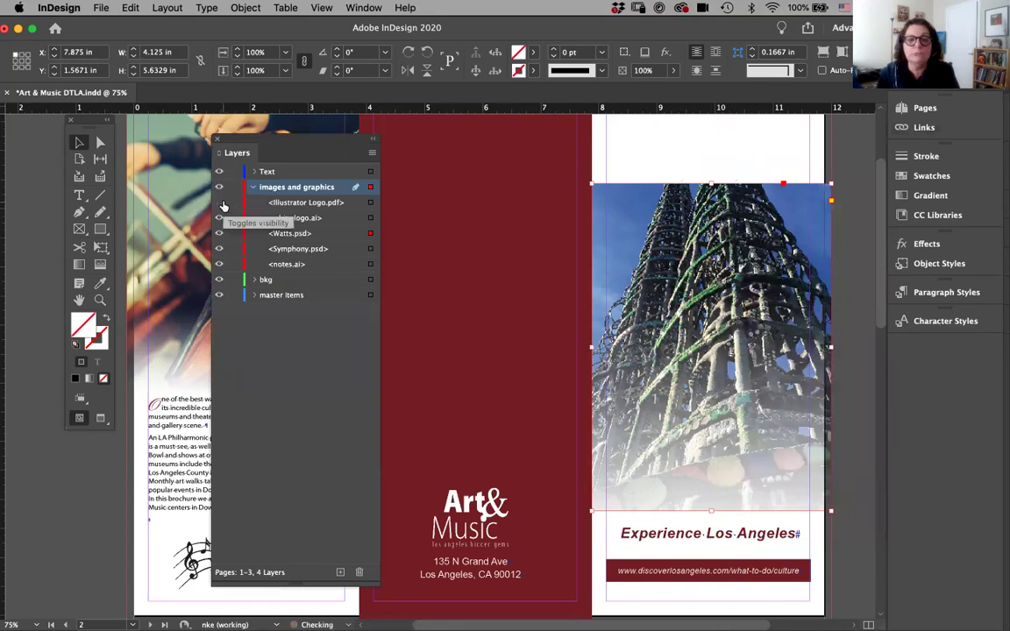
pyautogui.click(220, 202)
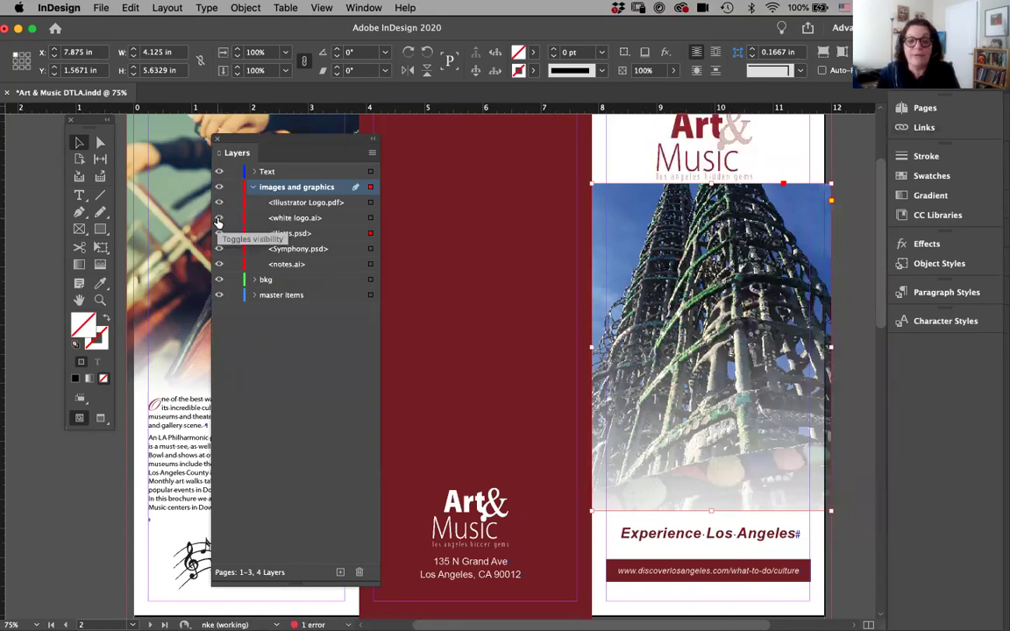
pyautogui.click(218, 220)
pyautogui.click(218, 218)
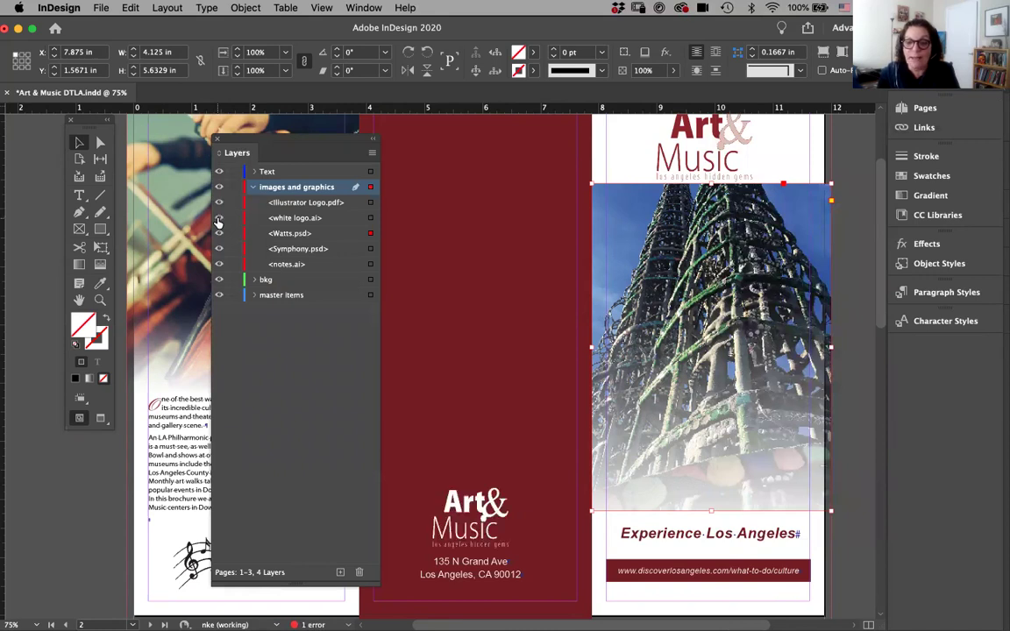
pyautogui.click(218, 219)
pyautogui.click(218, 219)
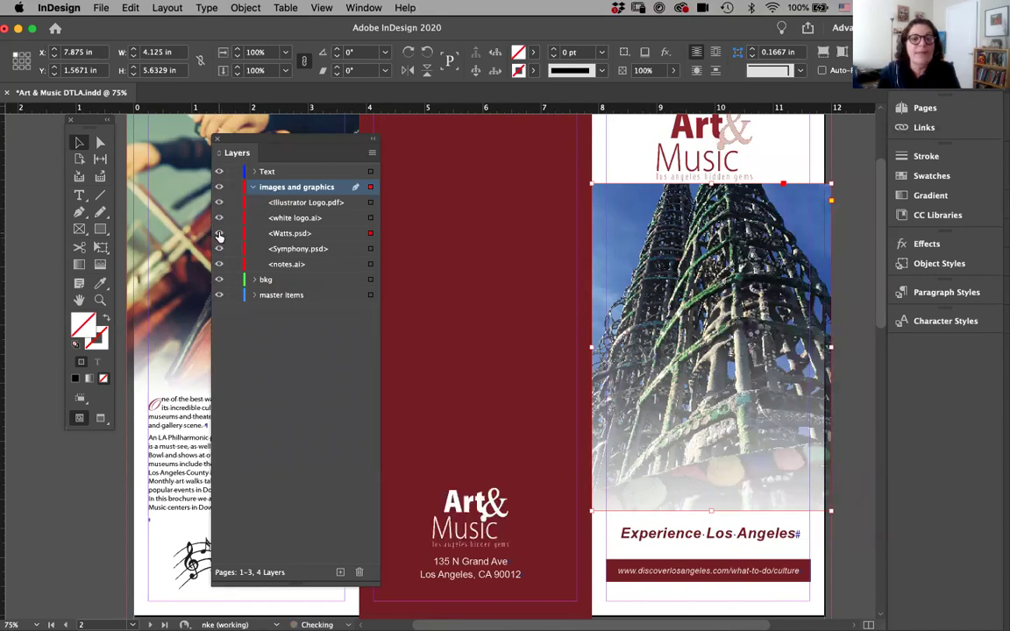
pyautogui.click(219, 233)
pyautogui.click(219, 233)
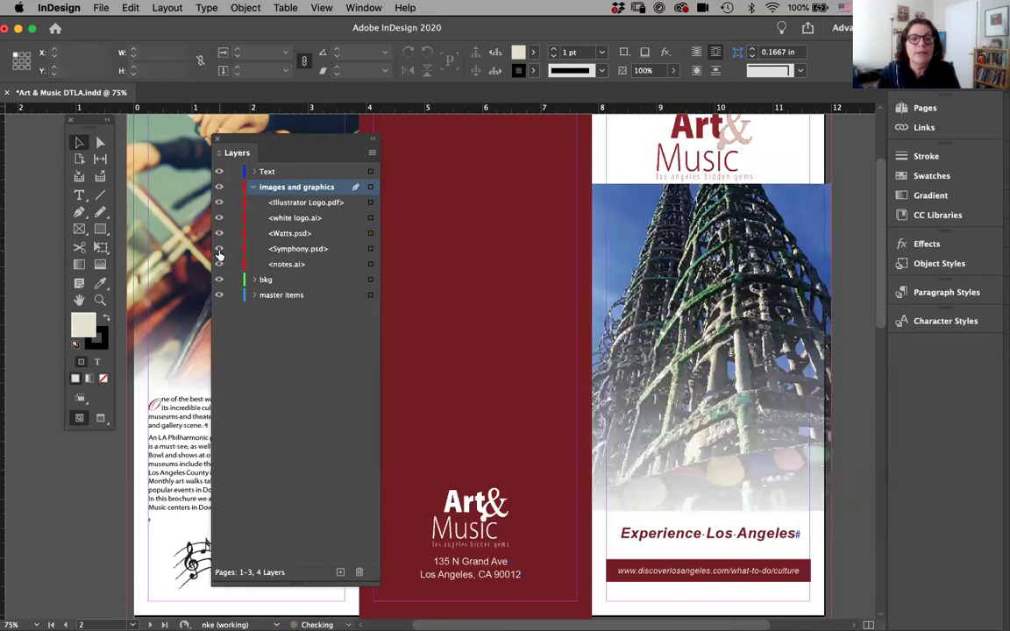
pyautogui.click(219, 249)
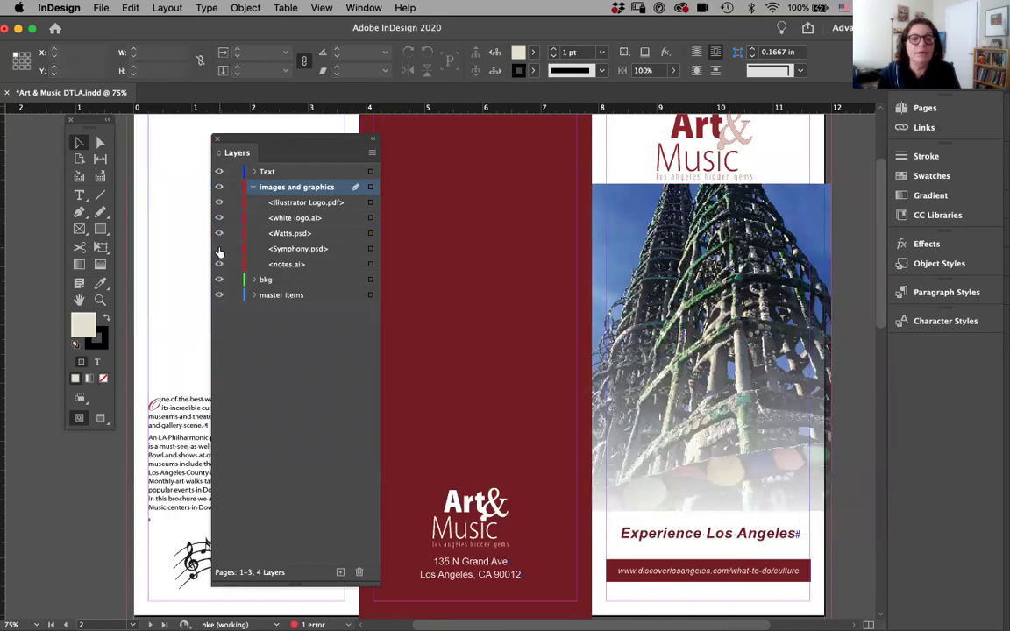
pyautogui.click(219, 250)
pyautogui.click(220, 265)
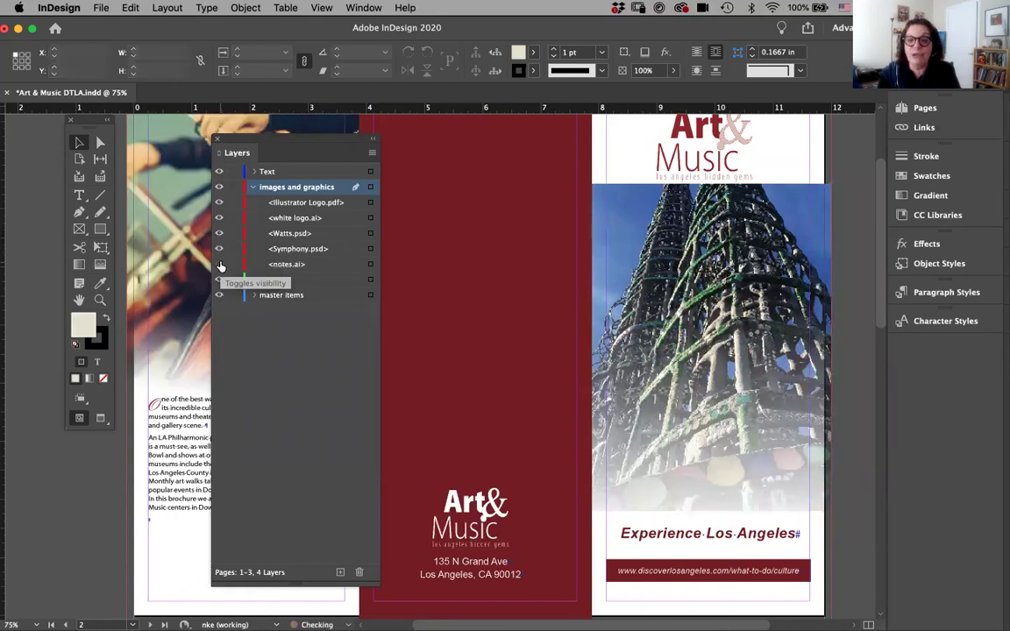
pyautogui.click(219, 264)
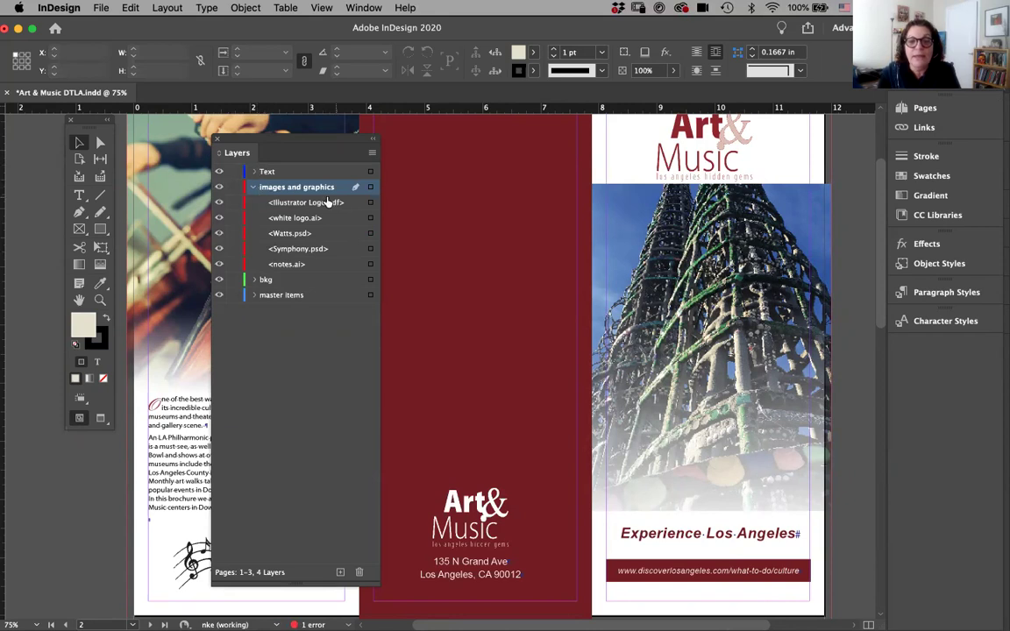
# Collapse the "images and graphics" layer and toggle the Text and bkg layers off and on to check their contents
pyautogui.click(252, 188)
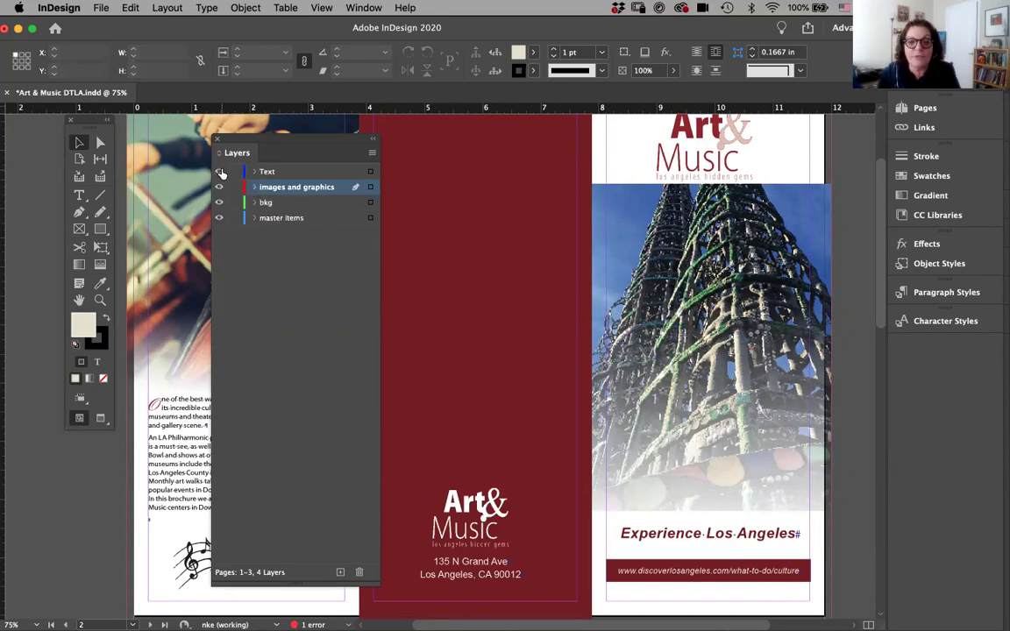
pyautogui.click(220, 171)
pyautogui.click(220, 172)
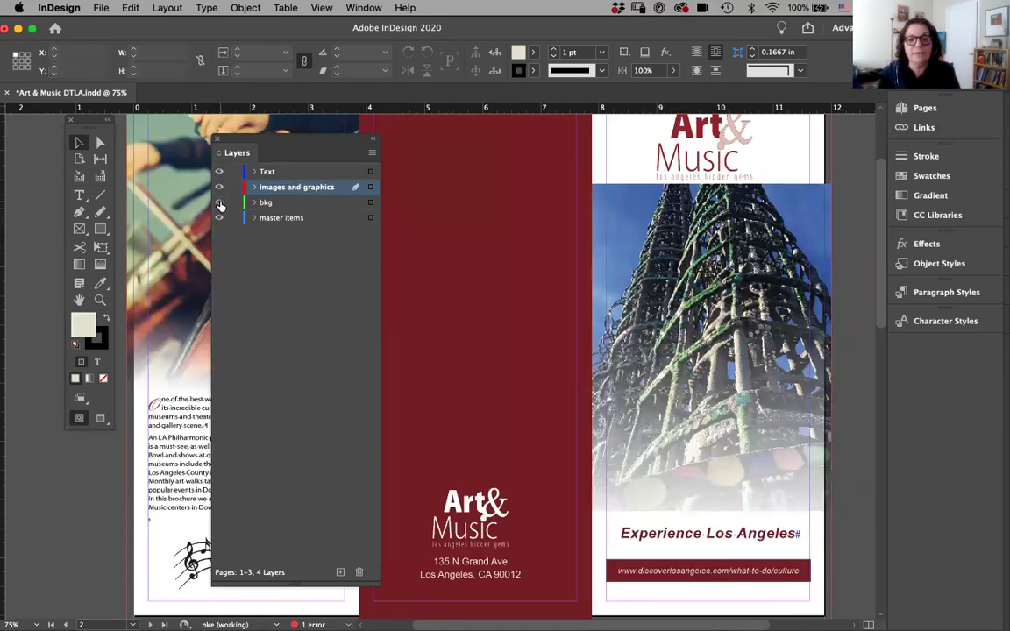
pyautogui.click(219, 202)
pyautogui.click(219, 203)
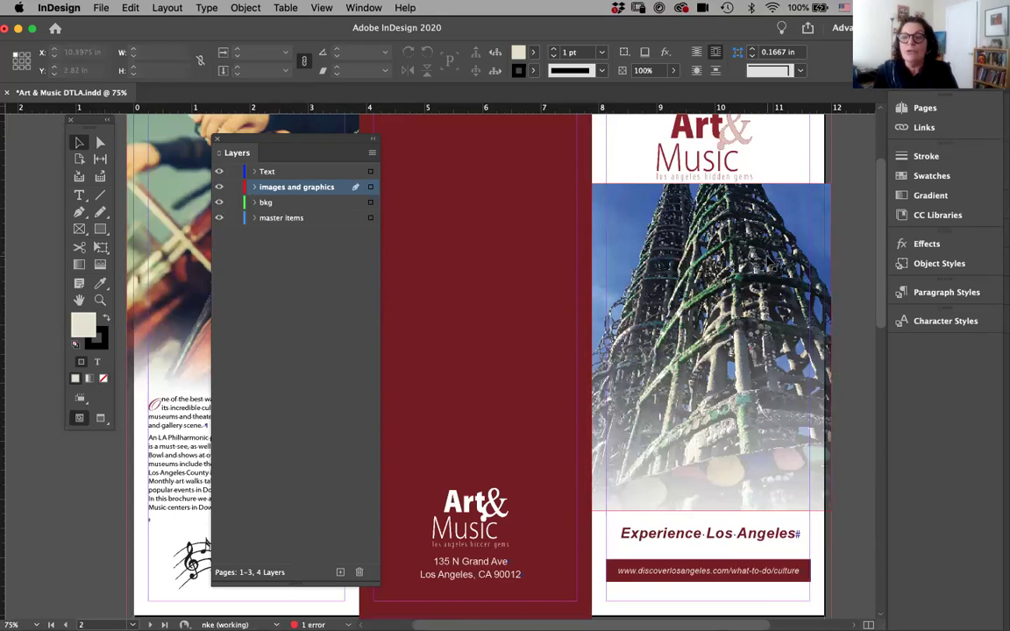
# Select the towers image on the cover and display its link information in the Links panel
pyautogui.click(770, 263)
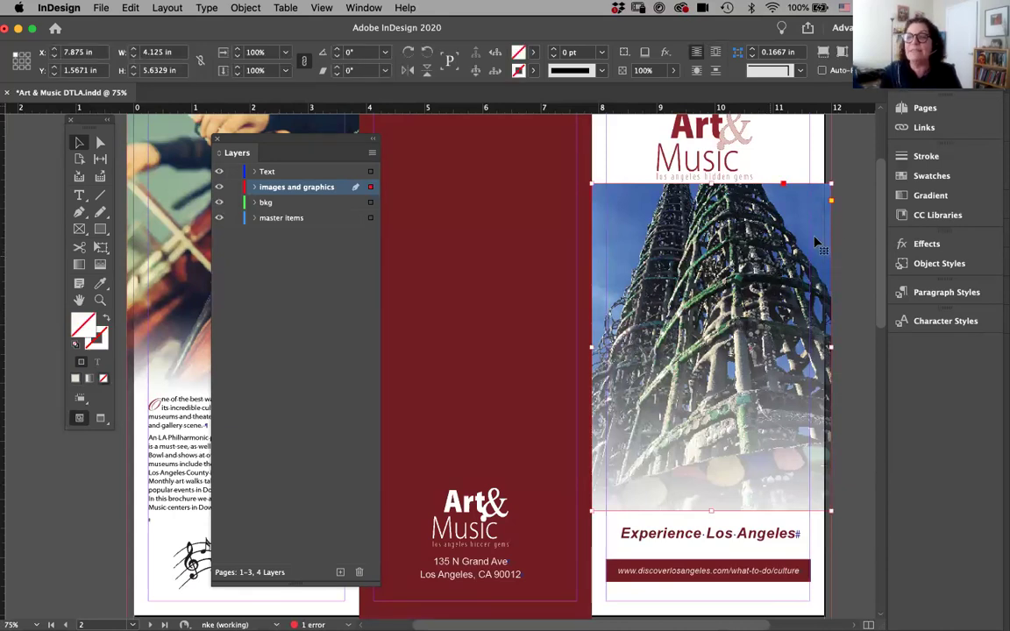
pyautogui.click(900, 129)
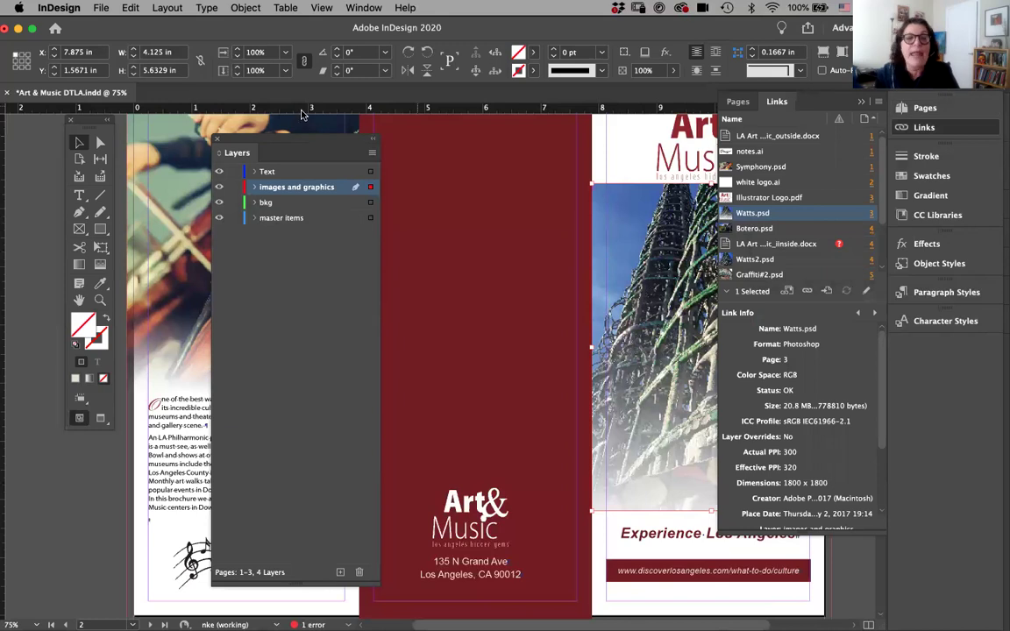
# Open the object layer options for the cover towers image, enable preview, and hide and reshow Levels 1 and Layer 0
pyautogui.click(244, 8)
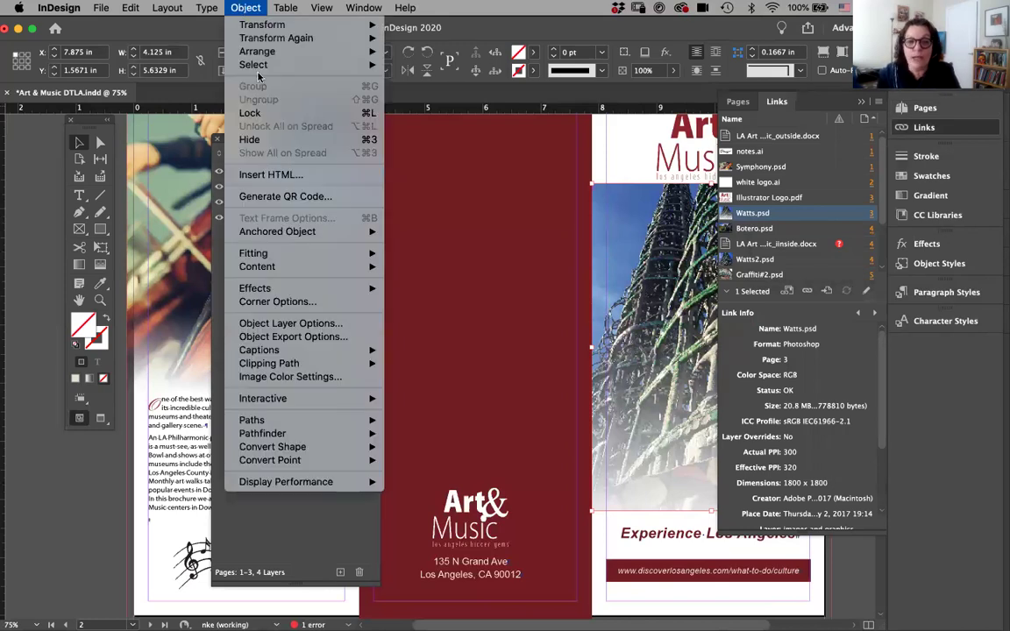
pyautogui.click(409, 328)
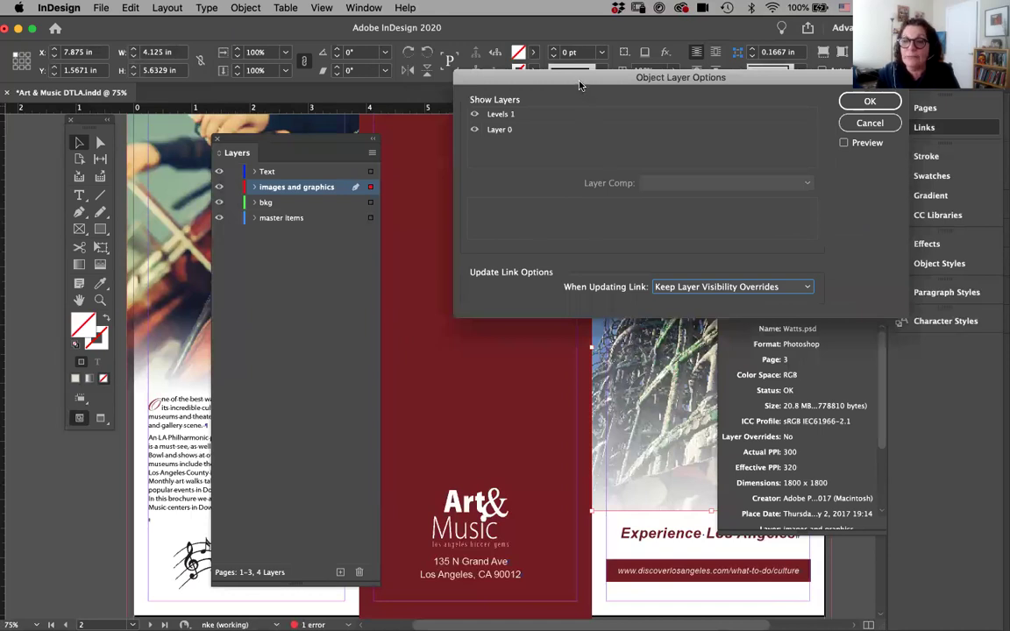
pyautogui.moveTo(578, 85); pyautogui.dragTo(595, 105)
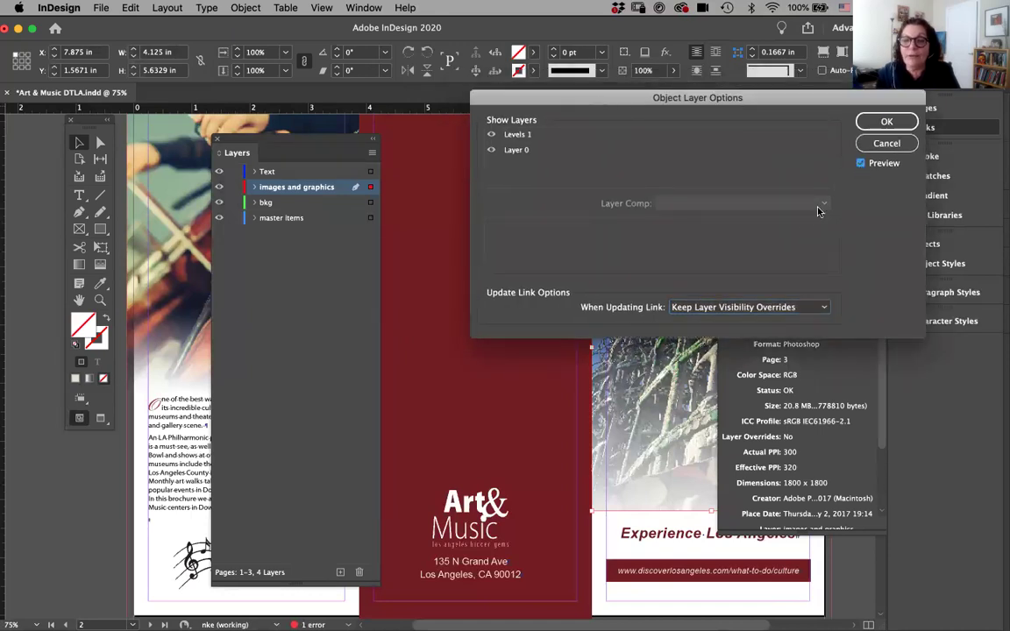
pyautogui.click(490, 135)
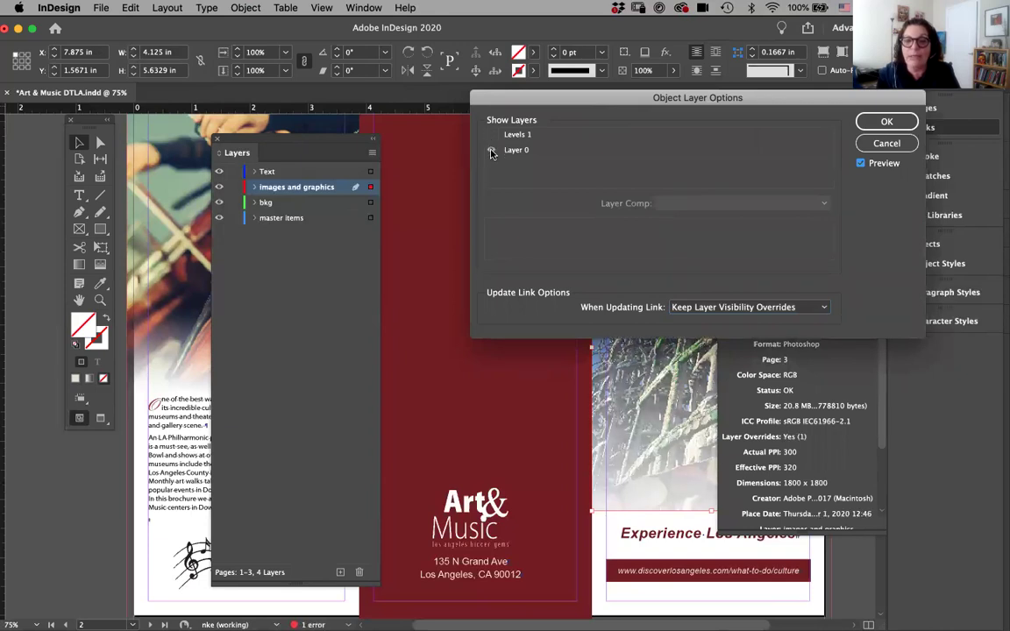
pyautogui.click(492, 151)
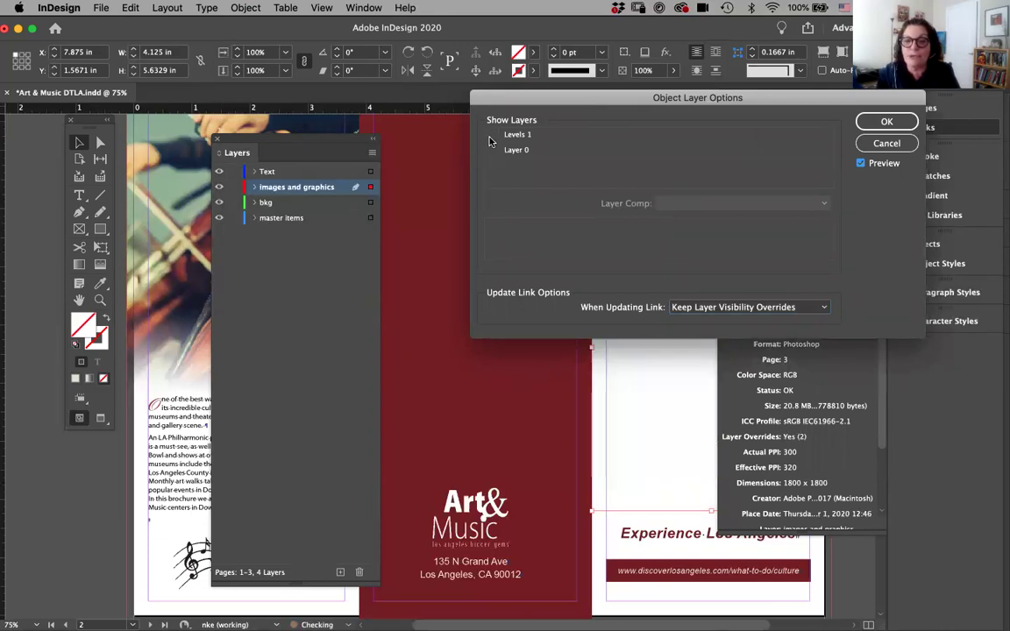
pyautogui.click(491, 135)
pyautogui.click(491, 150)
# Move the object layer options clear of the cover image, toggle Levels 1 off and on to compare, and accept
pyautogui.moveTo(532, 96); pyautogui.dragTo(205, 67)
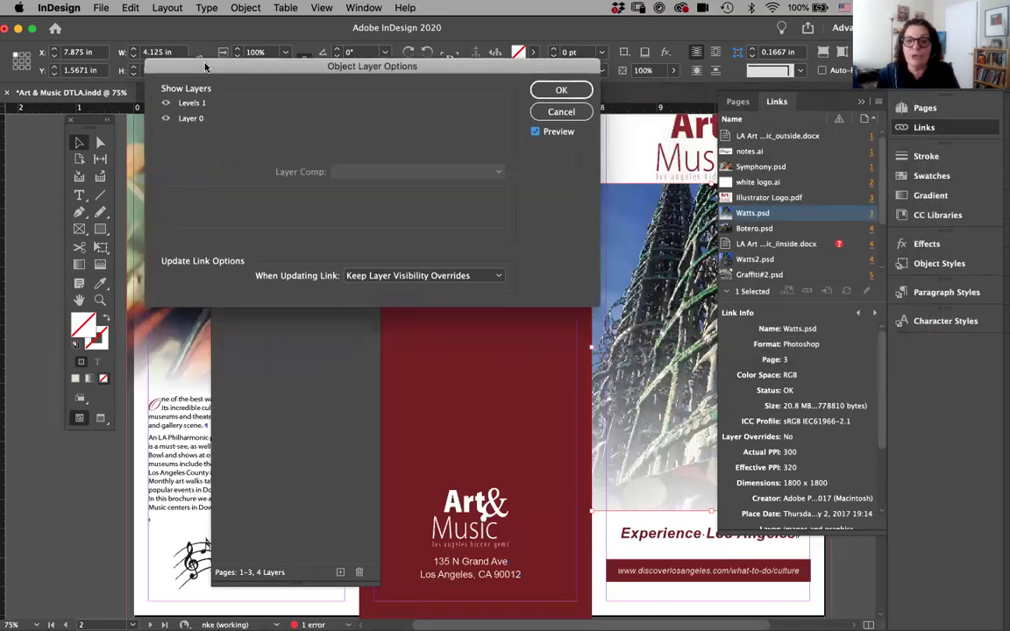
pyautogui.click(164, 104)
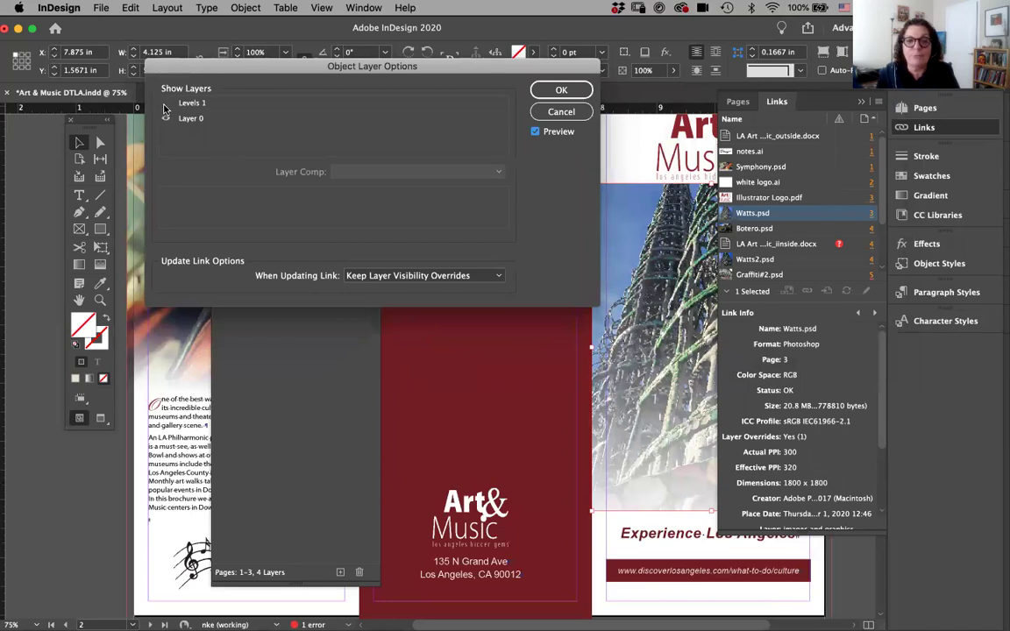
pyautogui.click(165, 103)
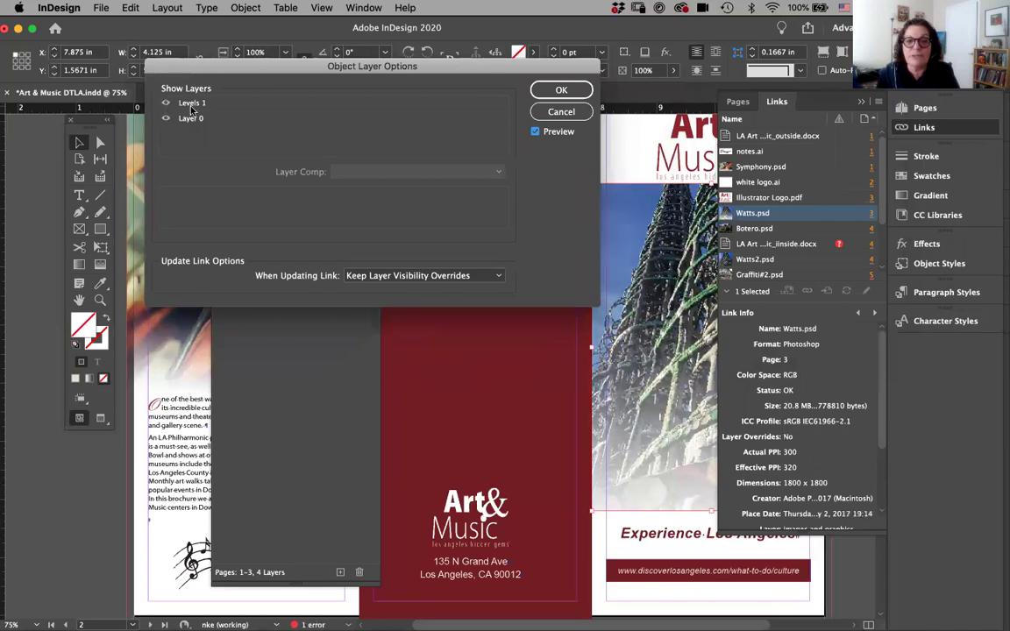
pyautogui.click(556, 92)
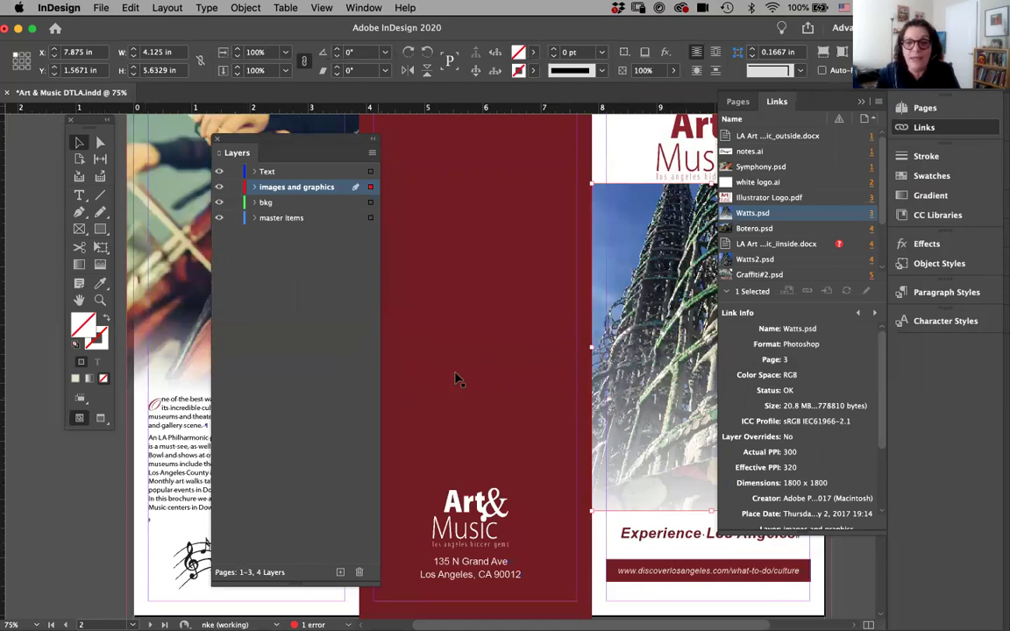
# Collapse the link list and check Layer 1 of the music notes graphic by toggling its visibility in the object layer options
pyautogui.click(789, 106)
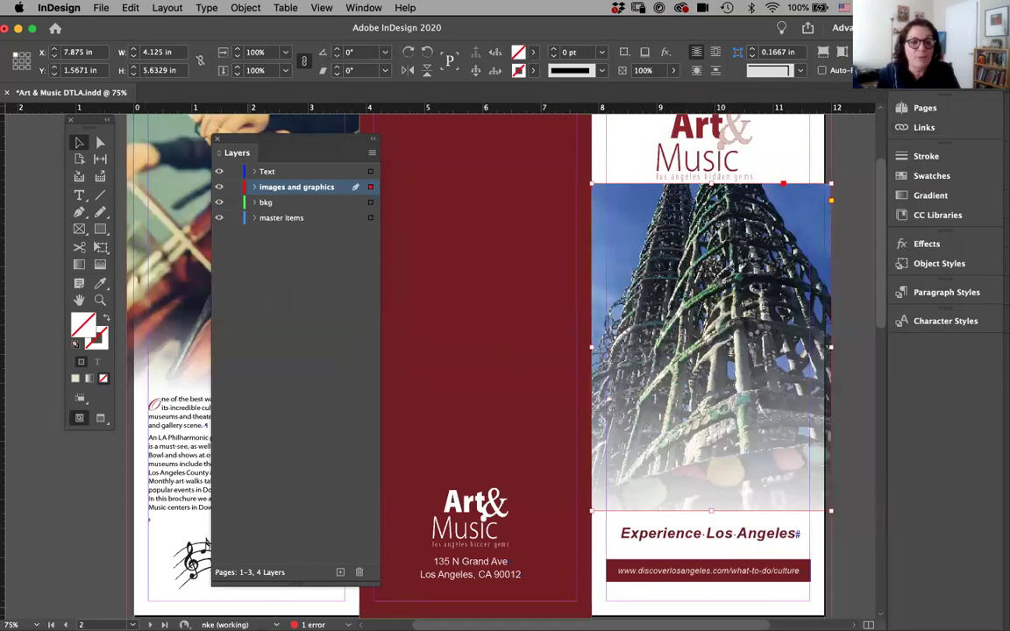
pyautogui.click(185, 579)
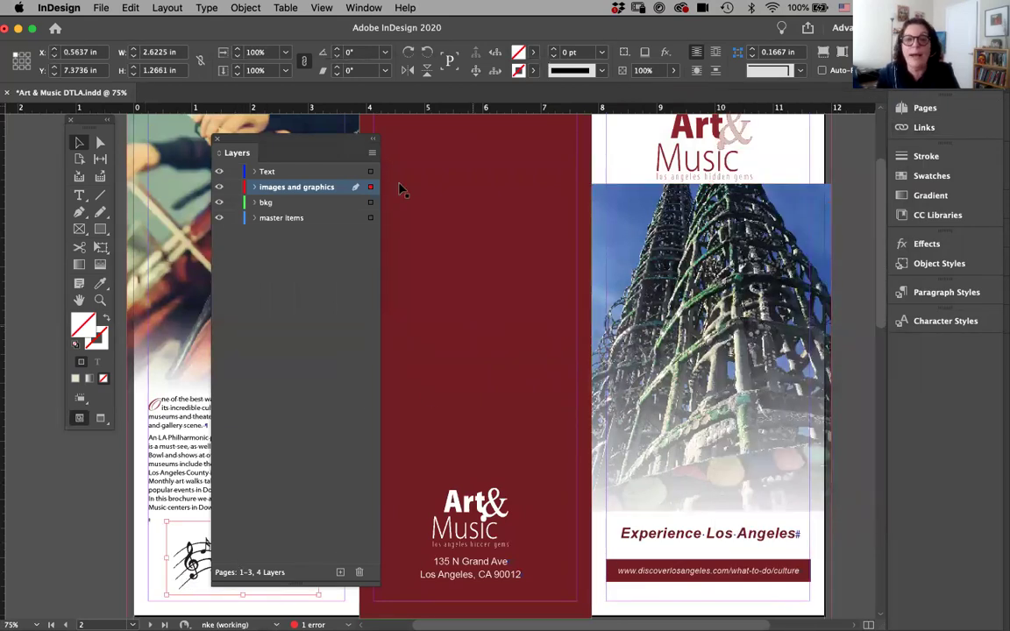
pyautogui.click(206, 7)
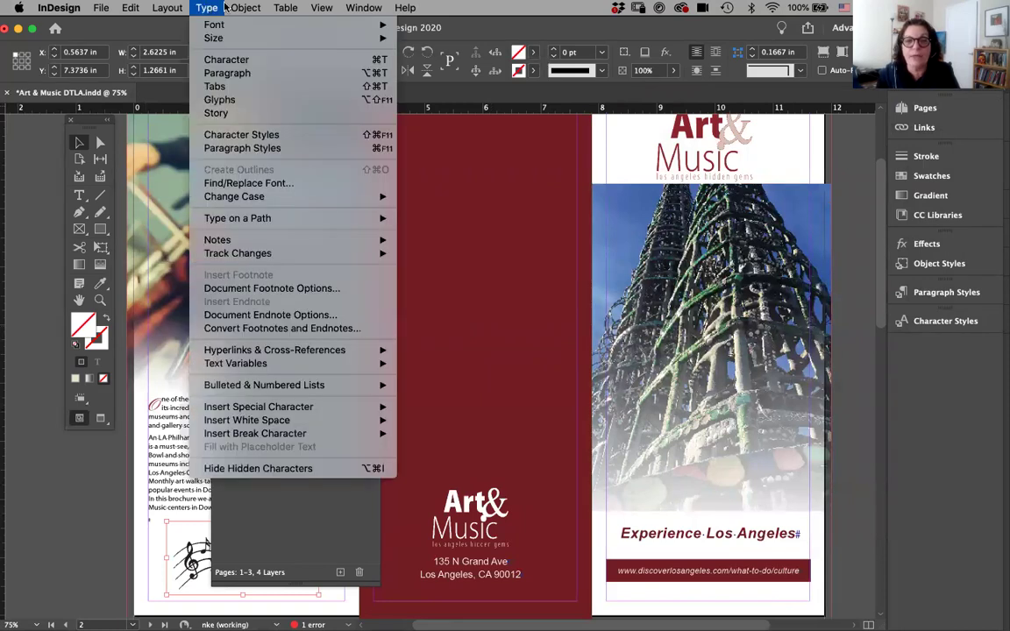
pyautogui.moveTo(237, 7)
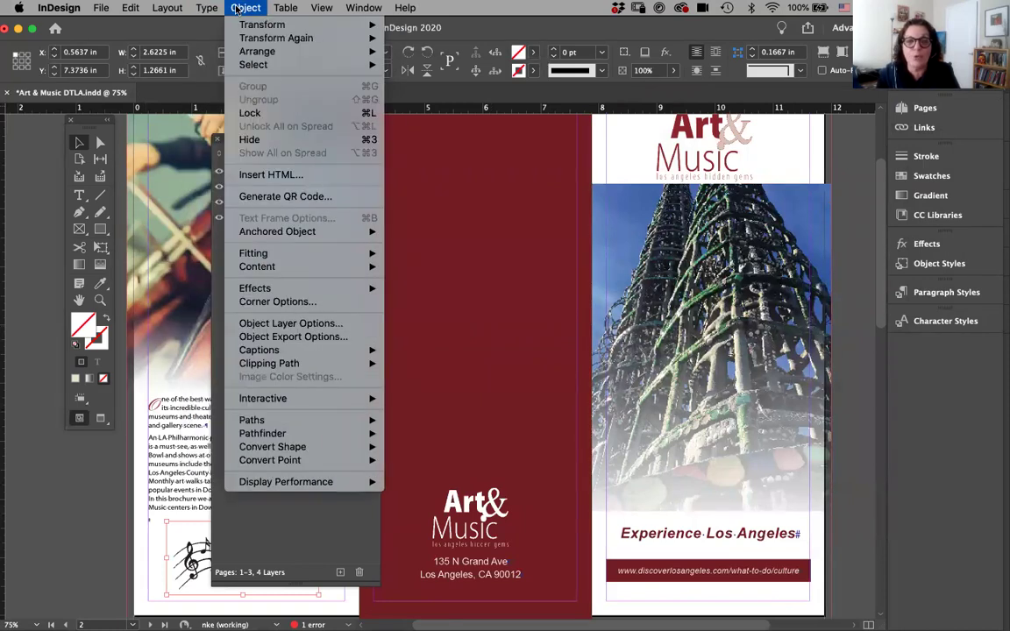
pyautogui.click(245, 324)
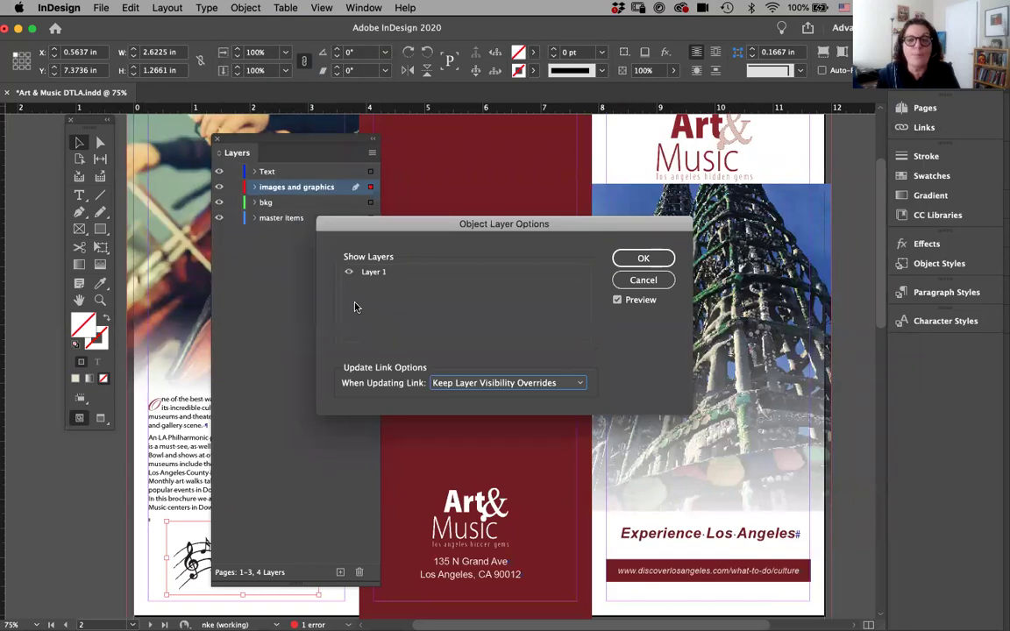
pyautogui.click(348, 274)
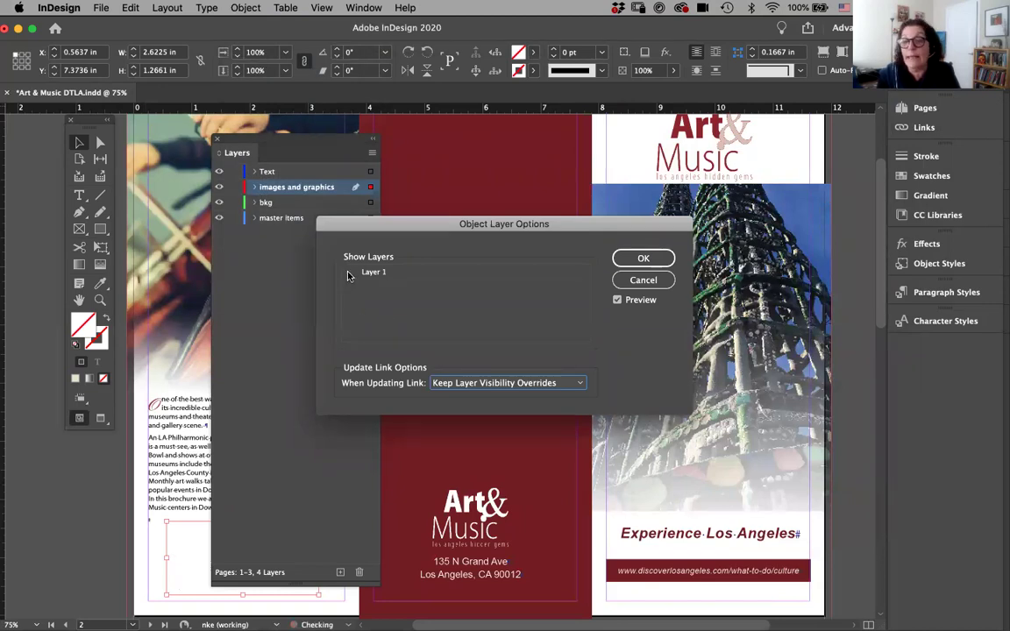
pyautogui.click(643, 258)
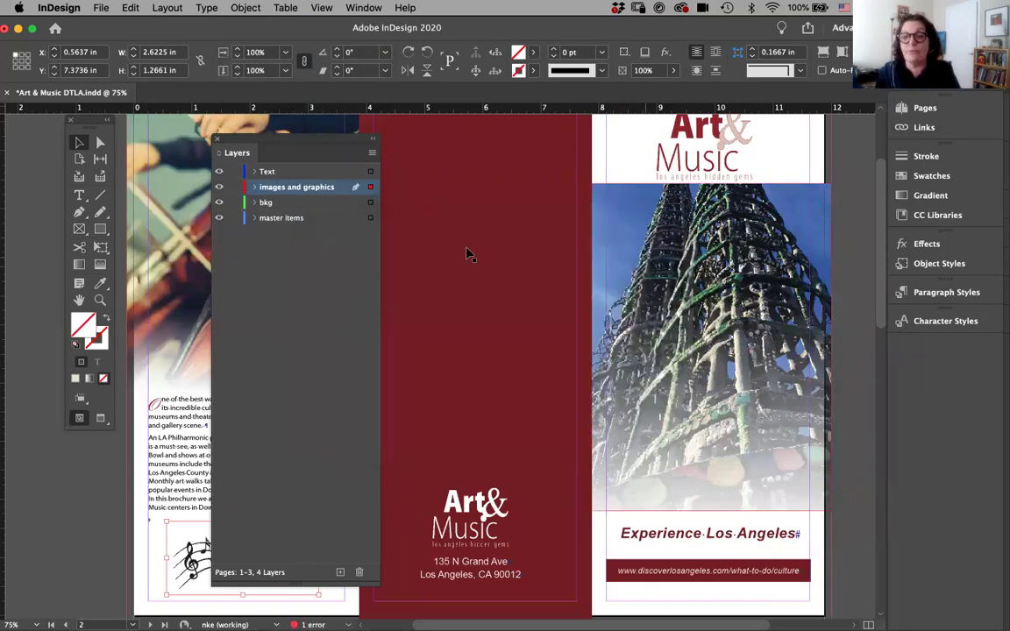
# Move the floating Layers panel over the cover and bring the inside spread with its three text panels into view
pyautogui.moveTo(300, 148); pyautogui.dragTo(793, 142)
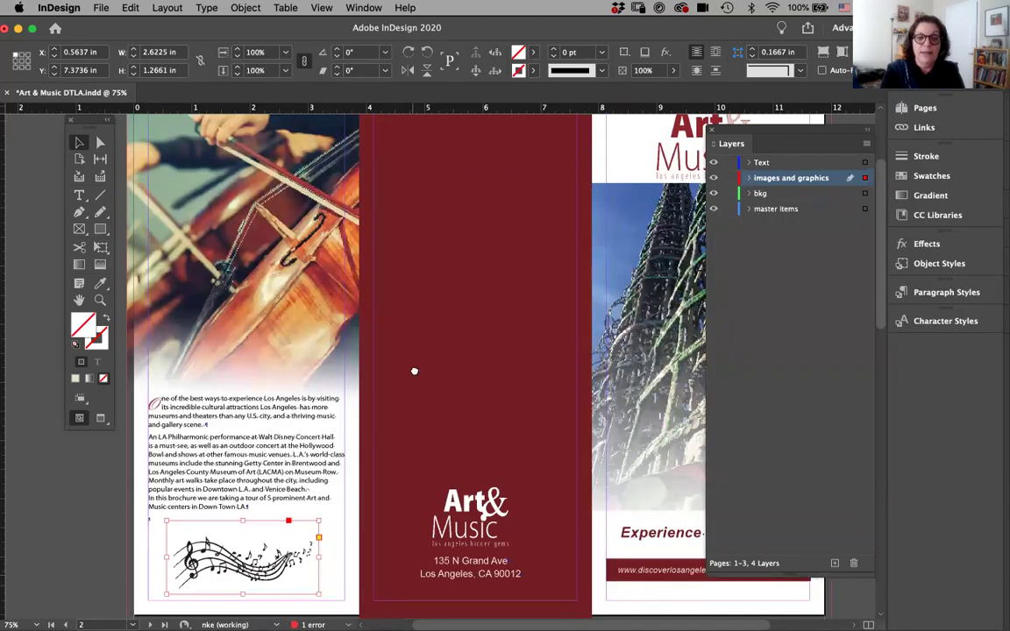
pyautogui.scroll(-5, 414, 372)
pyautogui.scroll(-10, 417, 342)
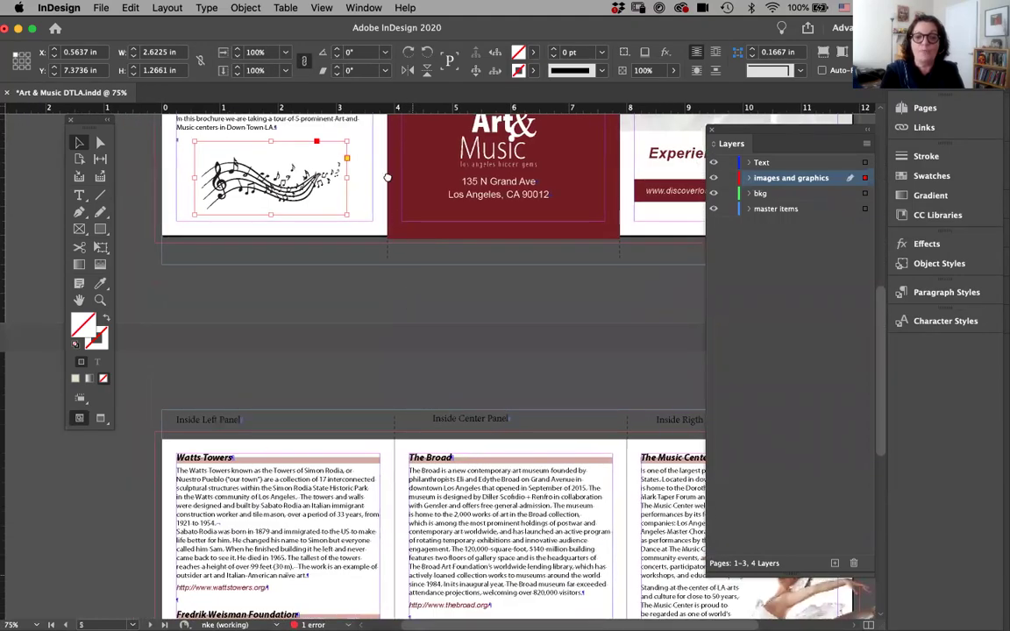
pyautogui.scroll(-3, 402, 155)
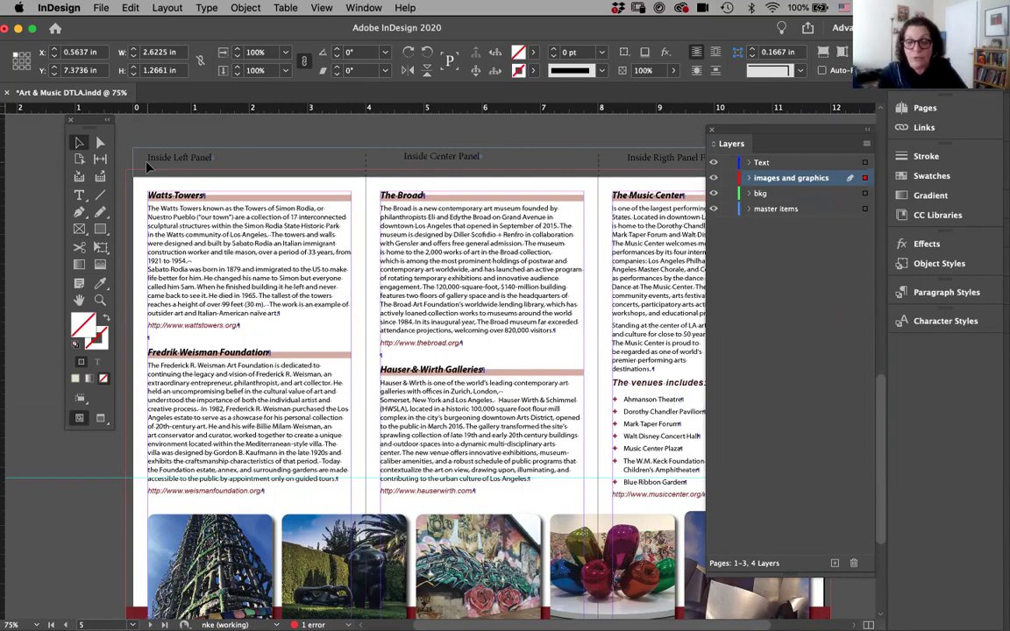
pyautogui.scroll(-3, 541, 343)
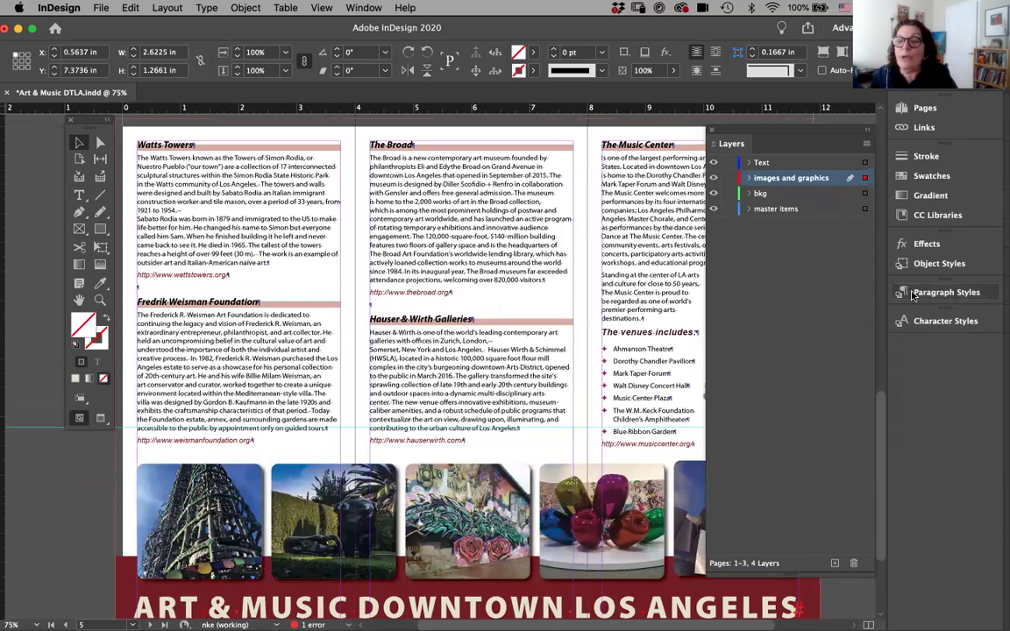
# Float and enlarge the Paragraph Styles panel over the inside spread, and dock the Layers panel with Pages and Links
pyautogui.click(911, 295)
pyautogui.moveTo(912, 295); pyautogui.dragTo(659, 227)
pyautogui.moveTo(791, 349); pyautogui.dragTo(849, 505)
pyautogui.moveTo(647, 214); pyautogui.dragTo(673, 227)
pyautogui.moveTo(731, 143); pyautogui.dragTo(913, 136)
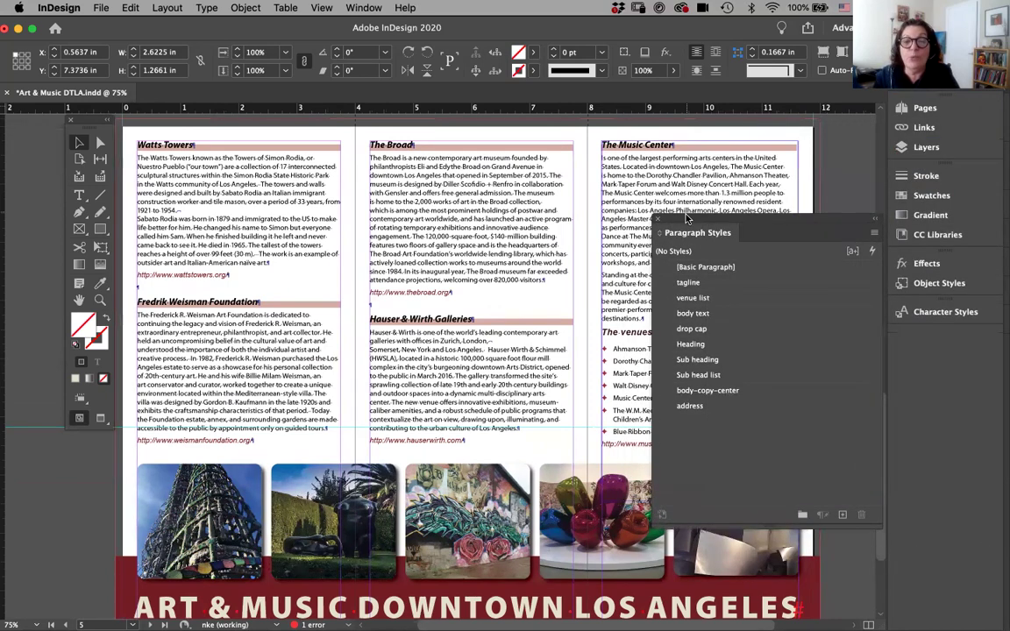
pyautogui.moveTo(688, 224); pyautogui.dragTo(671, 130)
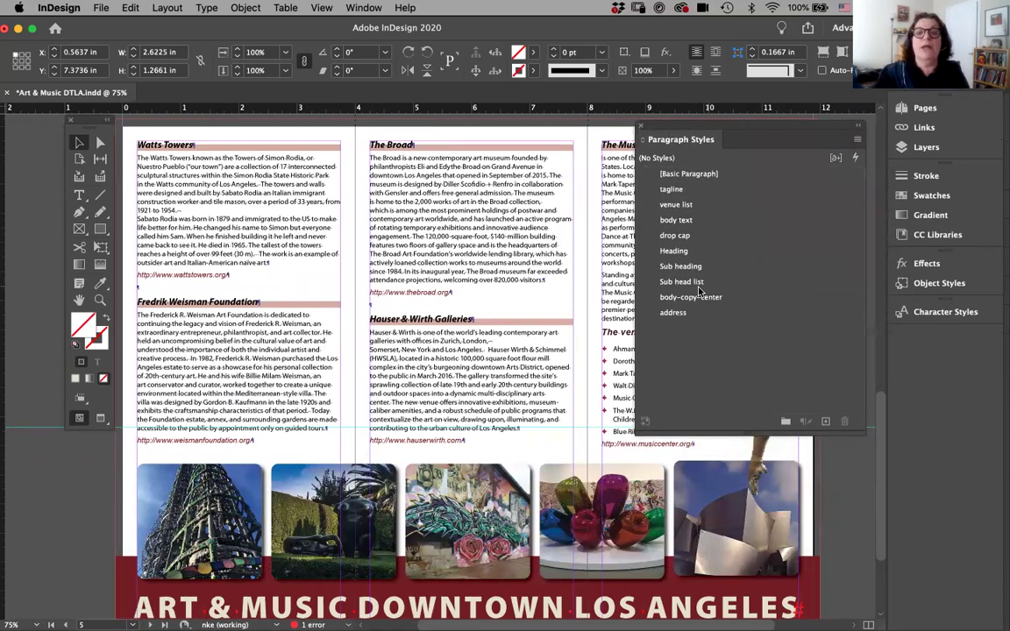
# Place the text cursor in the "Watts Towers" heading and open the options of its Heading paragraph style
pyautogui.click(80, 194)
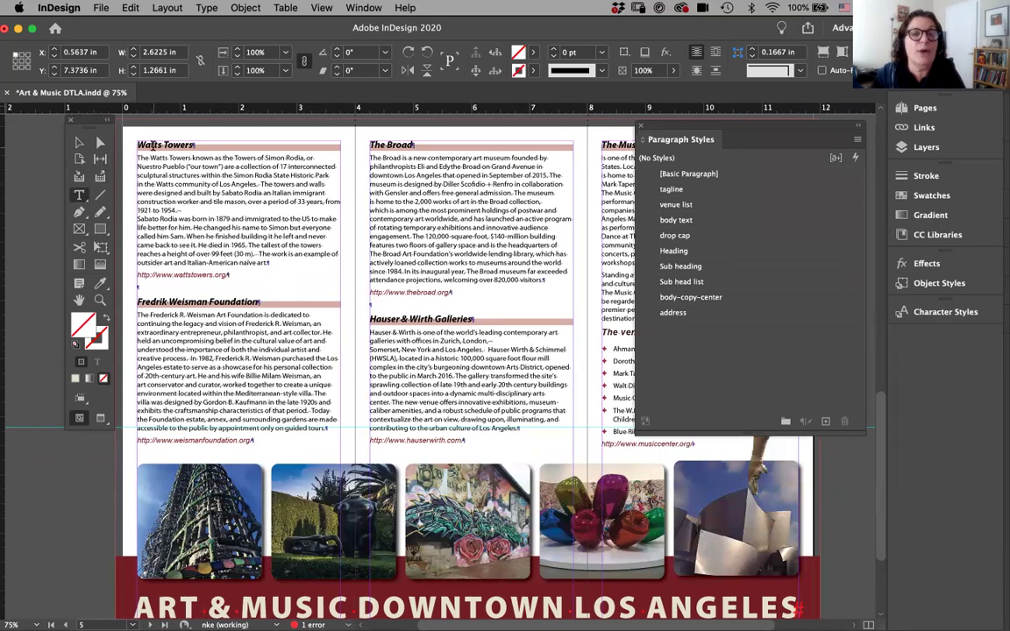
pyautogui.click(152, 144)
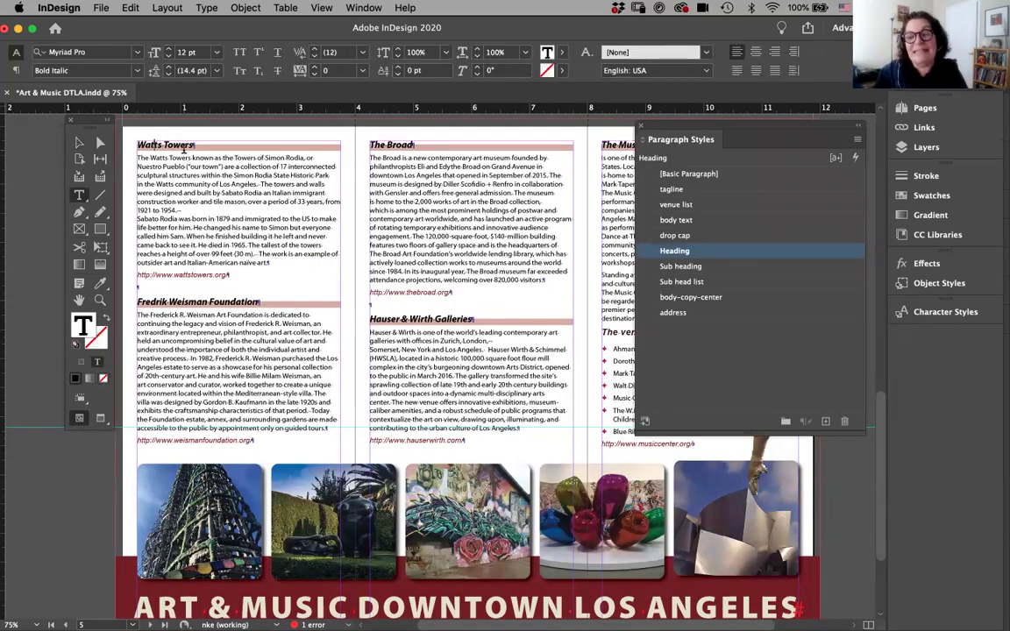
pyautogui.rightClick(763, 256)
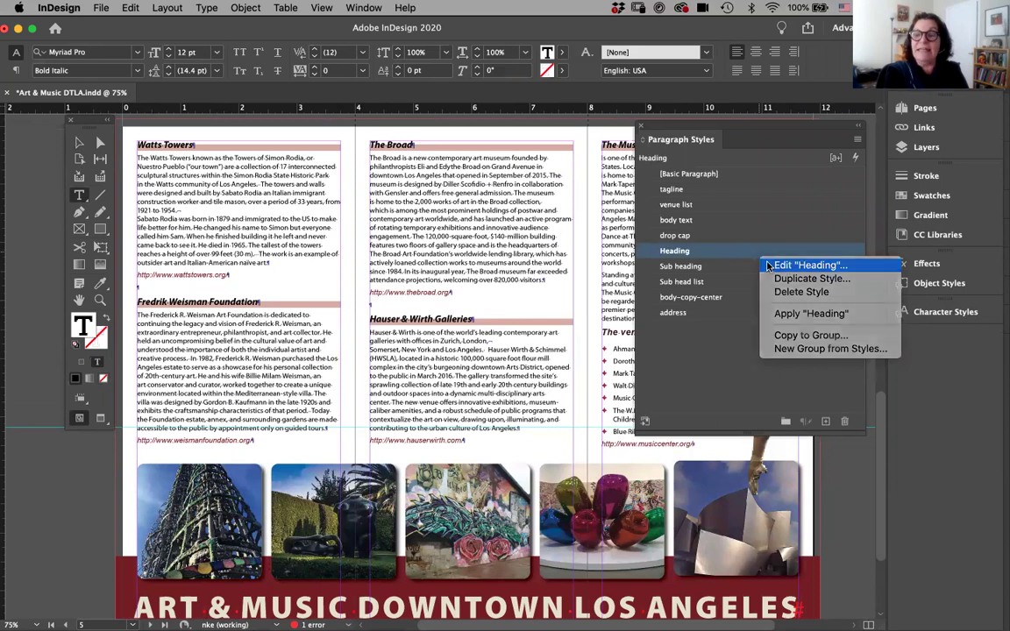
pyautogui.click(769, 266)
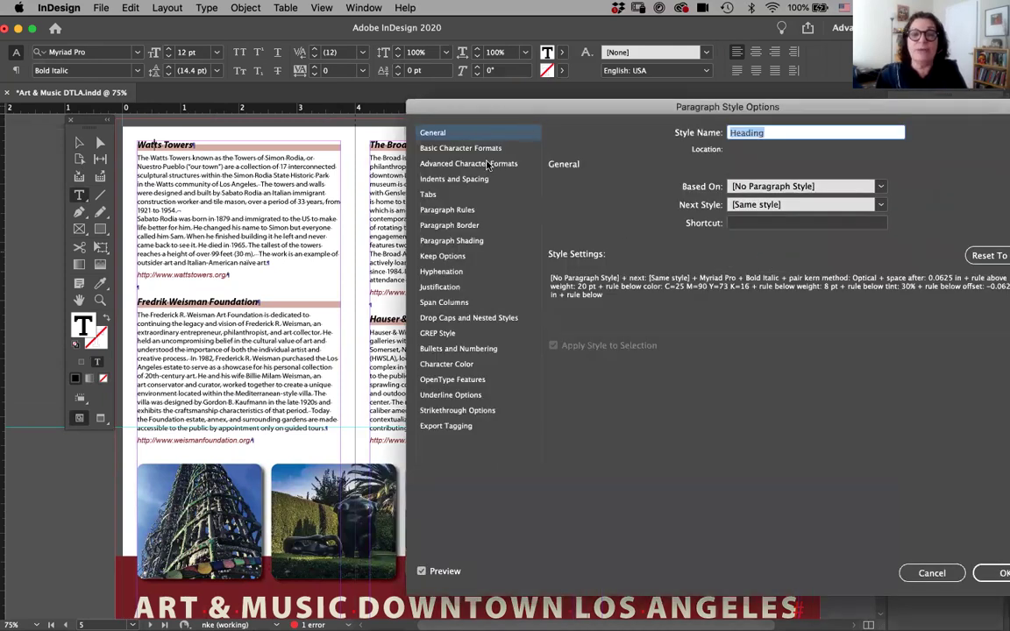
# Review the Heading style's basic character formats, indents and spacing, paragraph rules, border, shading and keep options, and close its settings
pyautogui.click(434, 148)
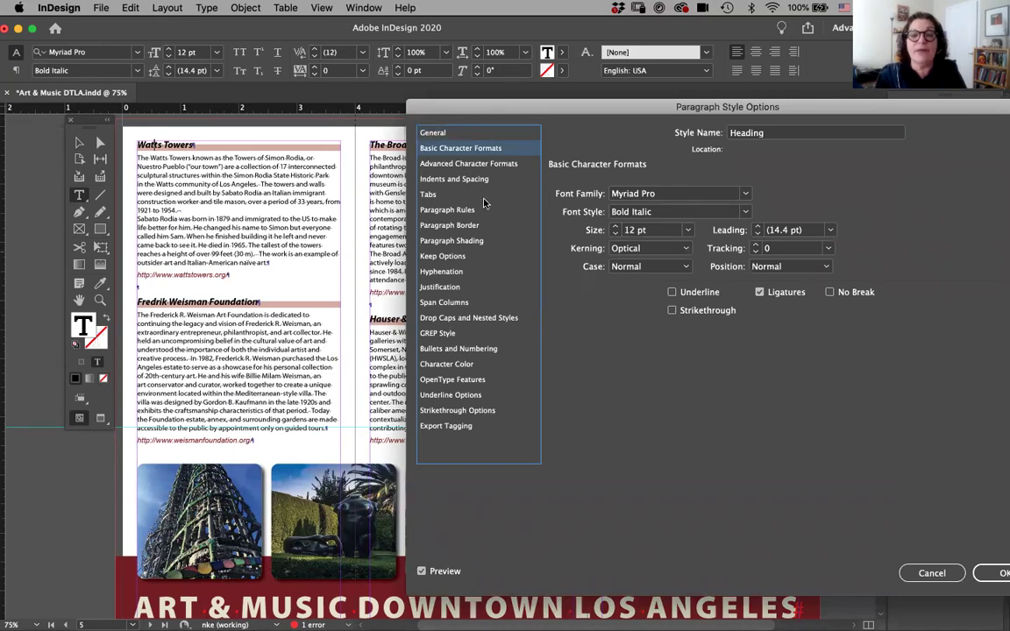
pyautogui.click(454, 179)
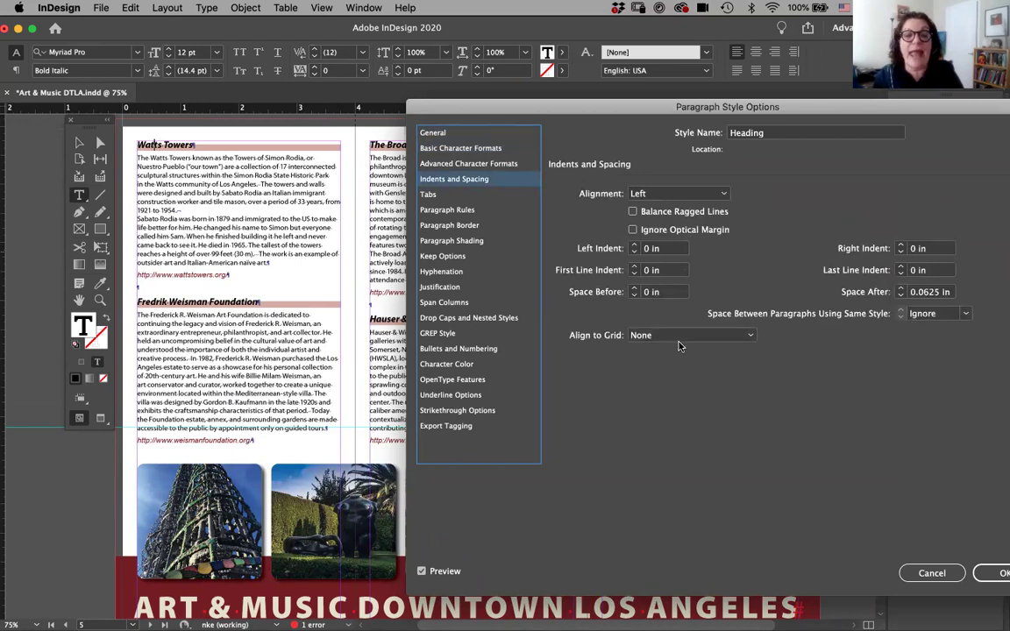
pyautogui.click(454, 210)
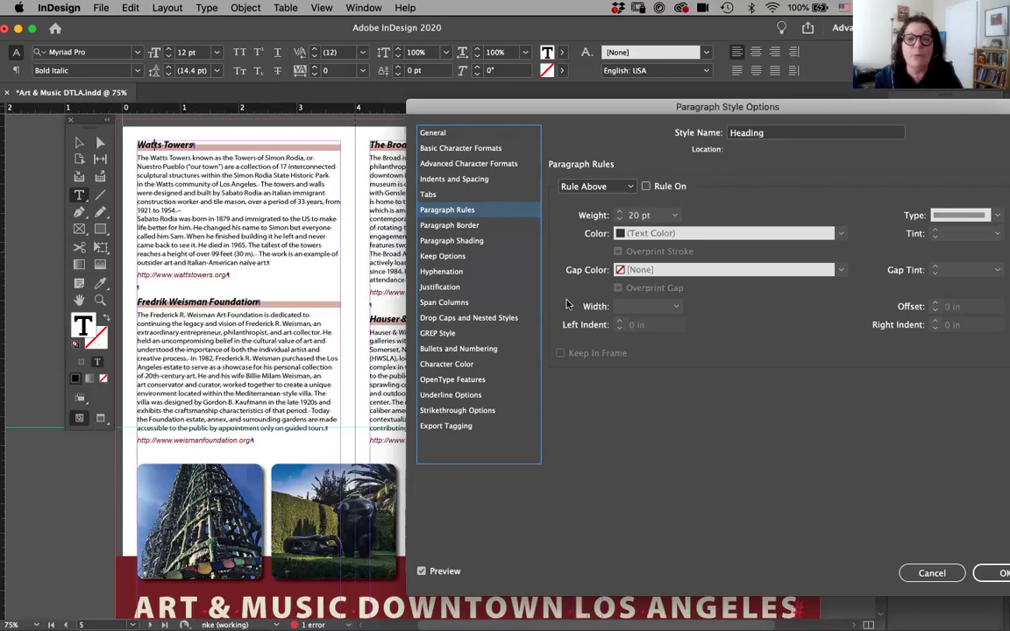
pyautogui.click(458, 226)
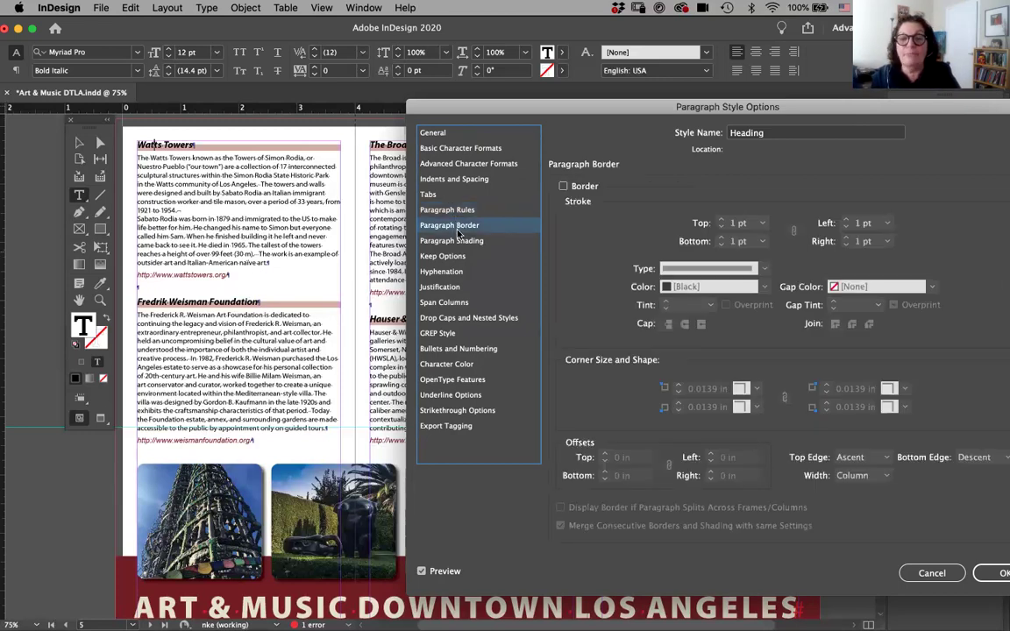
pyautogui.click(456, 241)
pyautogui.click(456, 256)
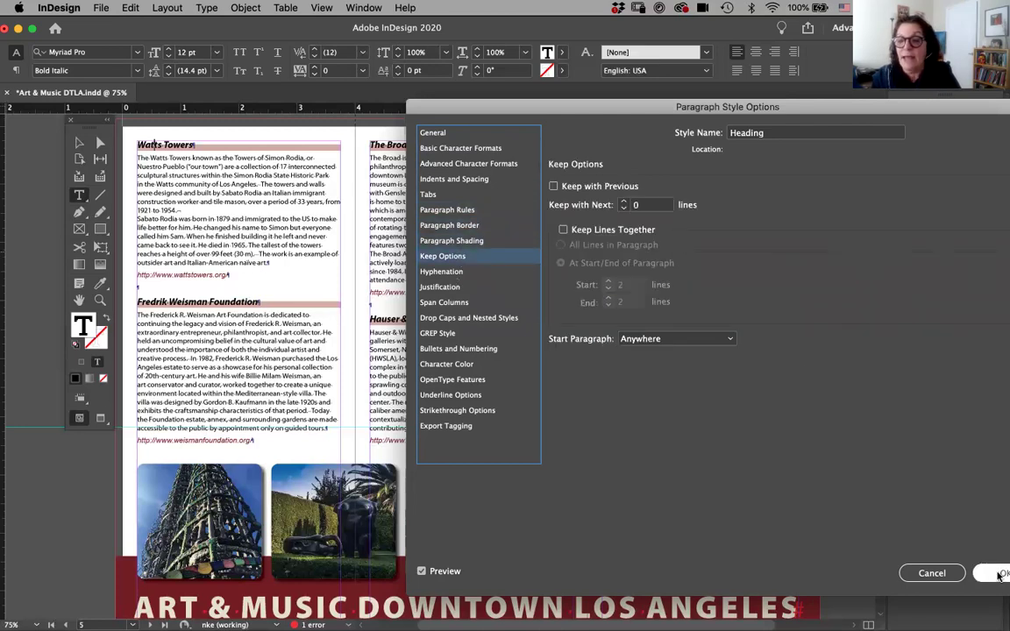
pyautogui.press('Return')
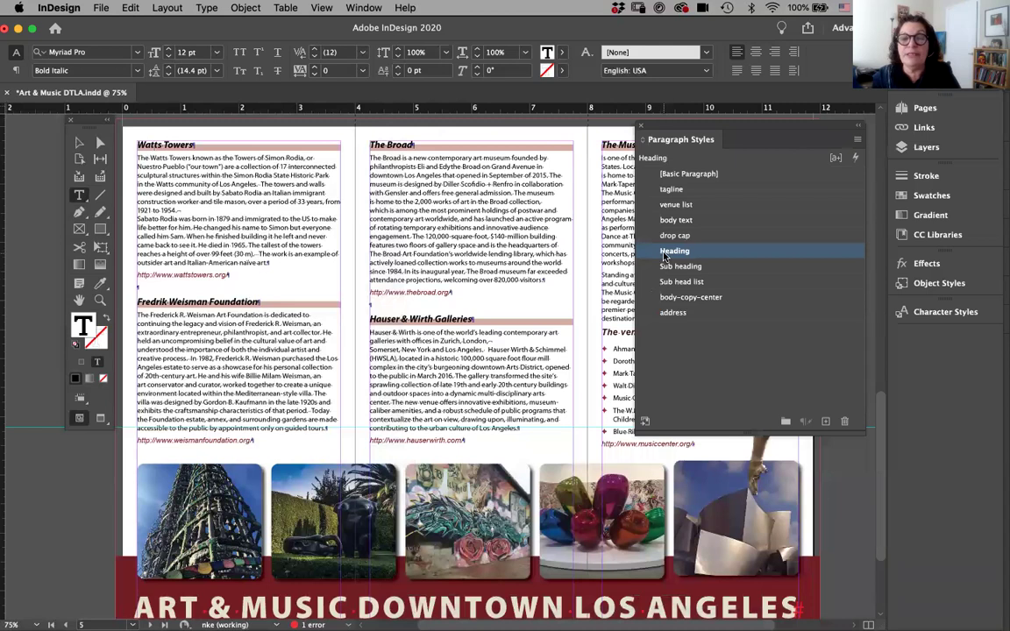
# Check the paragraph style of The Broad's description and web address, and display the character styles for the address
pyautogui.click(398, 185)
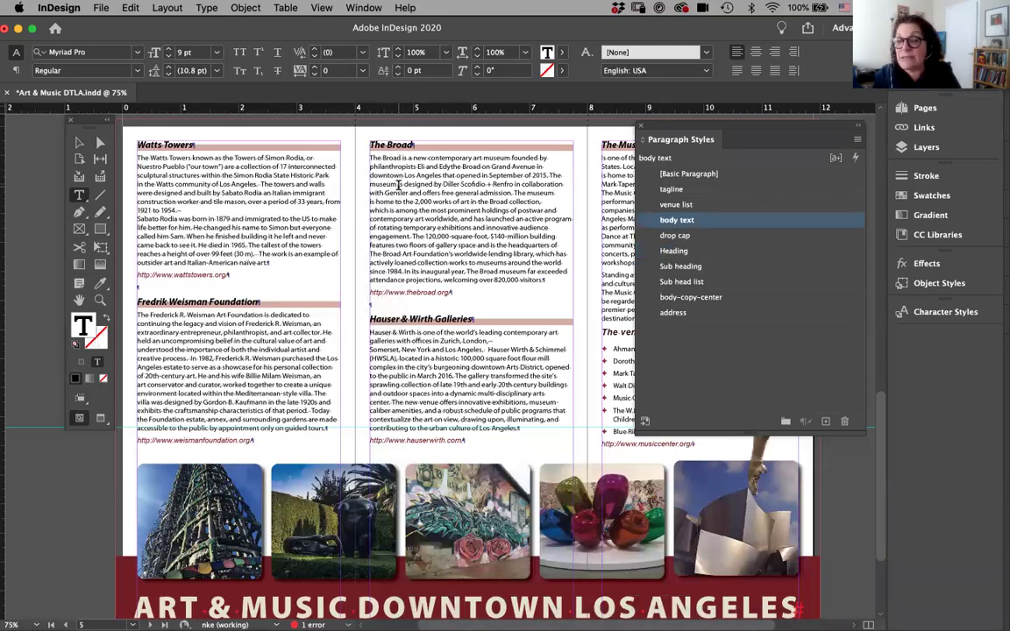
pyautogui.click(394, 293)
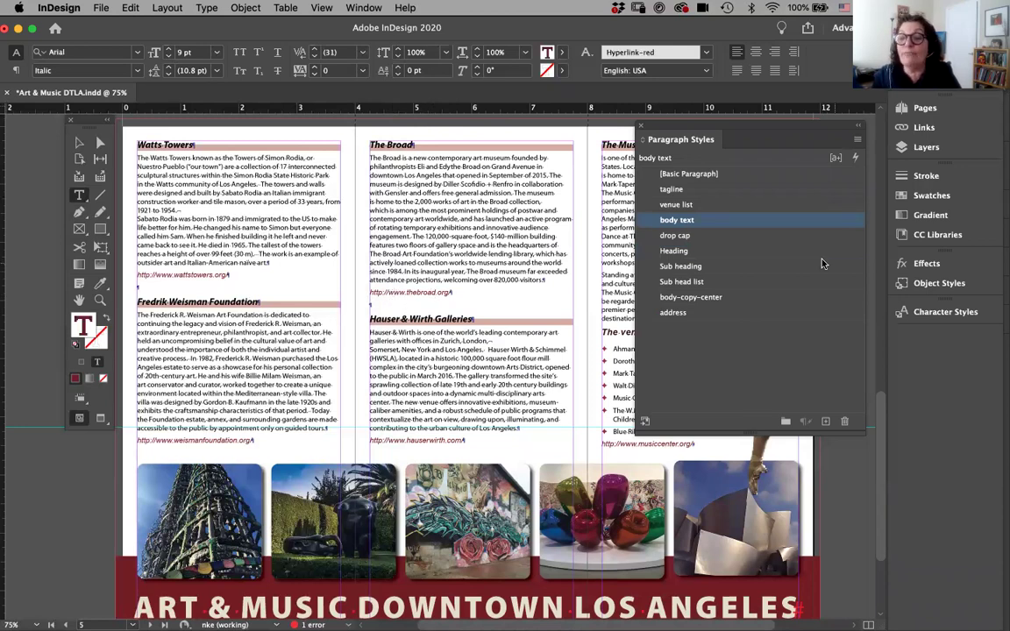
pyautogui.click(944, 311)
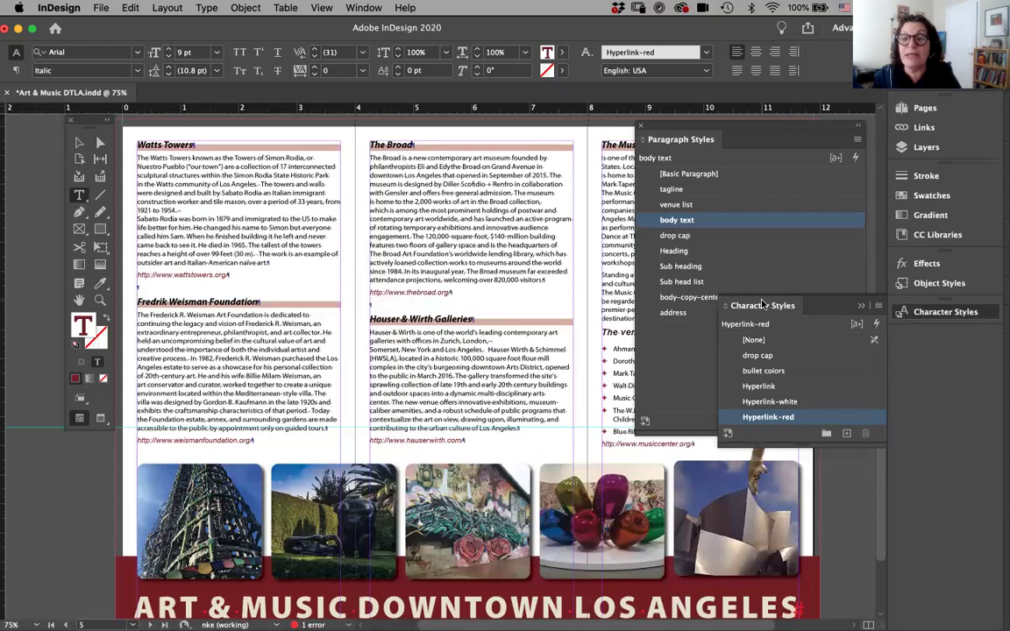
# Float and enlarge the Character Styles panel beside the Paragraph Styles panel, and check the text styles of the large title line
pyautogui.moveTo(766, 305); pyautogui.dragTo(505, 112)
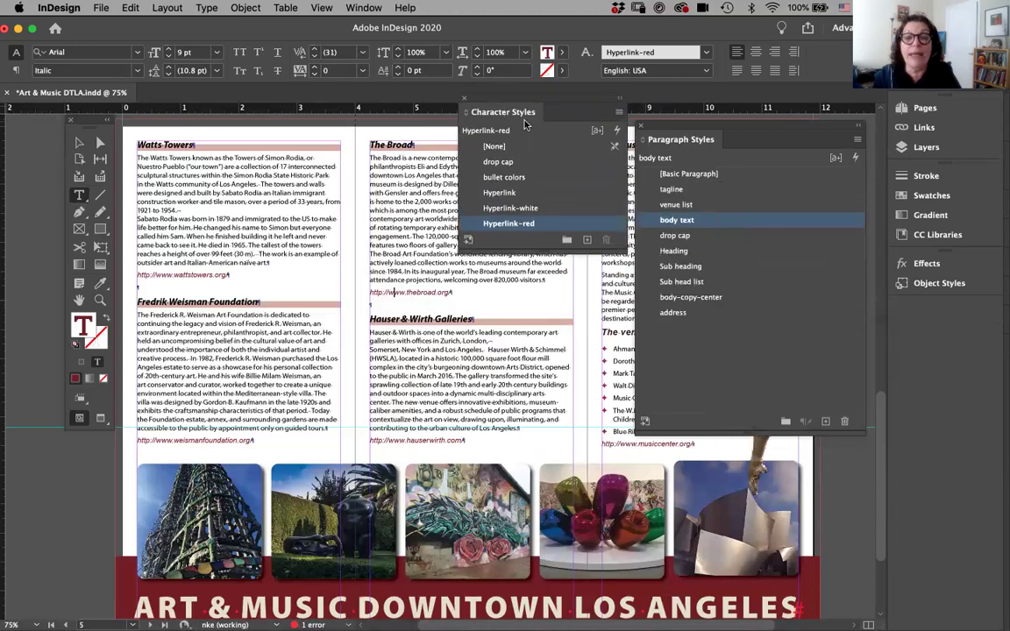
pyautogui.moveTo(481, 242); pyautogui.dragTo(542, 307)
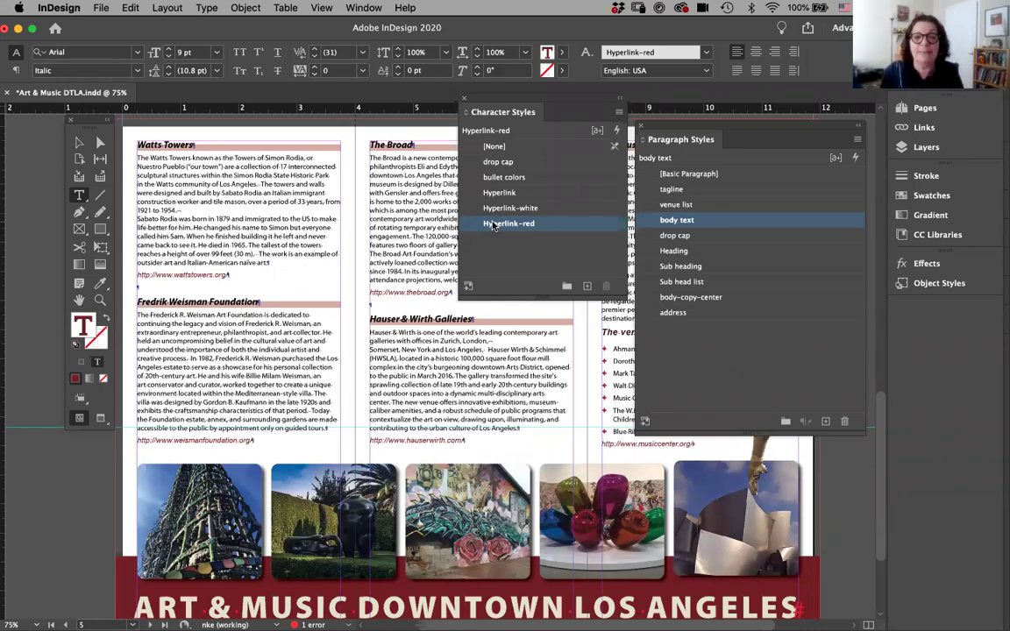
pyautogui.click(462, 604)
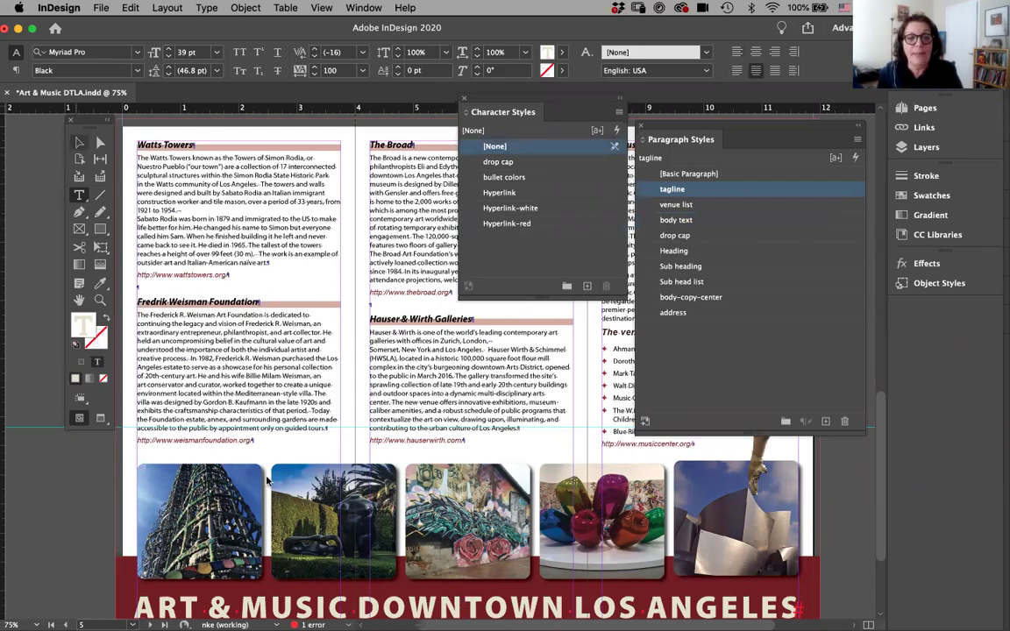
# Select the Watts Towers photo frame at the foot of the spread and check its object style and effects
pyautogui.press('Escape')
pyautogui.click(249, 496)
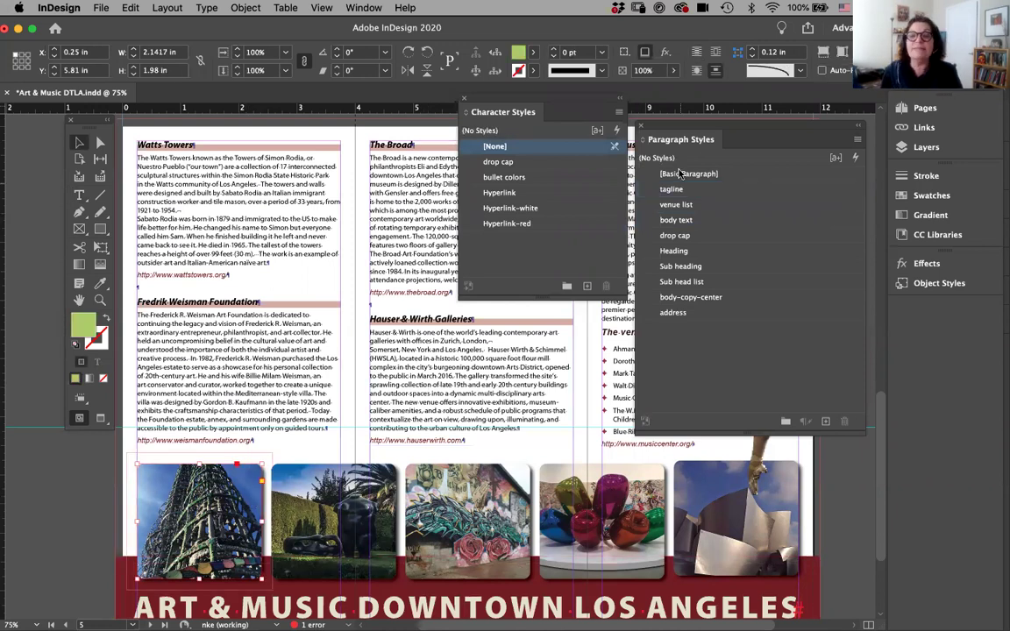
pyautogui.click(716, 77)
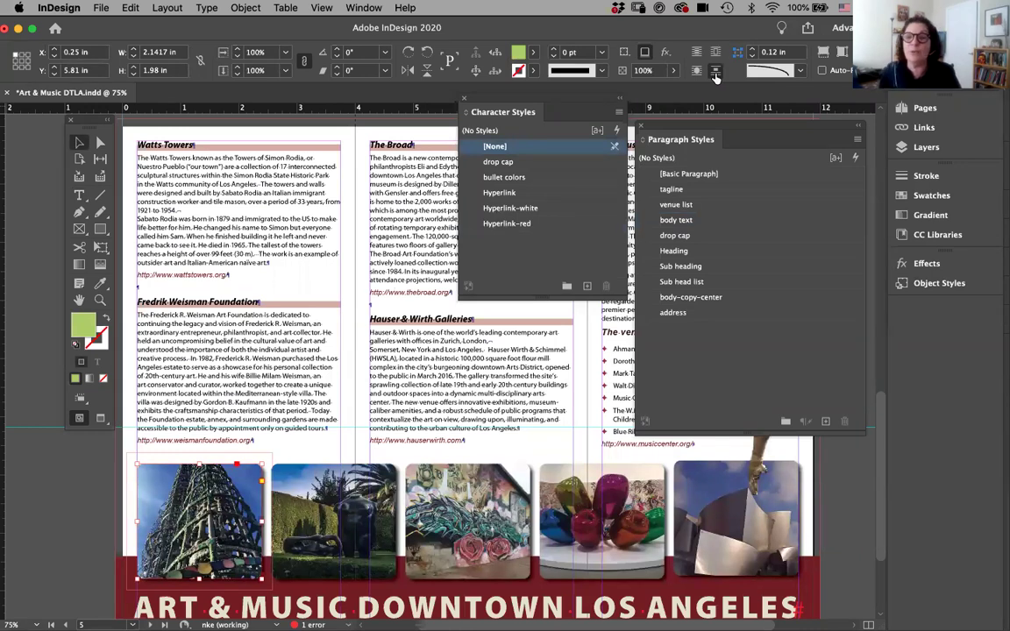
pyautogui.click(913, 281)
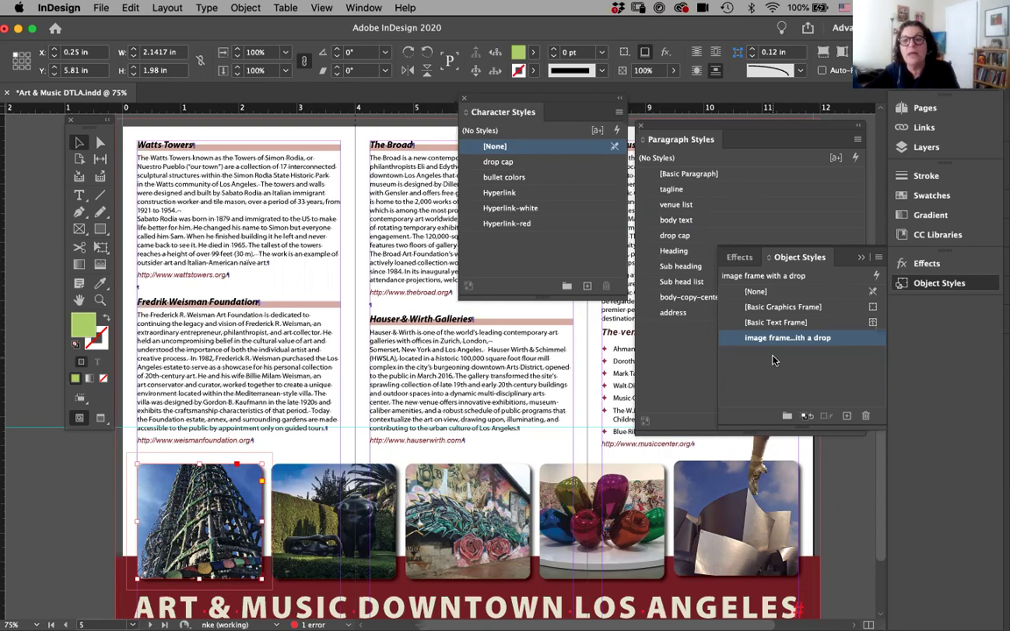
pyautogui.click(739, 257)
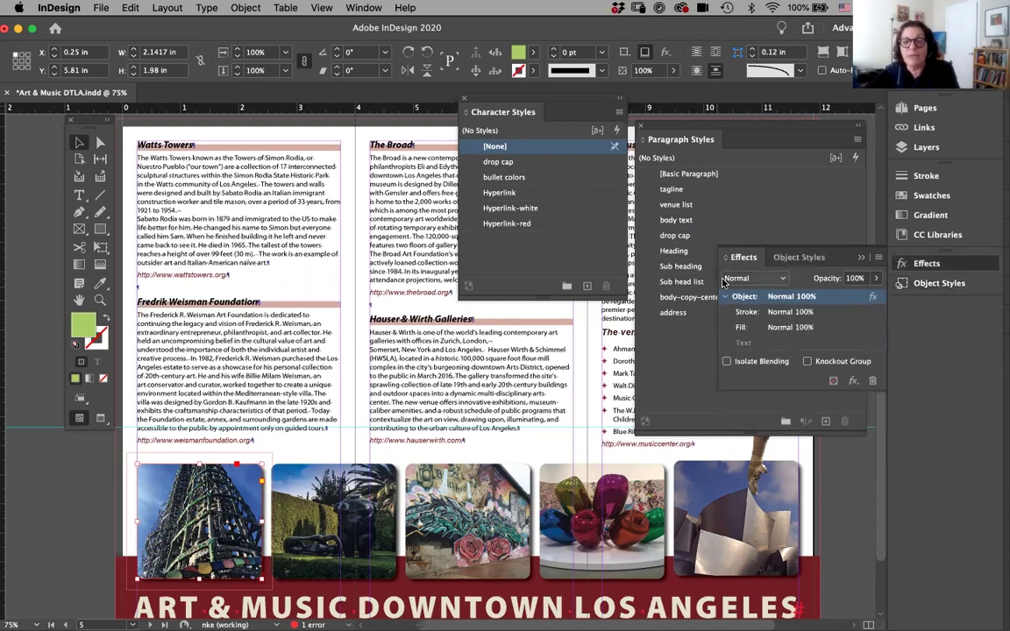
pyautogui.click(664, 235)
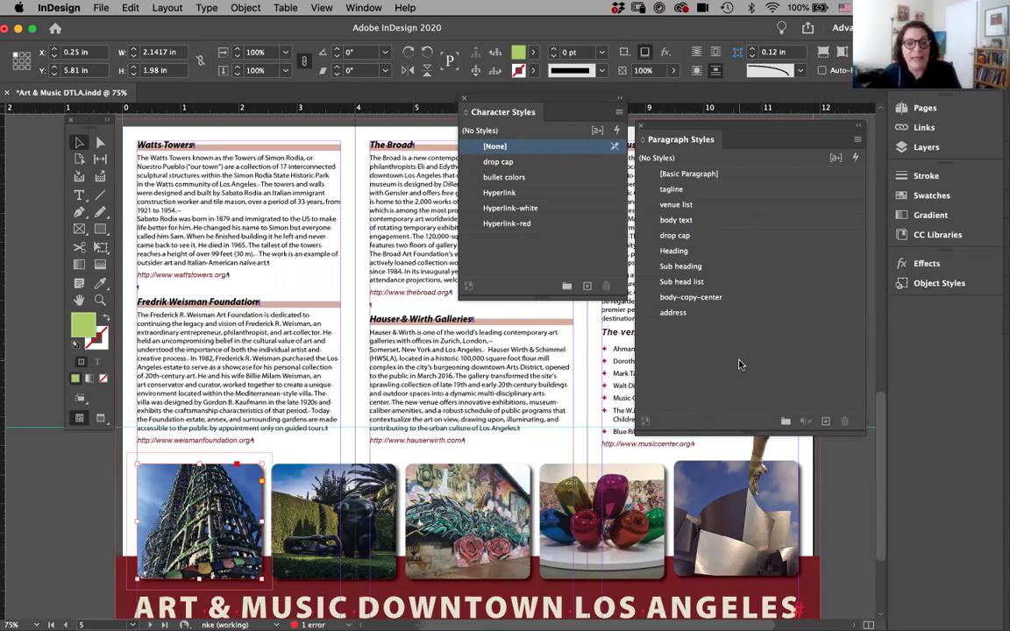
# Dock the Paragraph Styles panel between Stroke and Swatches, and select the ballerina image
pyautogui.moveTo(701, 140); pyautogui.dragTo(923, 191)
pyautogui.click(747, 326)
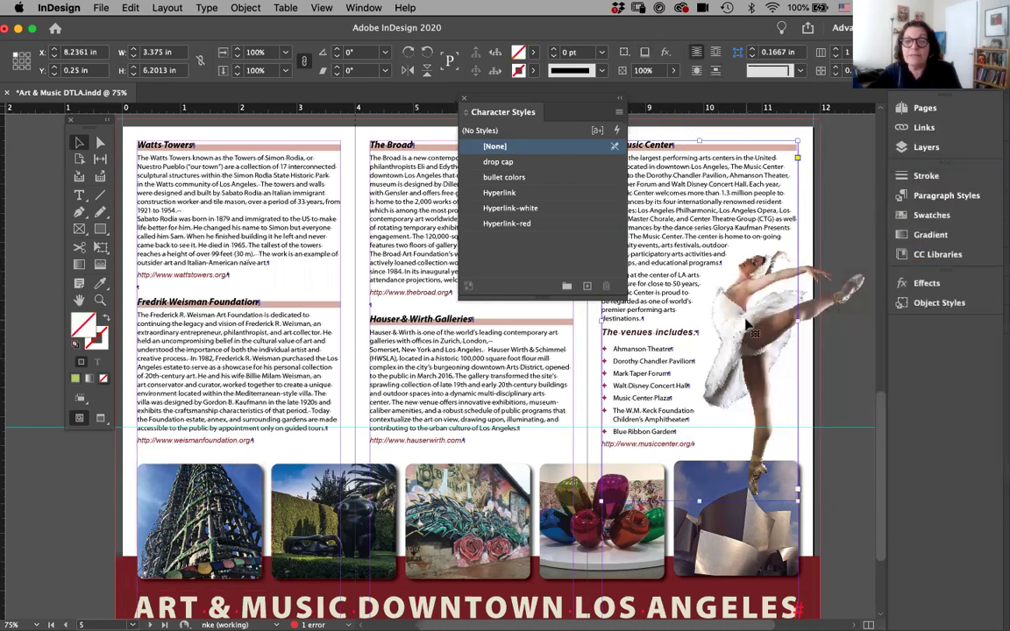
pyautogui.click(752, 264)
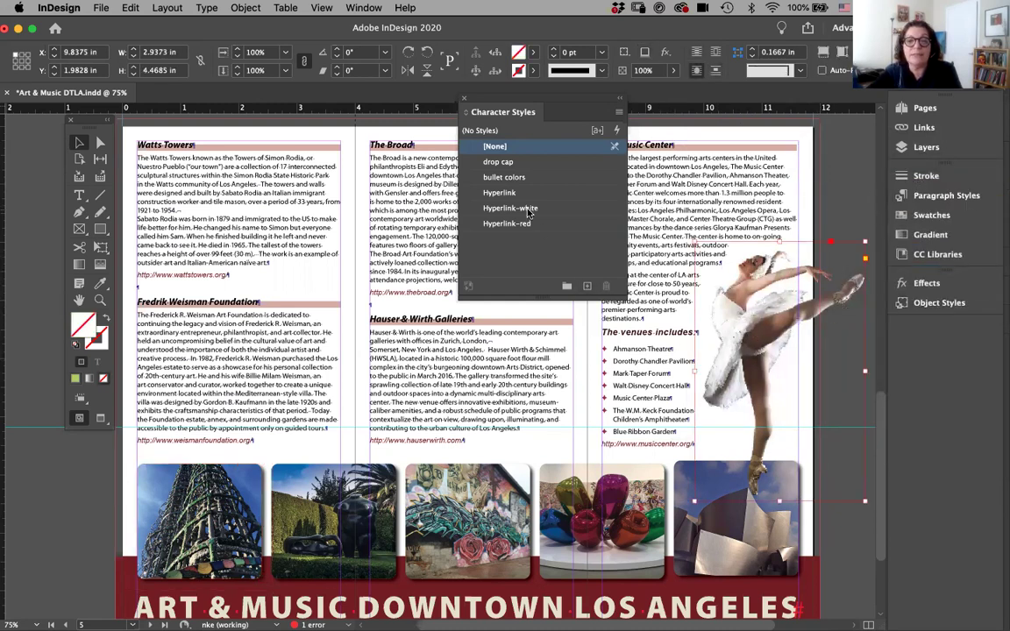
# Hide and reshow Layer 0 of the ballerina image in its object layer options, and accept the options
pyautogui.click(245, 8)
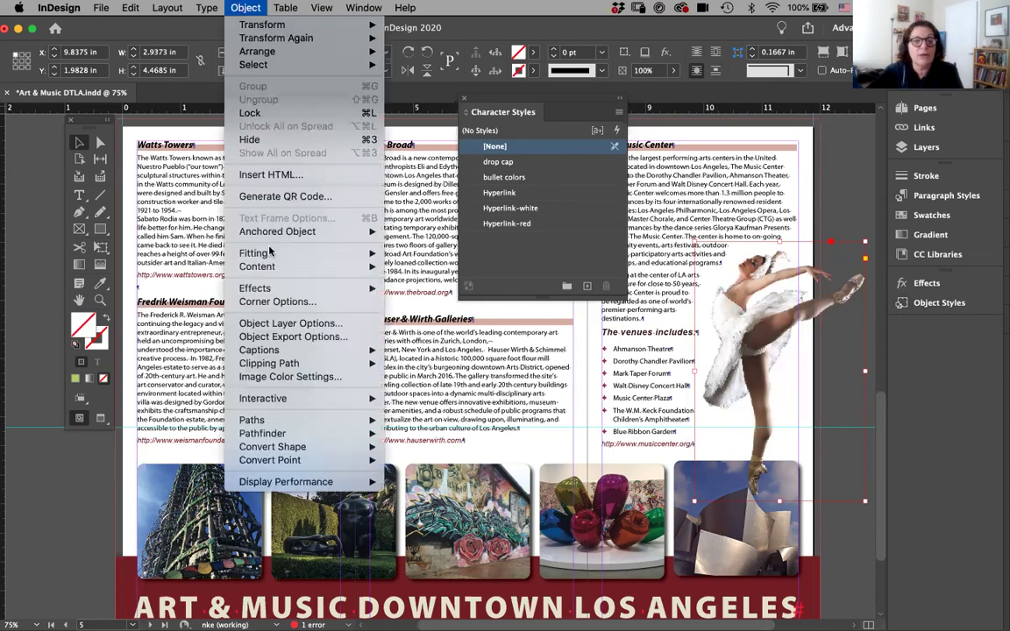
pyautogui.click(319, 323)
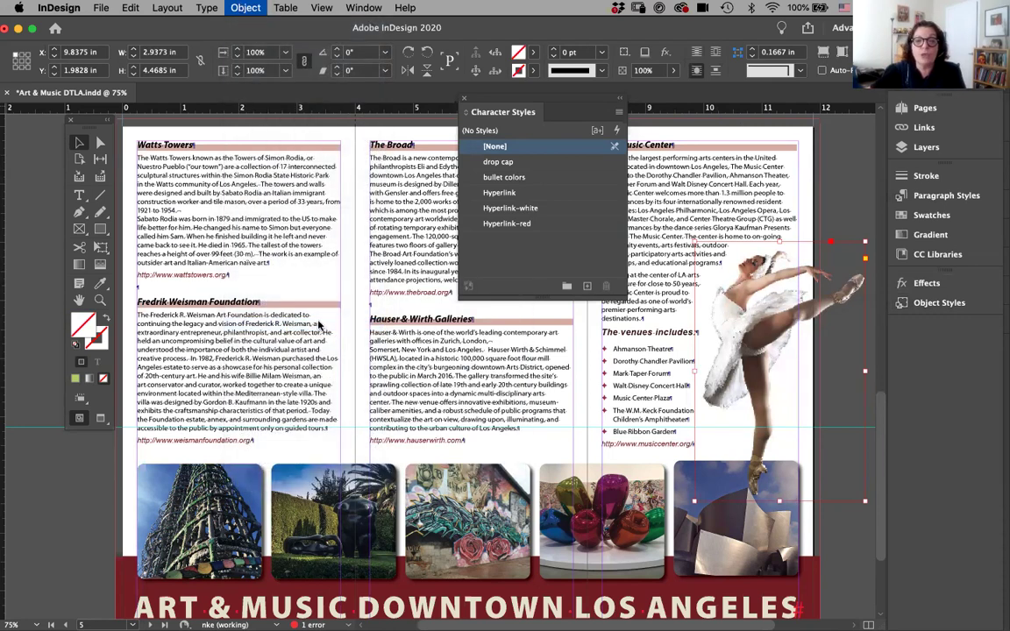
pyautogui.click(165, 104)
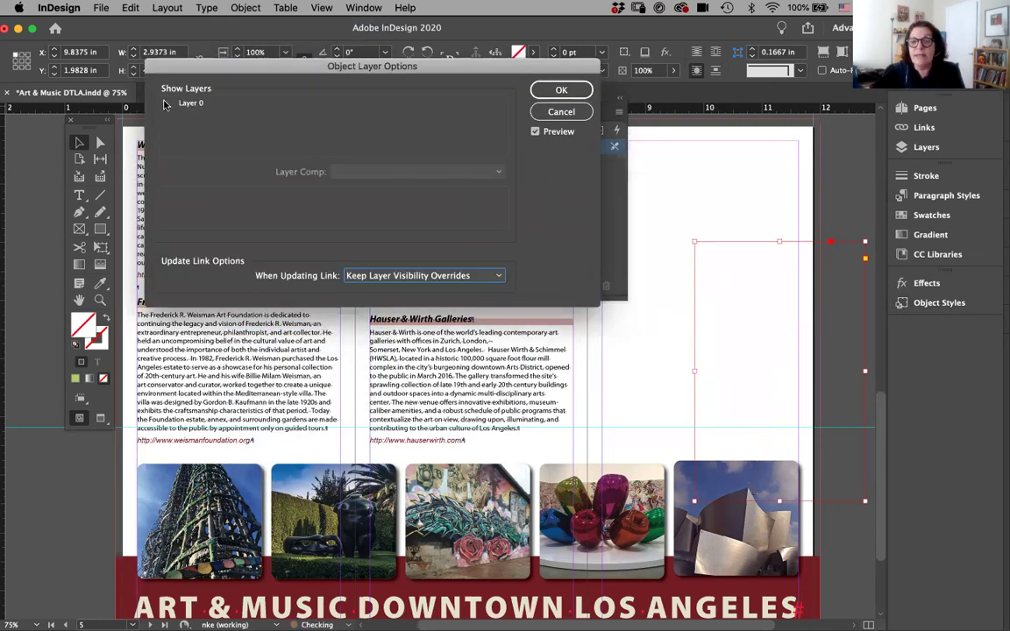
pyautogui.click(165, 103)
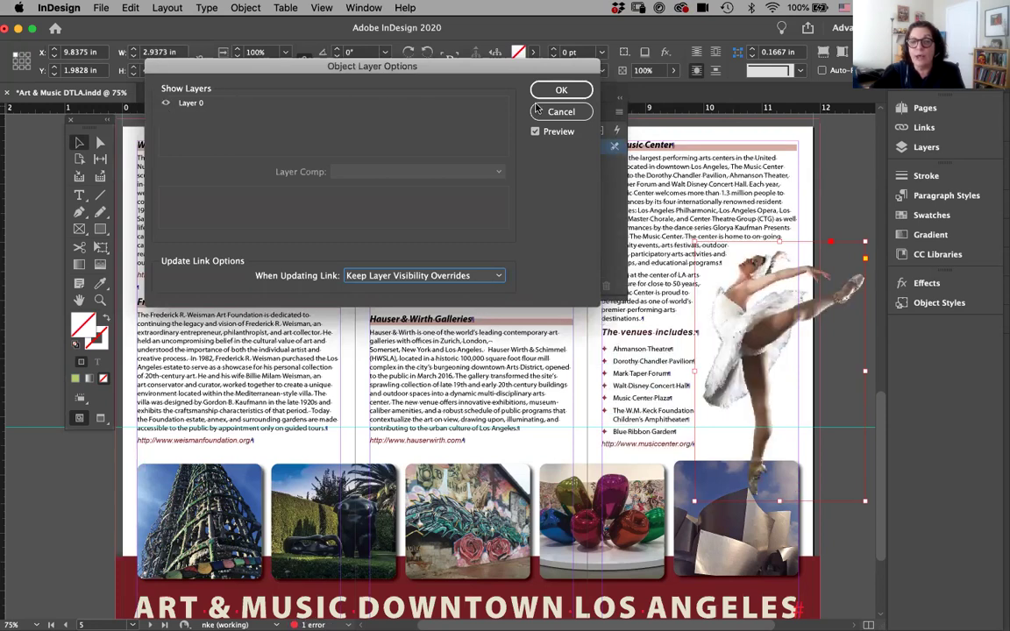
pyautogui.click(564, 91)
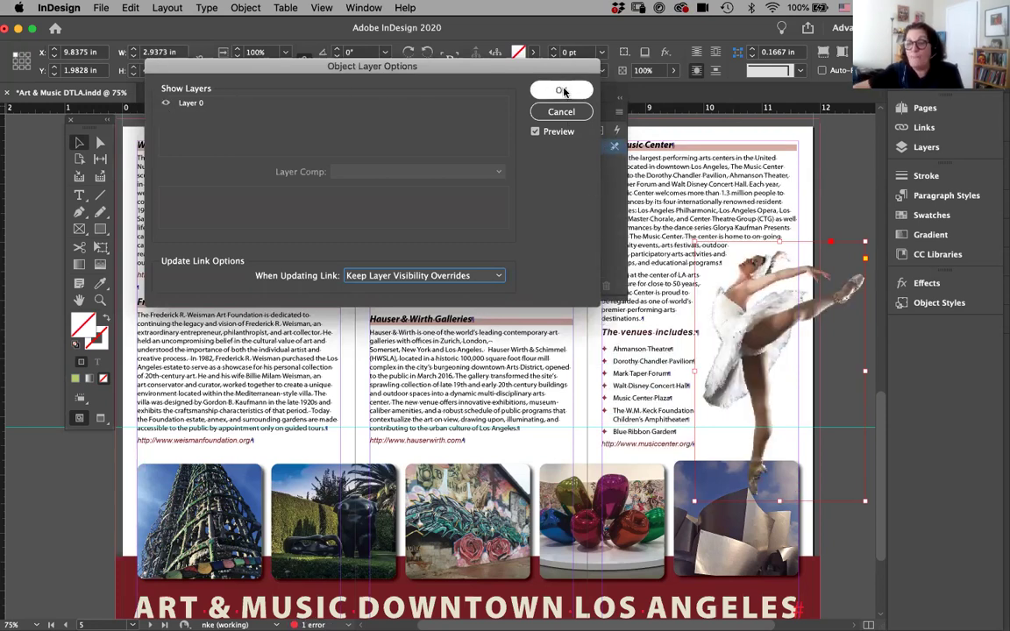
pyautogui.click(564, 91)
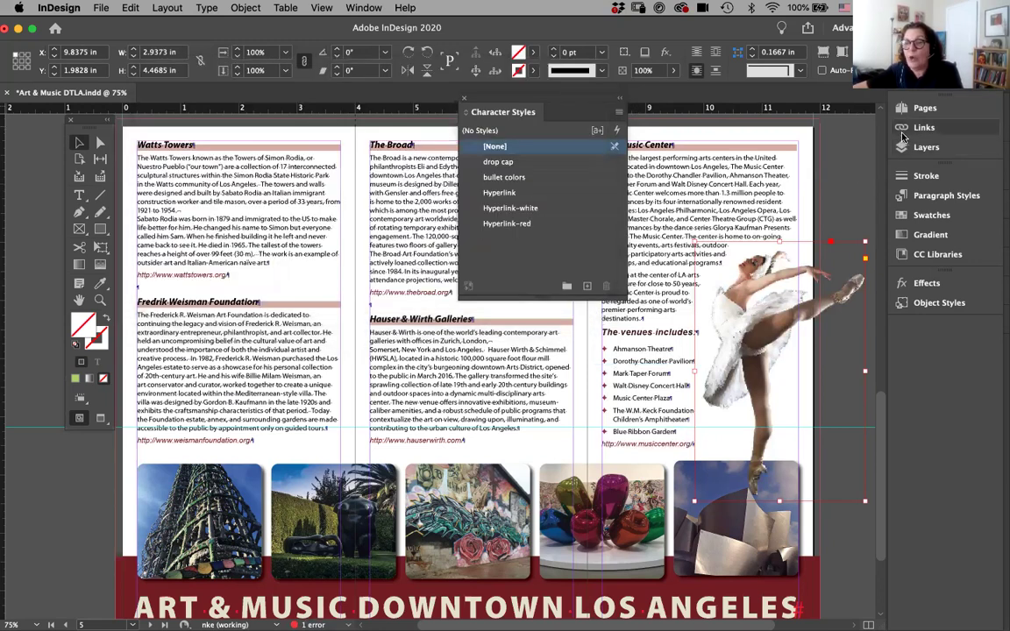
# Check the ballerina image's link information, the link commands and the page overview, and deselect the image
pyautogui.click(912, 127)
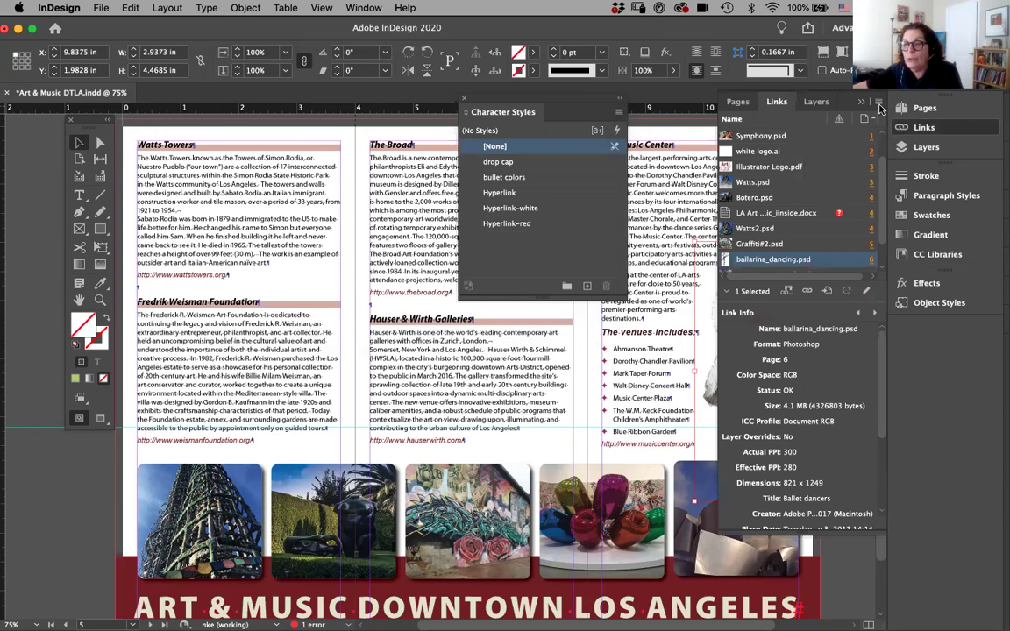
pyautogui.click(878, 104)
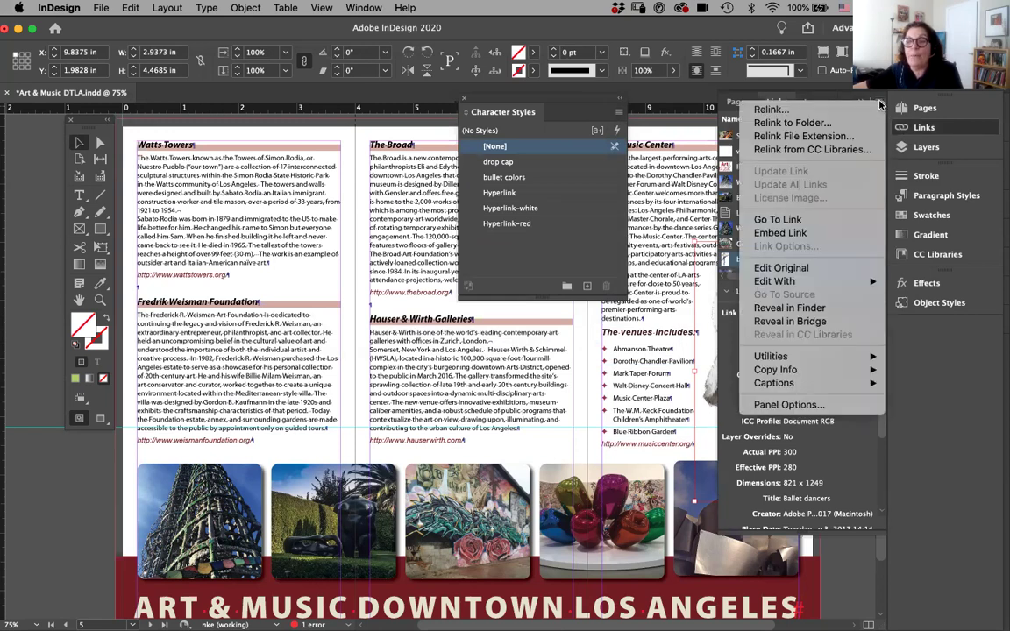
pyautogui.click(793, 94)
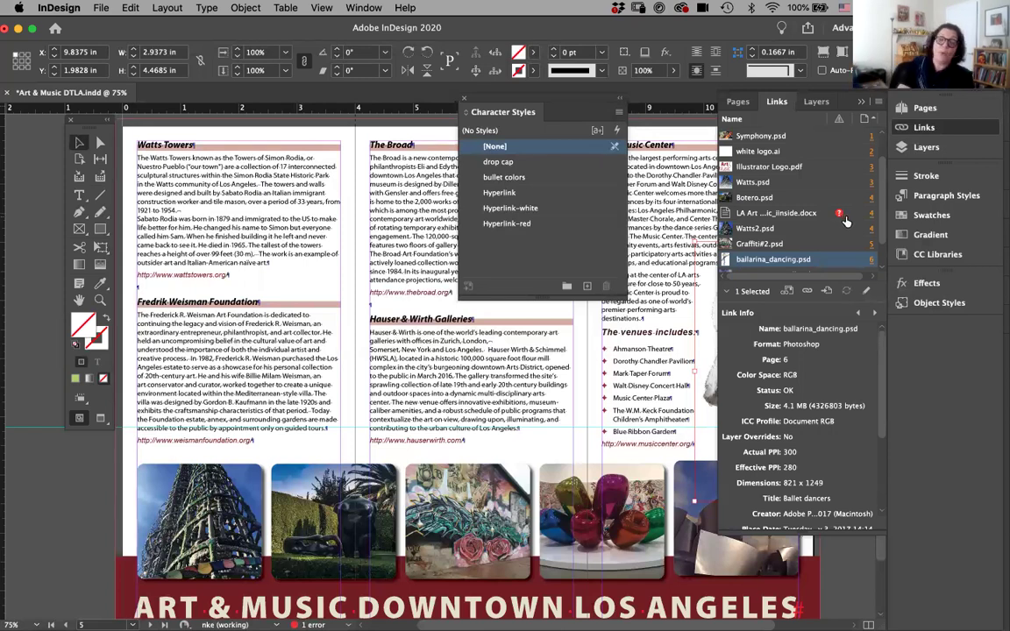
pyautogui.click(737, 104)
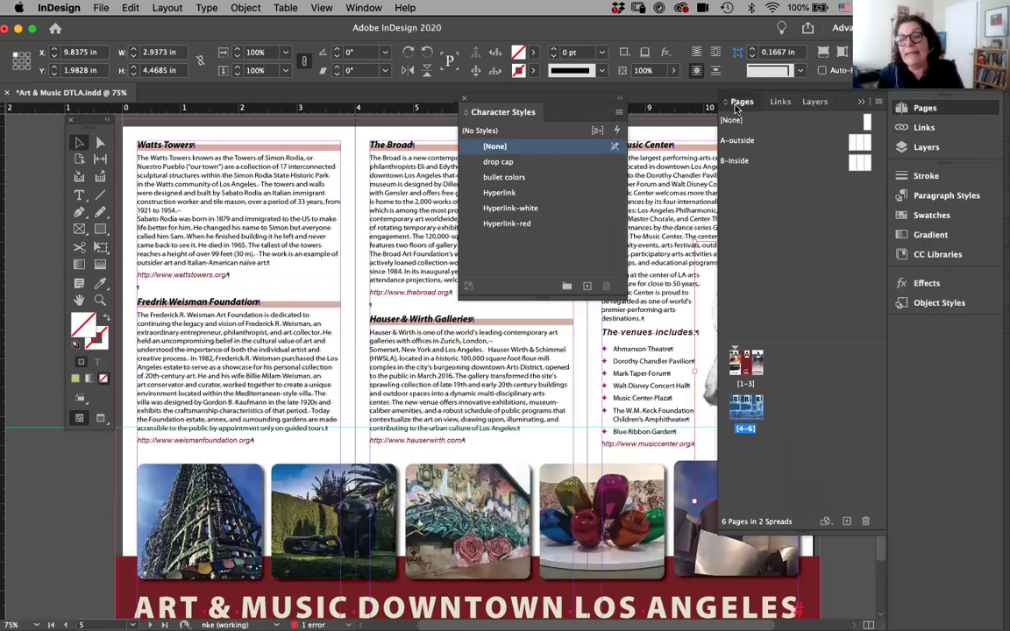
pyautogui.click(856, 208)
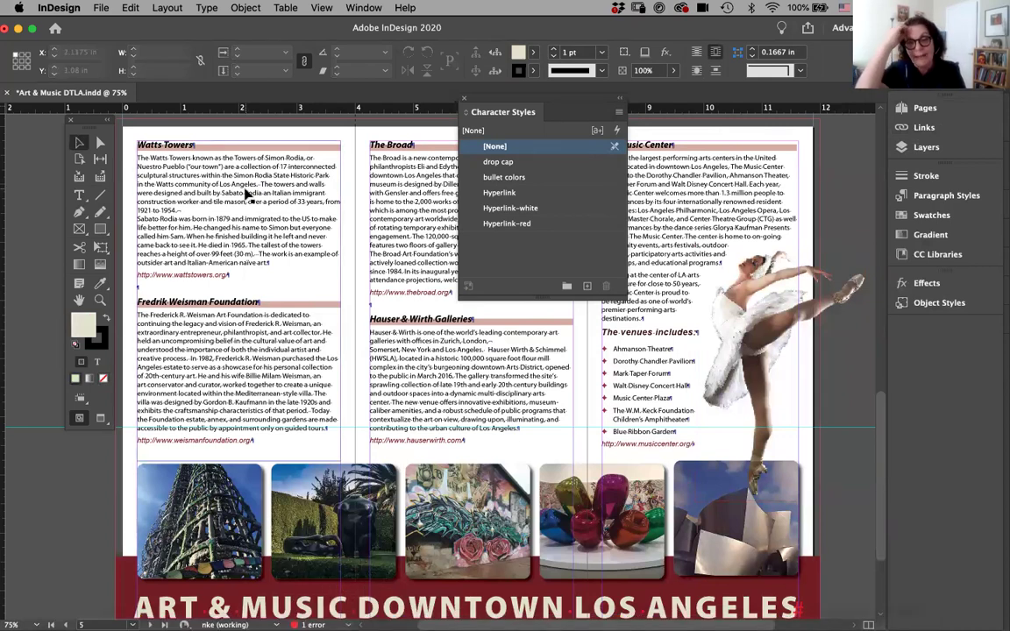
# Open the Package summary for the brochure and review its fonts, both the full list and problems only
pyautogui.click(101, 8)
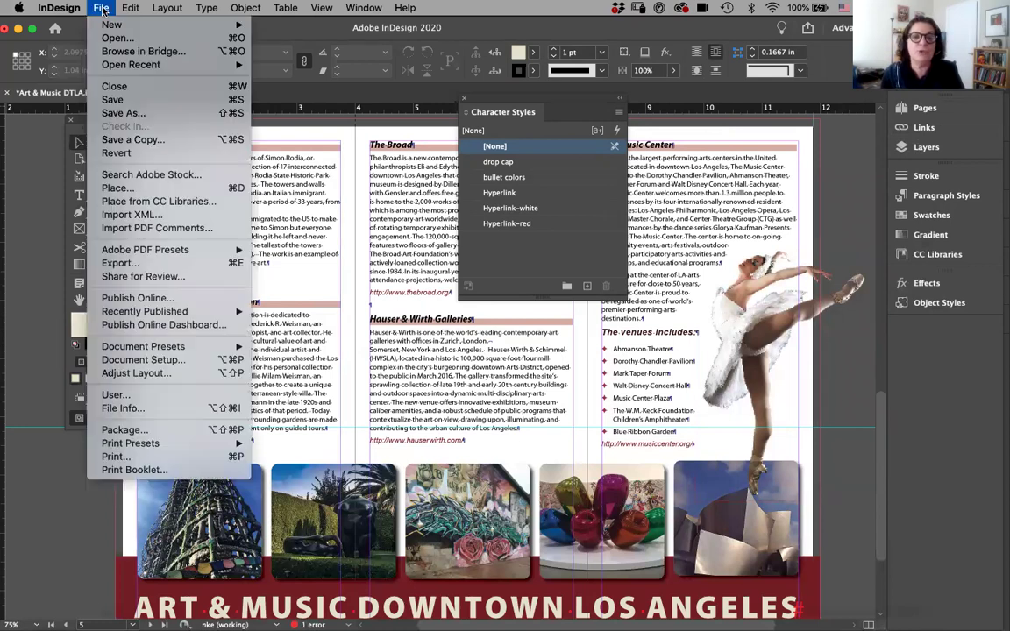
pyautogui.click(125, 429)
pyautogui.moveTo(182, 112); pyautogui.dragTo(226, 86)
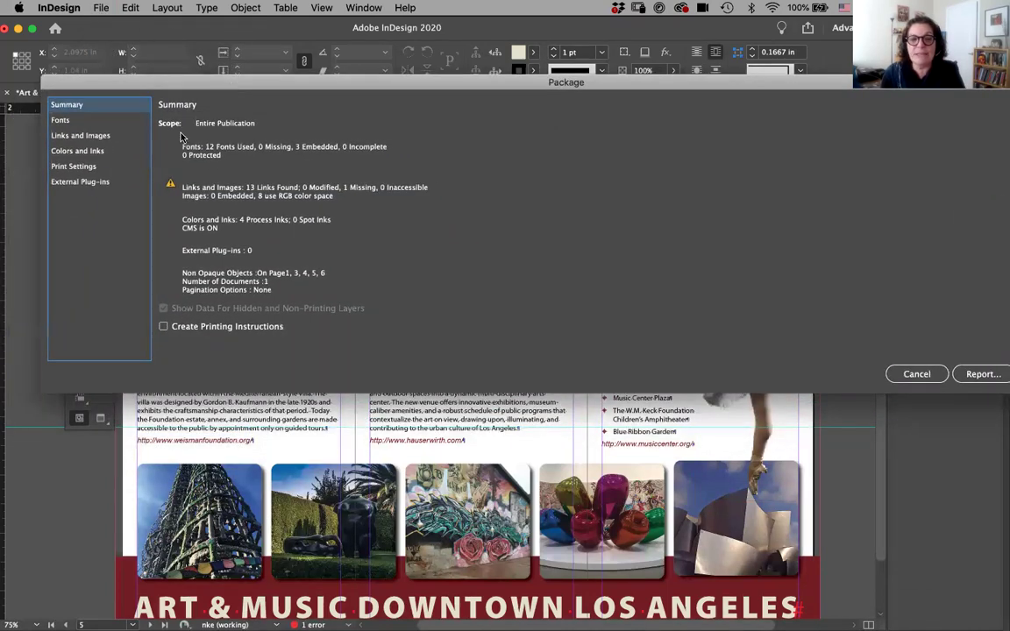
pyautogui.click(78, 122)
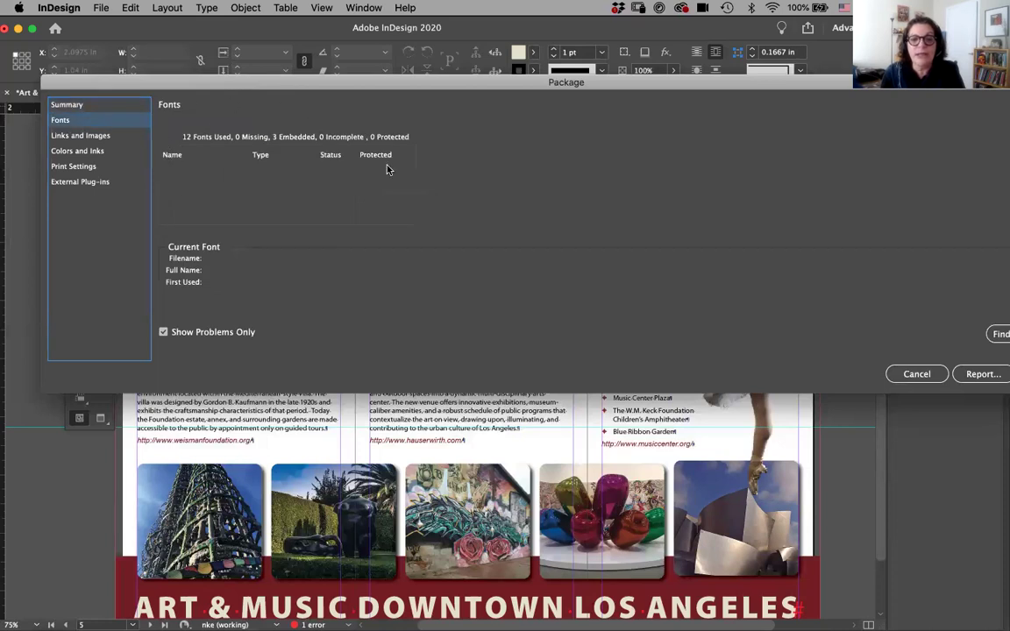
pyautogui.click(163, 333)
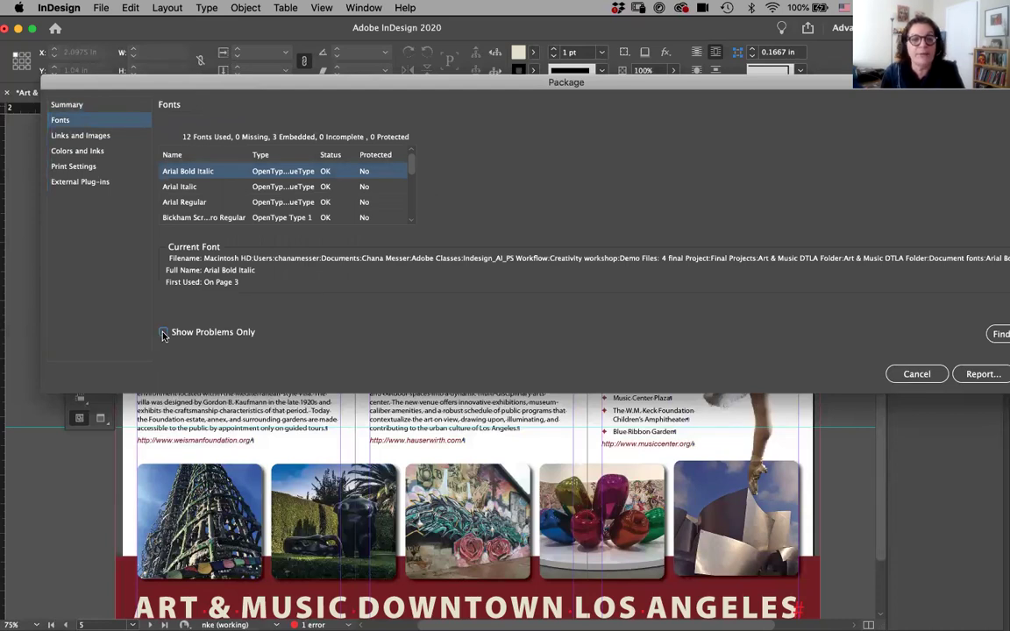
pyautogui.click(162, 332)
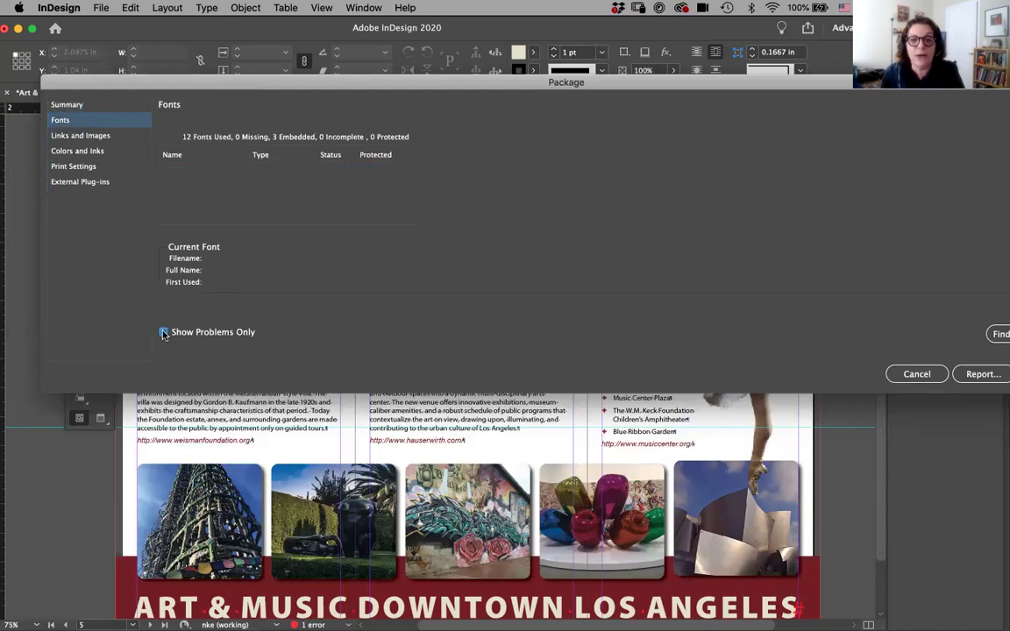
# Review the package's links and images, colors and inks, print settings and external plug-ins, and return to the summary
pyautogui.click(99, 133)
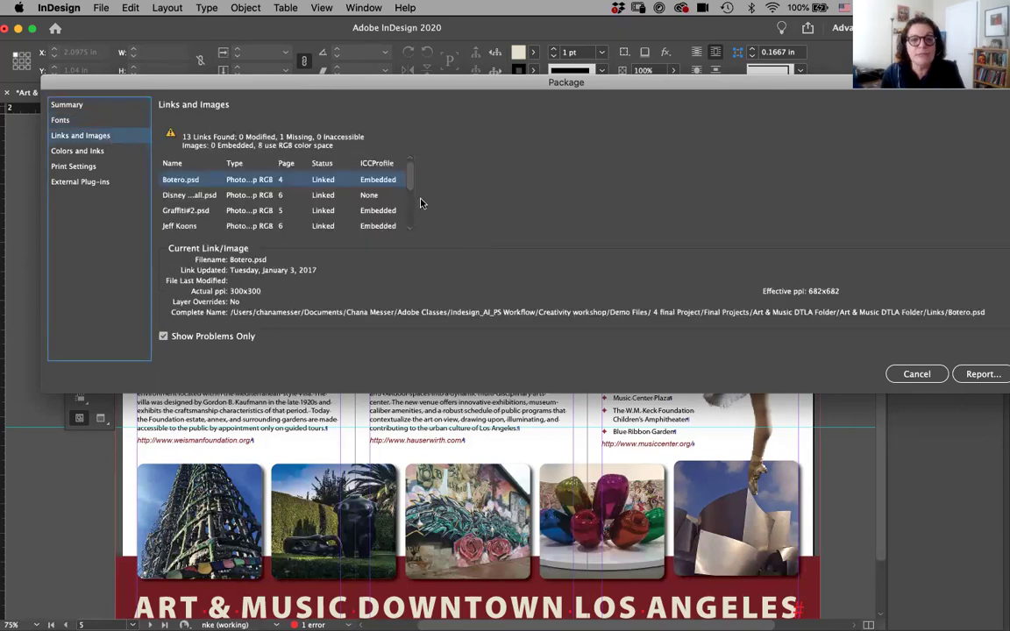
pyautogui.click(78, 152)
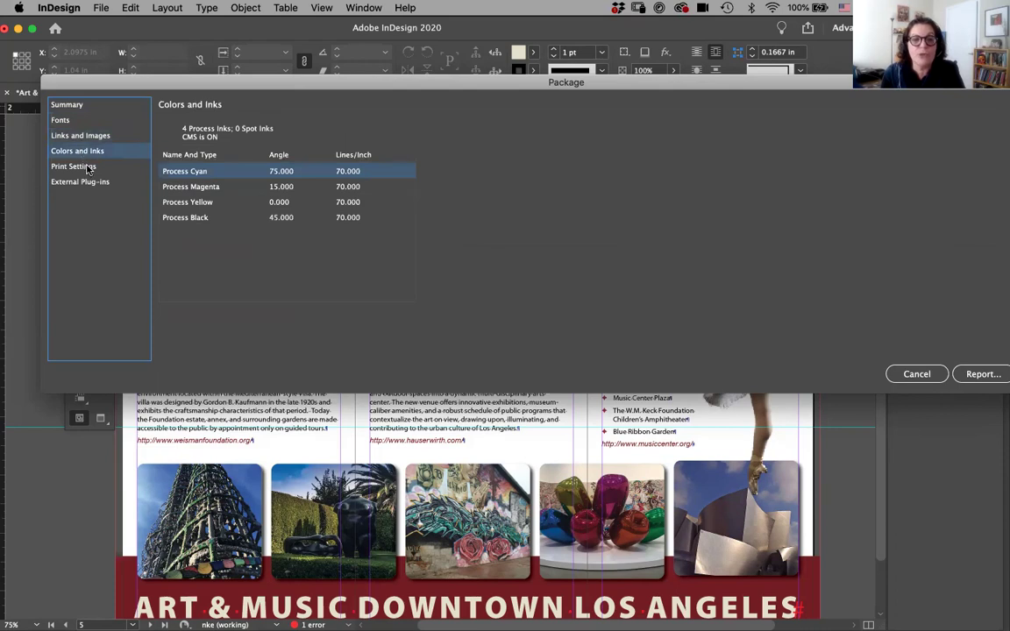
pyautogui.click(88, 168)
pyautogui.click(94, 185)
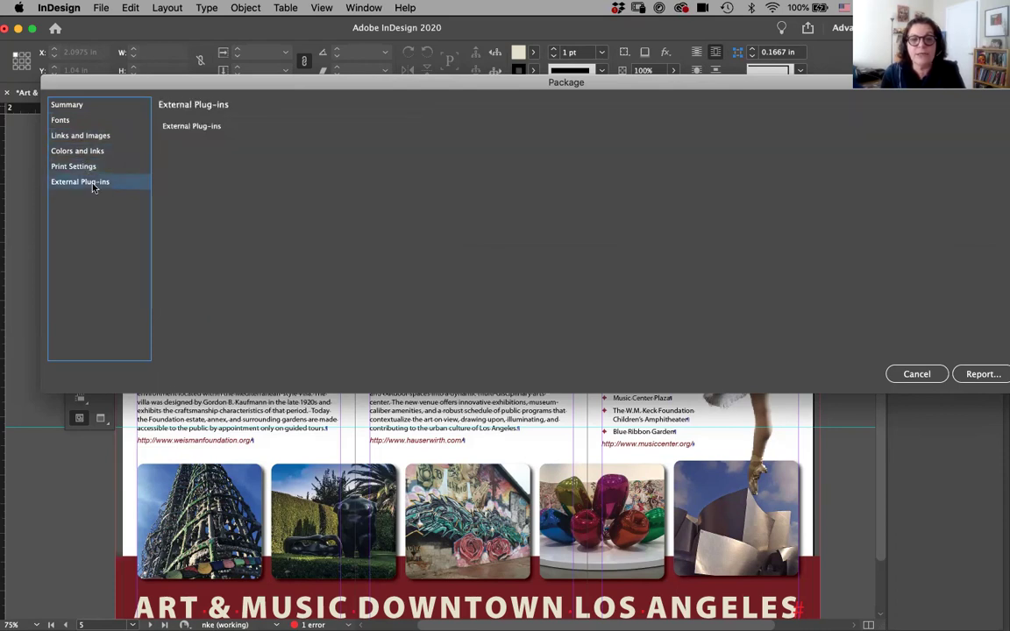
pyautogui.click(68, 104)
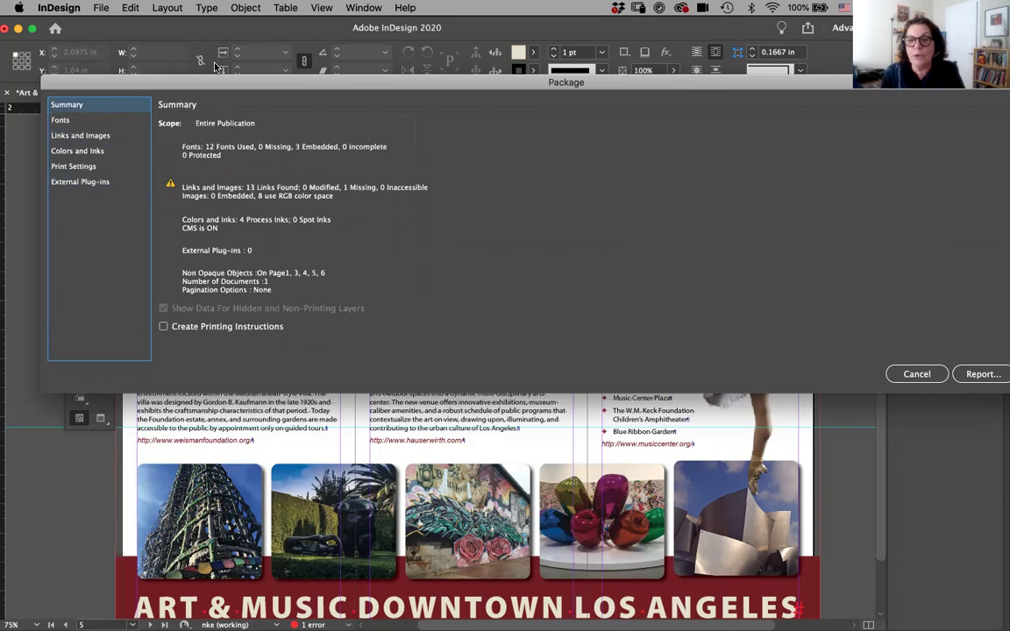
# Proceed with packaging, save the publication, and name the package folder "Art & Music DTLA Folder#1" on the Desktop
pyautogui.moveTo(240, 88); pyautogui.dragTo(162, 85)
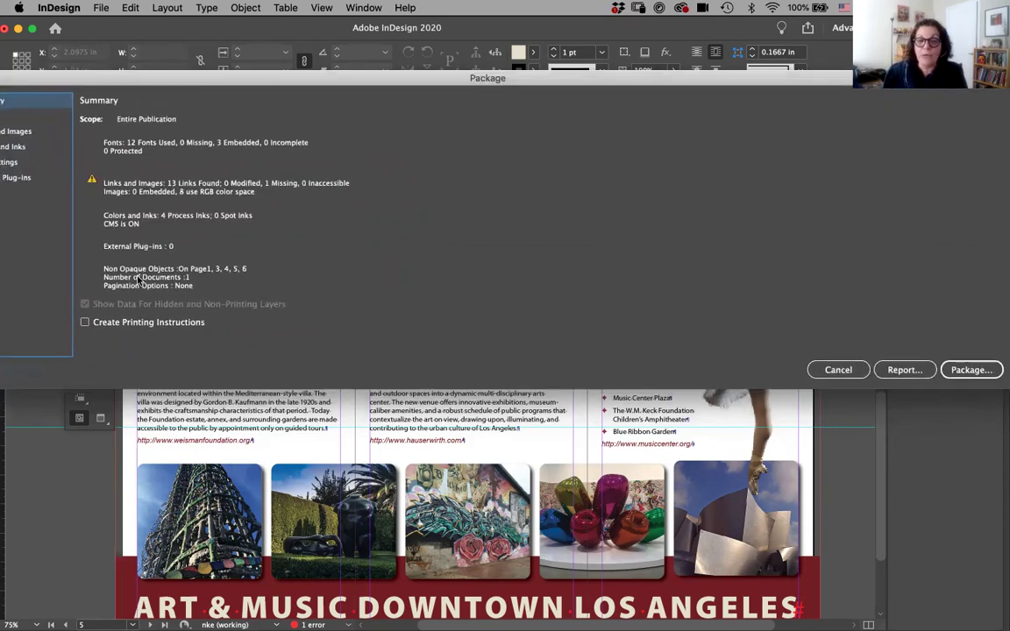
pyautogui.click(967, 369)
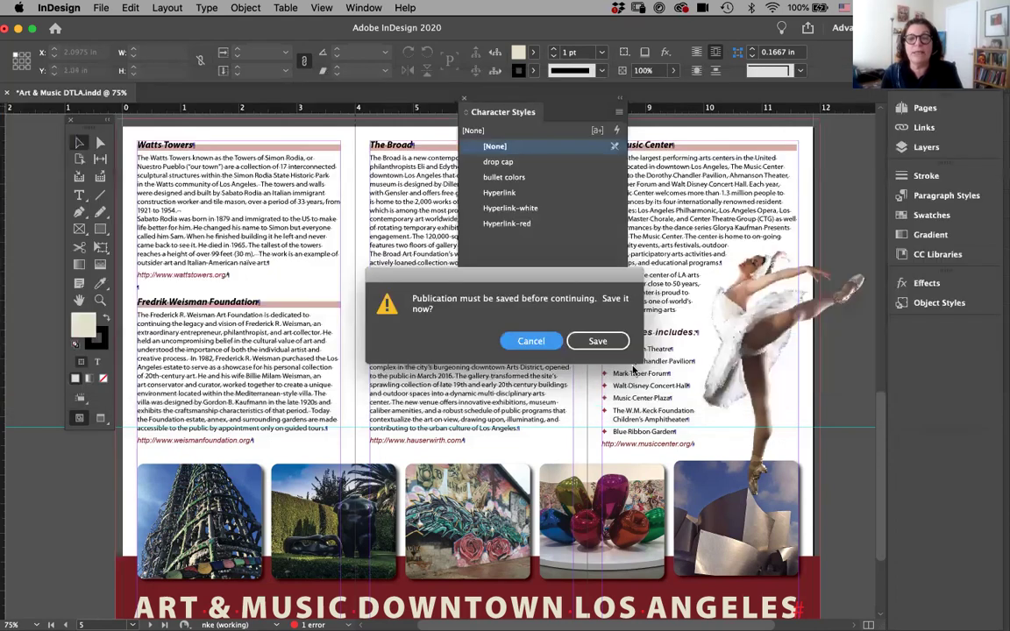
pyautogui.click(597, 342)
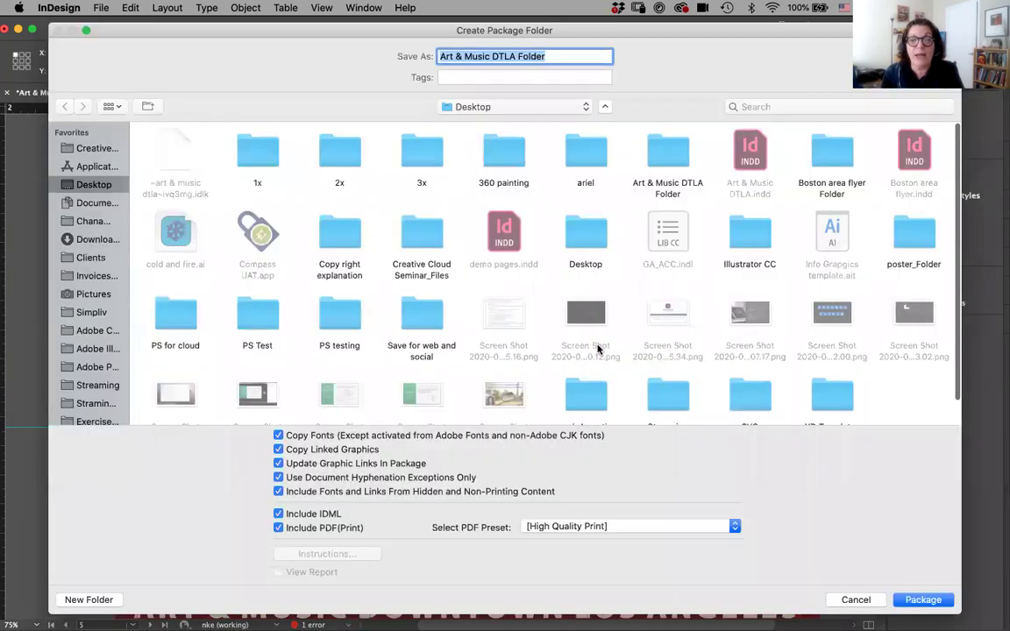
pyautogui.click(547, 56)
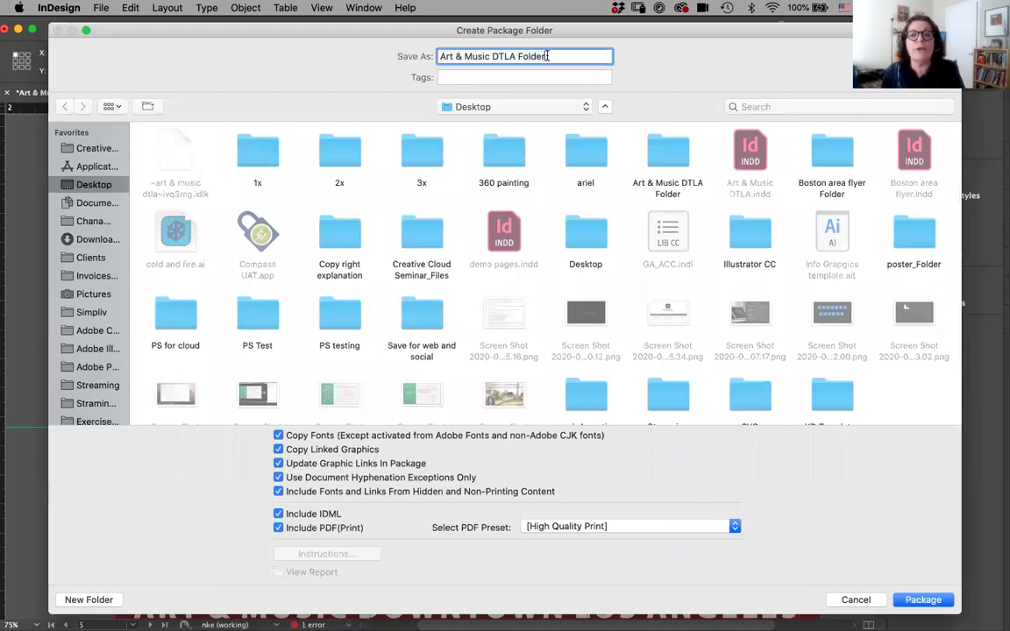
pyautogui.write('#1')
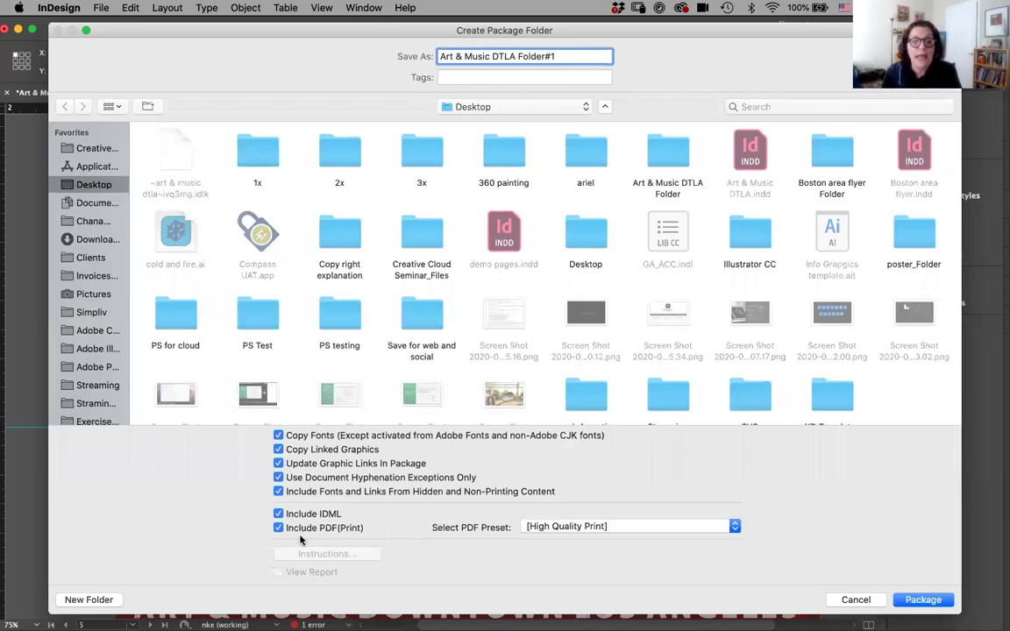
# Set the package's PDF preset to "Spead with hyper" and create the package, continuing despite missing or modified links
pyautogui.click(572, 527)
pyautogui.scroll(-3, 571, 528)
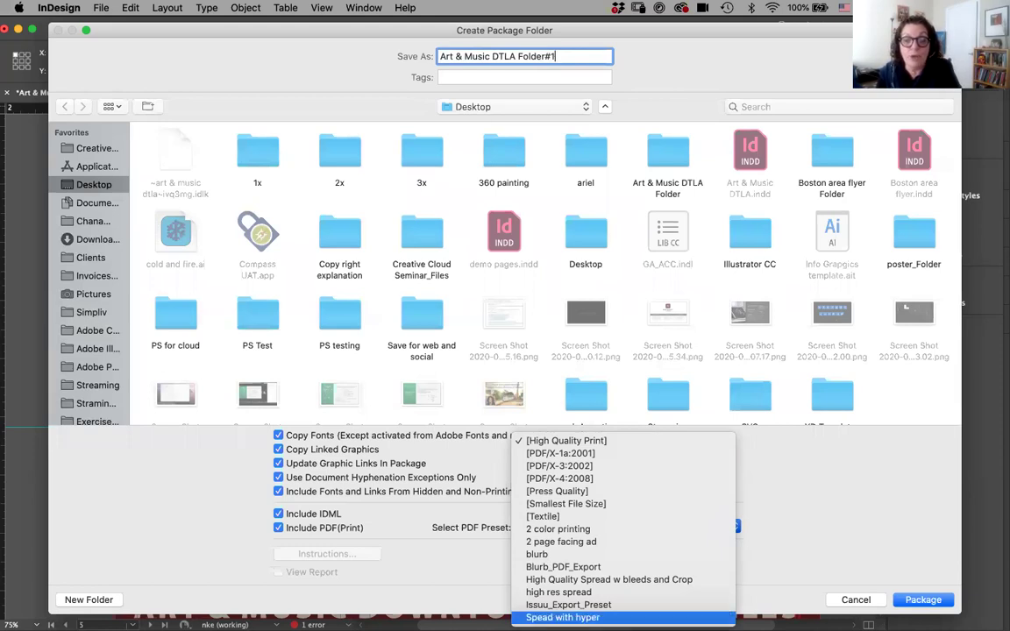
pyautogui.click(562, 617)
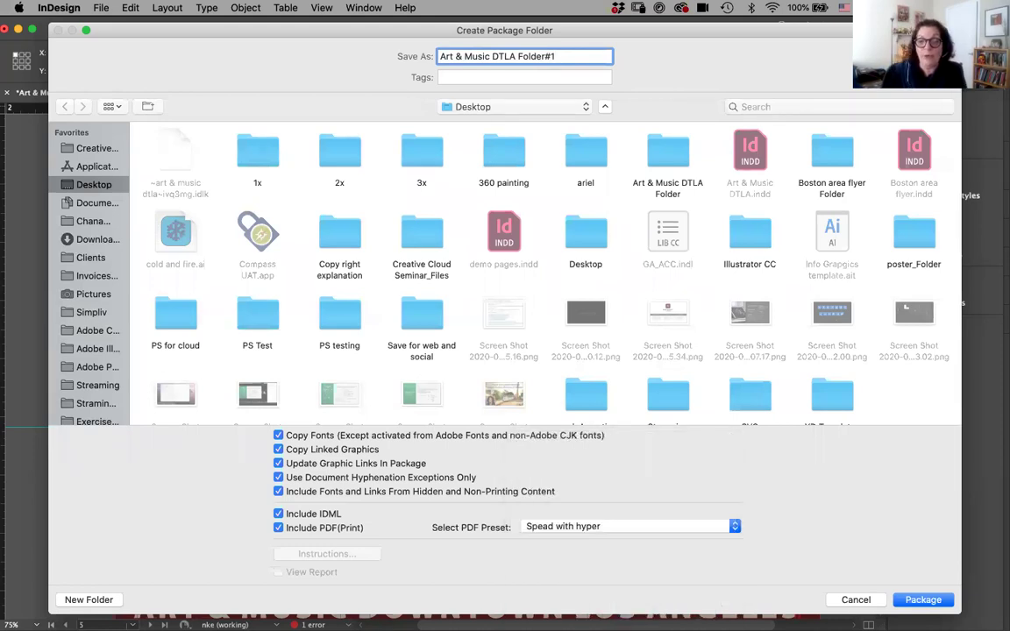
pyautogui.press('Return')
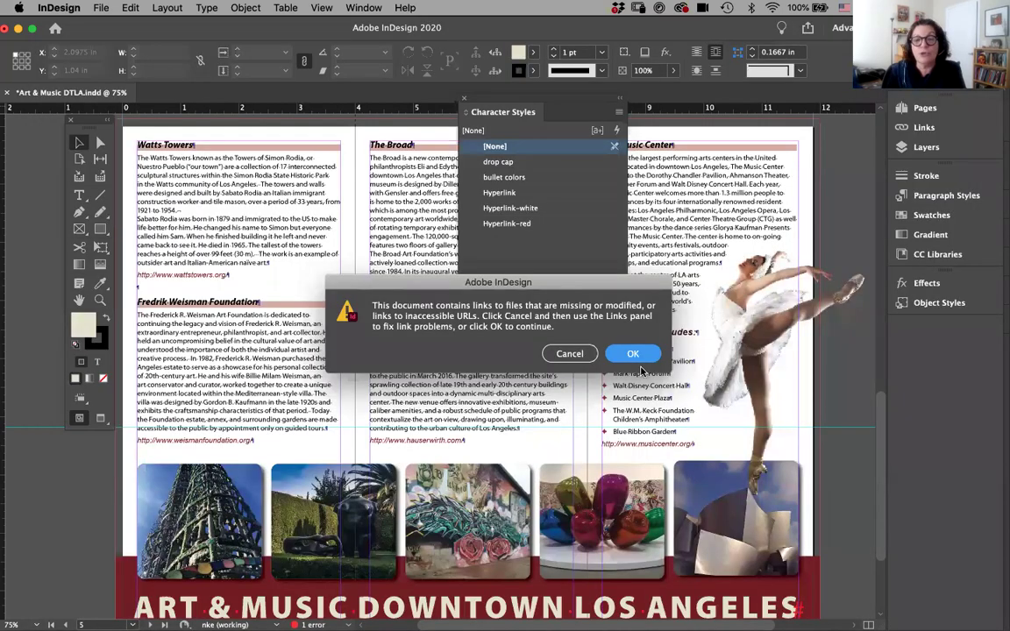
pyautogui.click(625, 359)
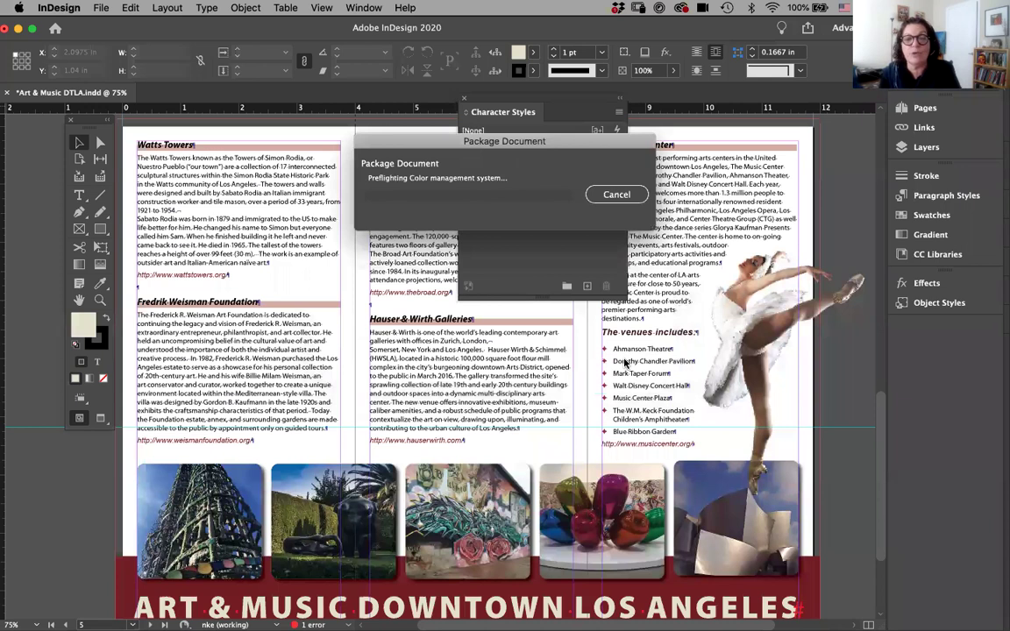
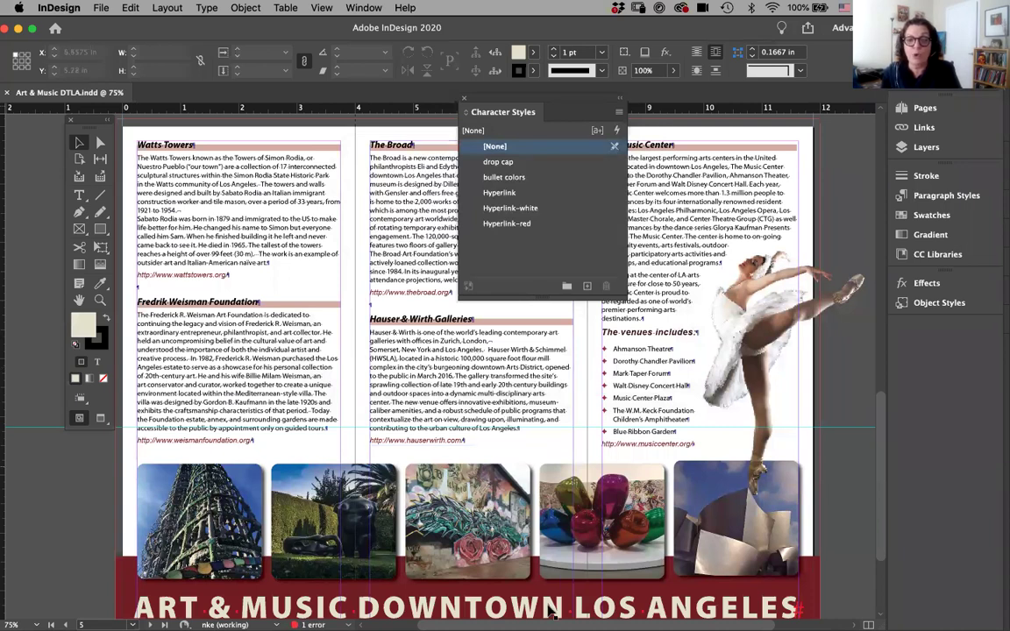
# Leave the ballerina image deselected and dock the floating Character Styles panel with the collapsed panels
pyautogui.moveTo(568, 621)
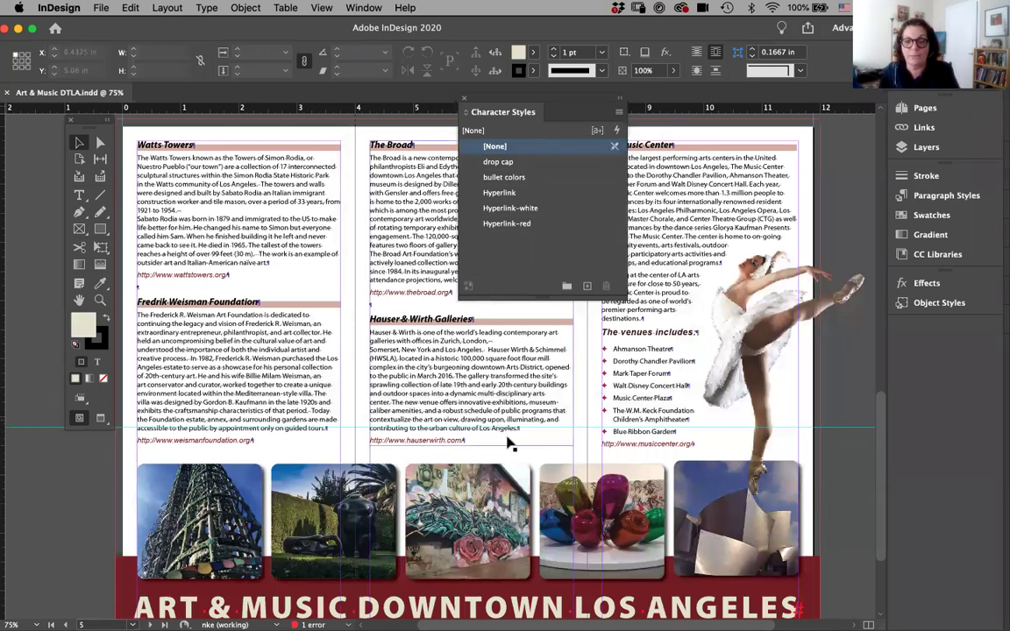
pyautogui.click(832, 415)
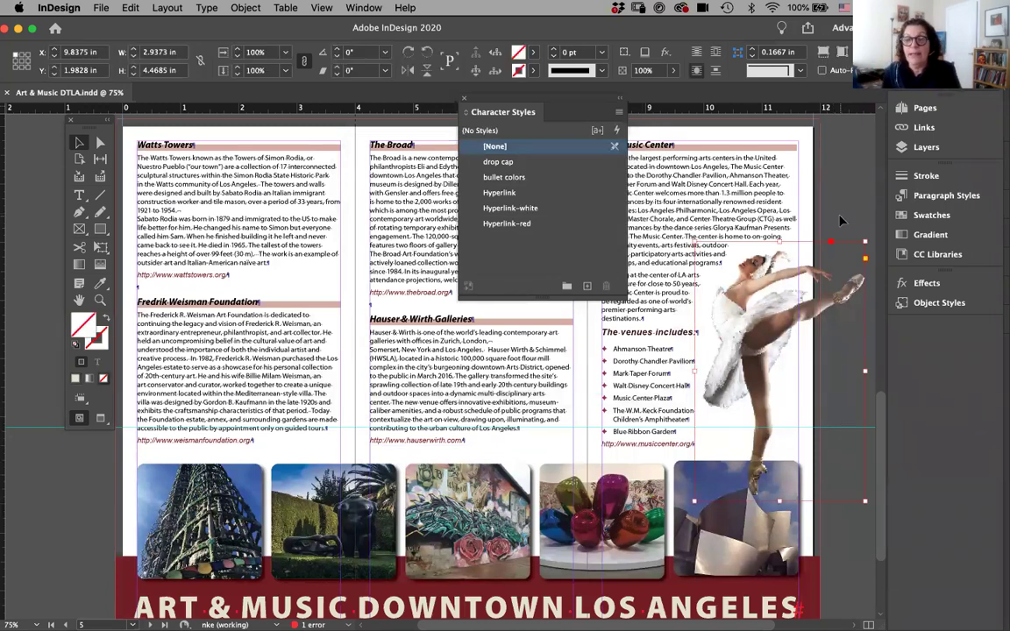
pyautogui.click(873, 538)
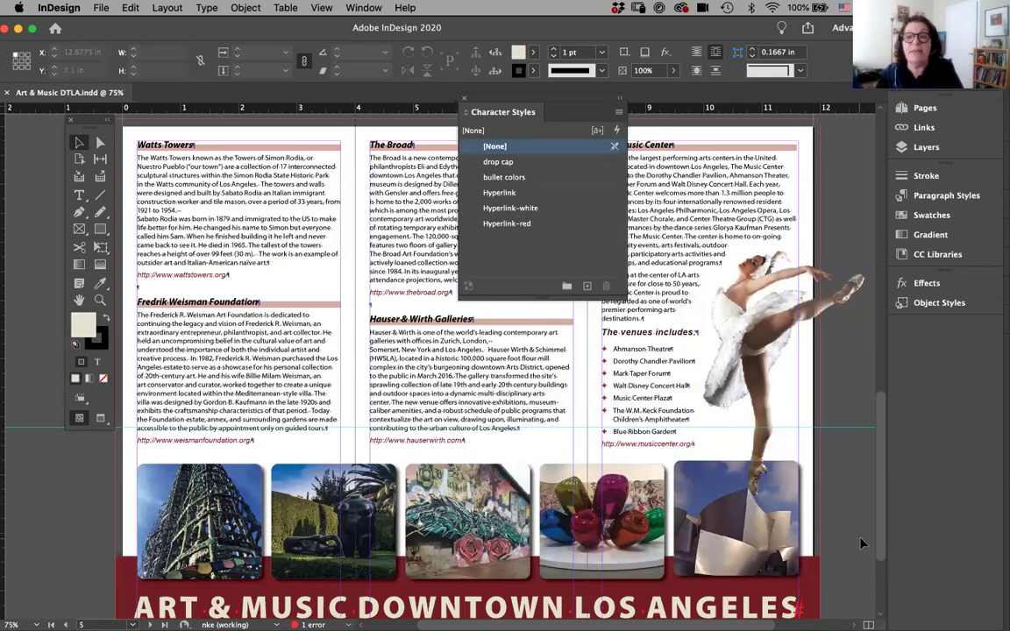
pyautogui.moveTo(496, 114); pyautogui.dragTo(902, 263)
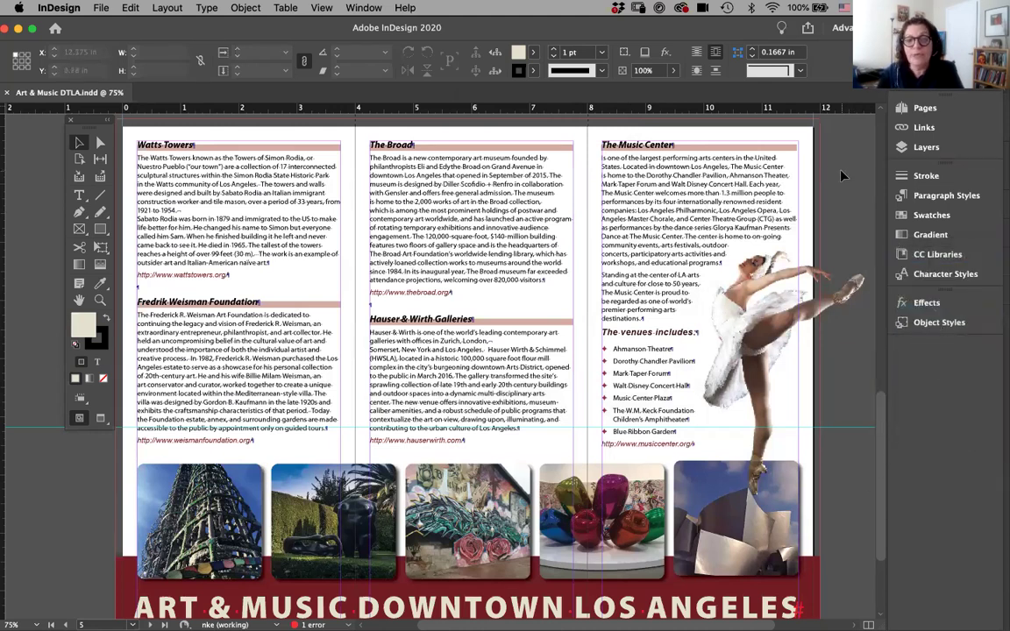
# Start publishing the brochure online with the title "Art & Music DTLA#2" and the description "Please Check Spelling and color"
pyautogui.click(808, 30)
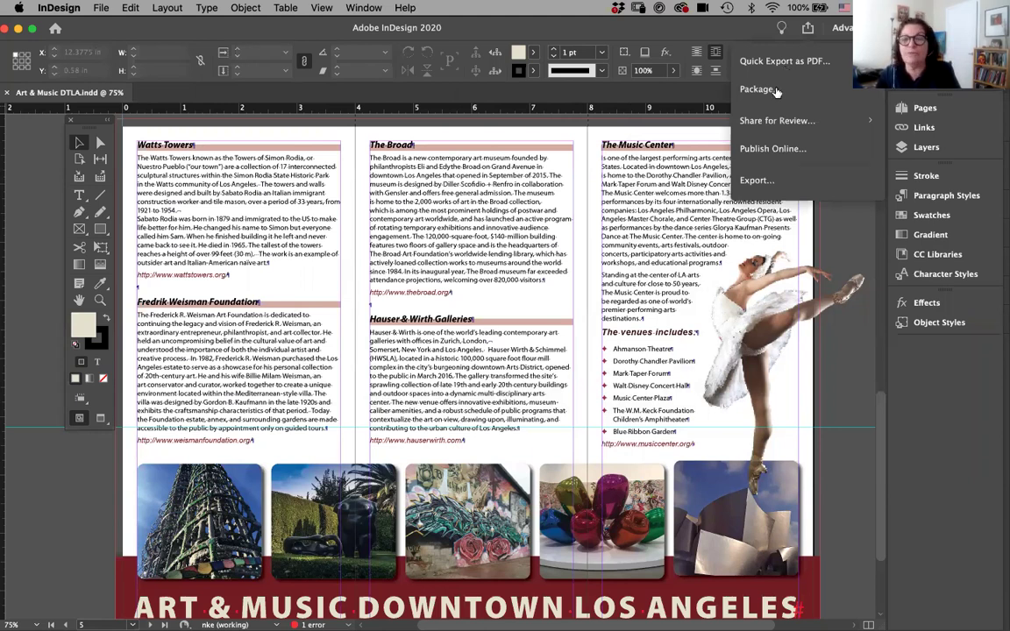
pyautogui.click(769, 151)
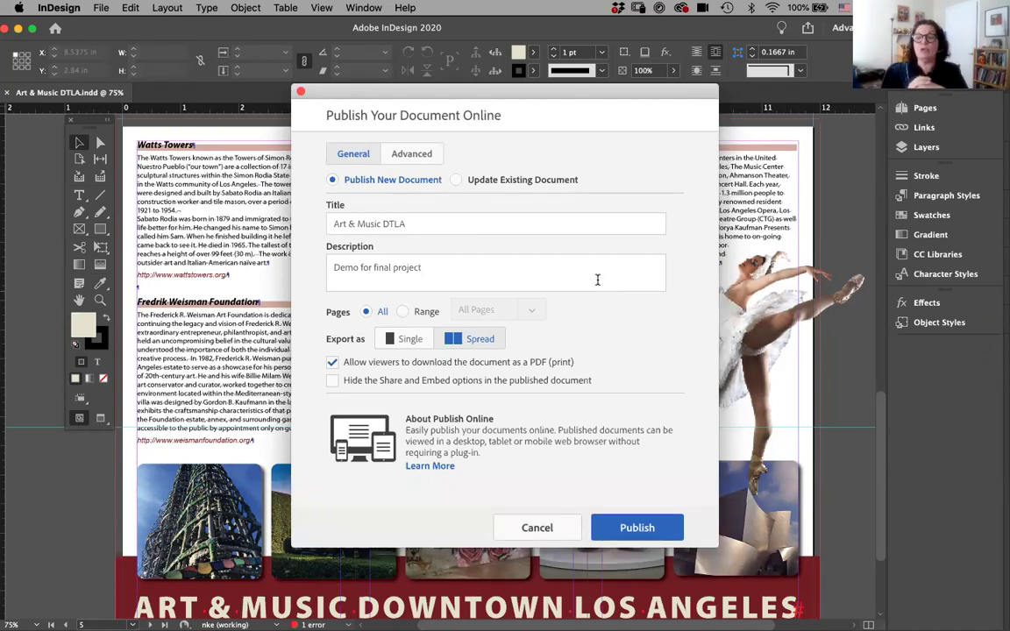
pyautogui.click(410, 224)
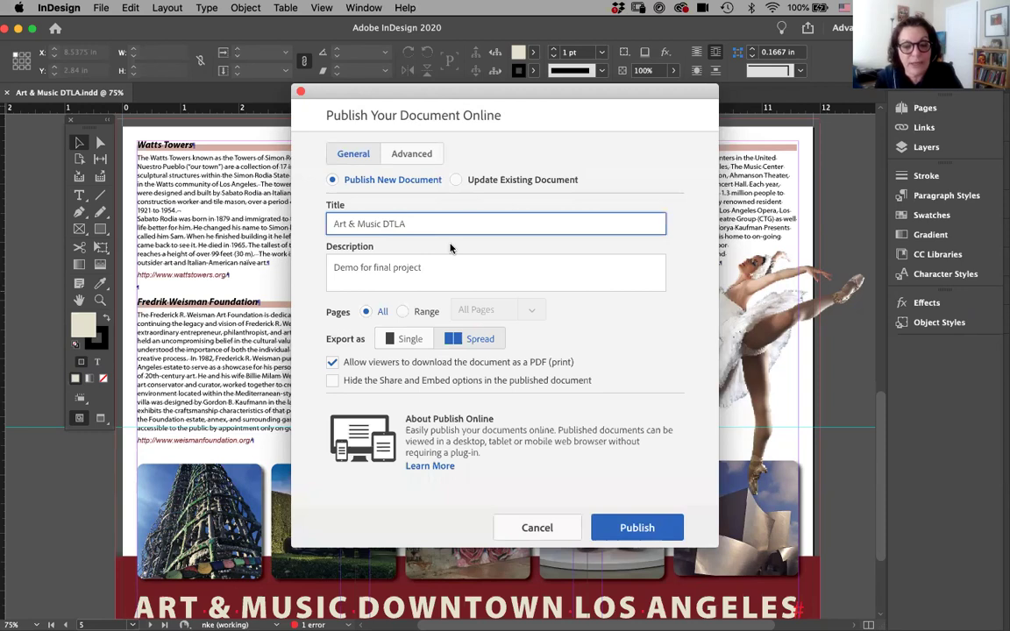
pyautogui.click(363, 272)
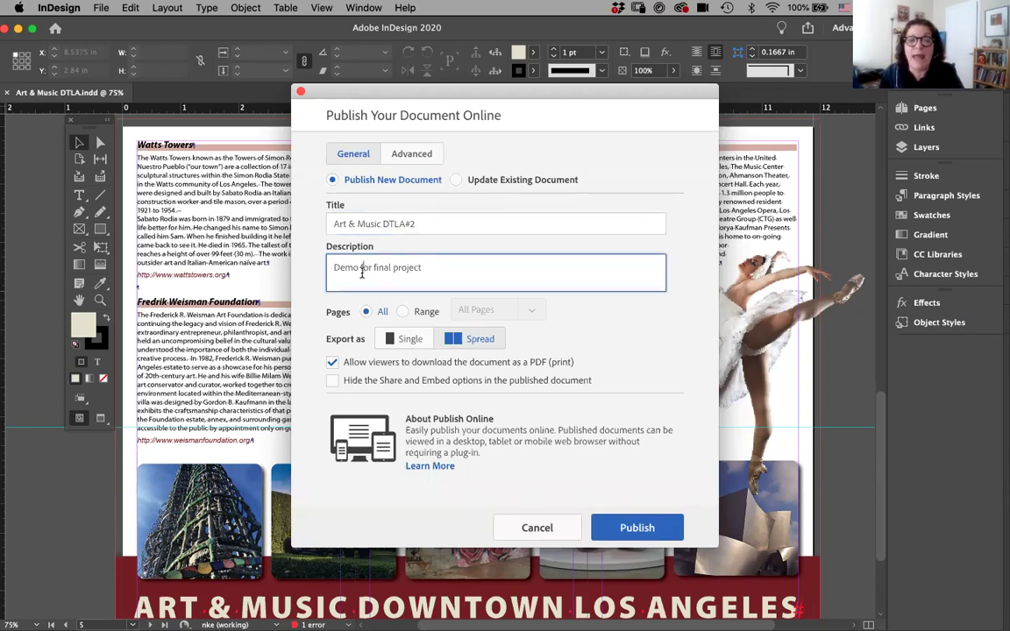
pyautogui.moveTo(423, 268); pyautogui.dragTo(293, 259)
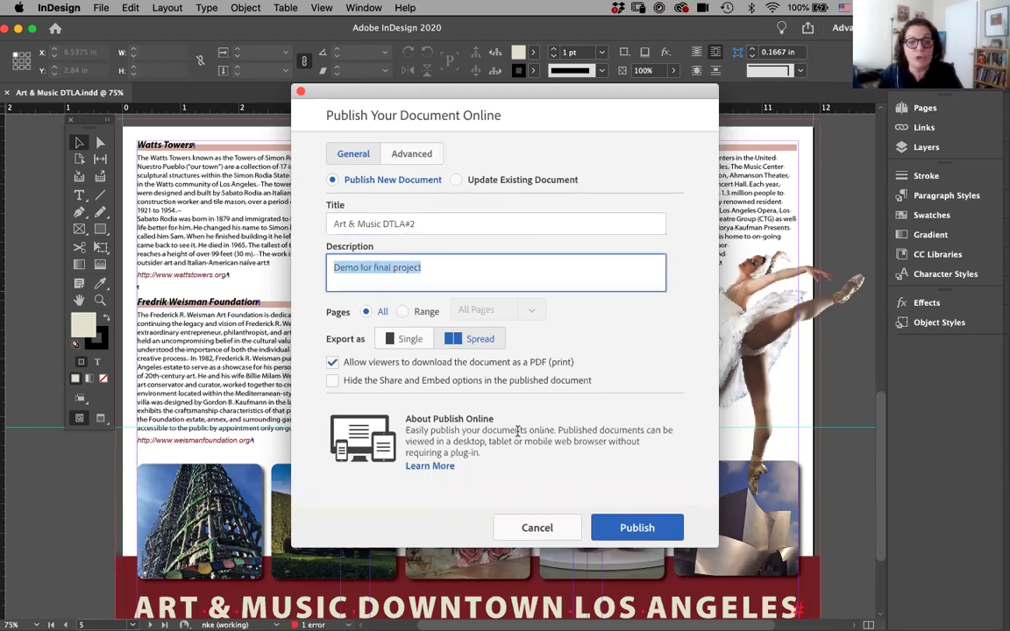
pyautogui.write('Please Check')
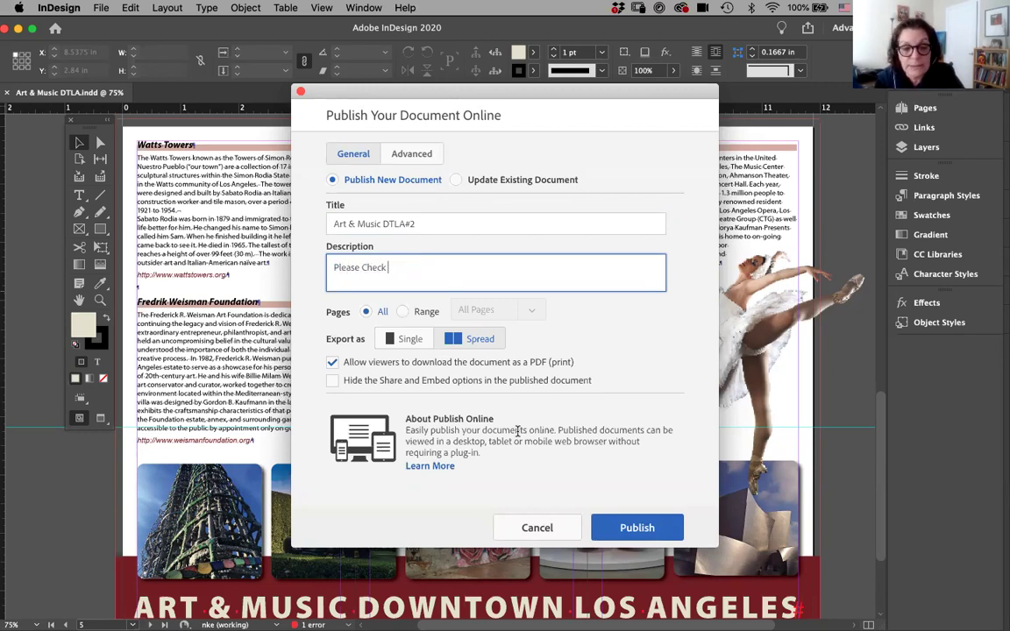
pyautogui.write(' Spelling and color')
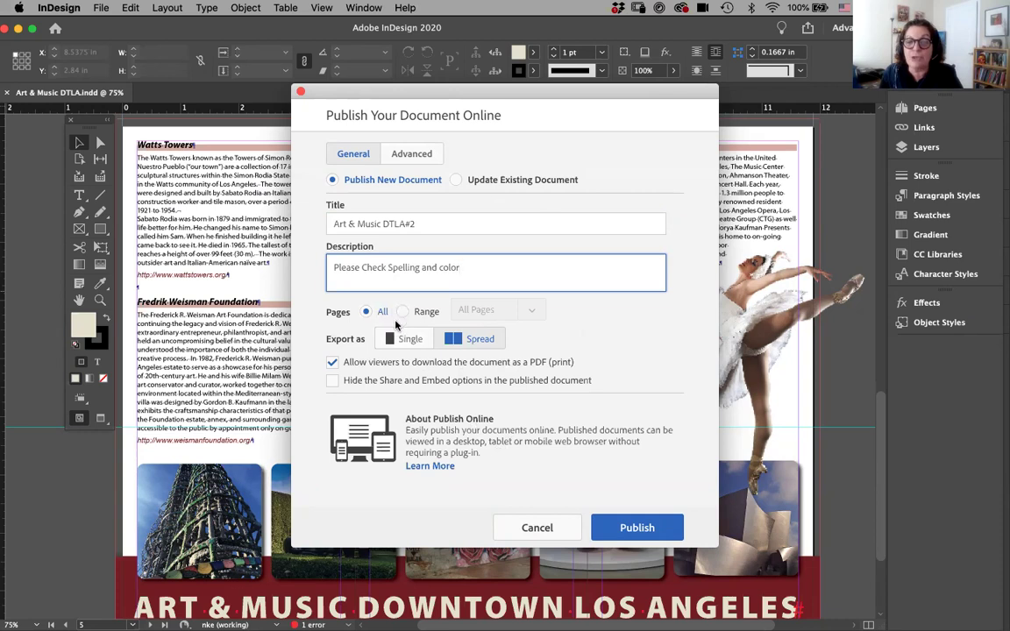
# Choose export as spreads, check the advanced publishing settings, and publish the brochure despite the missing resources
pyautogui.click(456, 341)
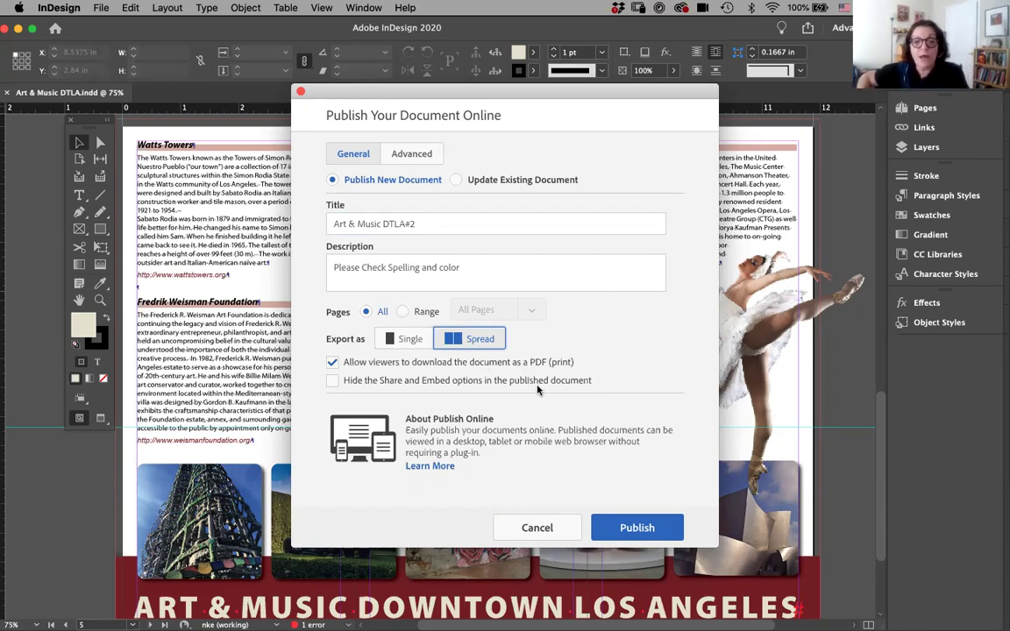
pyautogui.click(404, 156)
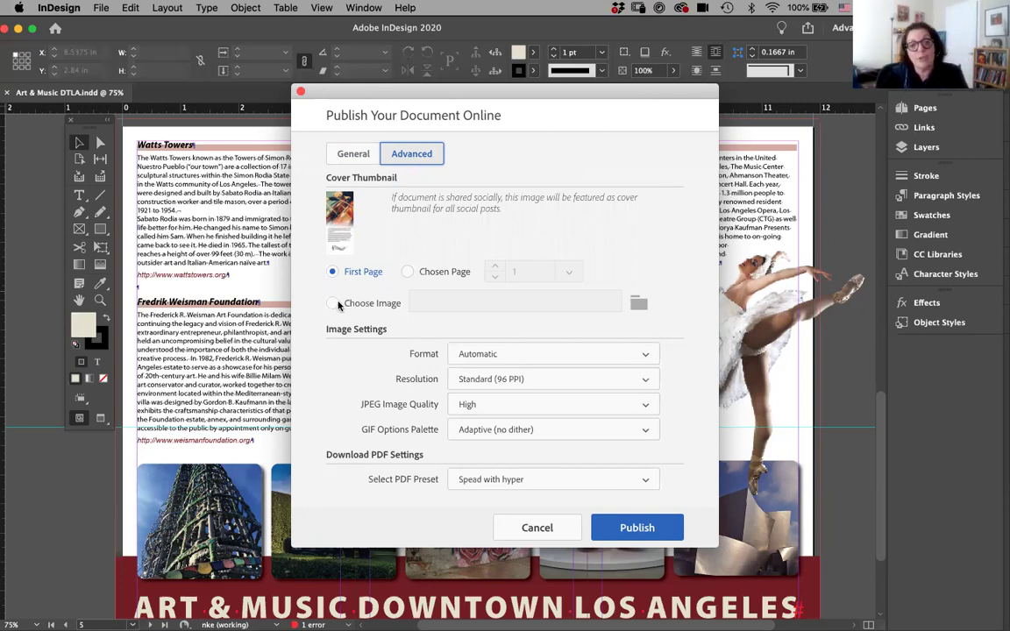
pyautogui.click(637, 528)
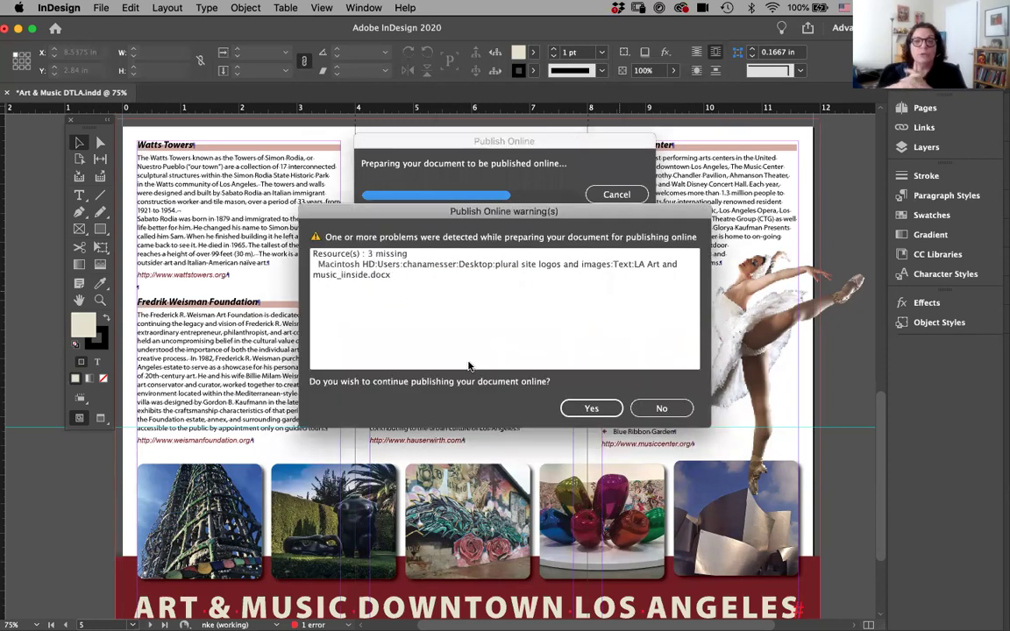
pyautogui.click(591, 414)
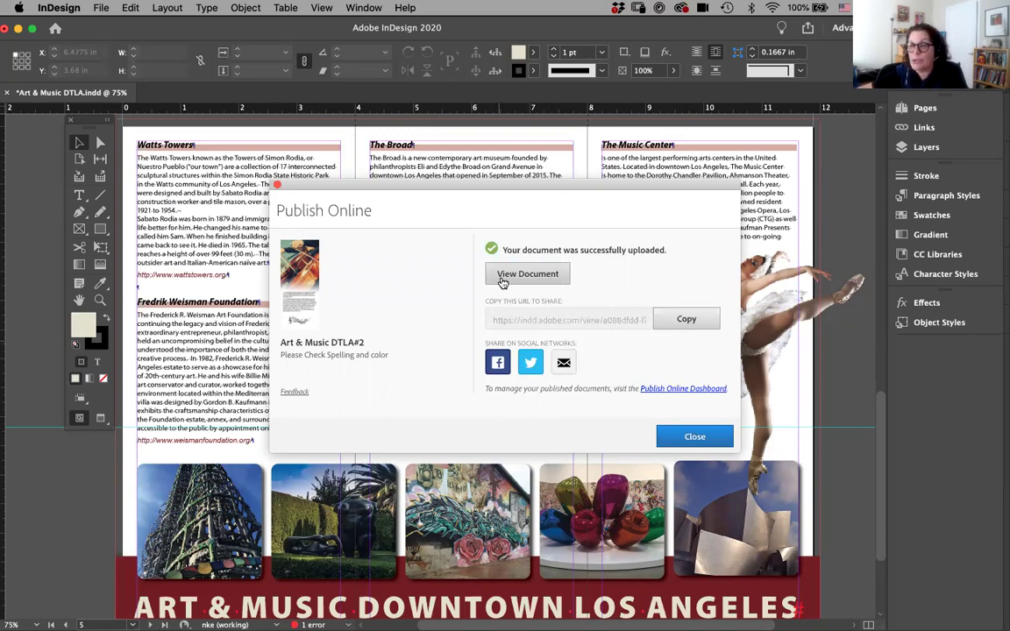
# Copy the published brochure's share URL, view both of its spreads online, and return to InDesign to close the Publish Online dialog
pyautogui.click(689, 321)
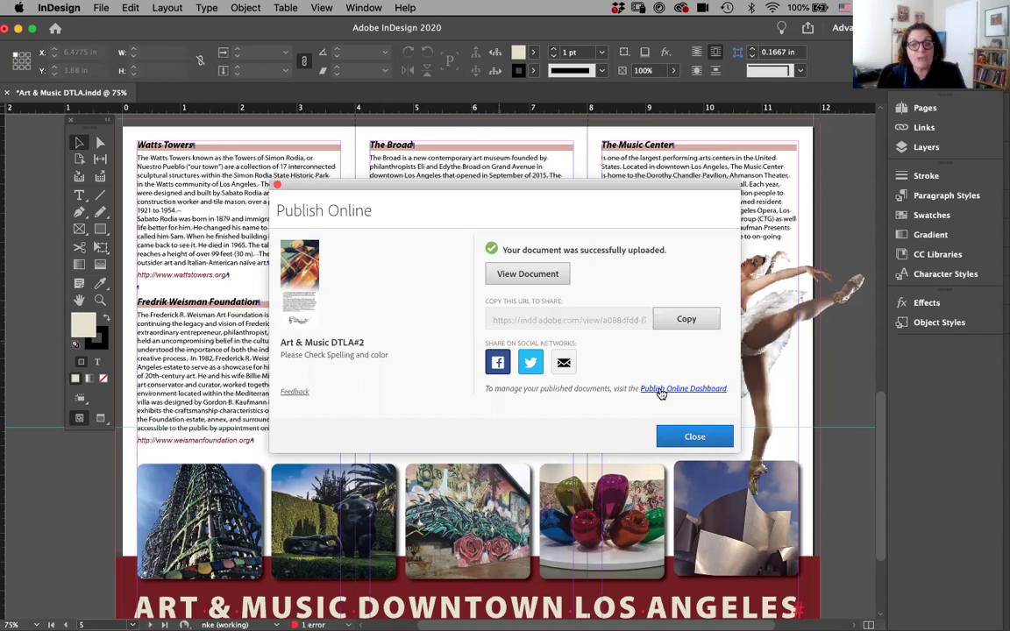
pyautogui.click(529, 274)
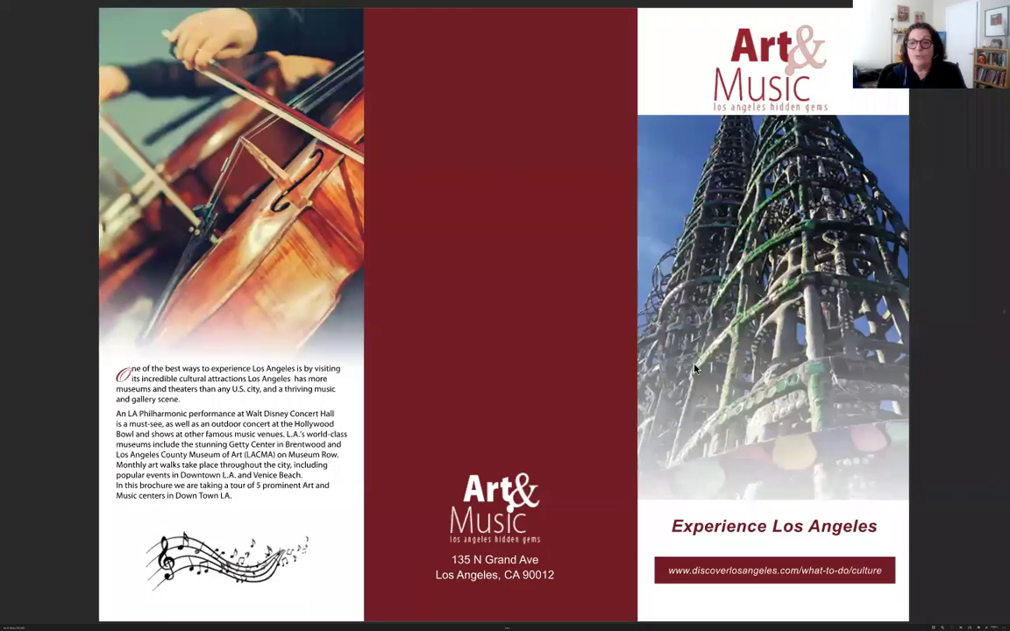
pyautogui.click(993, 326)
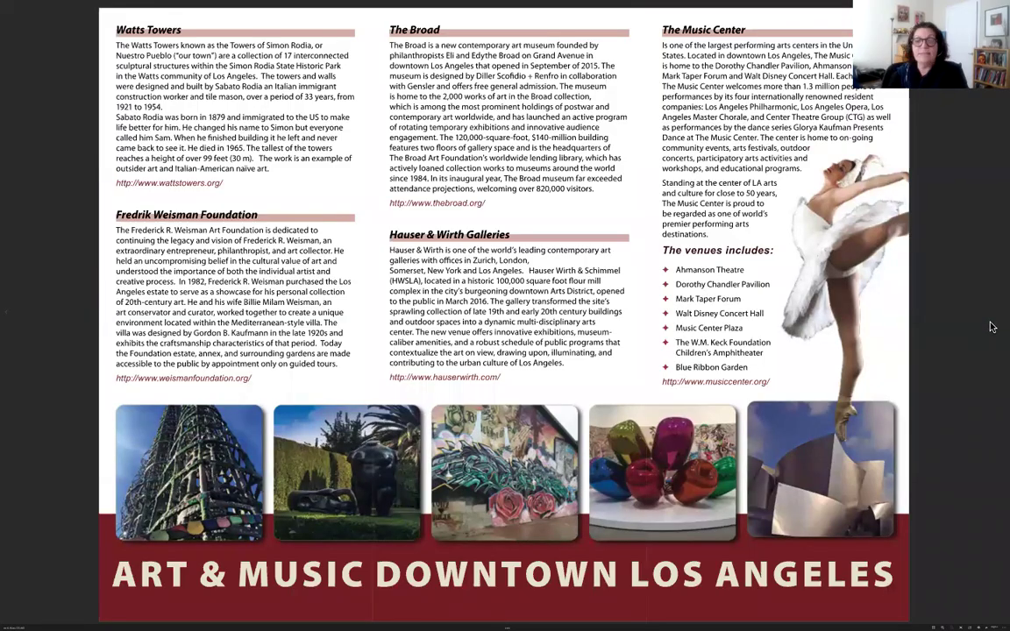
pyautogui.moveTo(508, 624)
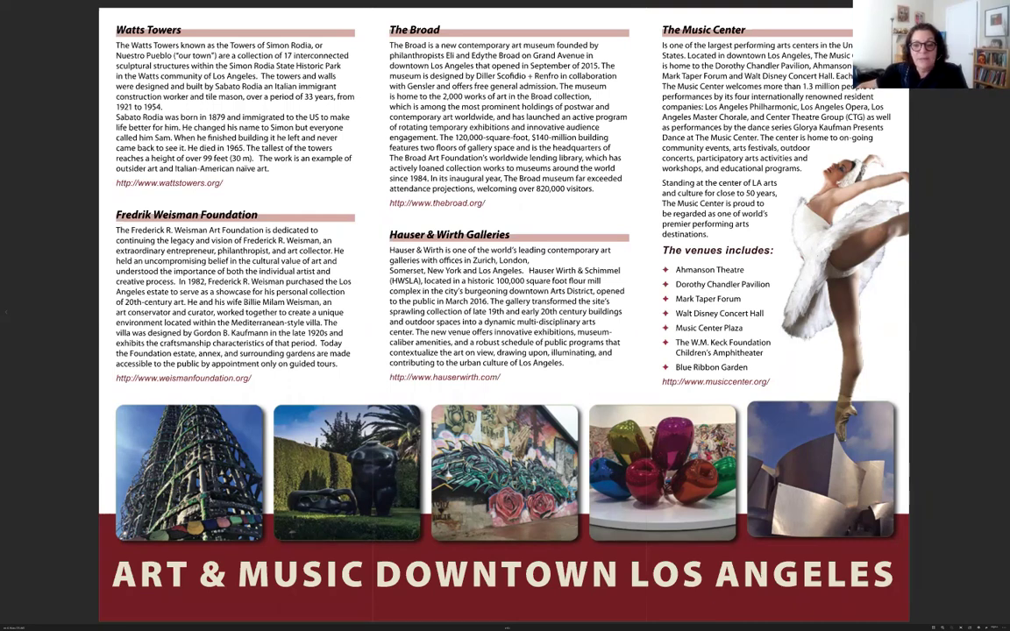
pyautogui.moveTo(596, 620)
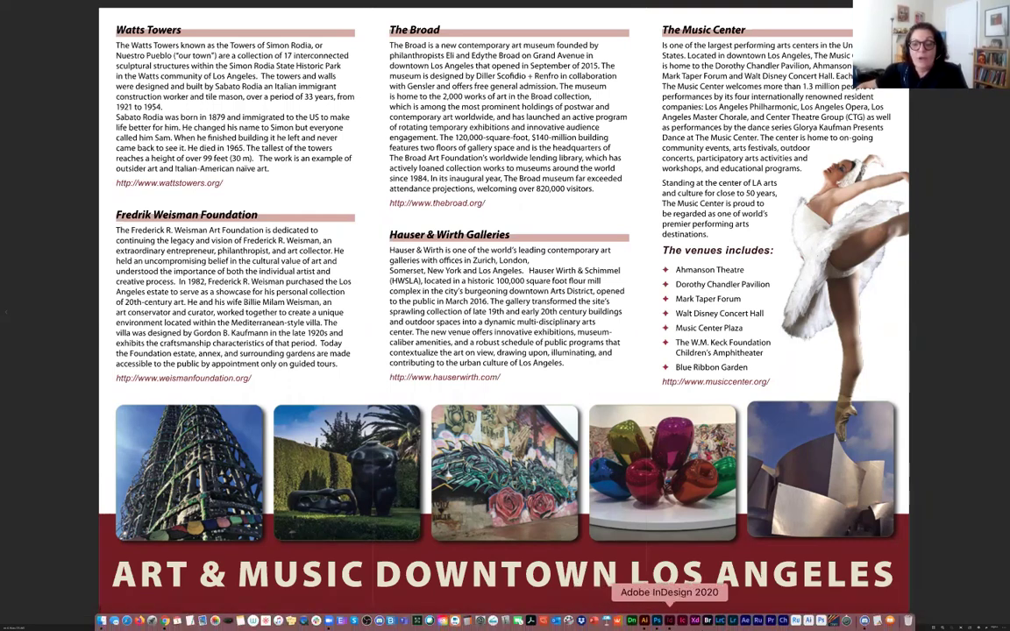
pyautogui.click(668, 620)
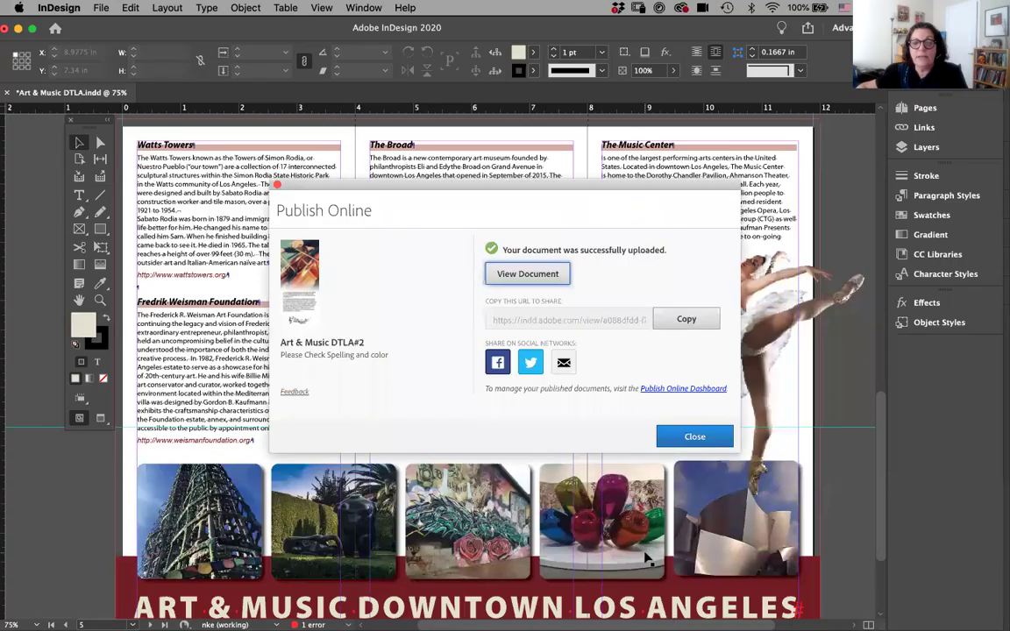
pyautogui.click(694, 436)
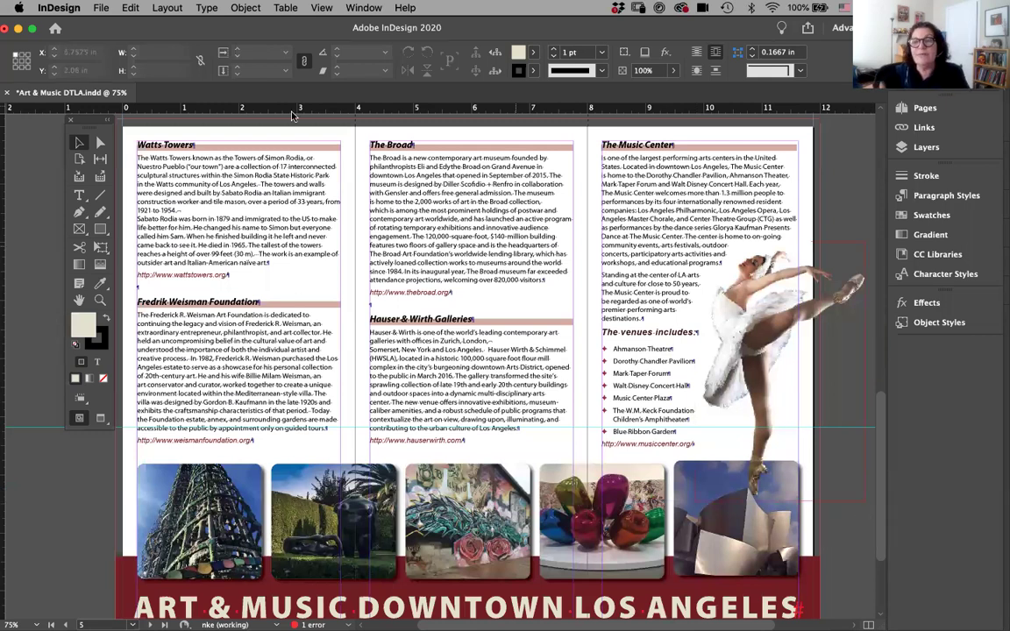
# Check the recently published documents, open the Publish Online Dashboard, and enlarge the page until its document list is readable
pyautogui.click(99, 8)
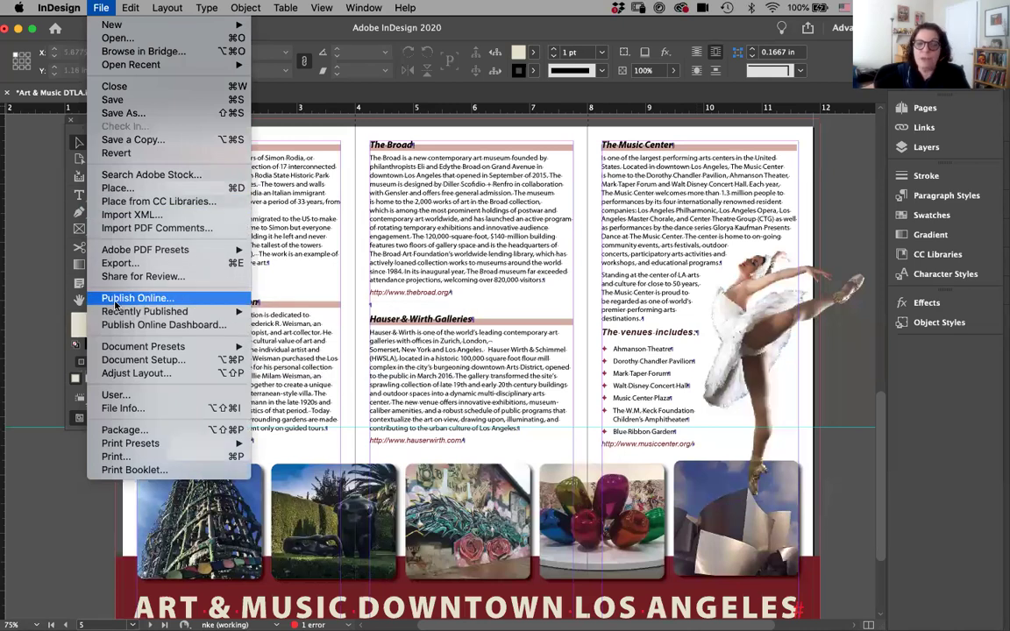
pyautogui.moveTo(115, 313)
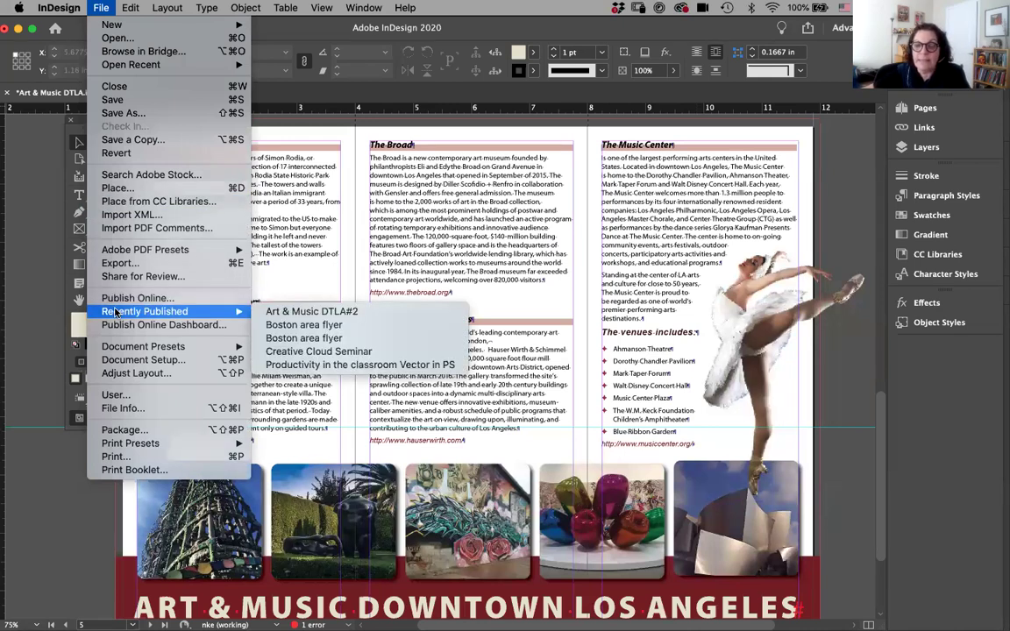
pyautogui.click(195, 325)
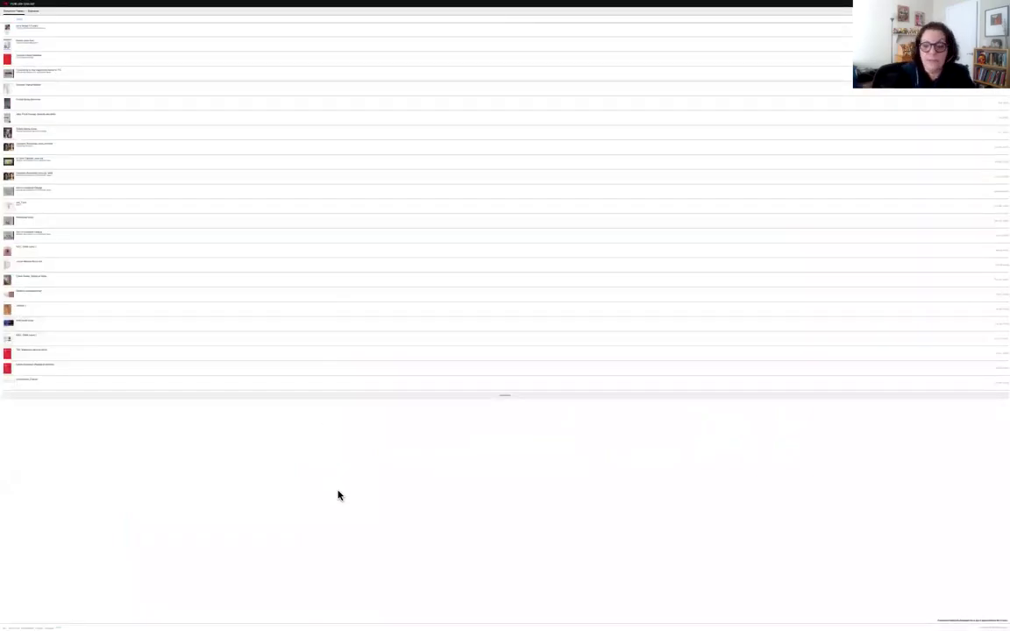
pyautogui.hotkey('ctrl', '+')
pyautogui.hotkey('ctrl', '+')
pyautogui.hotkey('ctrl', '+')
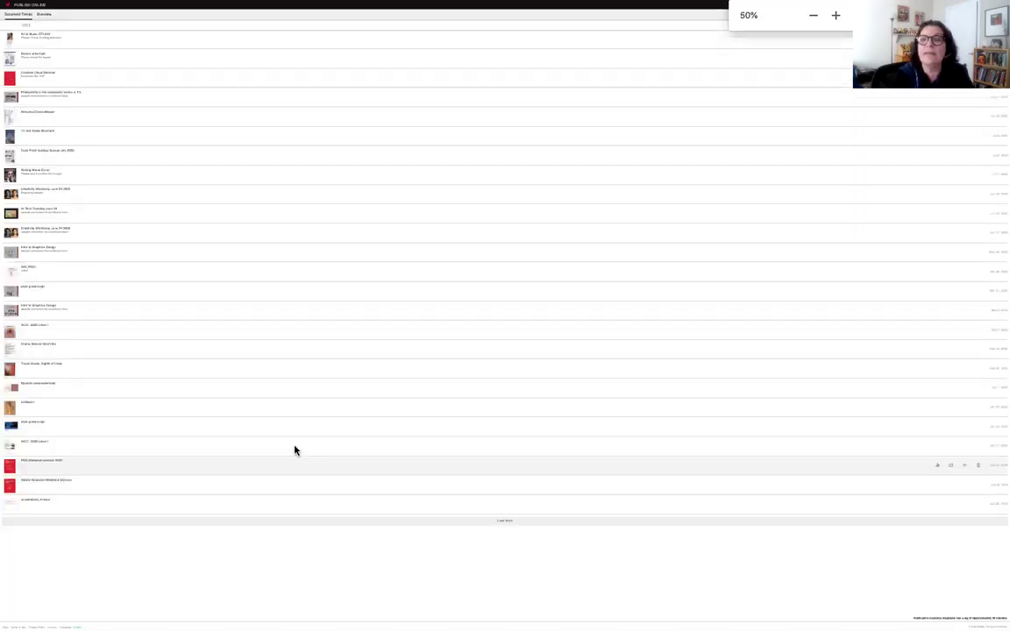
pyautogui.hotkey('ctrl', '+')
pyautogui.hotkey('ctrl', '+')
pyautogui.hotkey('ctrl', '+')
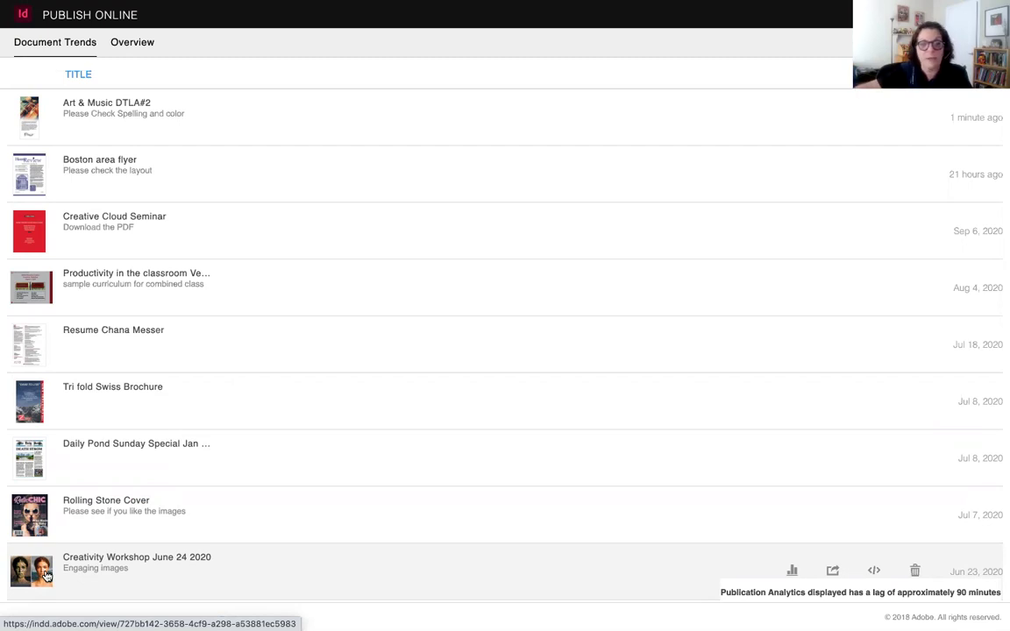
# Open the published "Creativity Workshop June 24 2020" document from the dashboard and page through its first pages
pyautogui.click(82, 561)
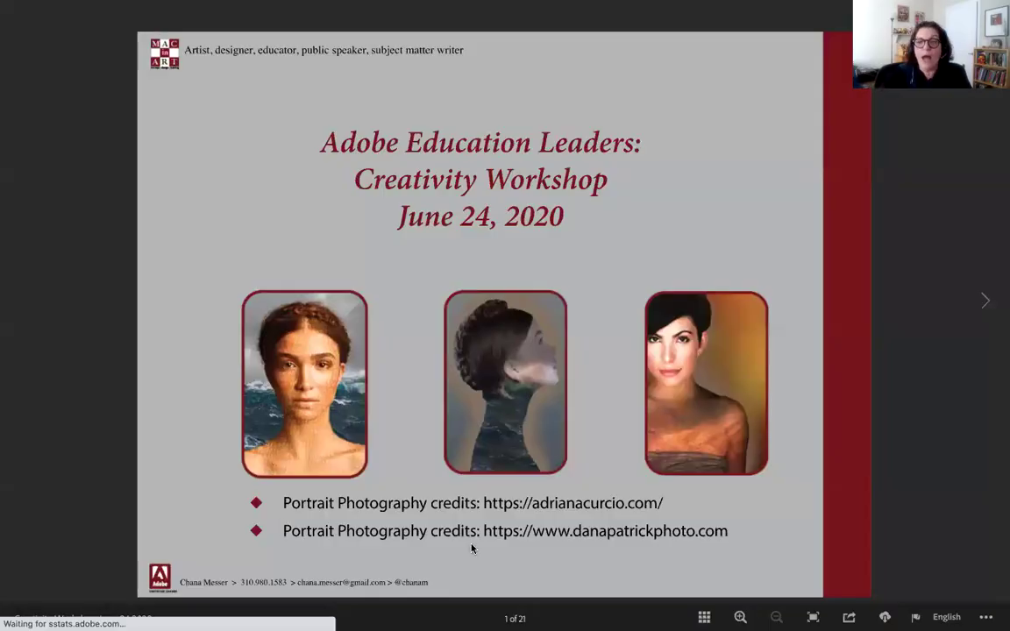
pyautogui.click(983, 303)
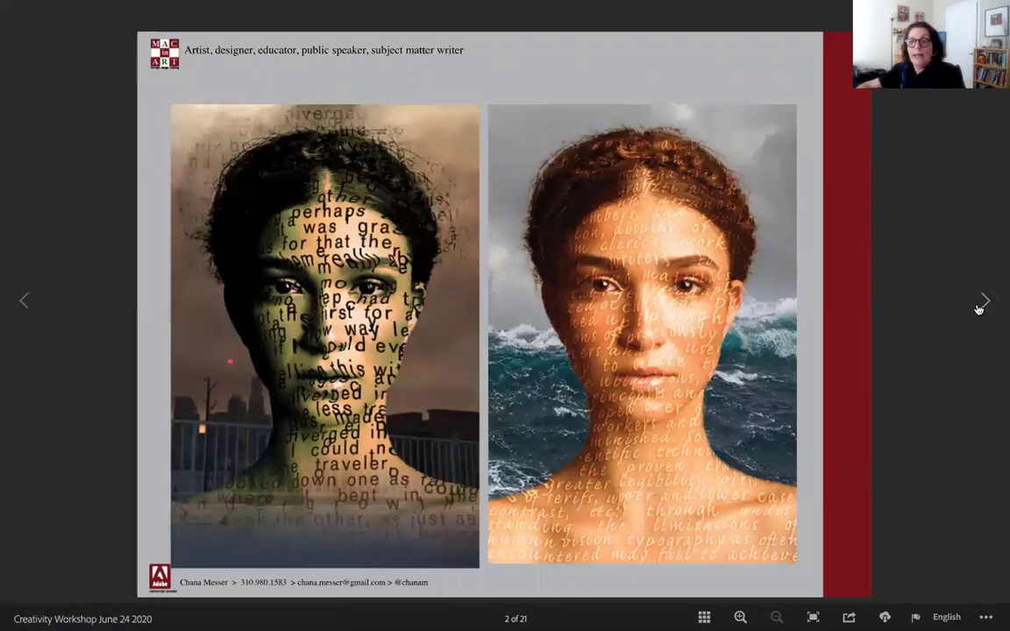
pyautogui.click(981, 307)
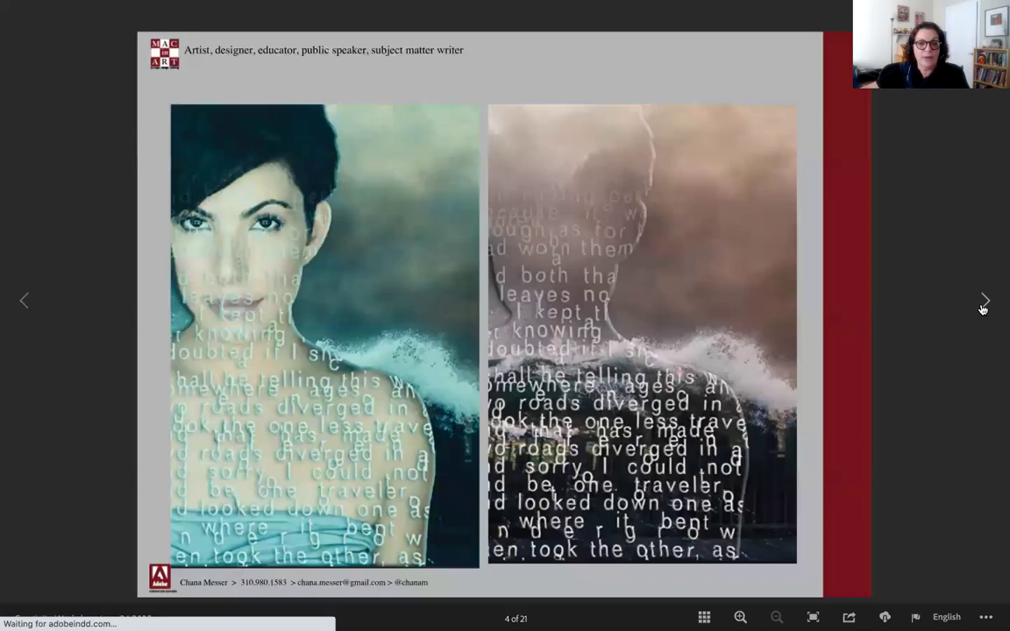
# Page through the published "Creativity Workshop June 24 2020" document from page 4 to the double exposure instructions on page 11
pyautogui.click(982, 303)
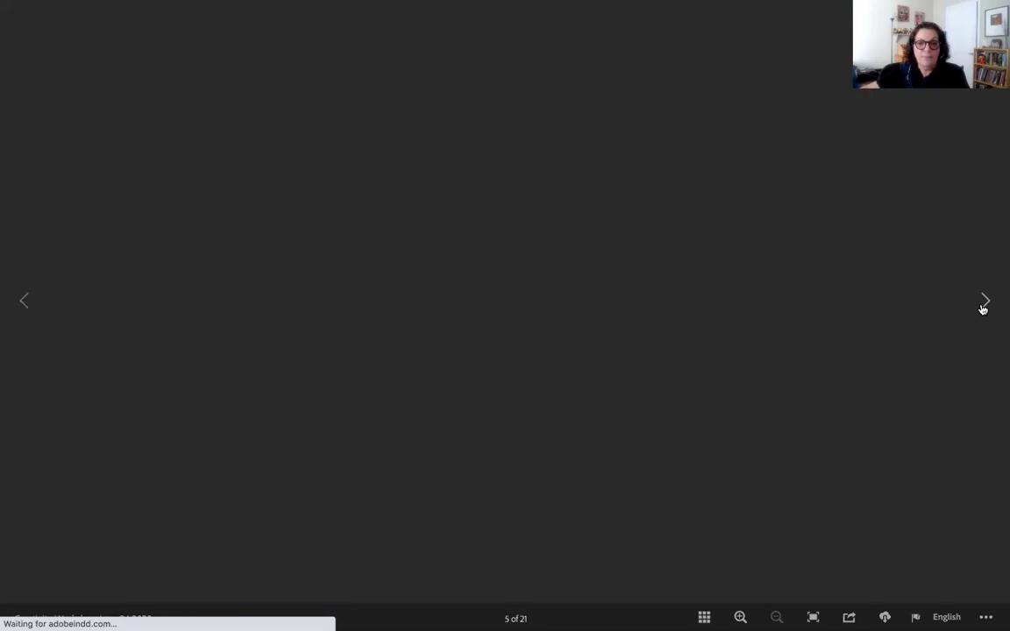
pyautogui.click(982, 303)
pyautogui.click(982, 303)
pyautogui.click(982, 304)
pyautogui.click(983, 303)
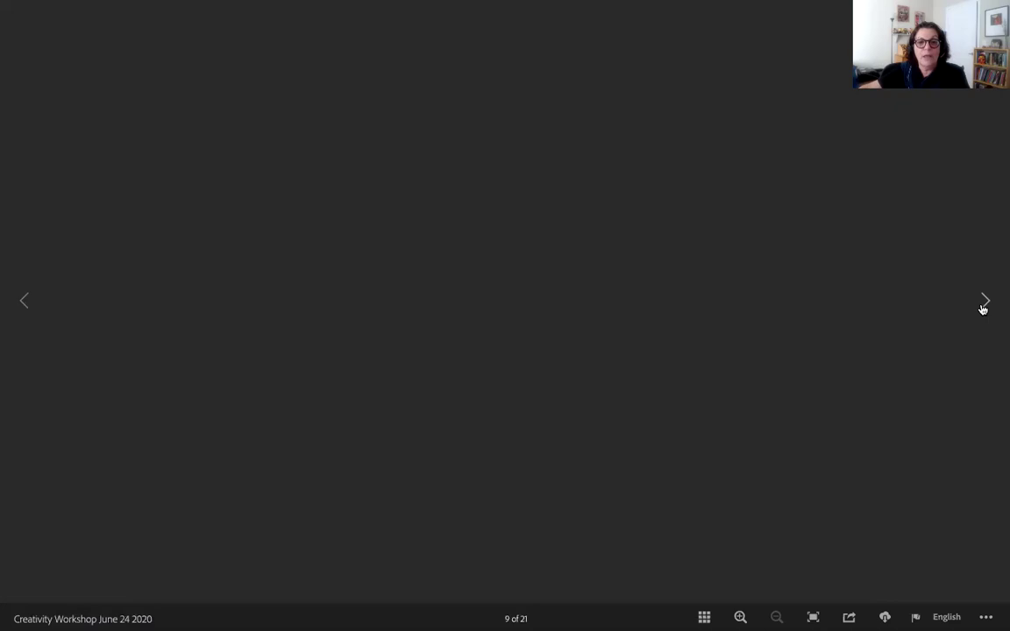
pyautogui.click(982, 307)
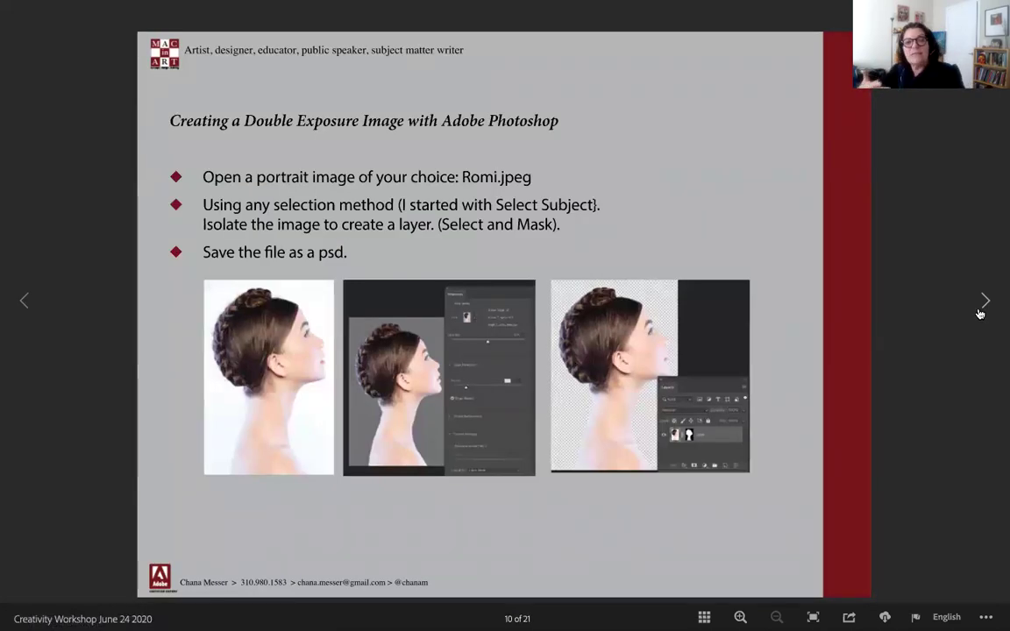
pyautogui.click(981, 311)
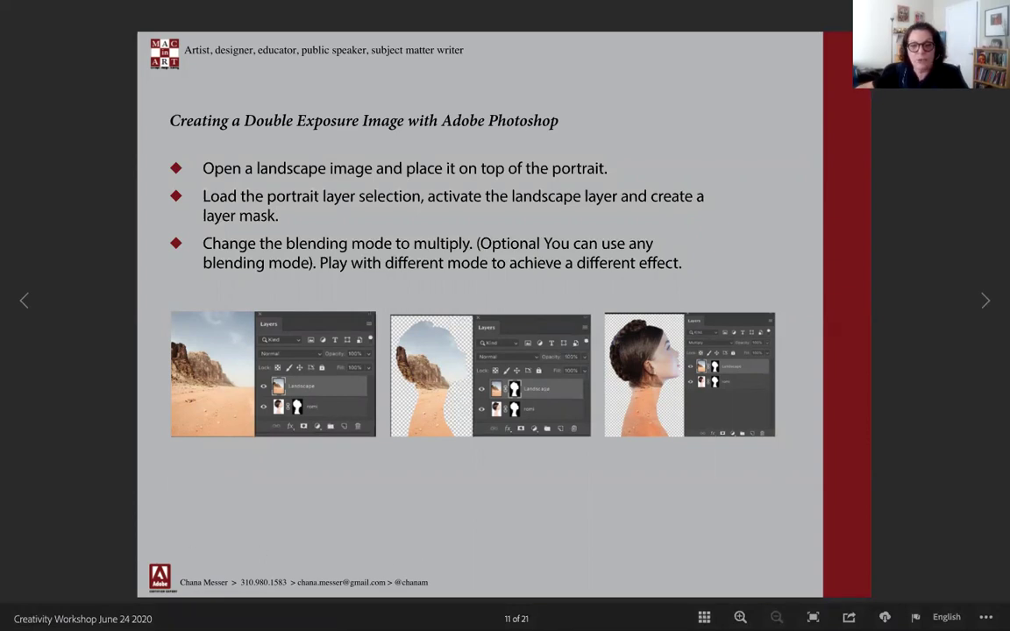
# Return to the brochure in InDesign, check the online meeting, and switch to Photoshop to bring up ballarina.psd
pyautogui.moveTo(442, 620)
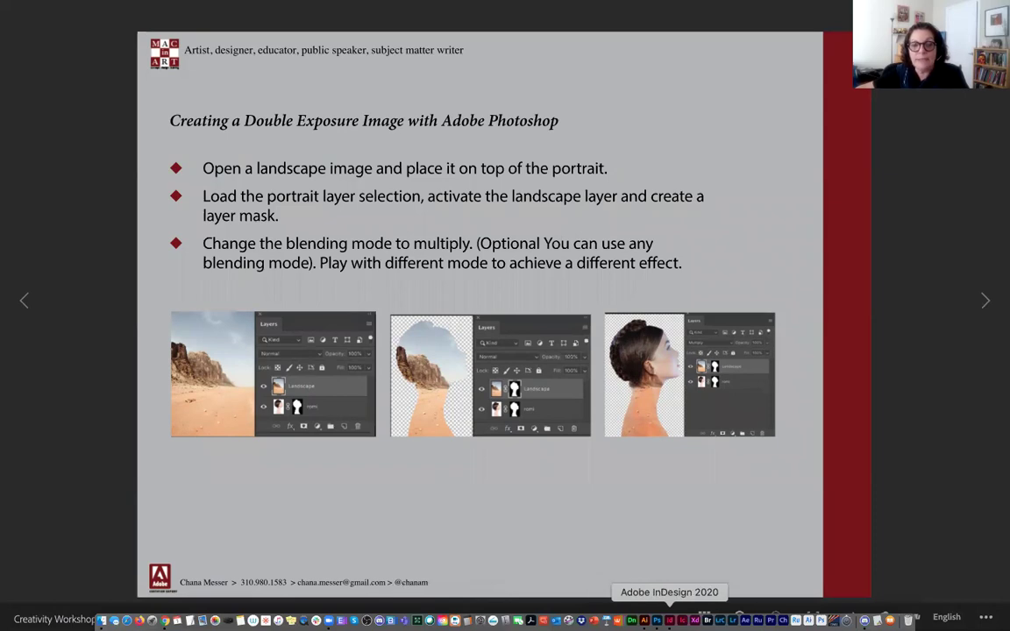
pyautogui.click(669, 620)
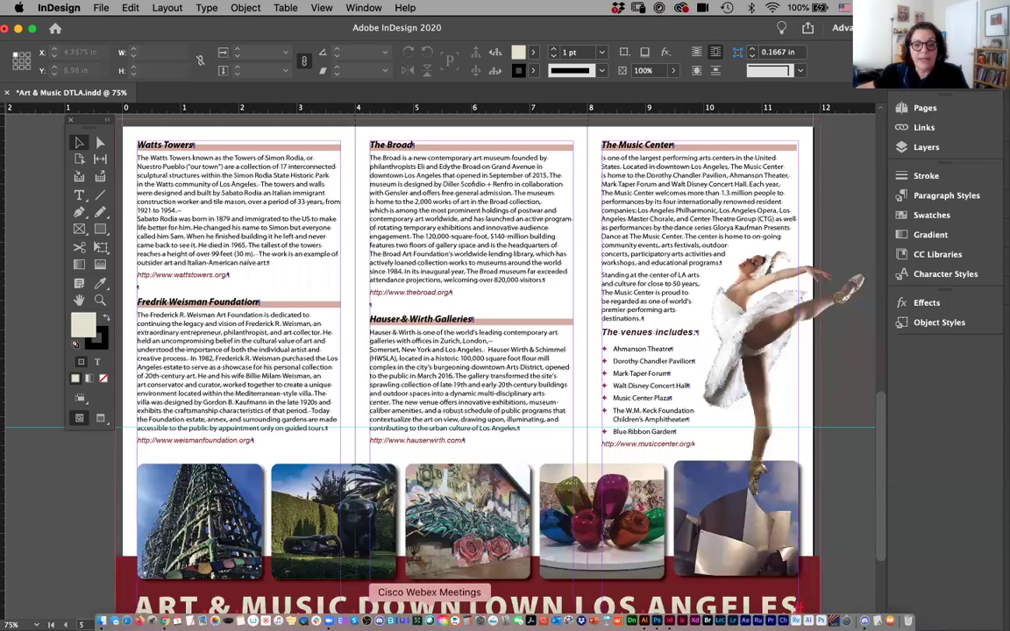
pyautogui.click(326, 620)
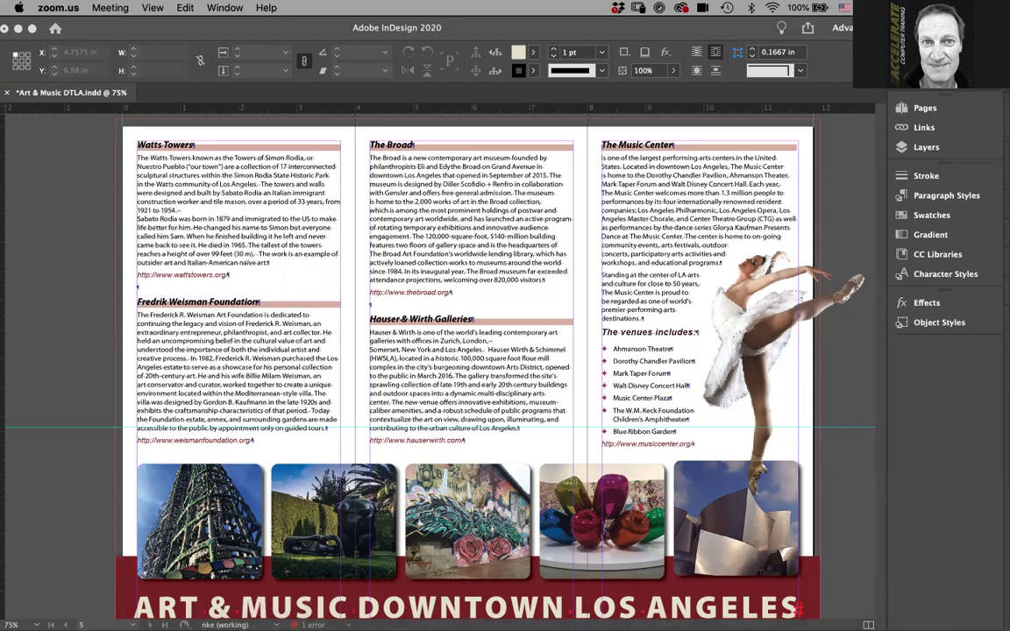
pyautogui.moveTo(669, 621)
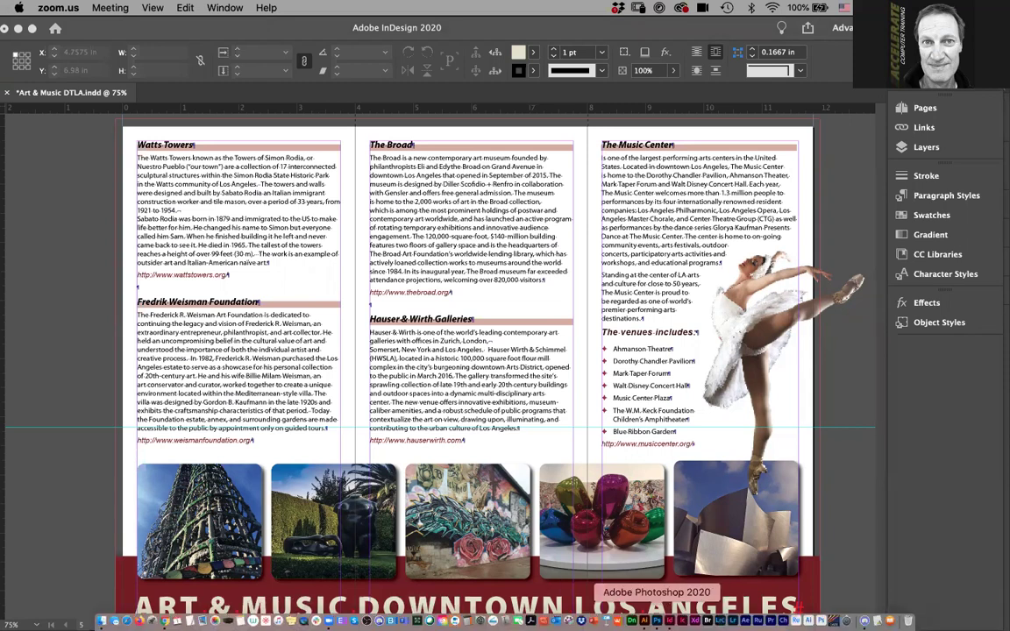
pyautogui.click(656, 620)
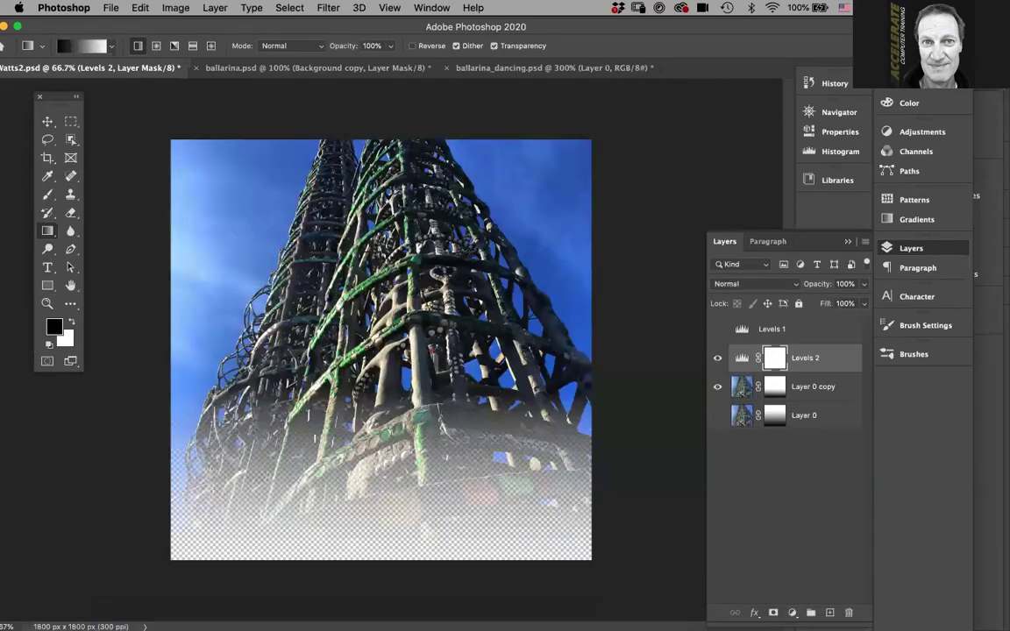
pyautogui.click(225, 69)
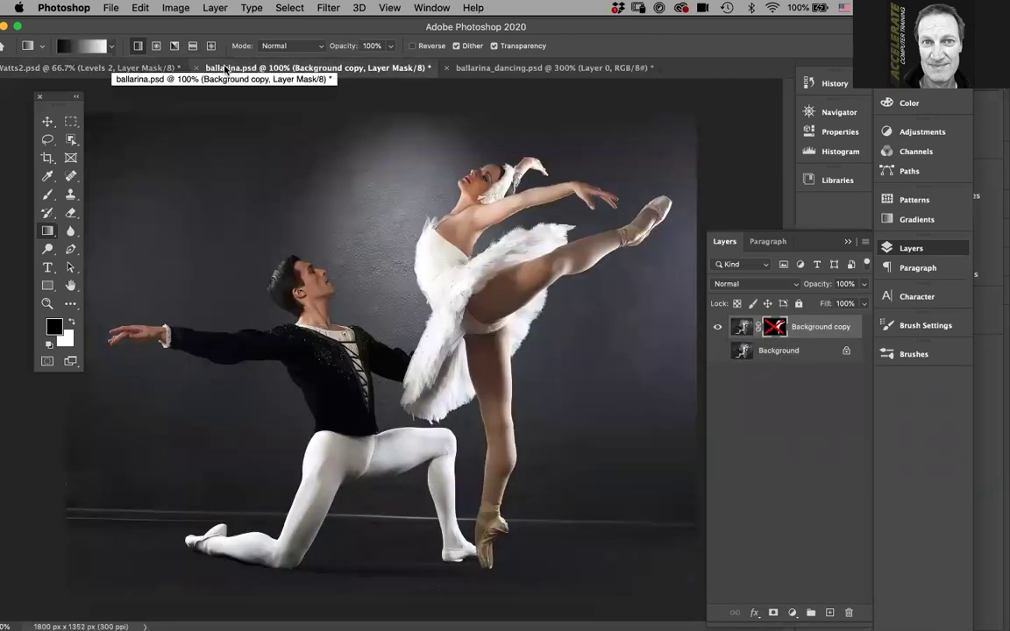
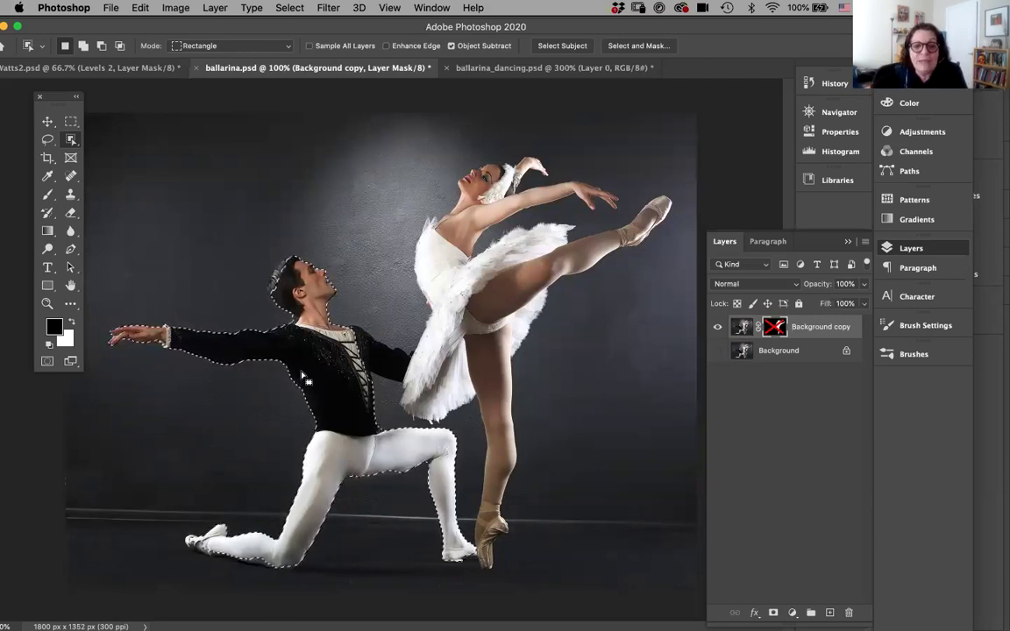
# Add the male dancer's arm beside the tutu with rectangular Object Selection, and add the area around his head in Lasso mode
pyautogui.moveTo(348, 318); pyautogui.dragTo(377, 318)
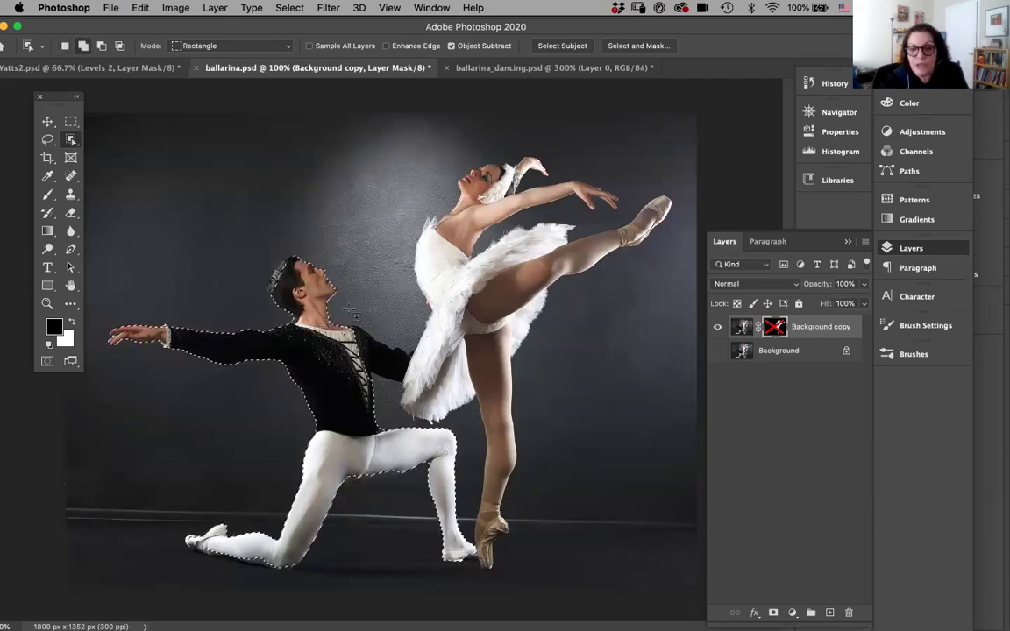
pyautogui.moveTo(349, 308); pyautogui.dragTo(402, 389)
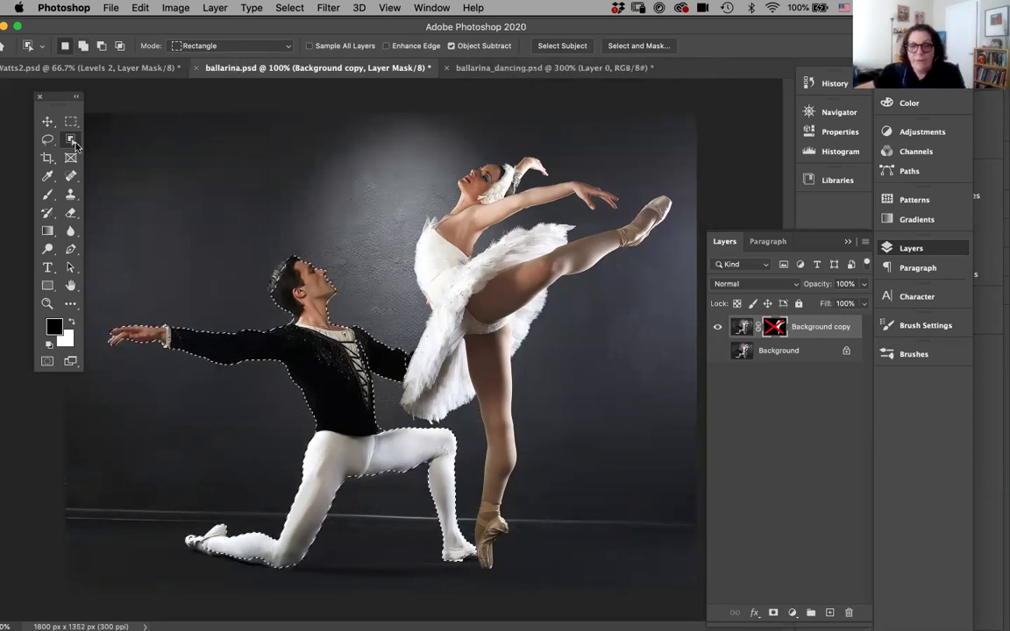
pyautogui.click(217, 48)
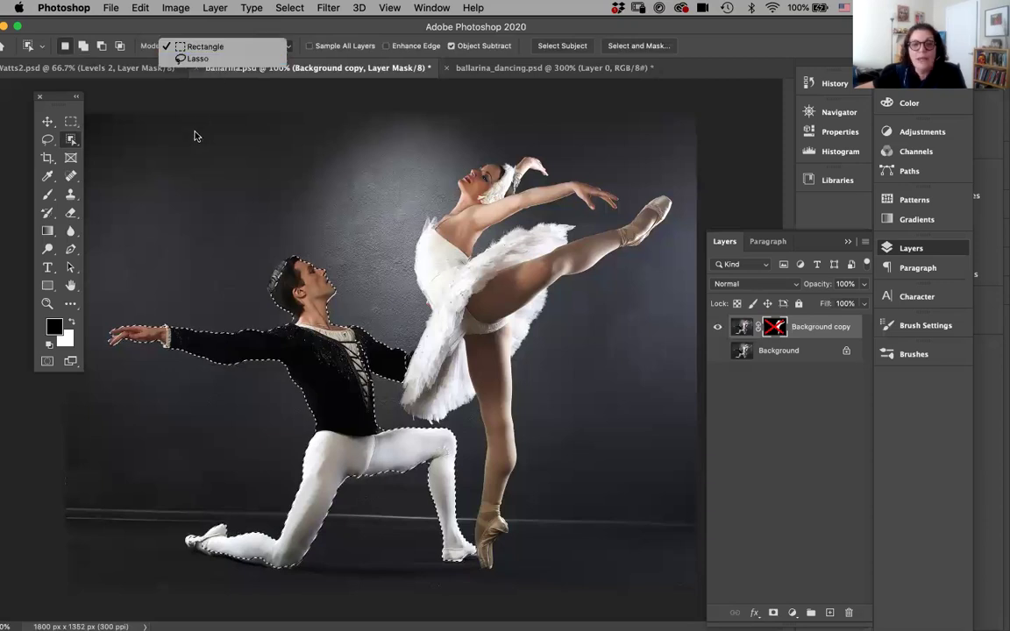
pyautogui.click(187, 61)
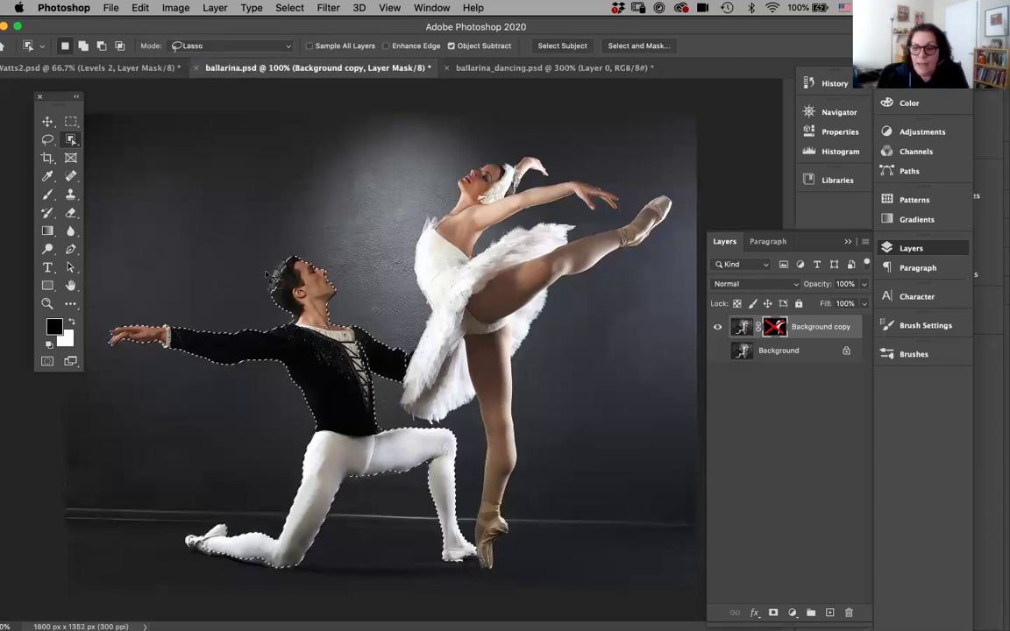
pyautogui.press('shift')
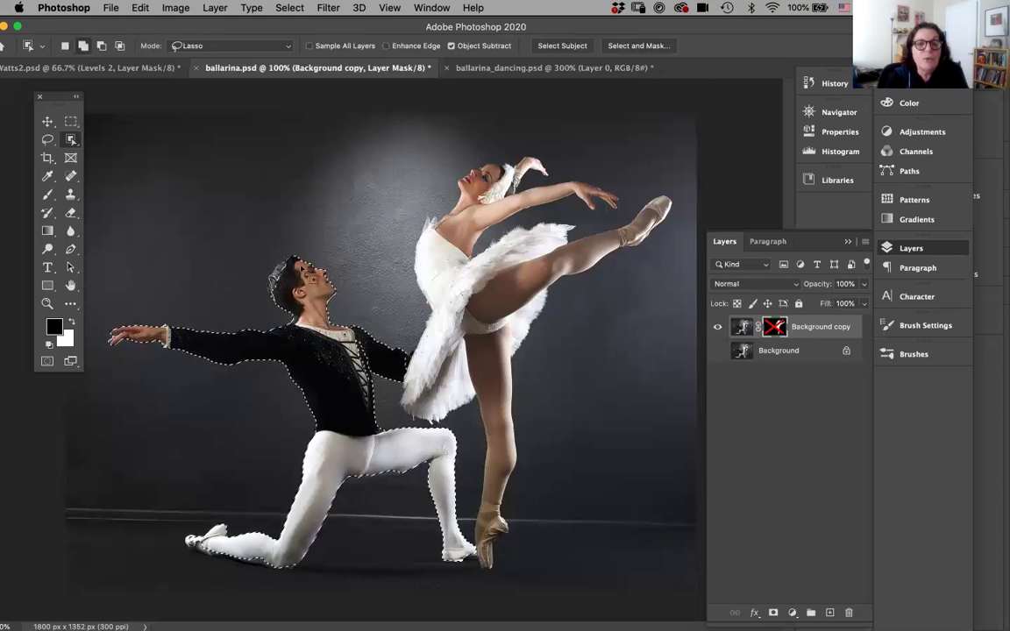
pyautogui.moveTo(250, 254); pyautogui.dragTo(278, 286)
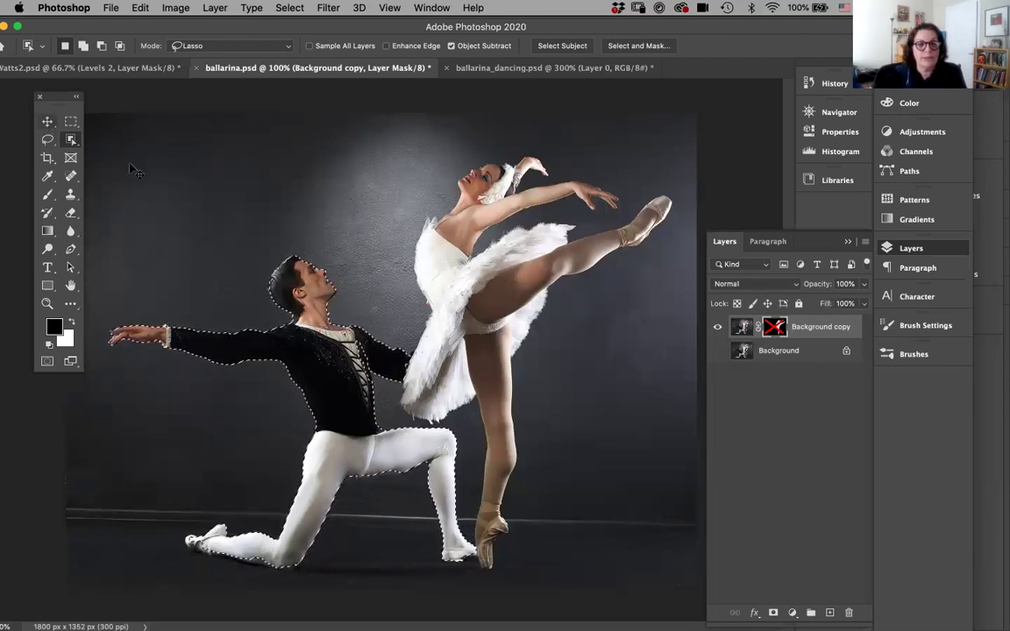
# Activate the Move tool and deselect the male dancer
pyautogui.press('v')
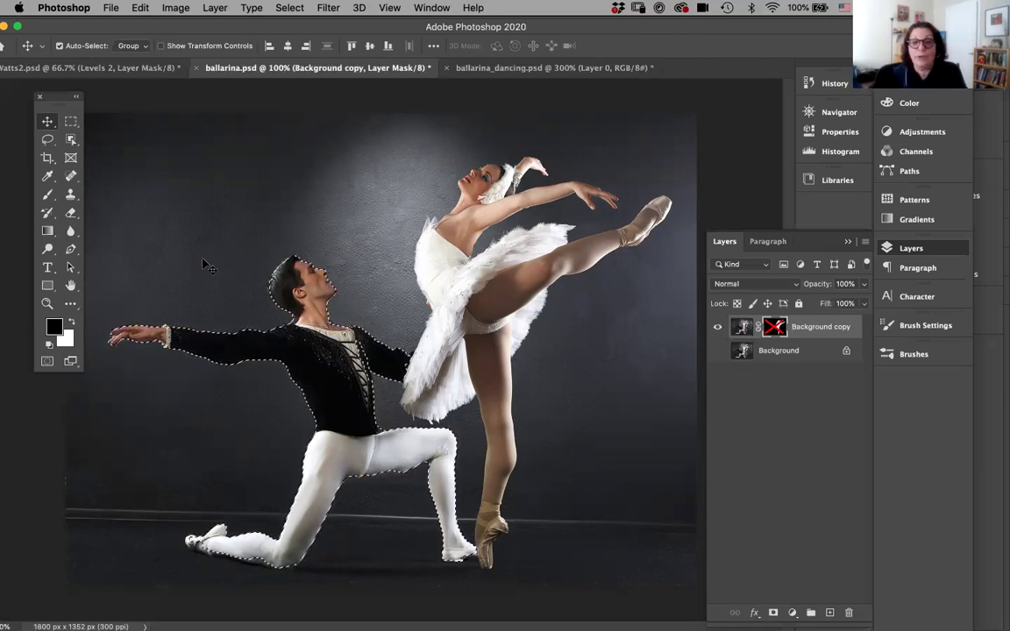
pyautogui.press('super')
pyautogui.press('super+d')
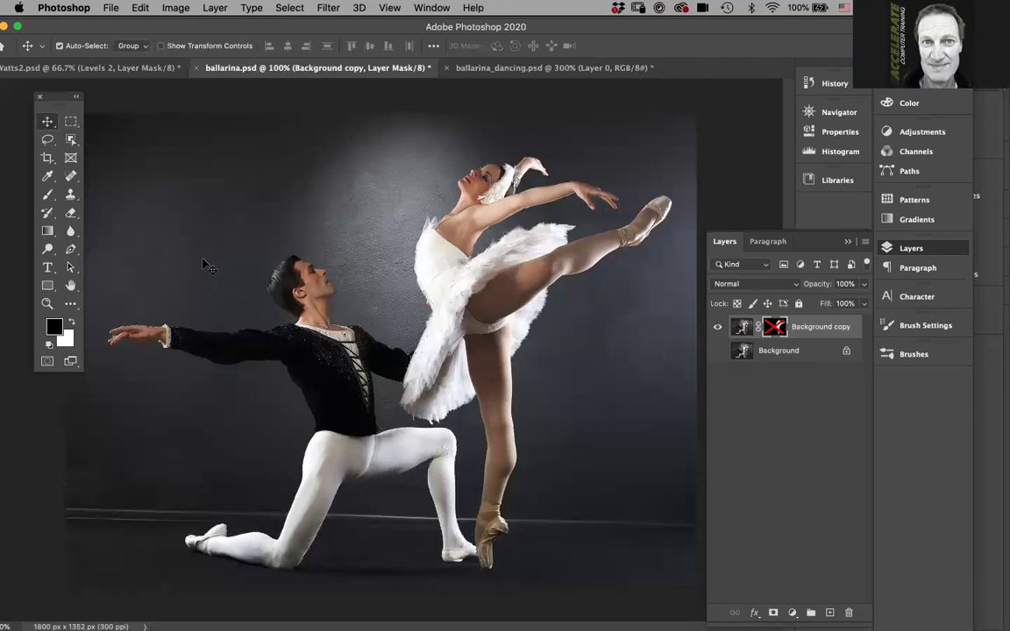